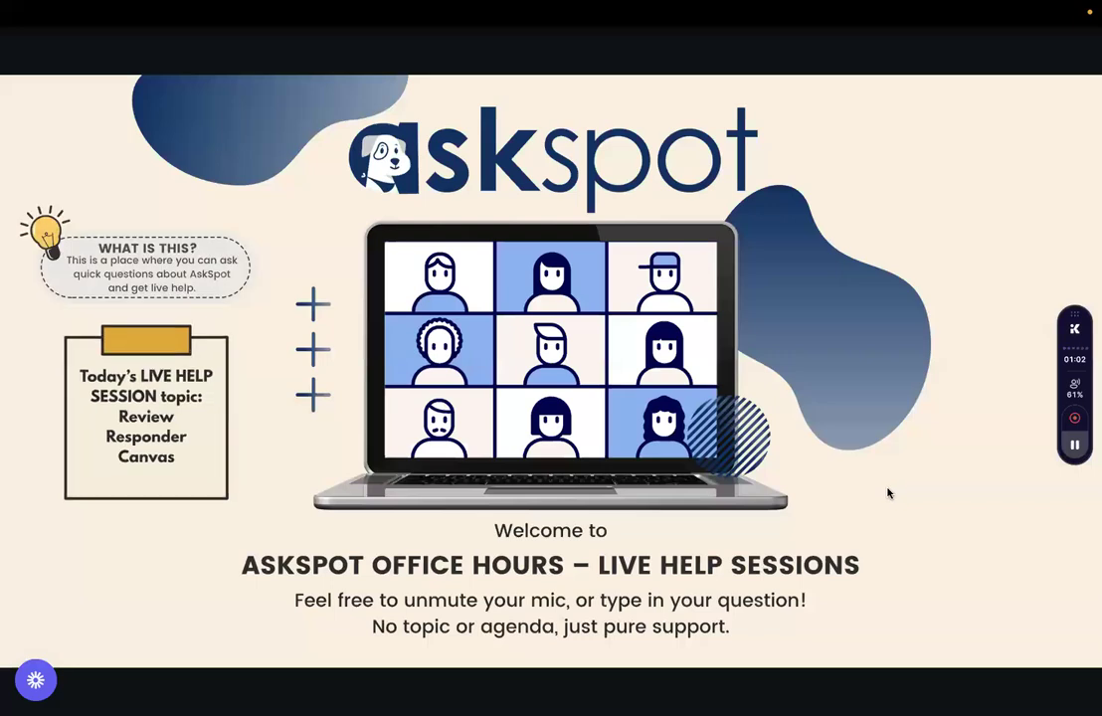
Exit the full-screen welcome-slide presentation to get back to the Canva editor.
mouse_move(461, 663)
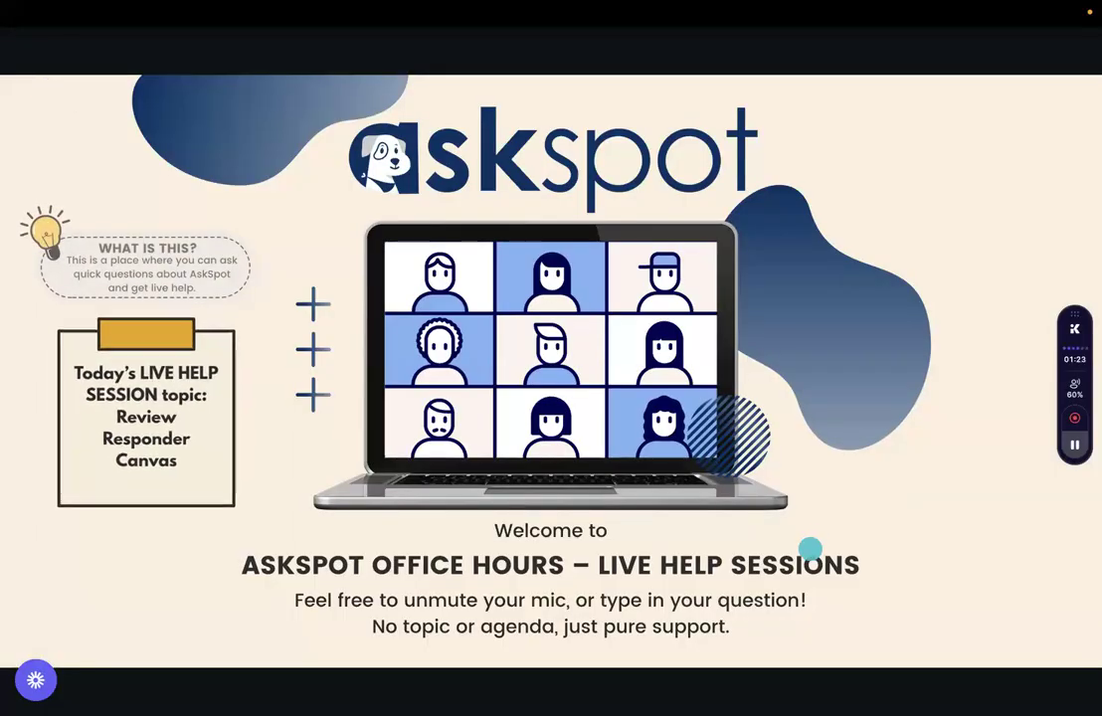
click(1061, 697)
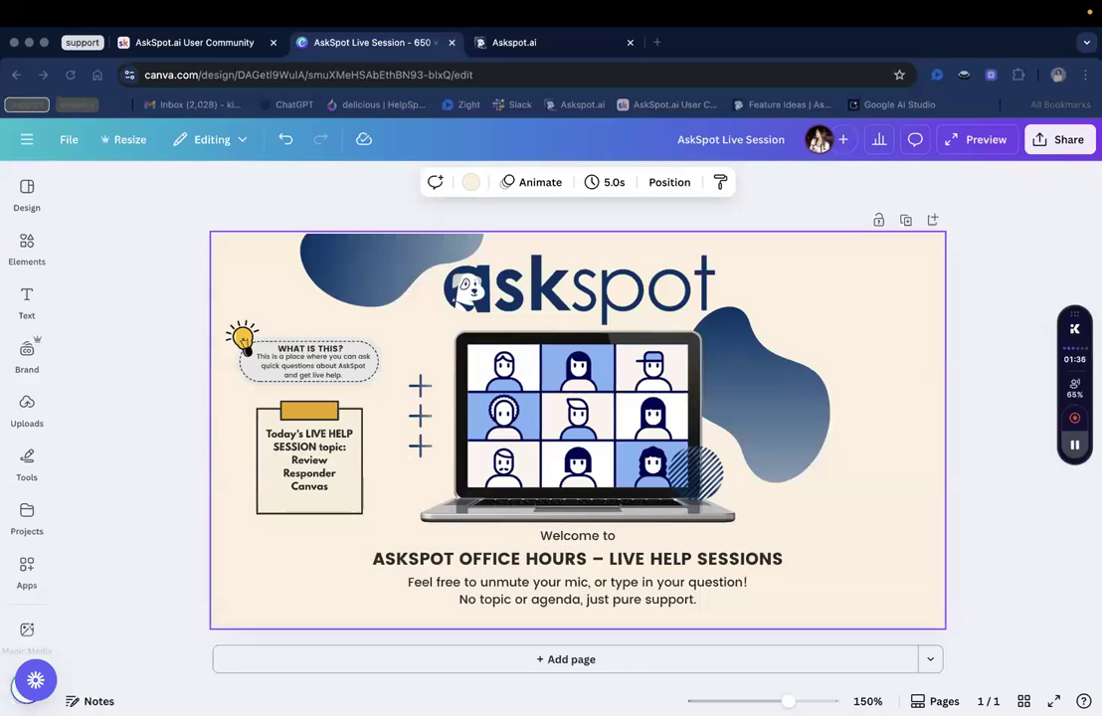
Merge the separate Askspot.ai window into this browser as a tab showing the Review Responder AI chatbot.
drag(311, 27, 468, 45)
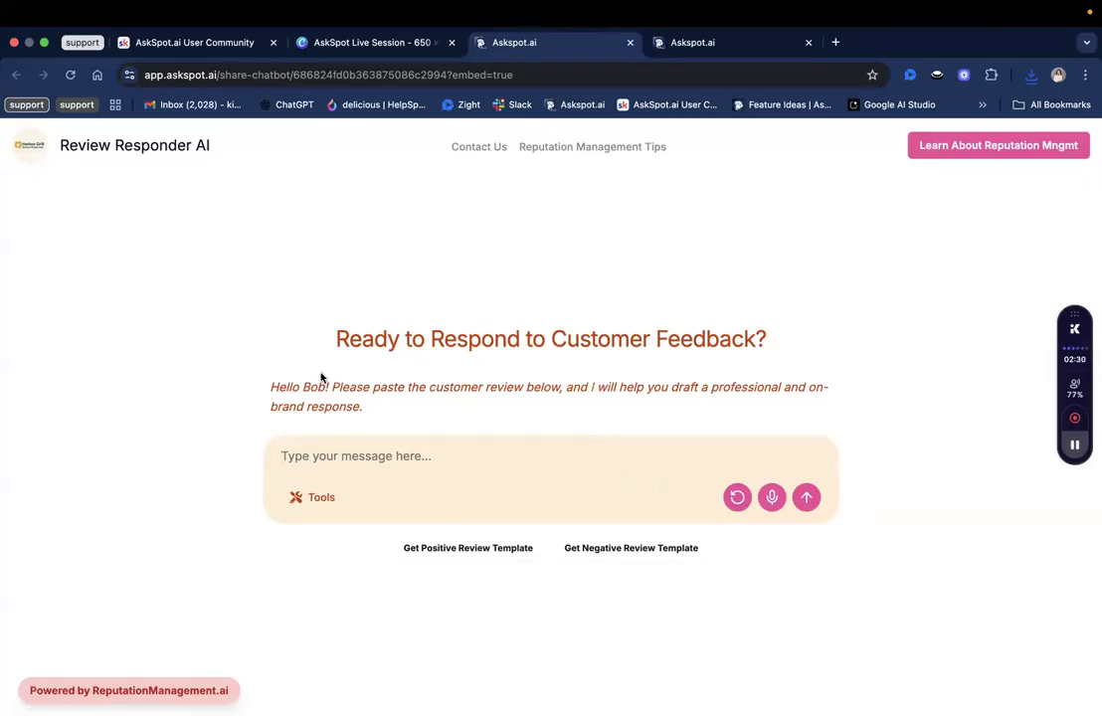
double_click(292, 386)
double_click(306, 386)
click(281, 384)
triple_click(329, 409)
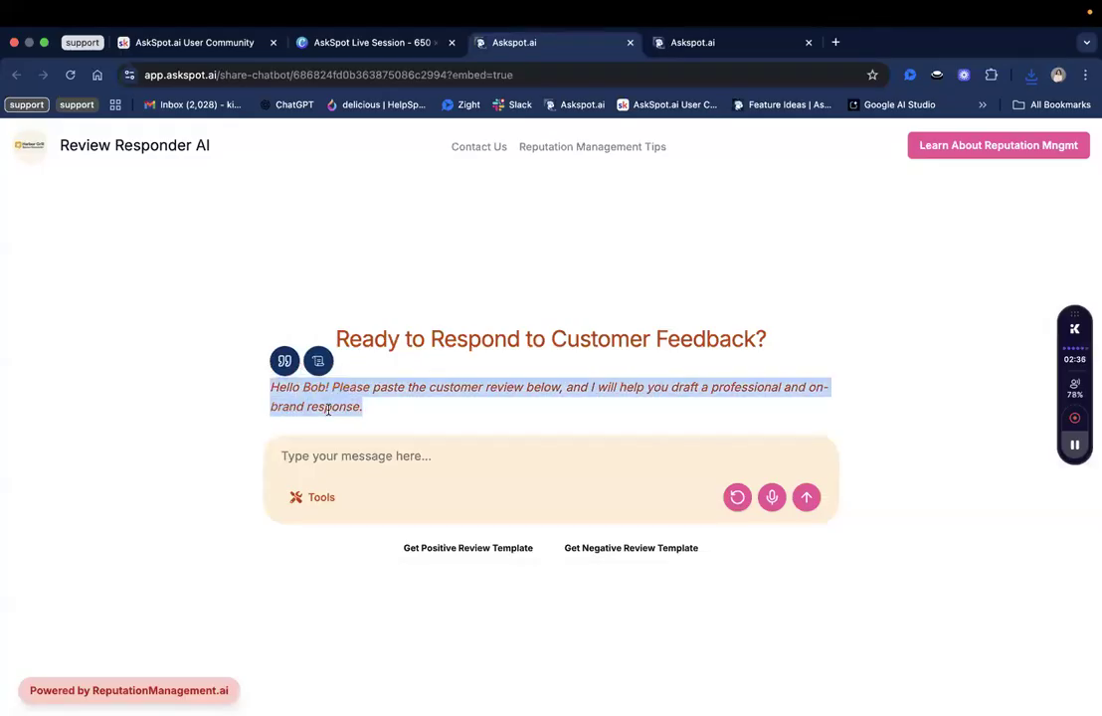
click(282, 388)
double_click(292, 384)
click(309, 382)
triple_click(303, 384)
click(298, 385)
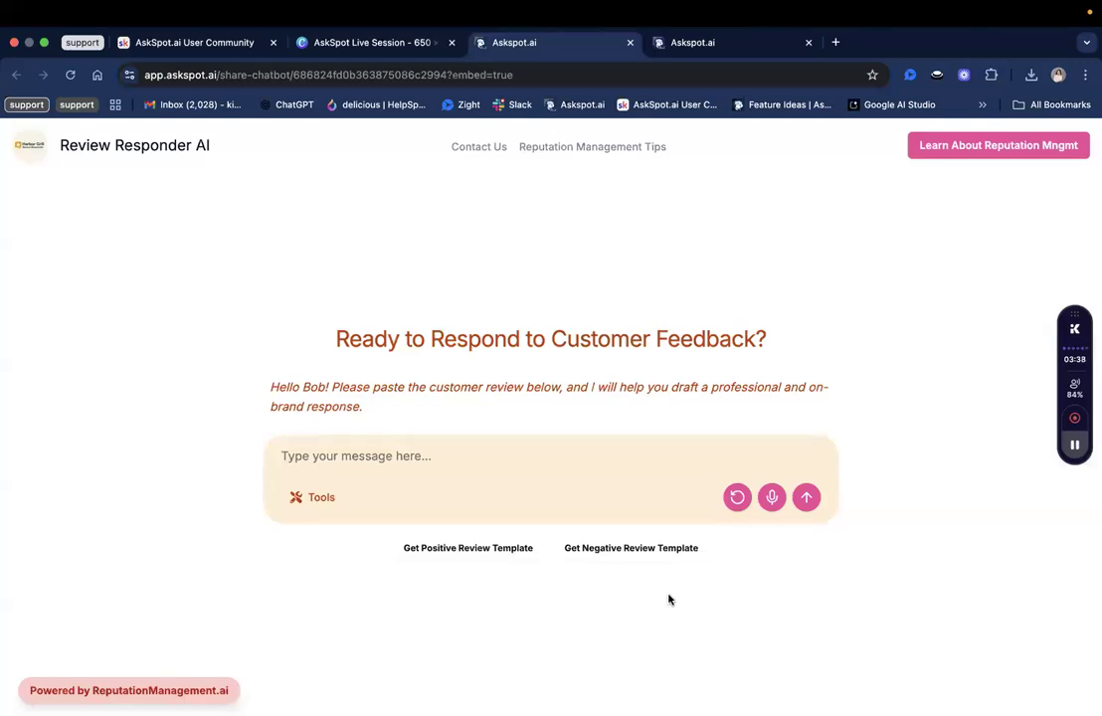
Request the positive review response templates for The Harbor Grill and scroll through the reply.
click(495, 546)
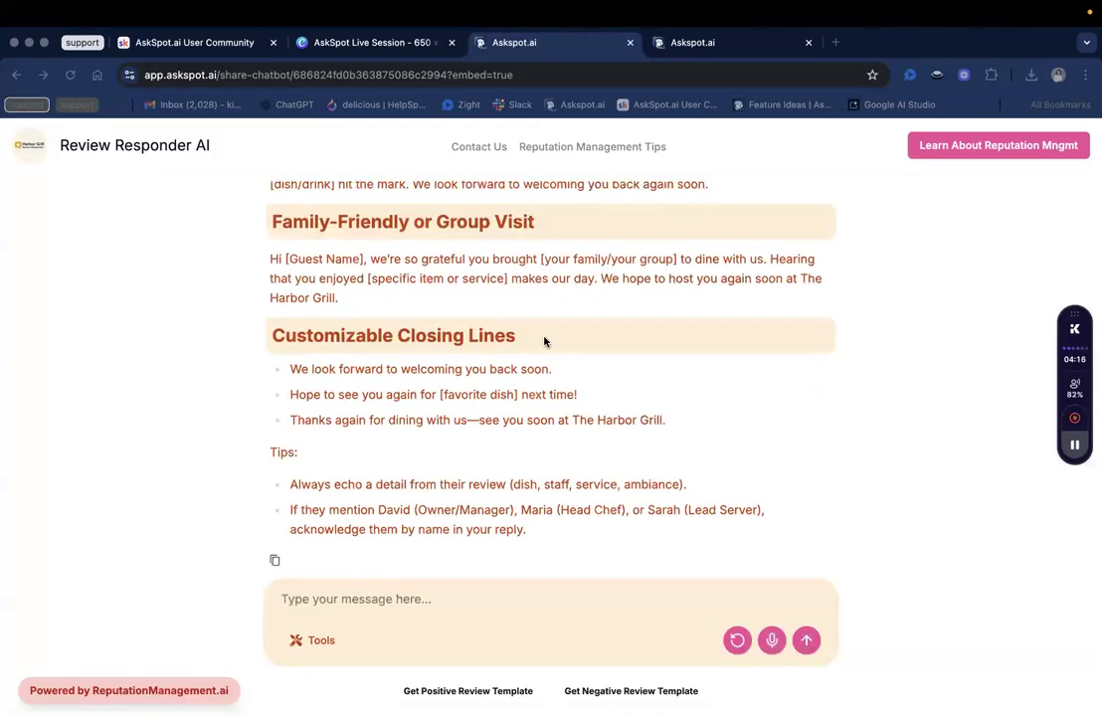
scroll(545, 341, up, 10)
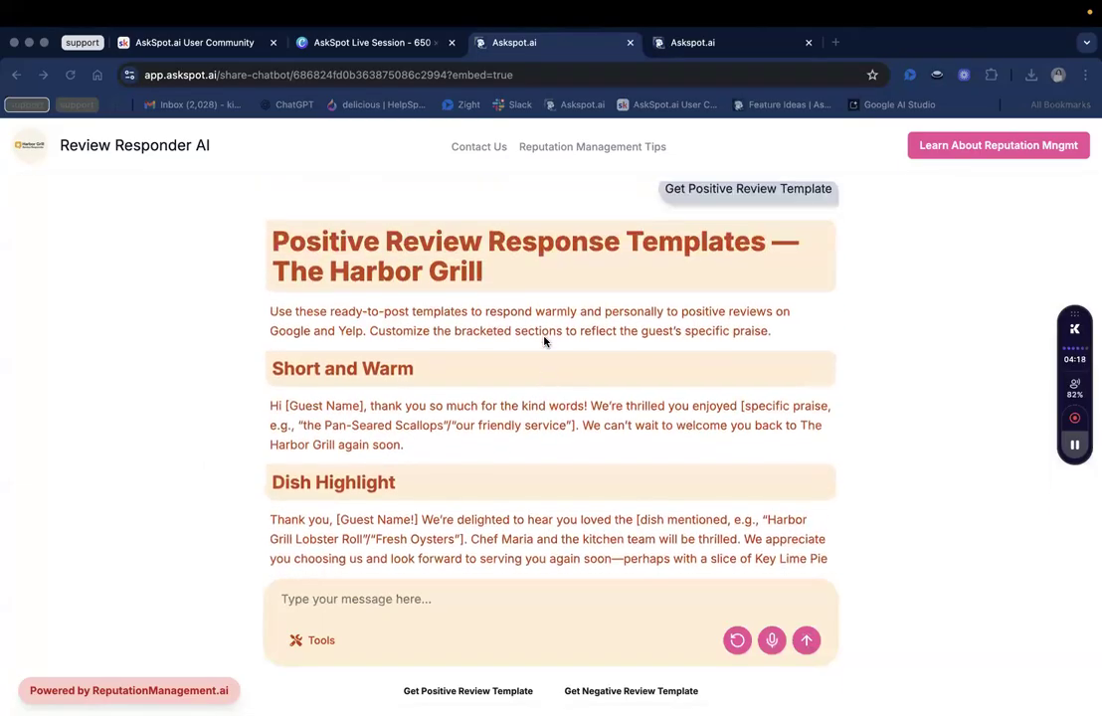
scroll(455, 327, down, 2)
scroll(425, 327, up, 2)
scroll(431, 327, down, 2)
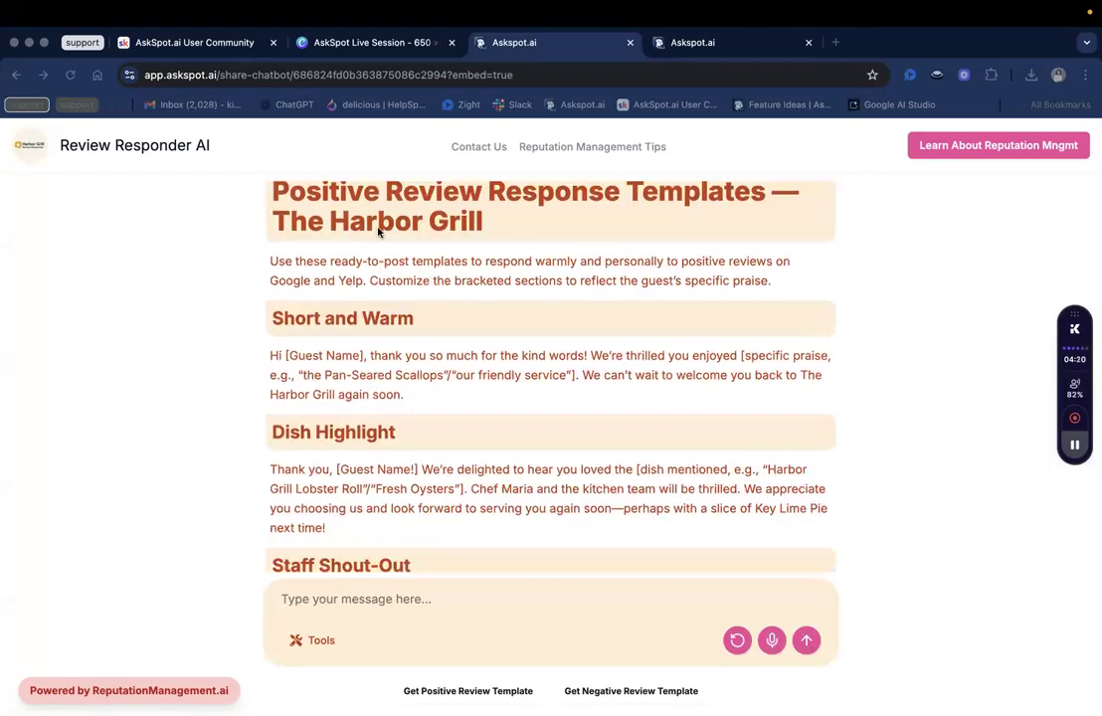
scroll(372, 328, down, 1)
scroll(366, 418, down, 2)
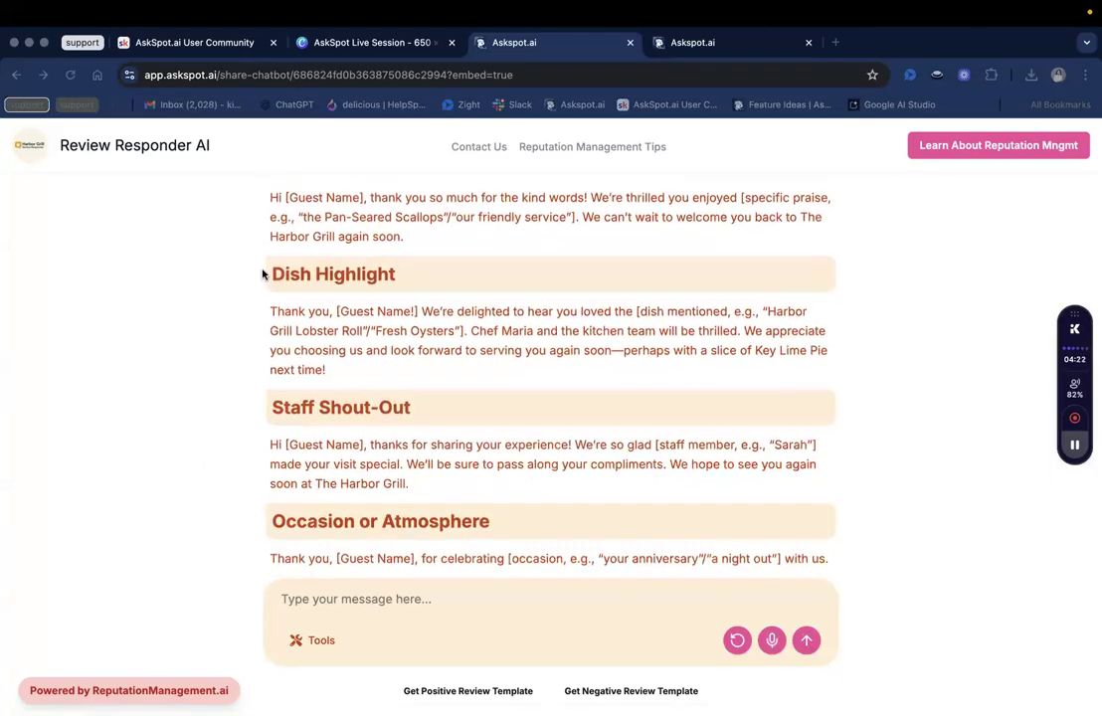
scroll(361, 285, down, 2)
Highlight words of the Staff Shout-Out heading in the reply several times while reading.
double_click(352, 286)
double_click(298, 289)
click(359, 314)
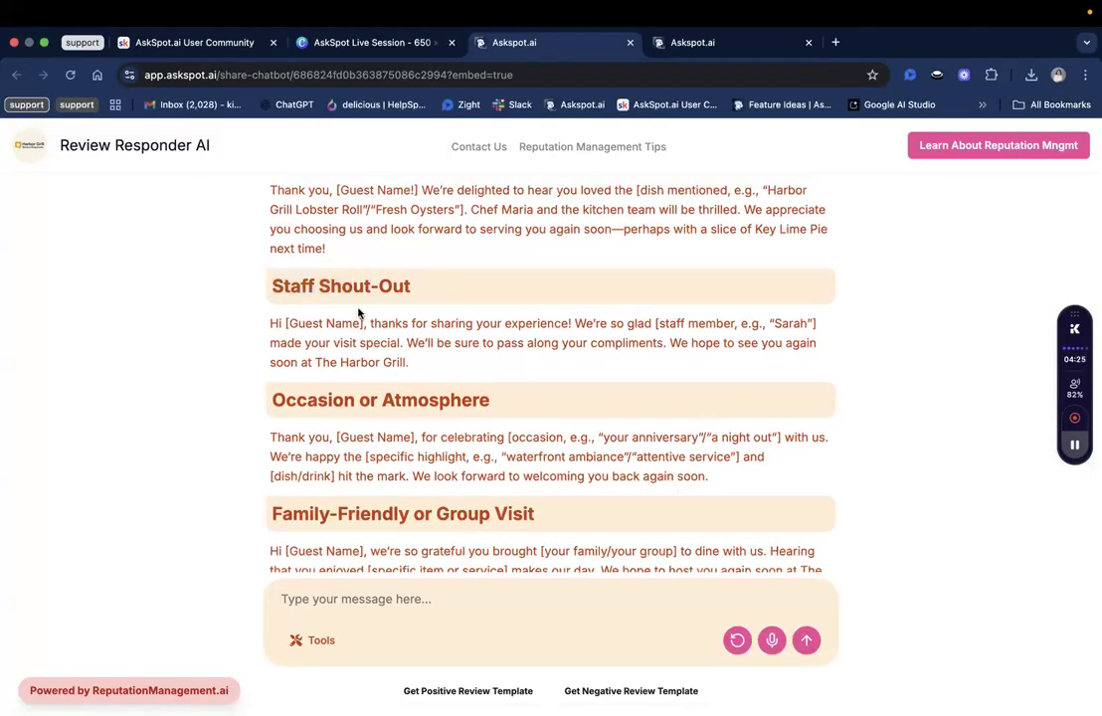
scroll(312, 220, down, 3)
scroll(344, 225, up, 2)
double_click(297, 223)
double_click(331, 224)
click(329, 225)
double_click(297, 224)
click(298, 218)
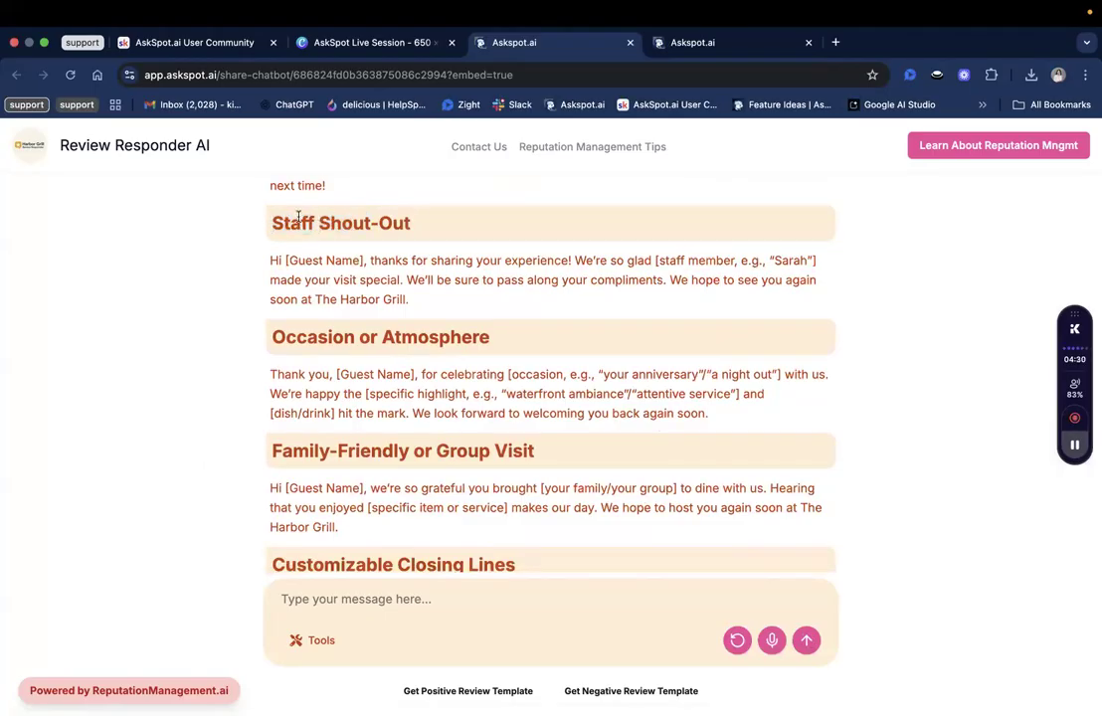
double_click(297, 224)
click(642, 366)
Highlight the Occasion or Atmosphere and Customizable Closing Lines headings, then request a conversation reset.
scroll(643, 366, down, 1)
scroll(645, 366, up, 1)
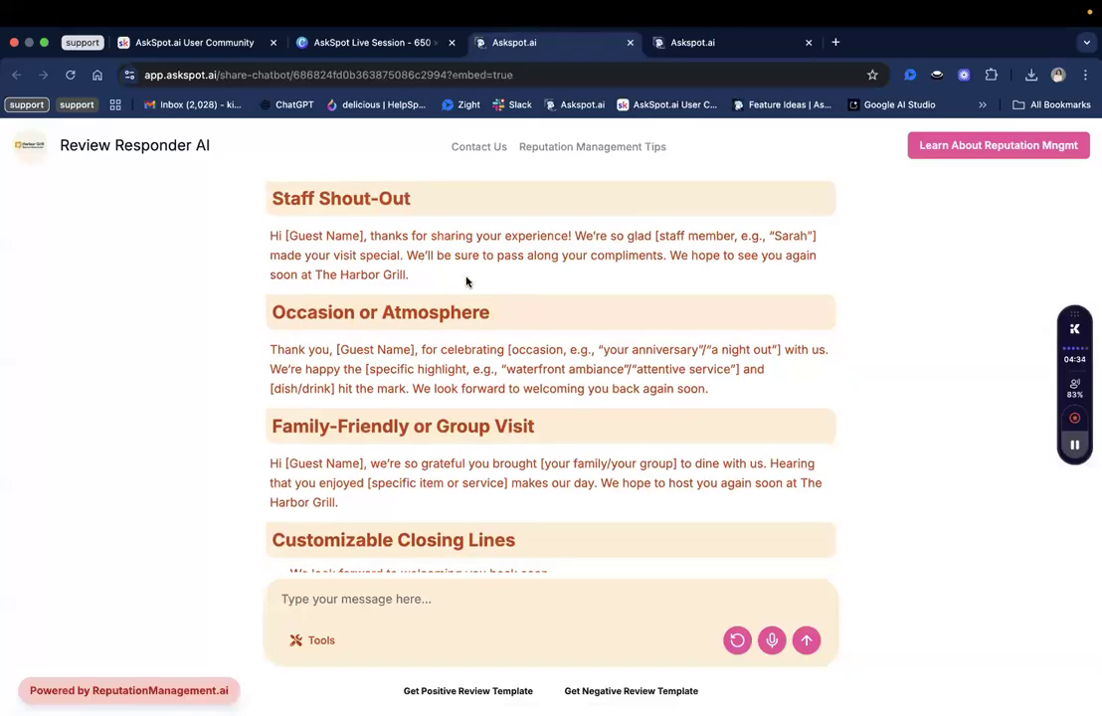
scroll(308, 288, down, 1)
double_click(307, 289)
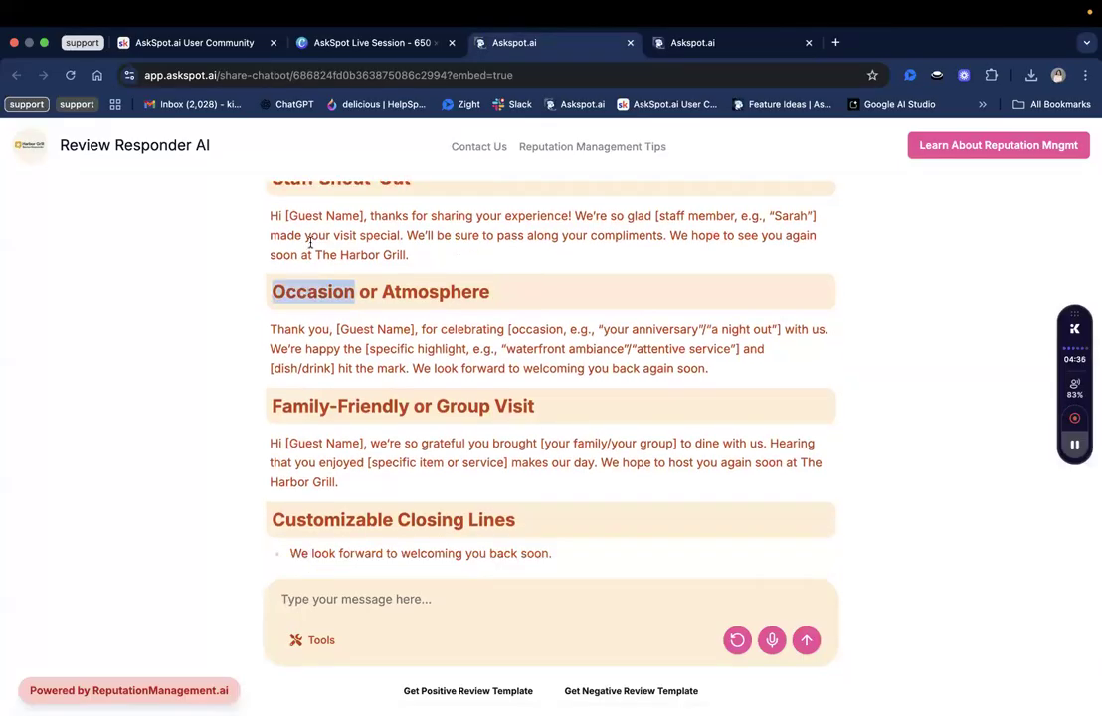
scroll(309, 288, down, 1)
click(314, 255)
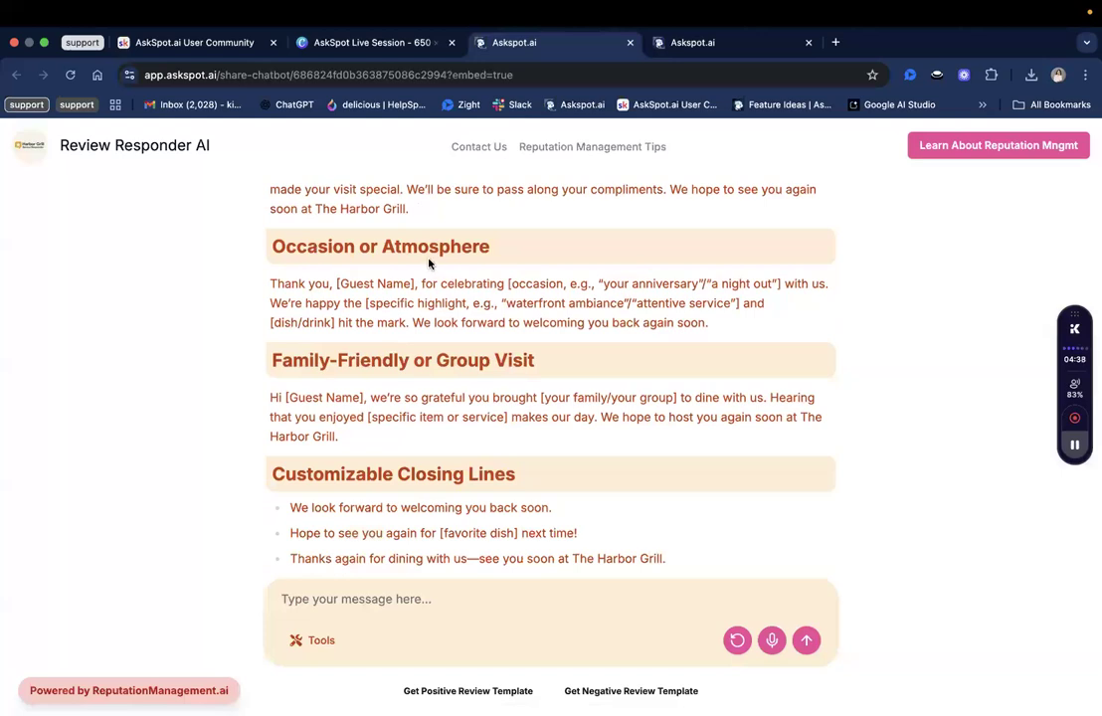
scroll(370, 300, down, 1)
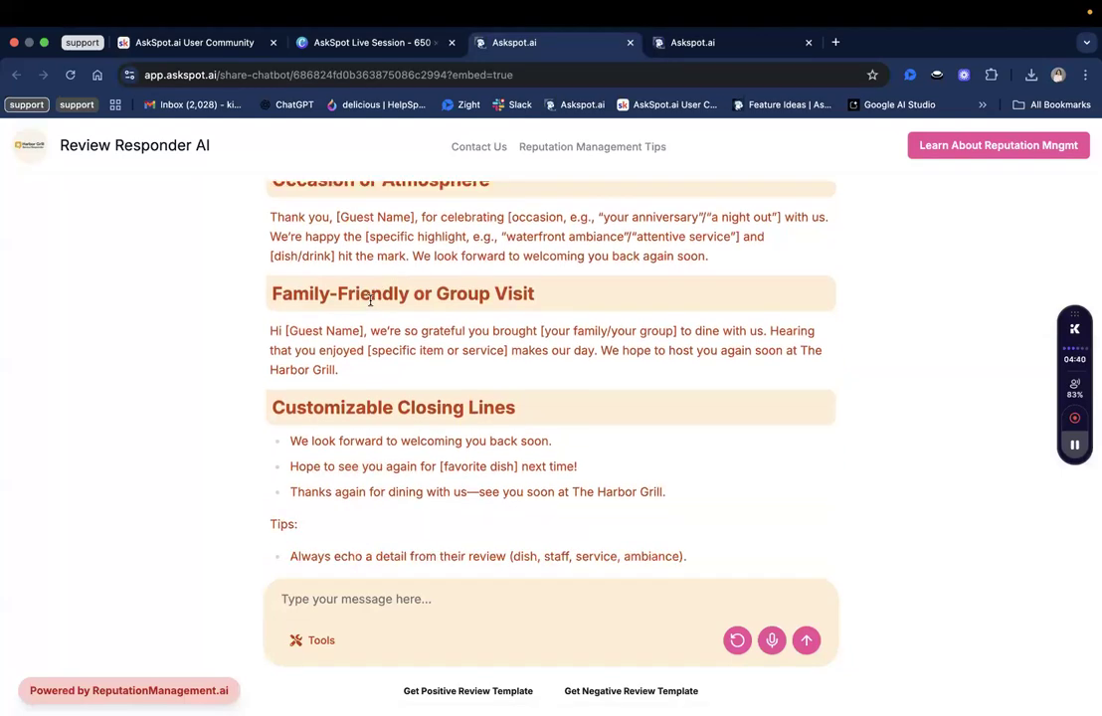
double_click(333, 355)
triple_click(428, 354)
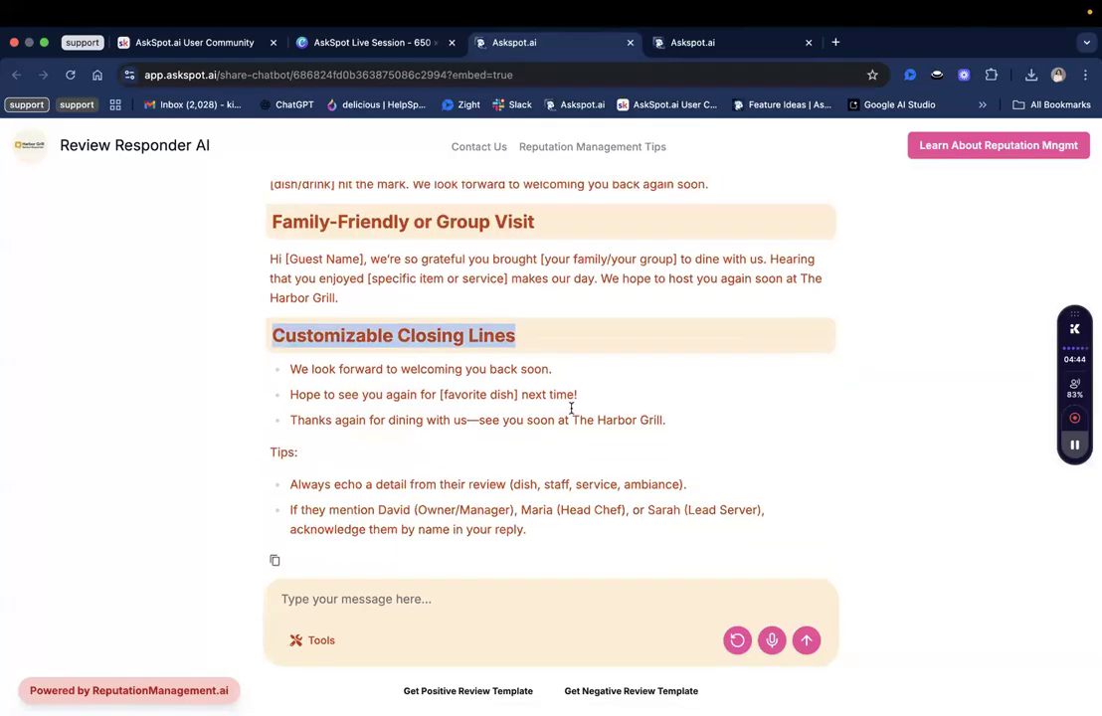
scroll(754, 576, up, 10)
click(737, 640)
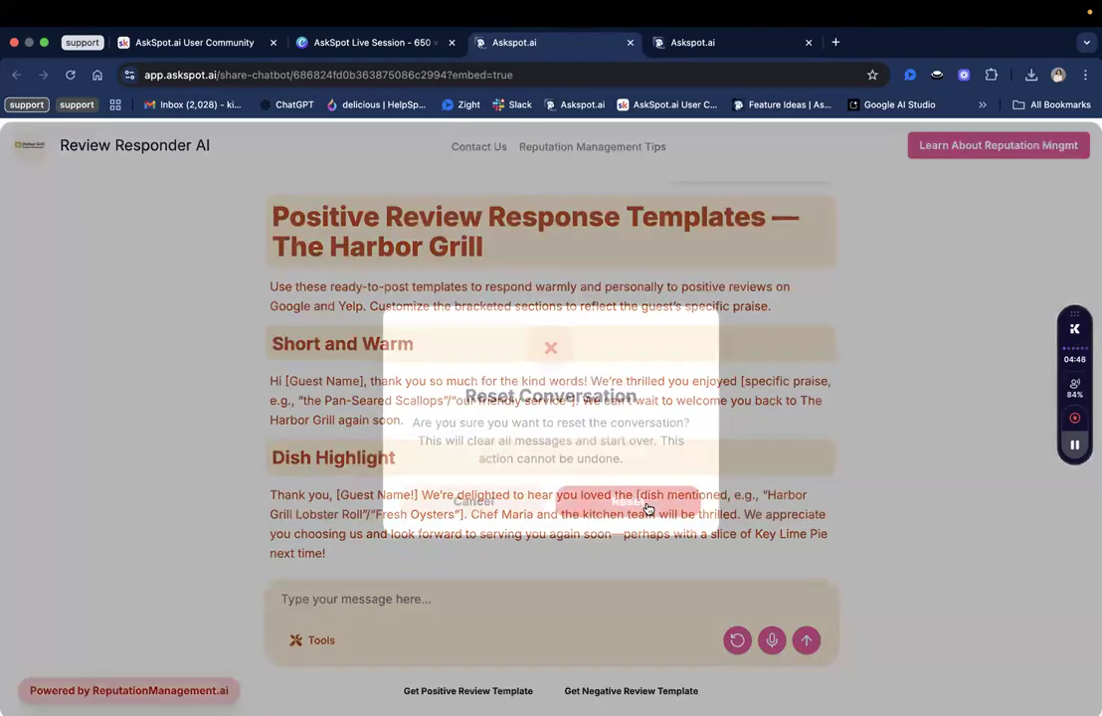
Confirm clearing all chat messages, then open the Canvas Use Cases business from the dashboard.
click(643, 497)
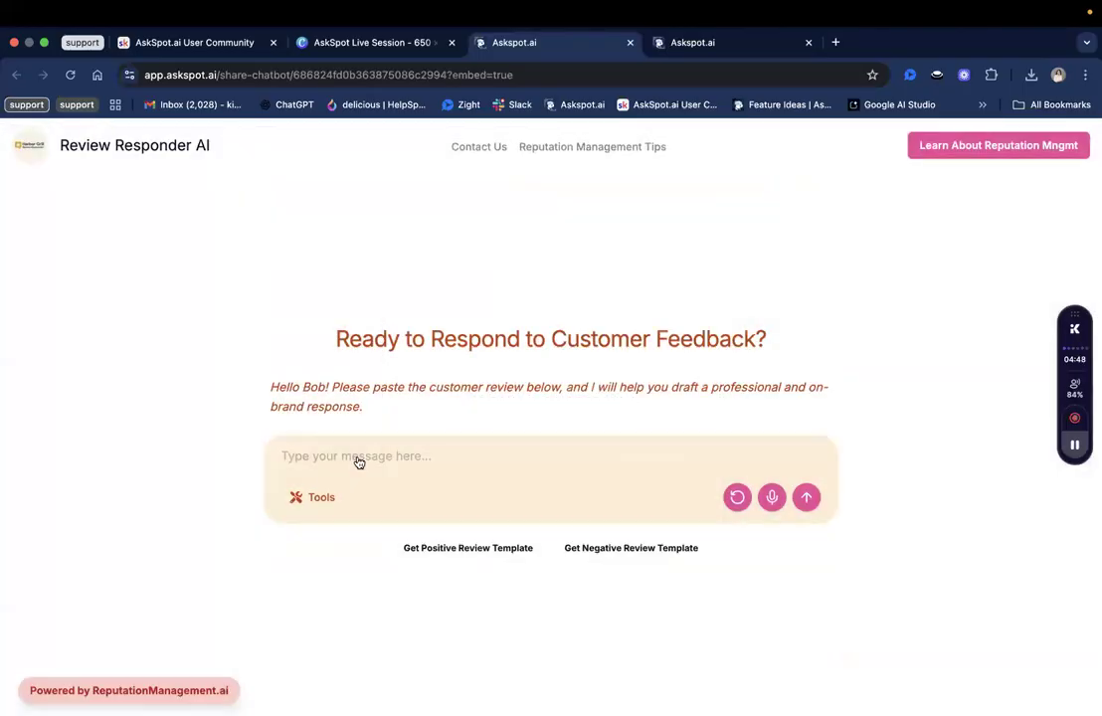
click(317, 502)
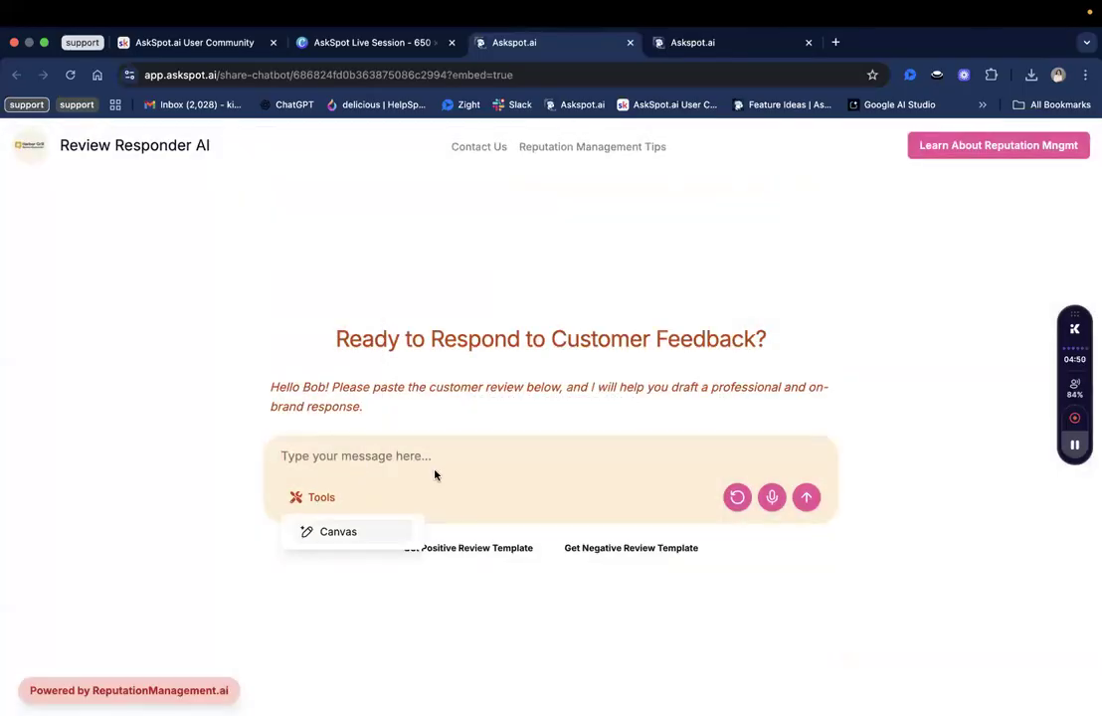
click(701, 529)
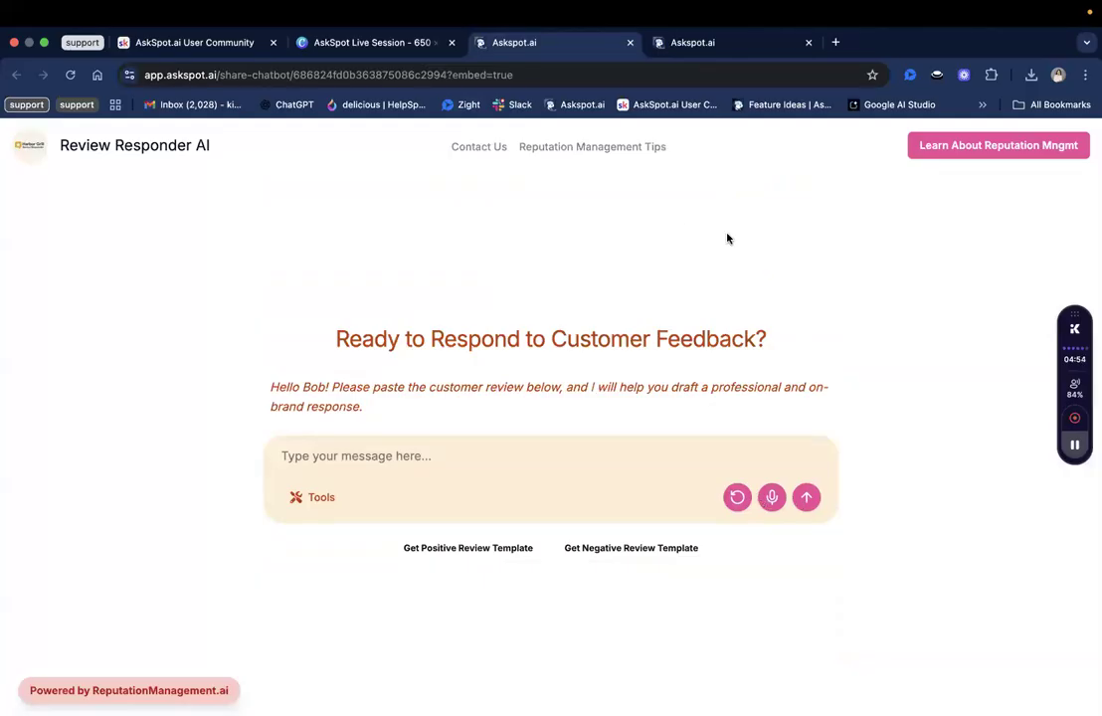
click(727, 44)
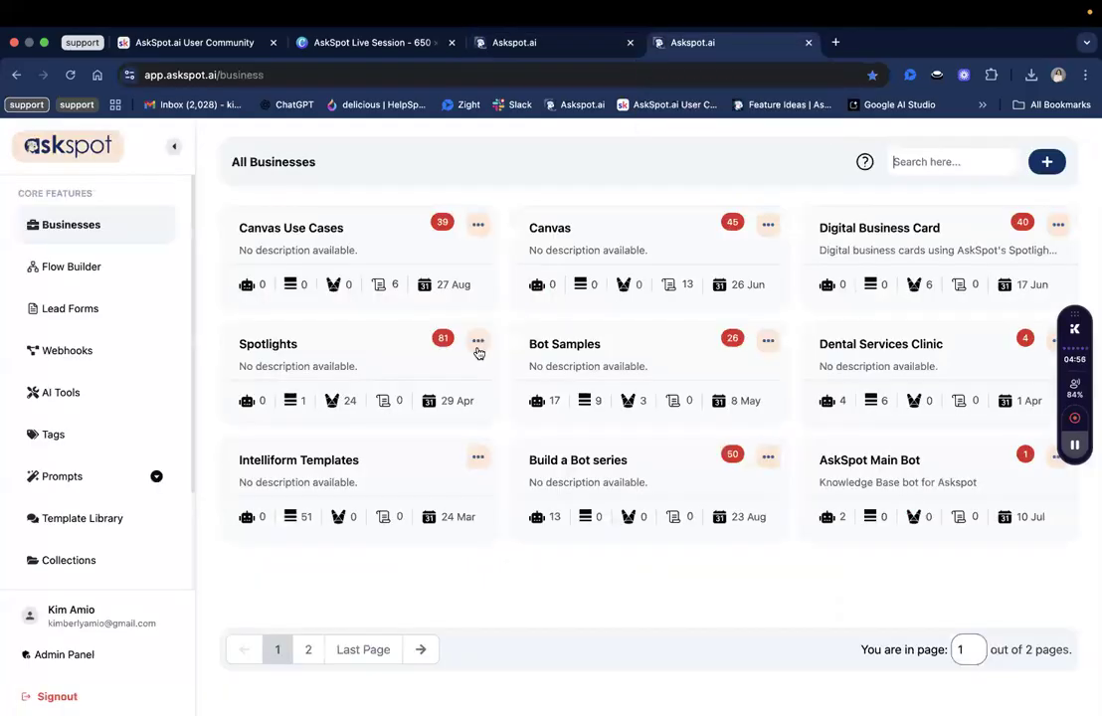
click(396, 254)
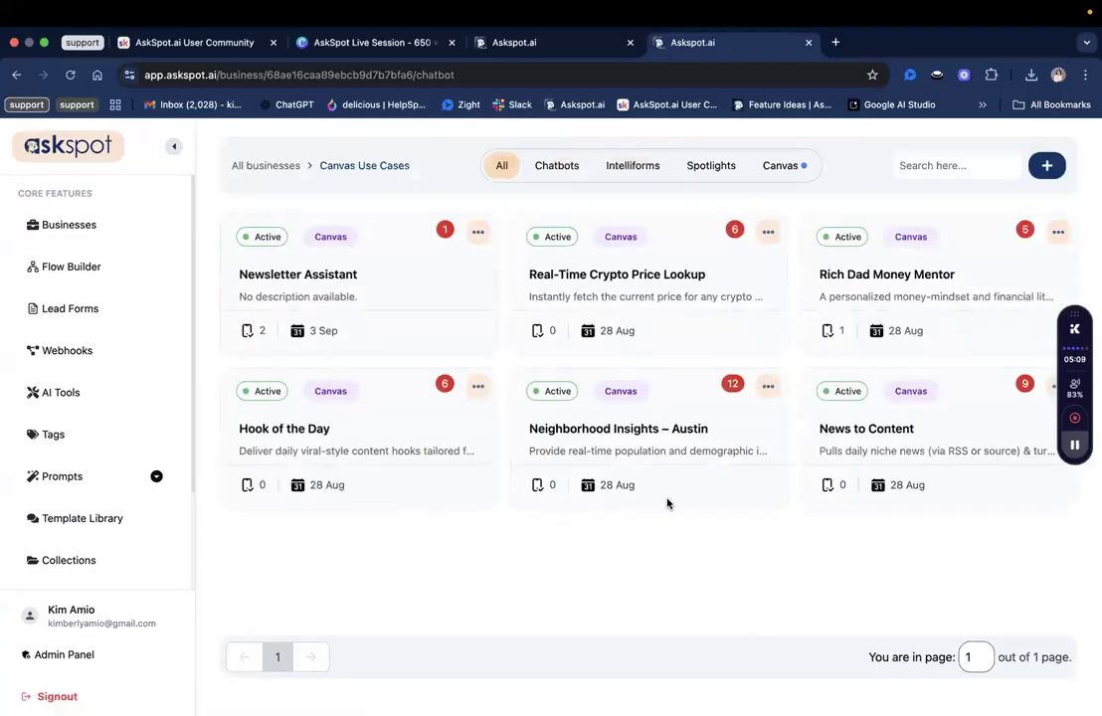
Add a new Canvas named 'Review Responder Canvas' with status Active and create it.
click(1047, 167)
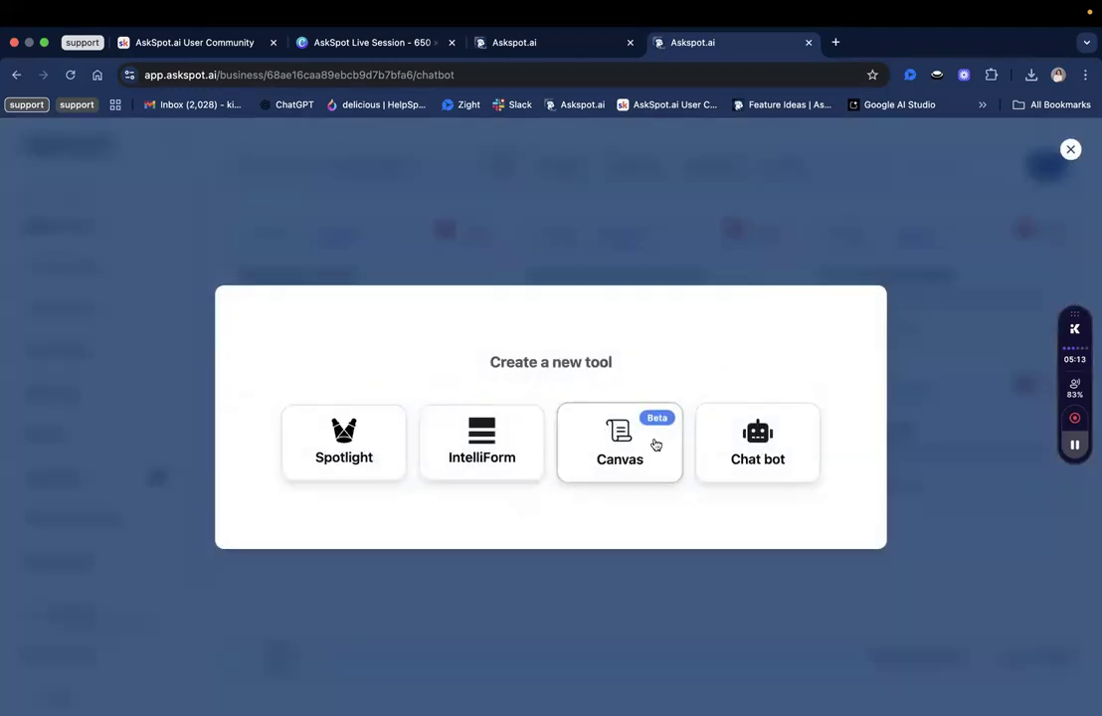
click(654, 438)
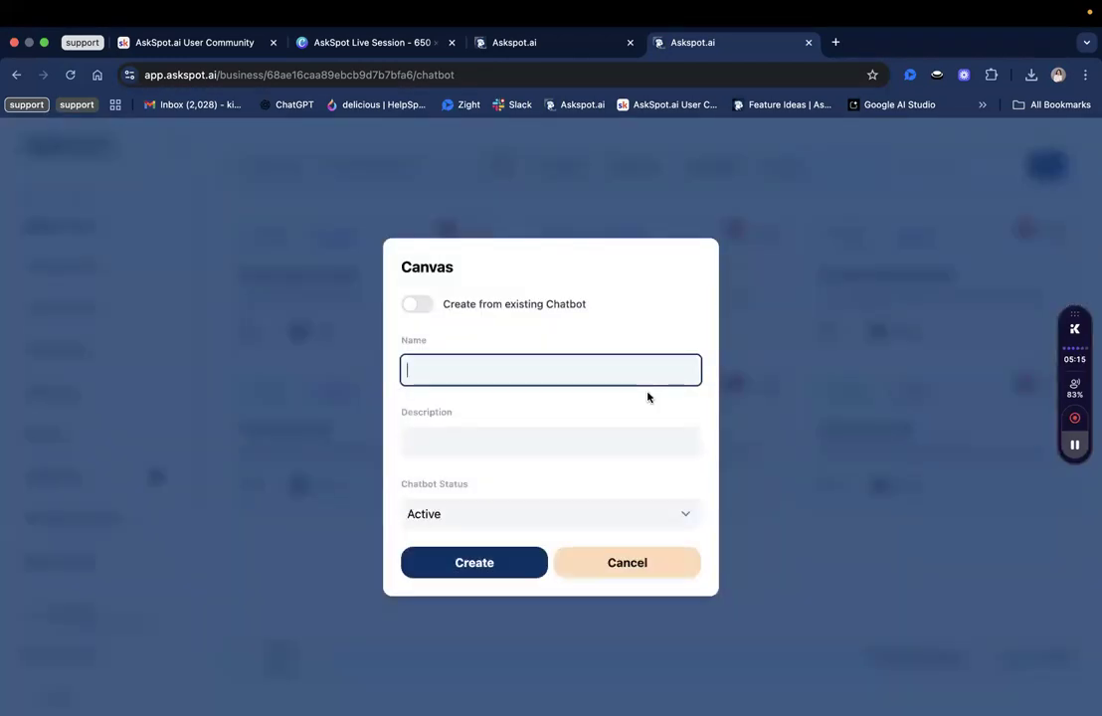
click(513, 320)
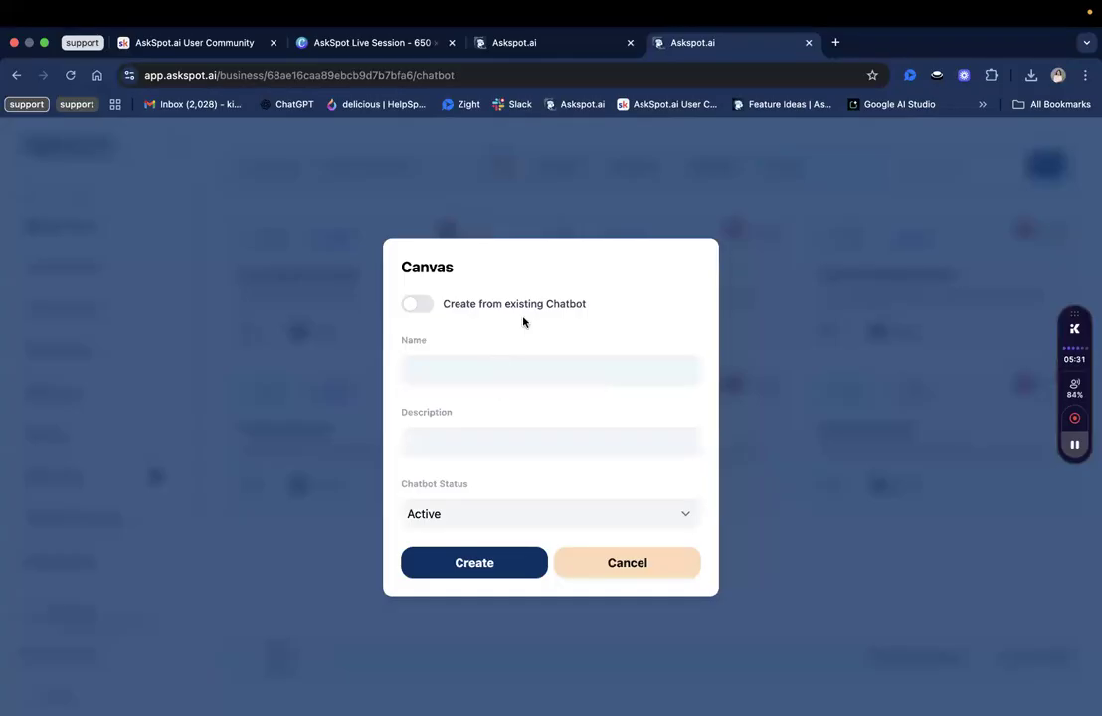
click(504, 372)
text(Review)
text( Respn)
text(nder Ca)
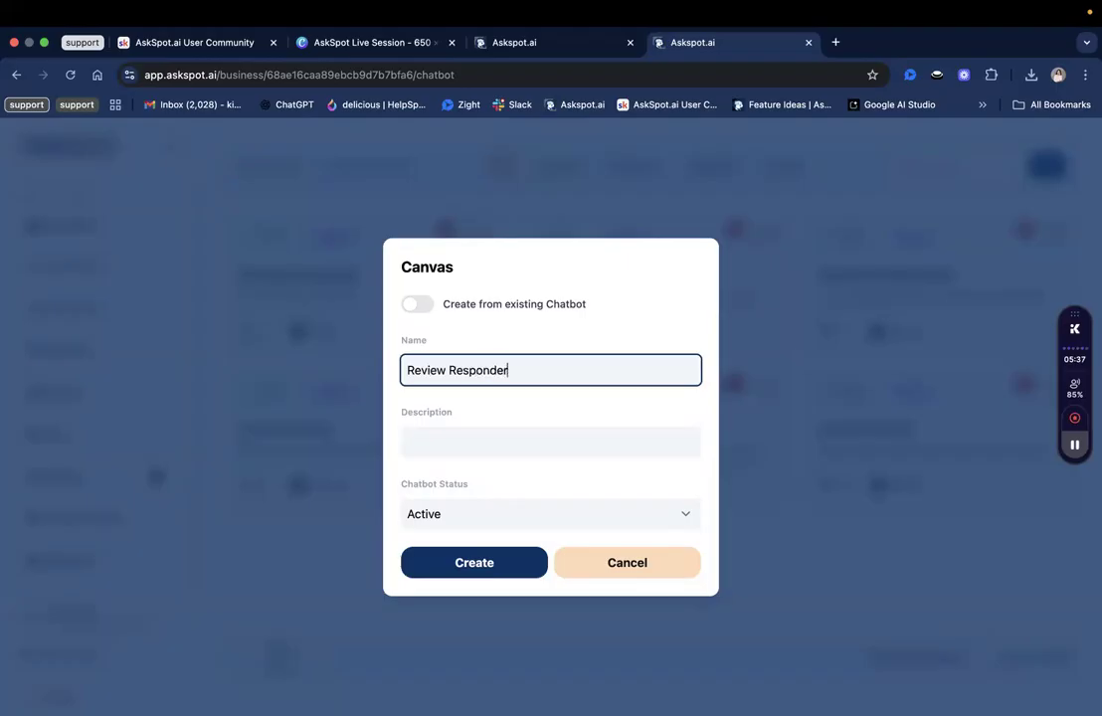
text(nvas)
click(476, 563)
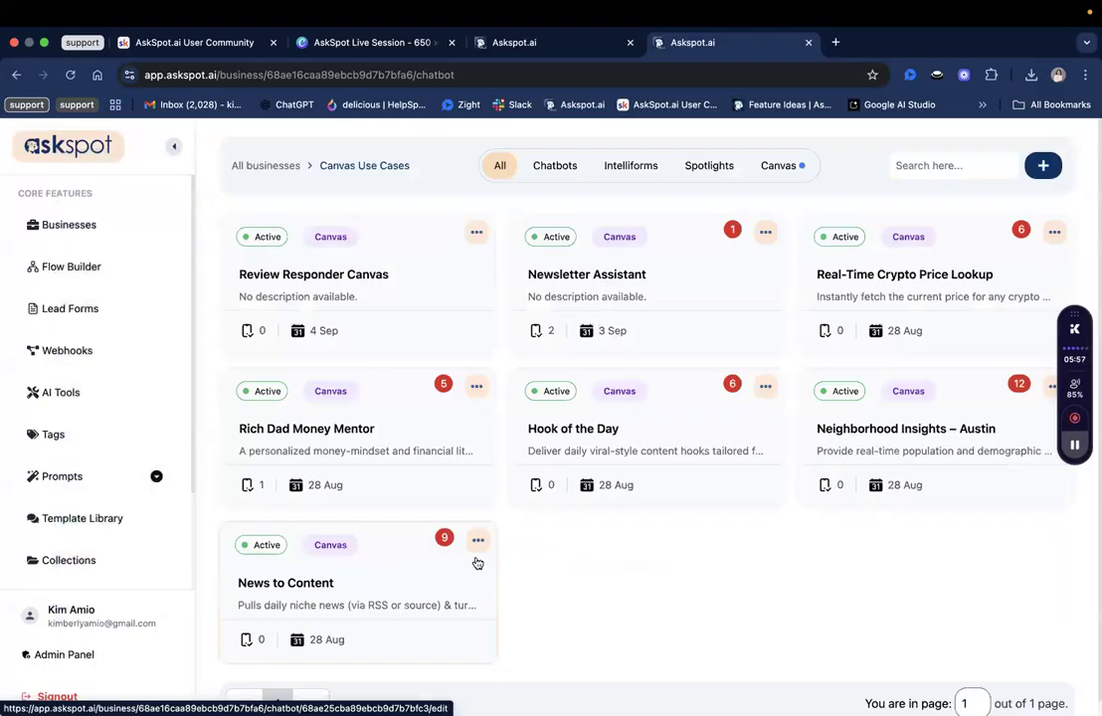
Open the Review Responder Canvas editor and scroll through its General > Header settings.
click(341, 277)
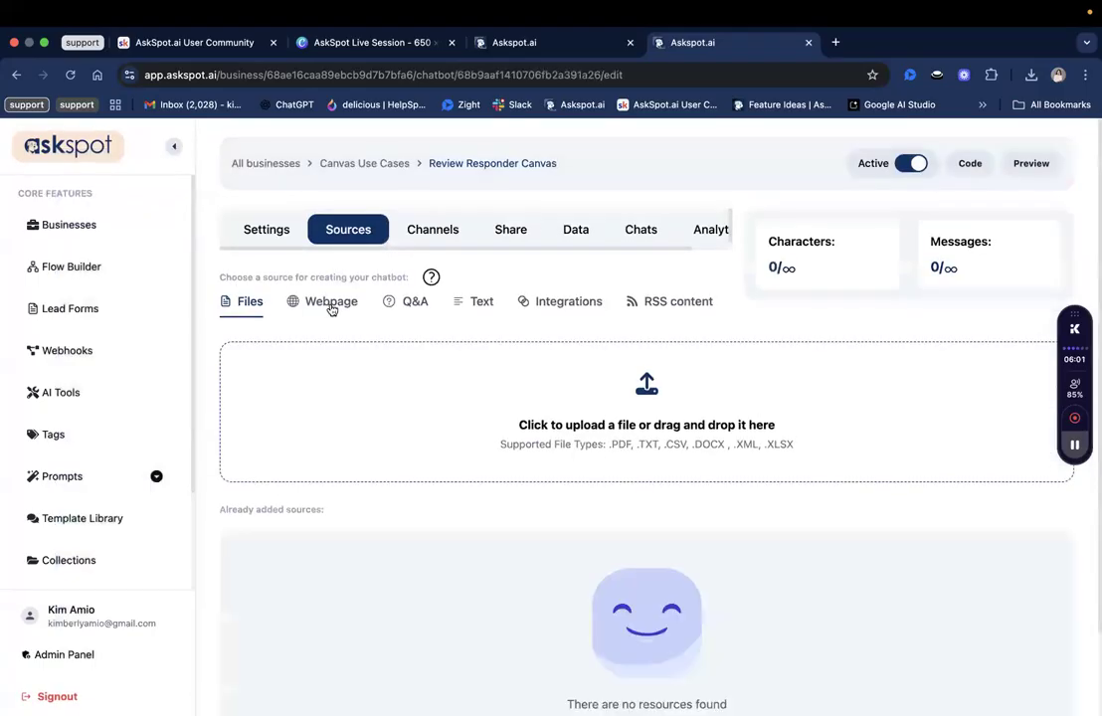
click(264, 231)
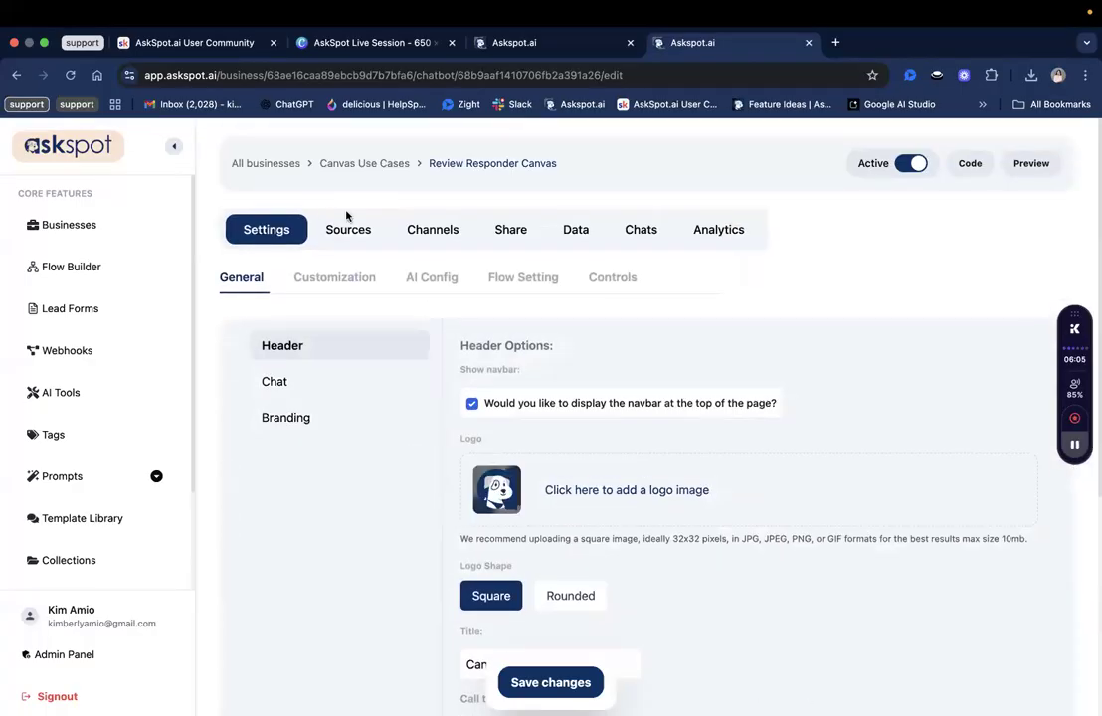
click(349, 231)
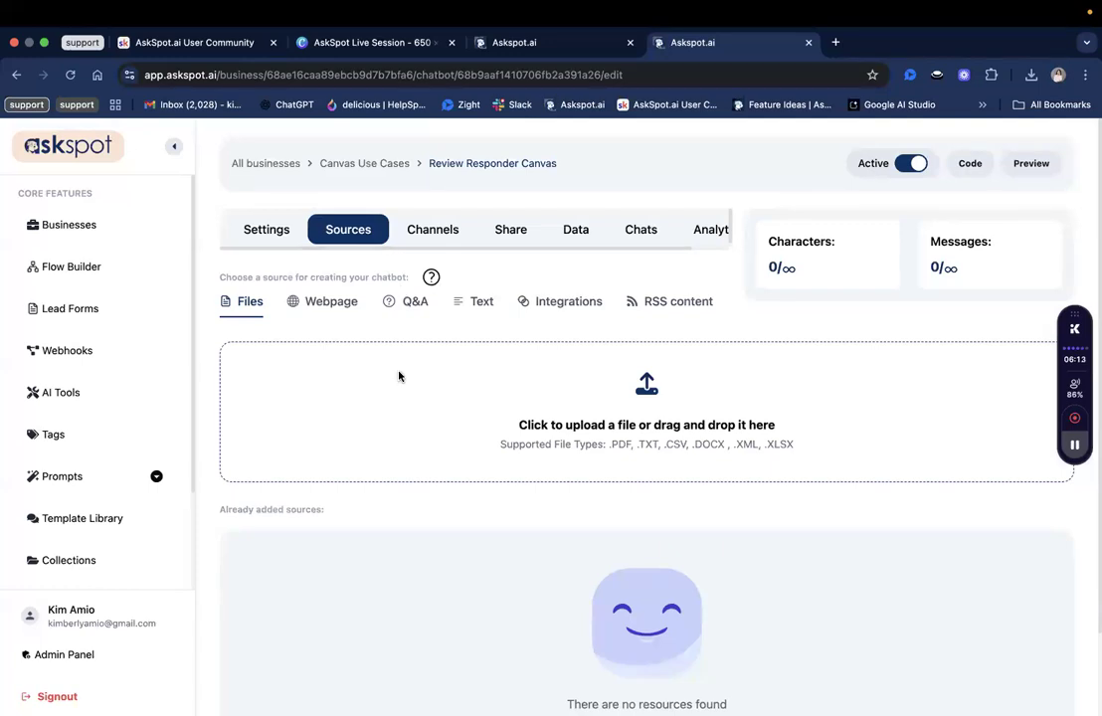
click(248, 235)
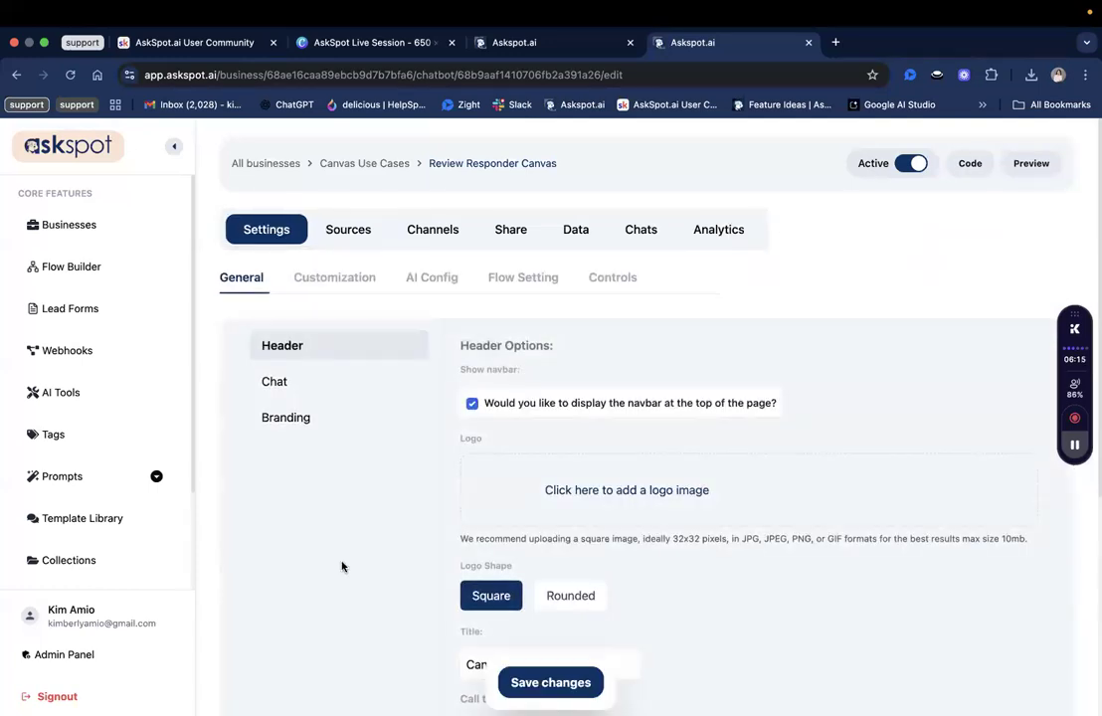
scroll(341, 567, down, 1)
scroll(341, 567, down, 2)
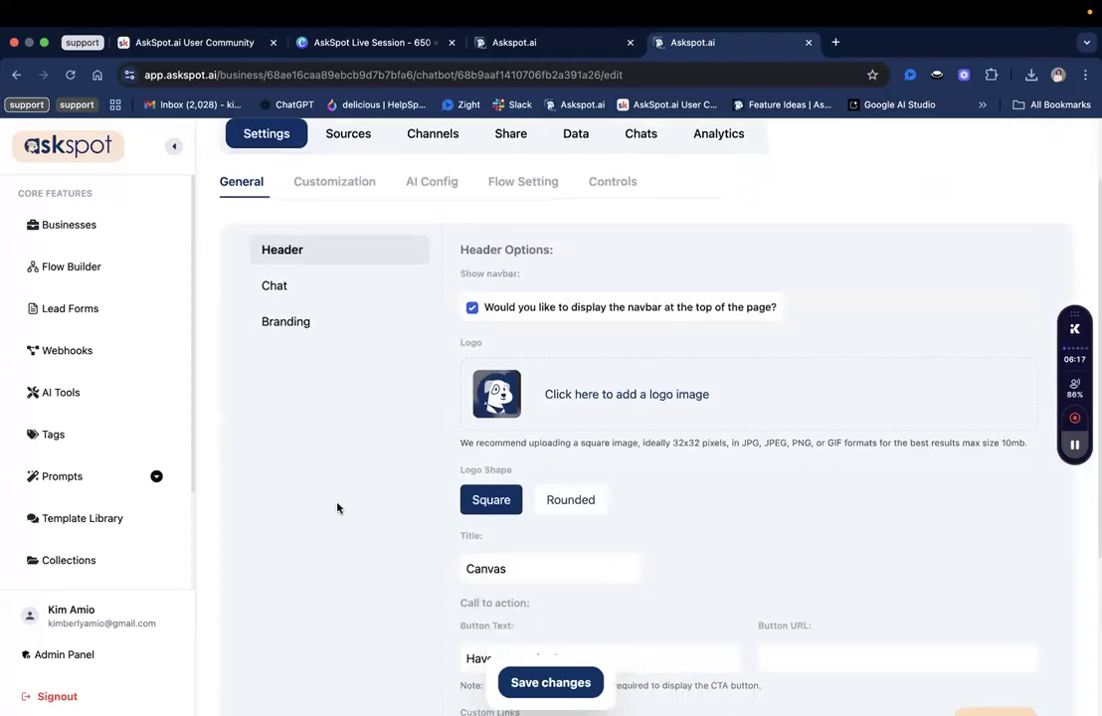
scroll(416, 474, up, 1)
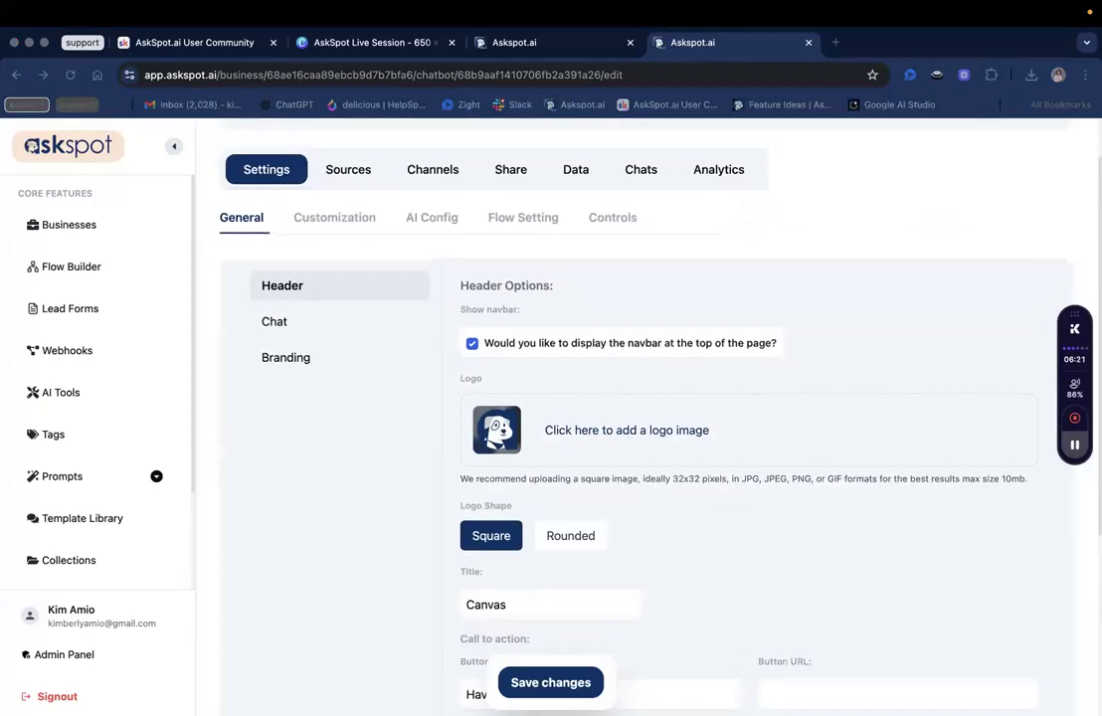
Try uploading blob.webp as the header logo via Direct Upload; it is rejected as an invalid type.
click(587, 433)
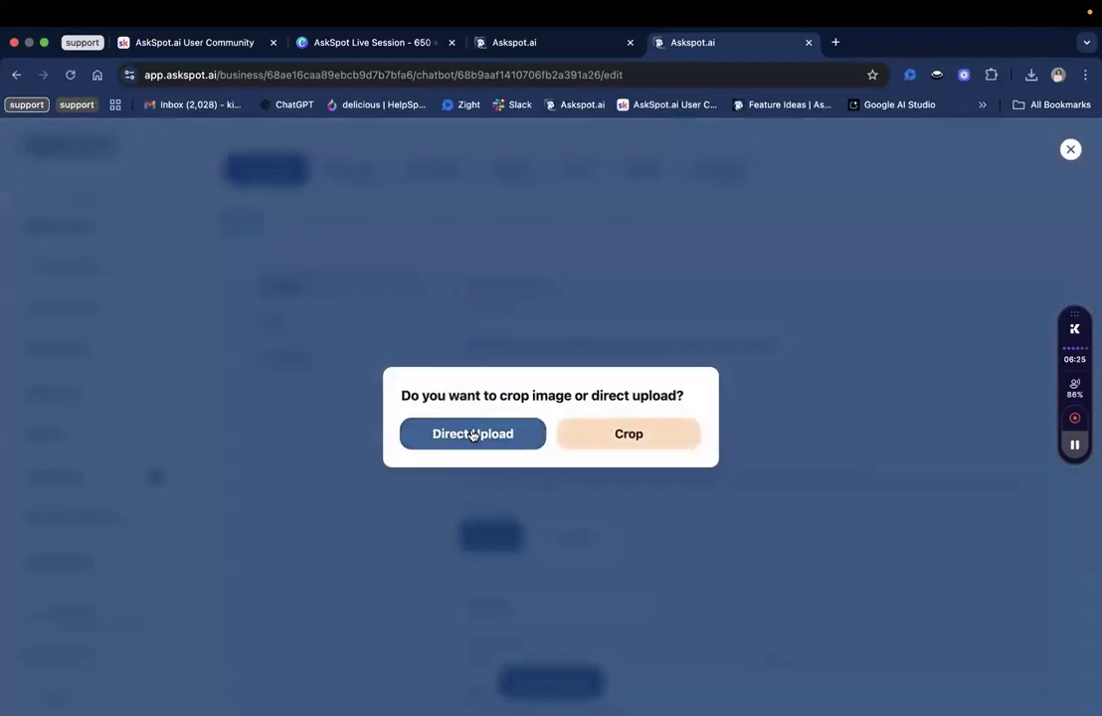
click(472, 434)
click(507, 347)
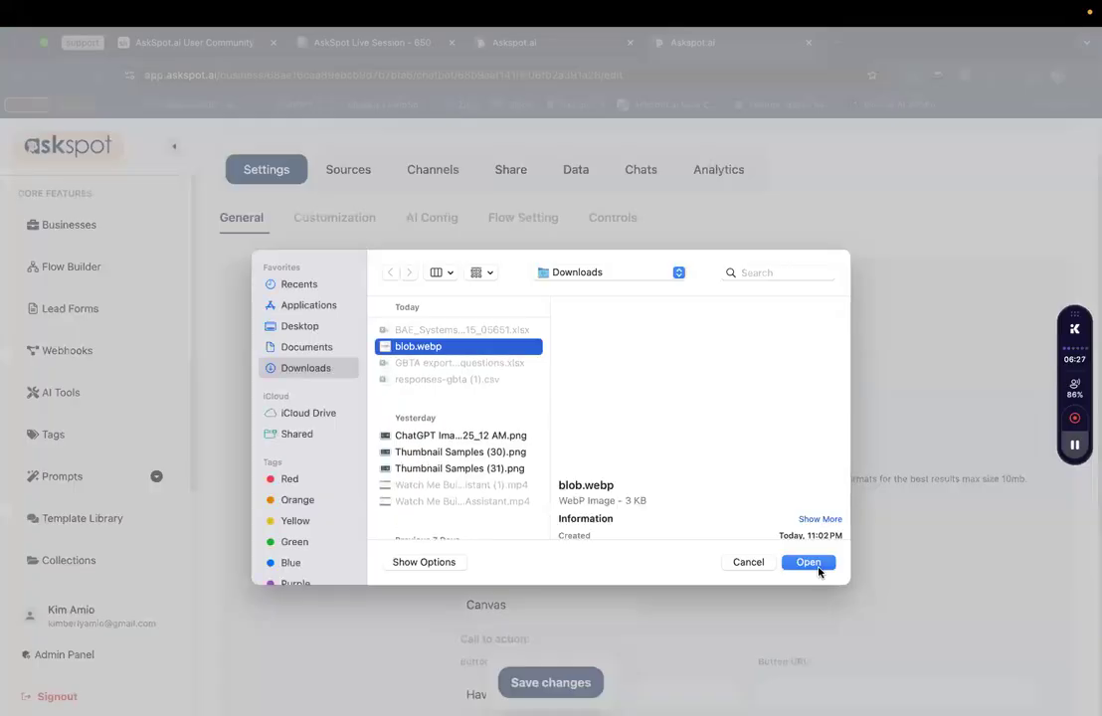
click(814, 565)
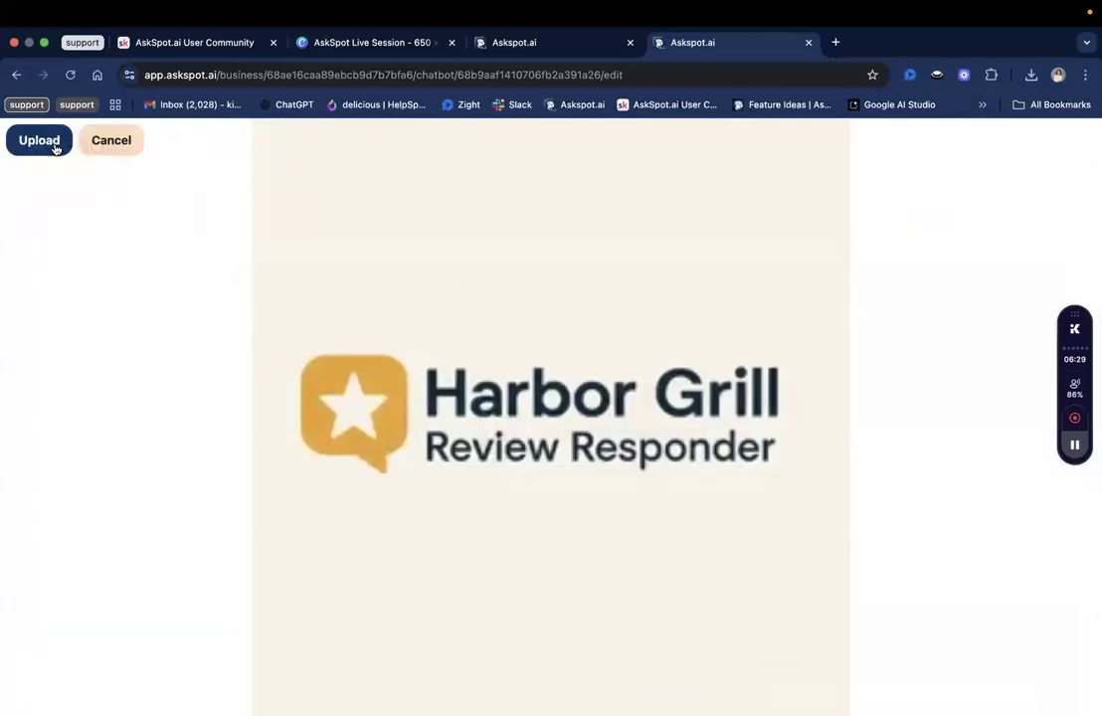
click(54, 145)
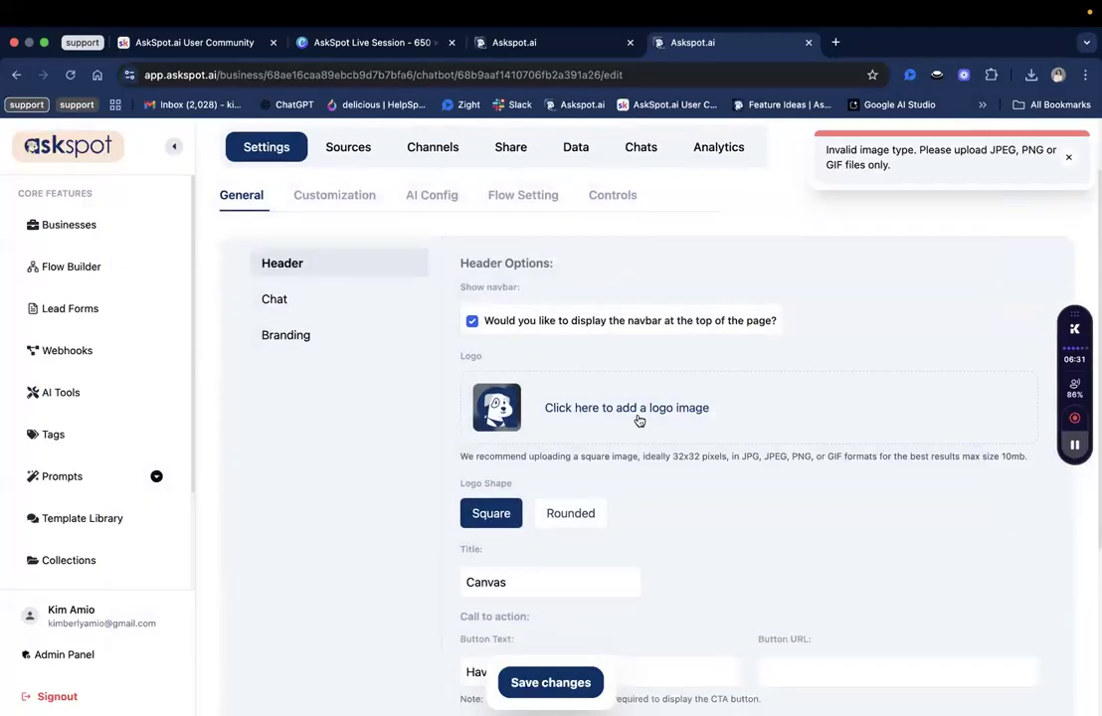
scroll(670, 396, up, 1)
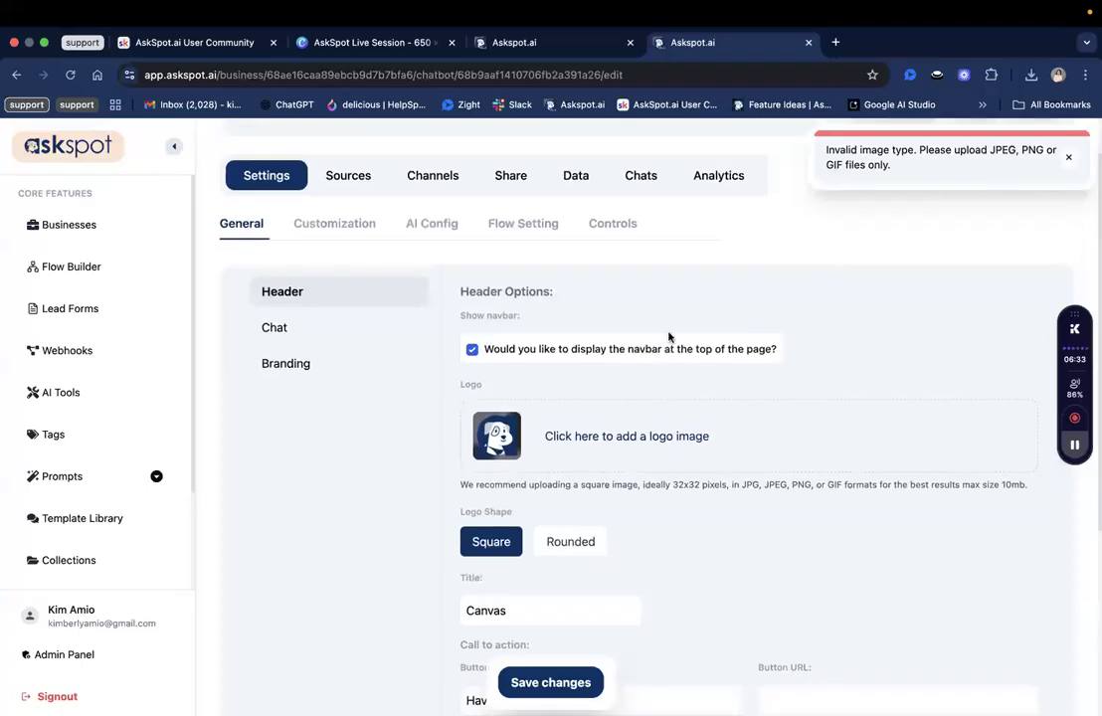
scroll(669, 338, down, 3)
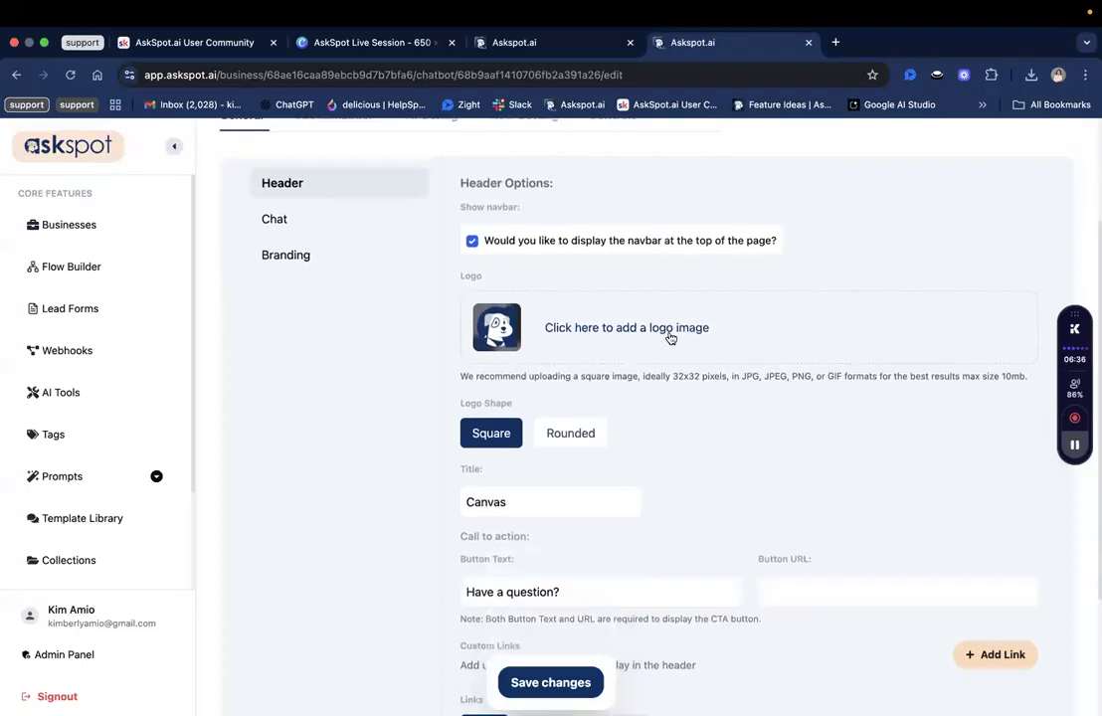
scroll(661, 328, down, 1)
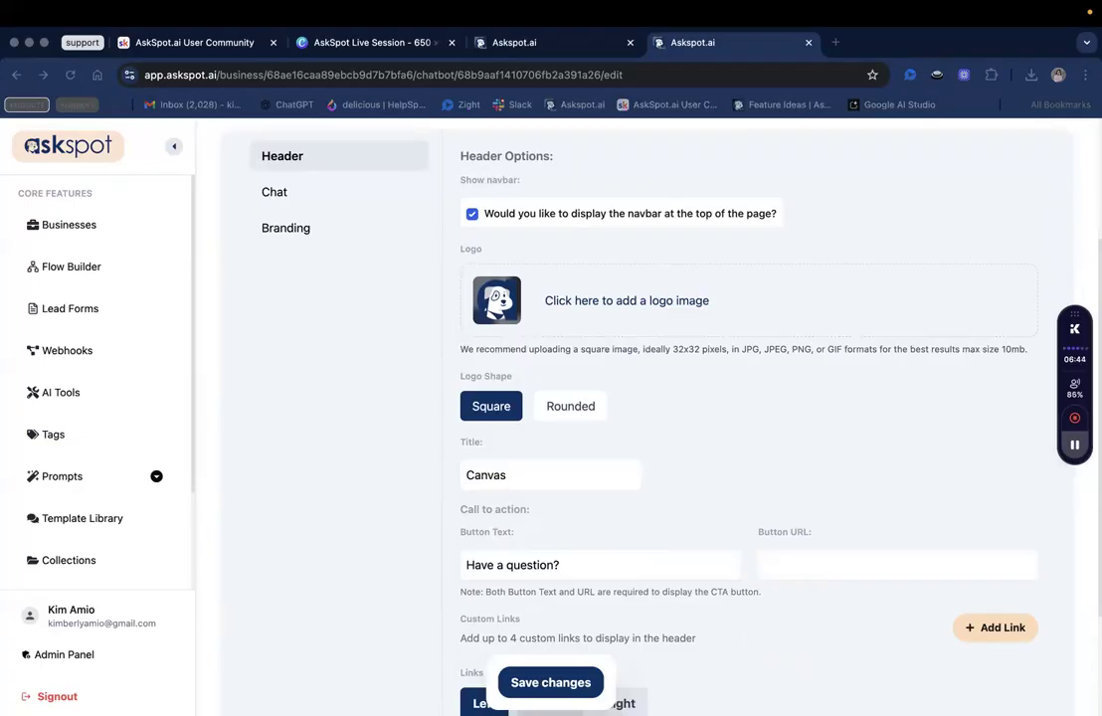
click(353, 40)
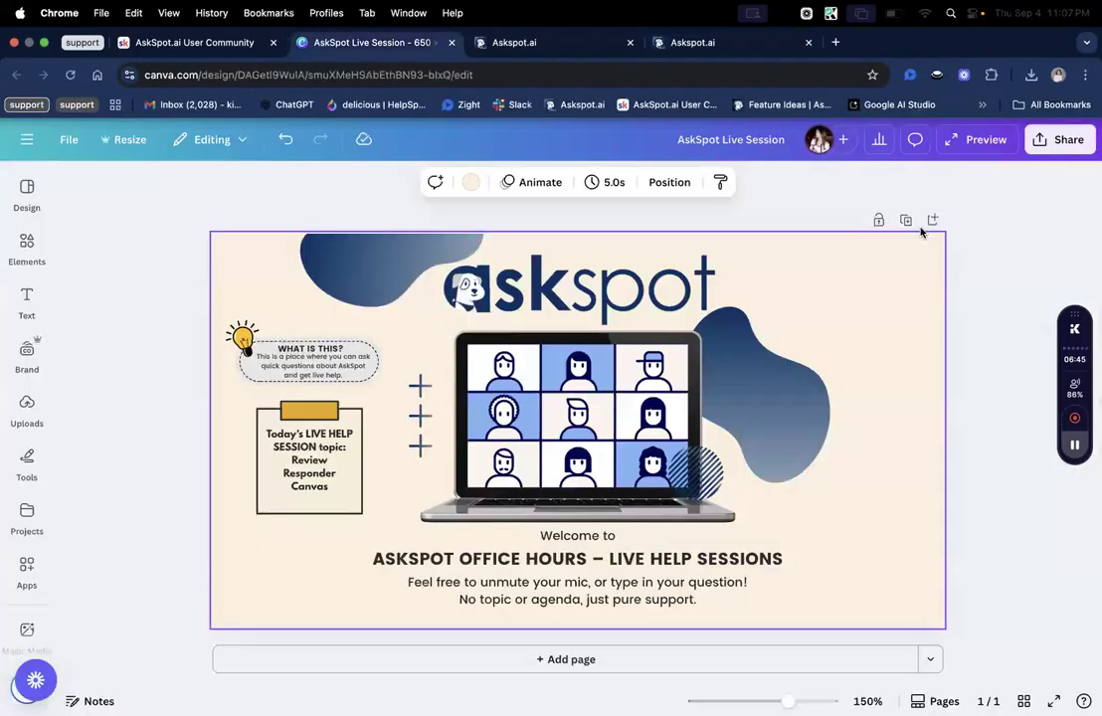
Duplicate the design's page and clear all elements off page 2.
click(907, 222)
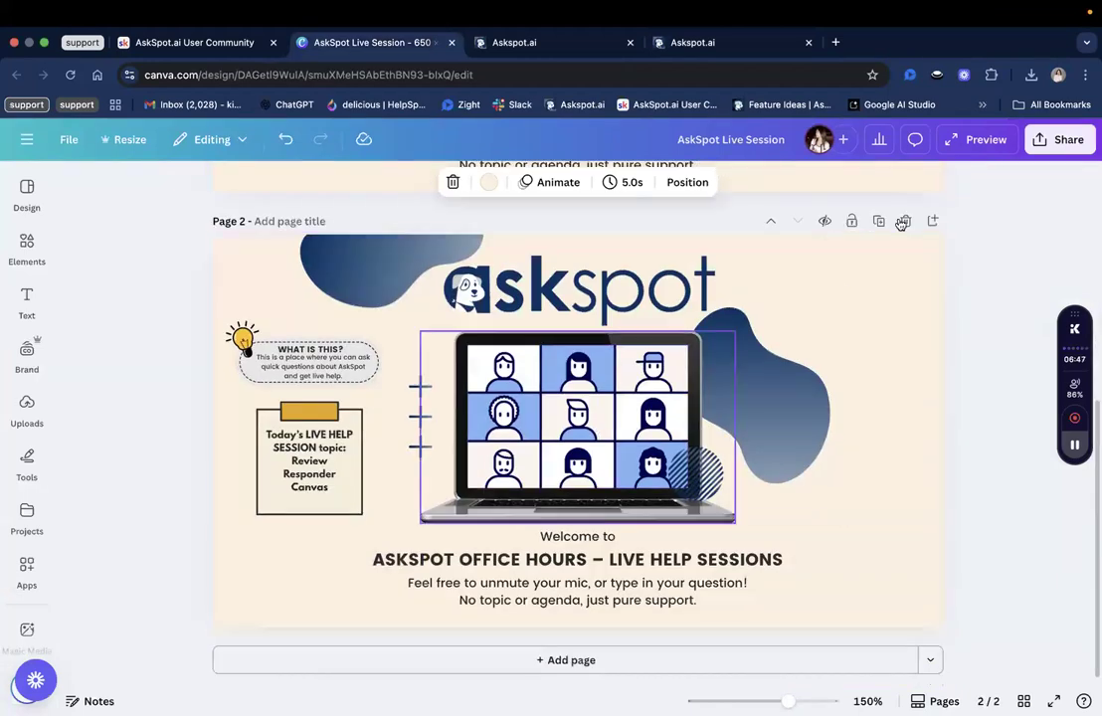
key(Delete)
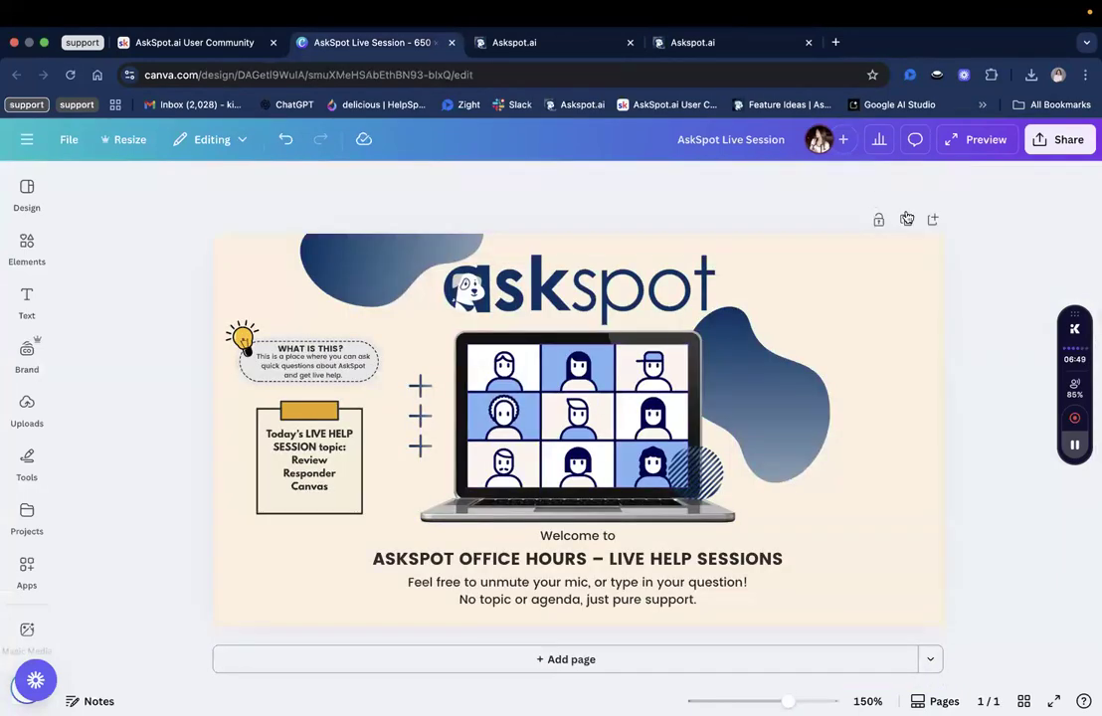
key(ctrl+z)
drag(180, 259, 749, 624)
key(Delete)
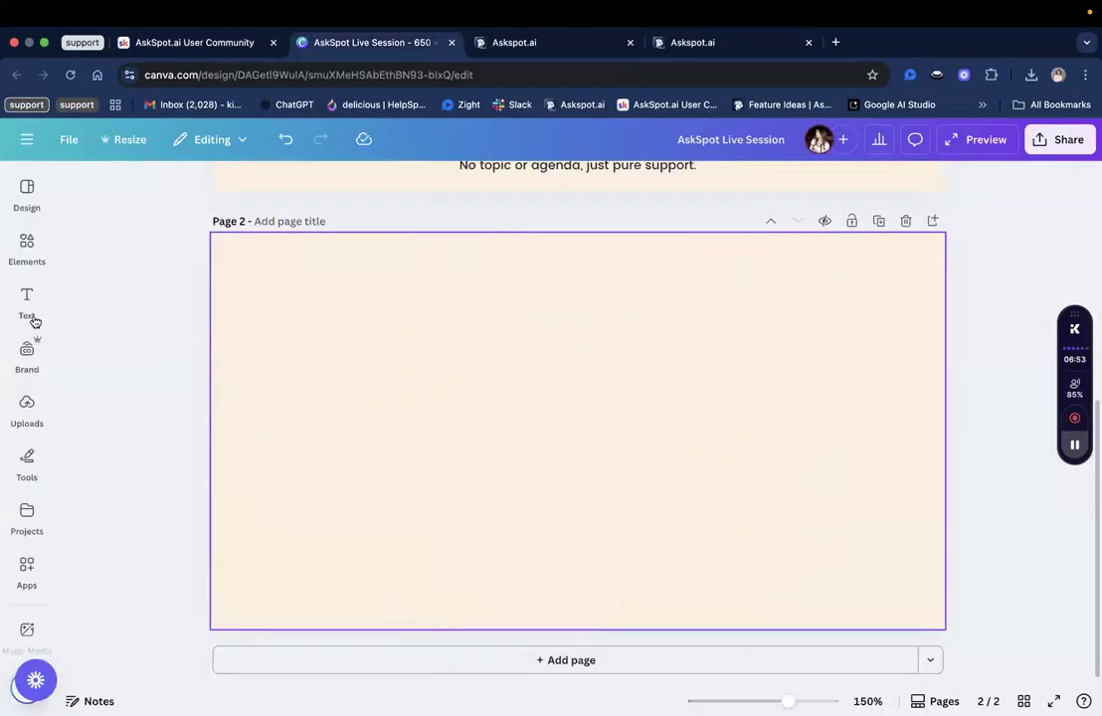
Upload blob.webp and place the Harbor Grill logo, enlarged and centred, on page 2.
click(30, 189)
click(27, 408)
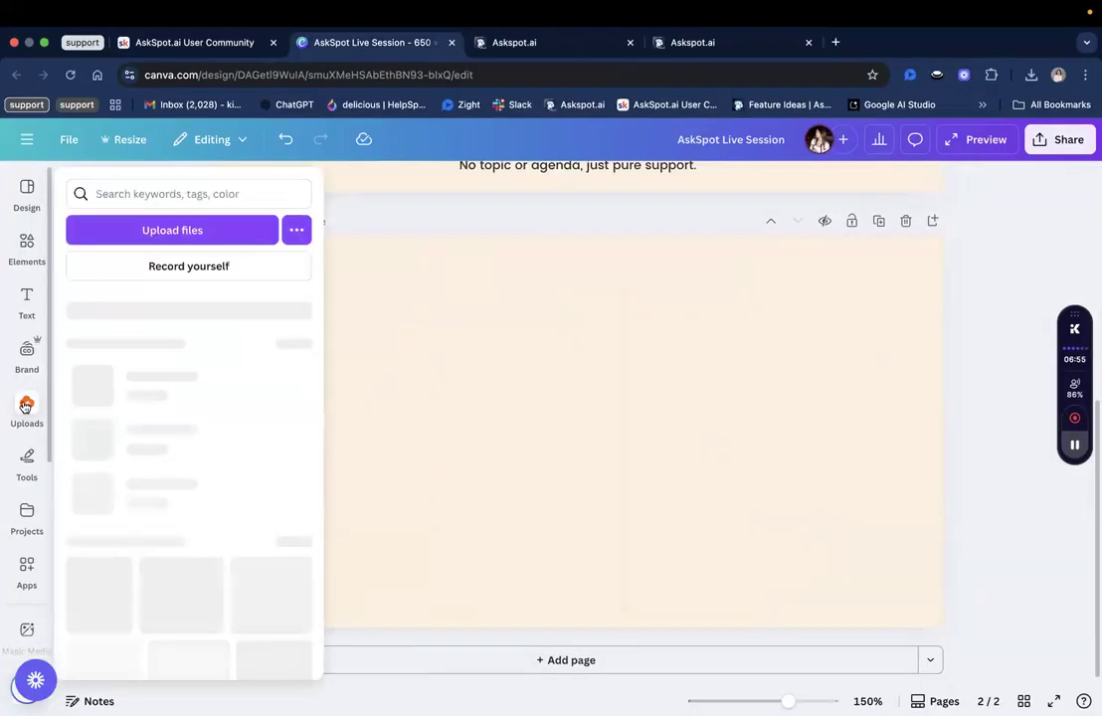
click(173, 225)
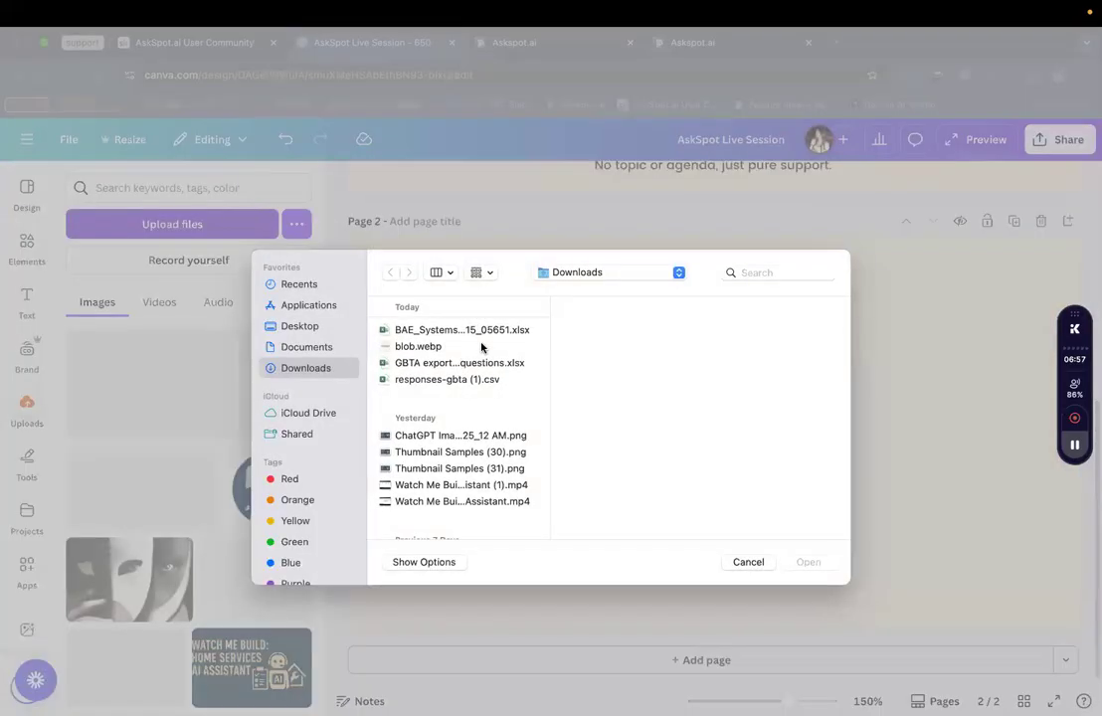
click(481, 333)
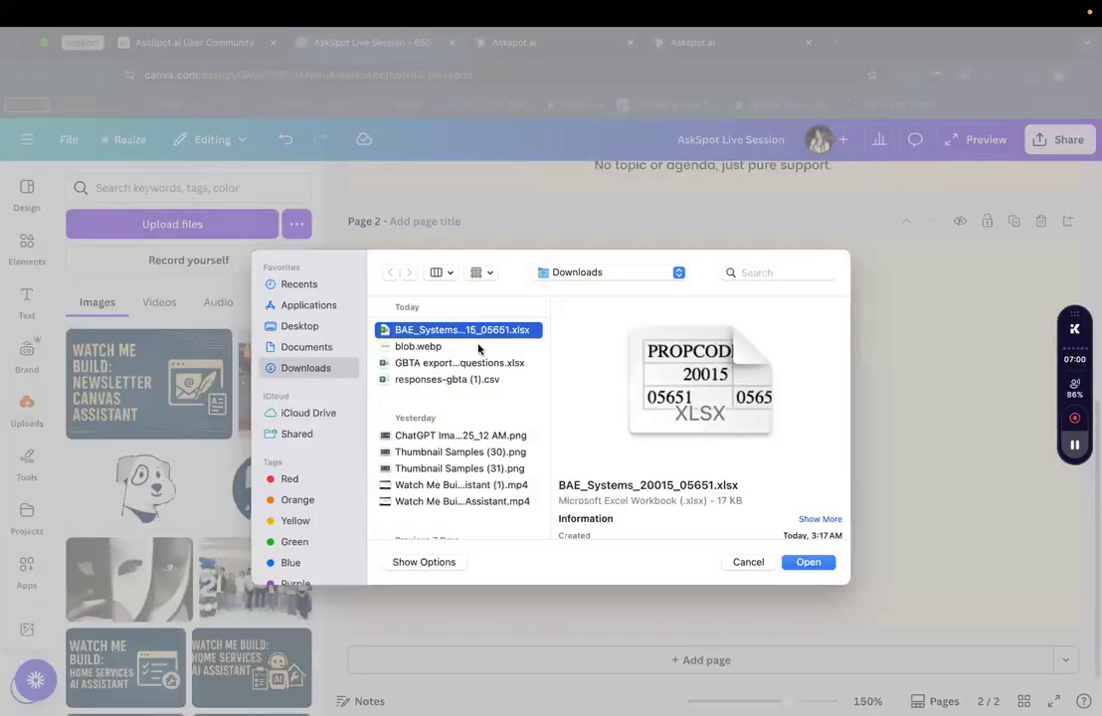
key(Down)
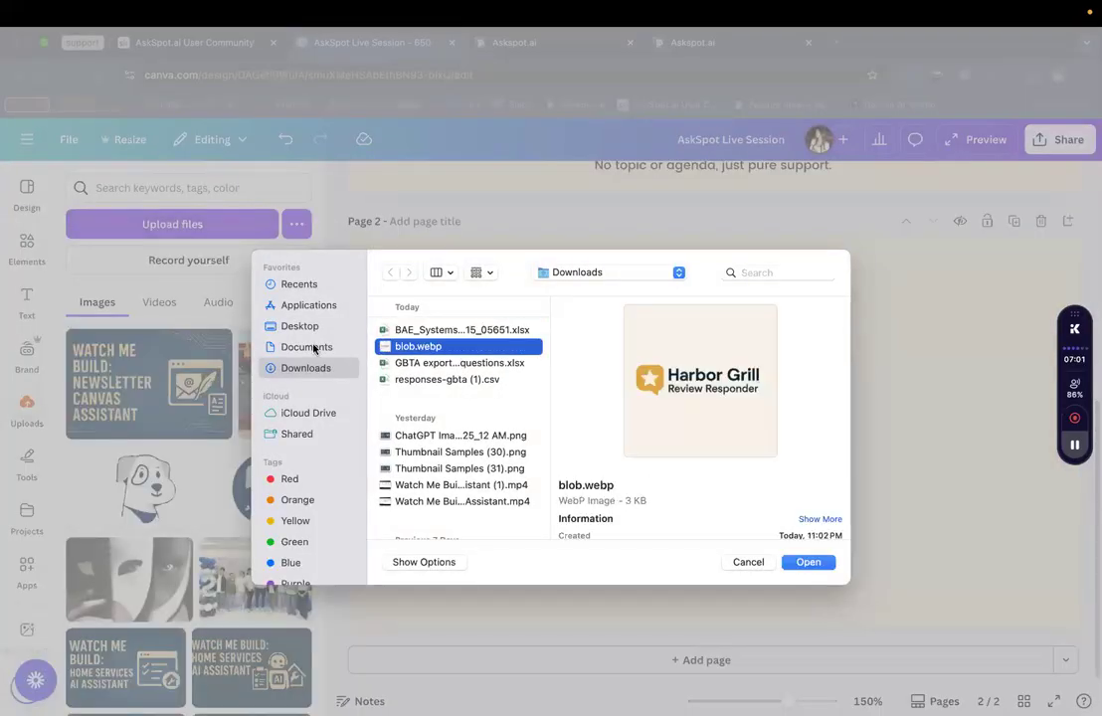
key(Return)
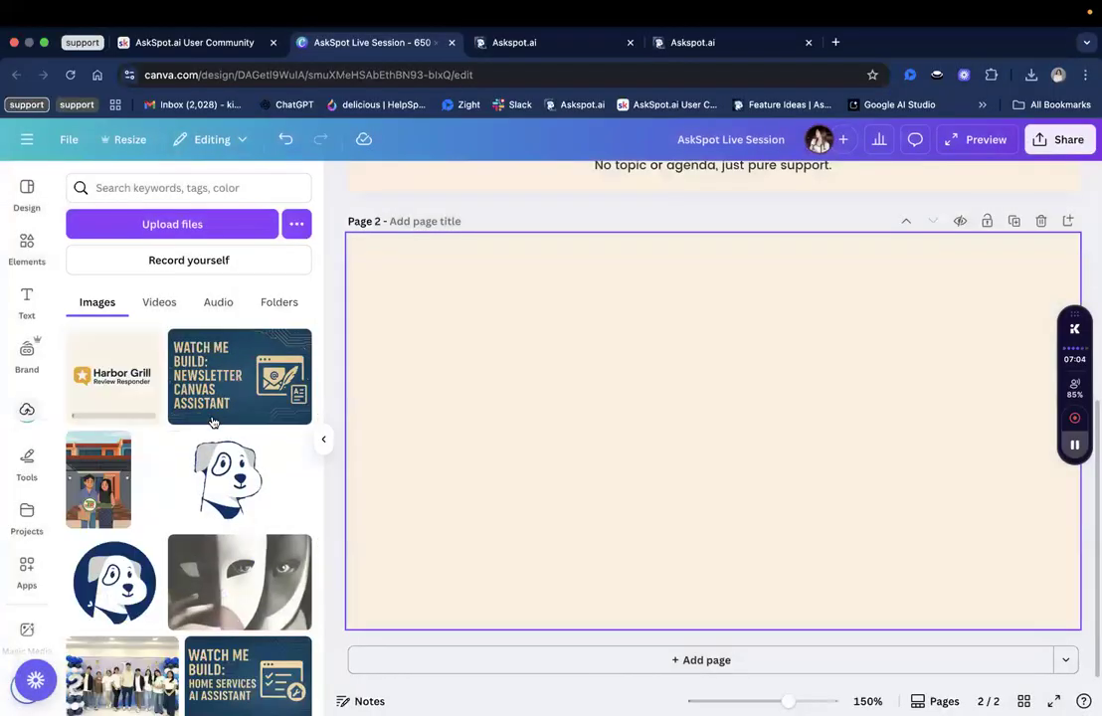
click(323, 438)
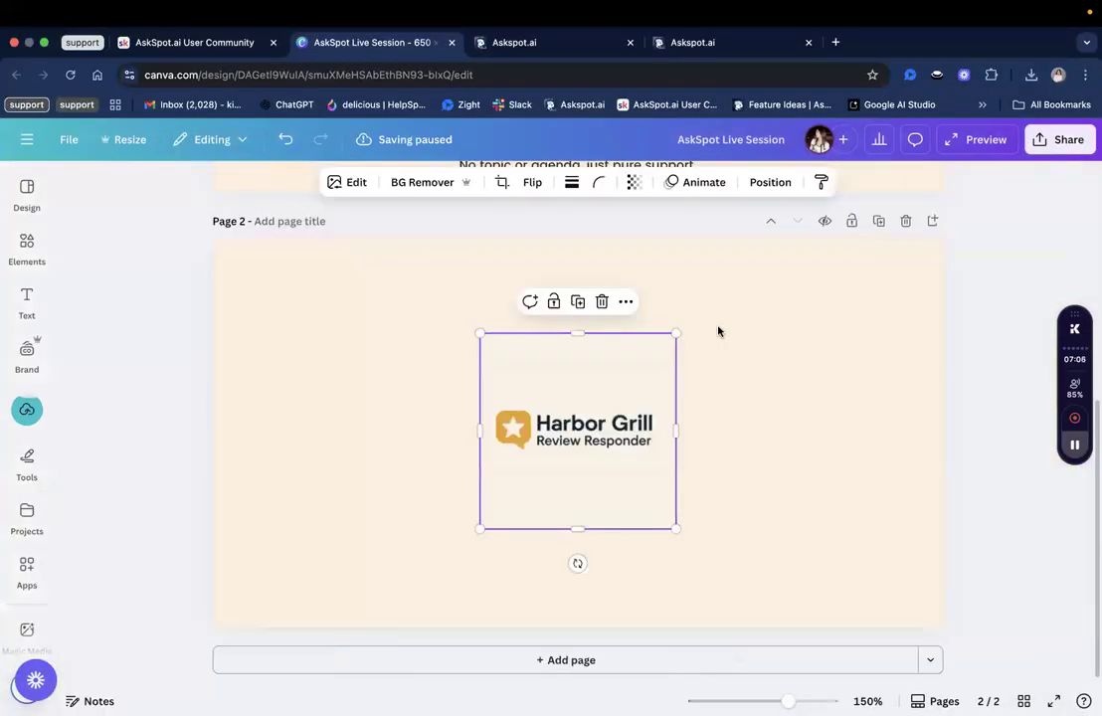
drag(677, 333, 713, 299)
drag(659, 371, 641, 383)
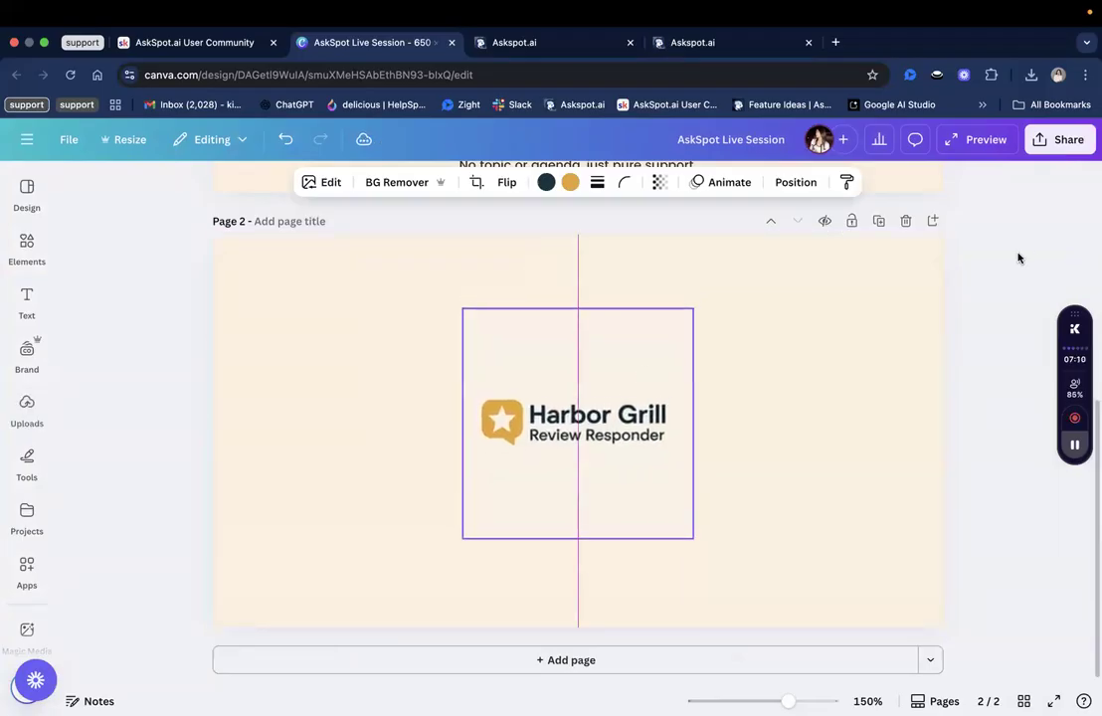
click(1016, 229)
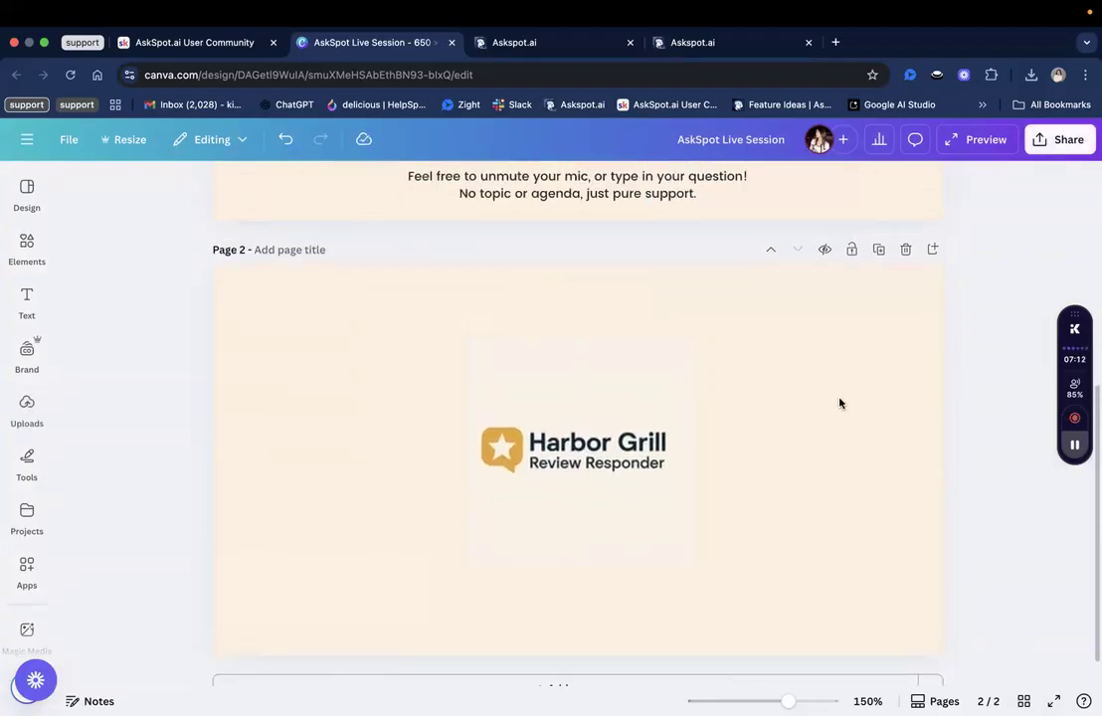
Download only page 2 of the design as a PNG.
click(1061, 140)
click(831, 450)
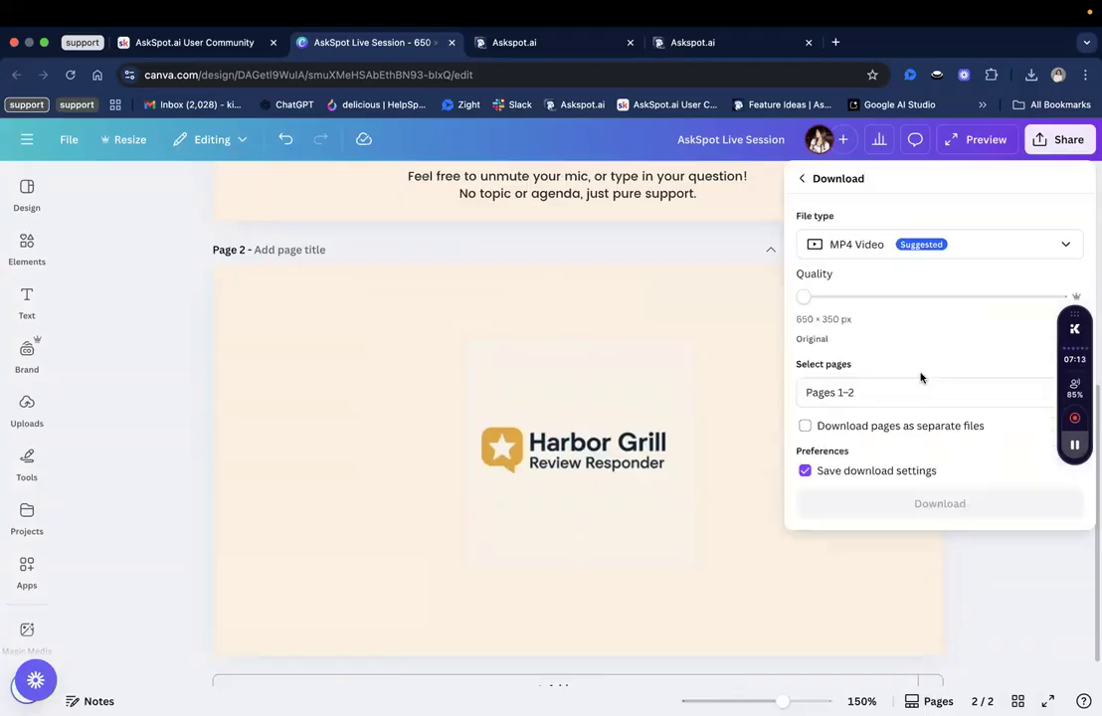
click(900, 247)
click(844, 336)
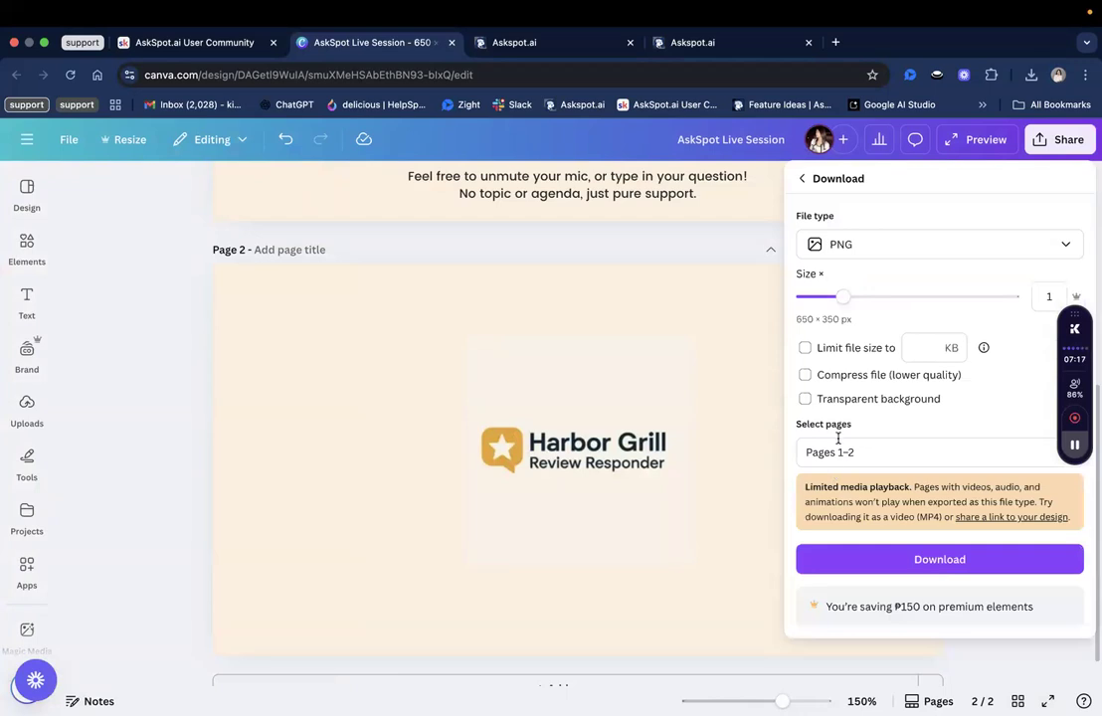
click(839, 450)
click(837, 525)
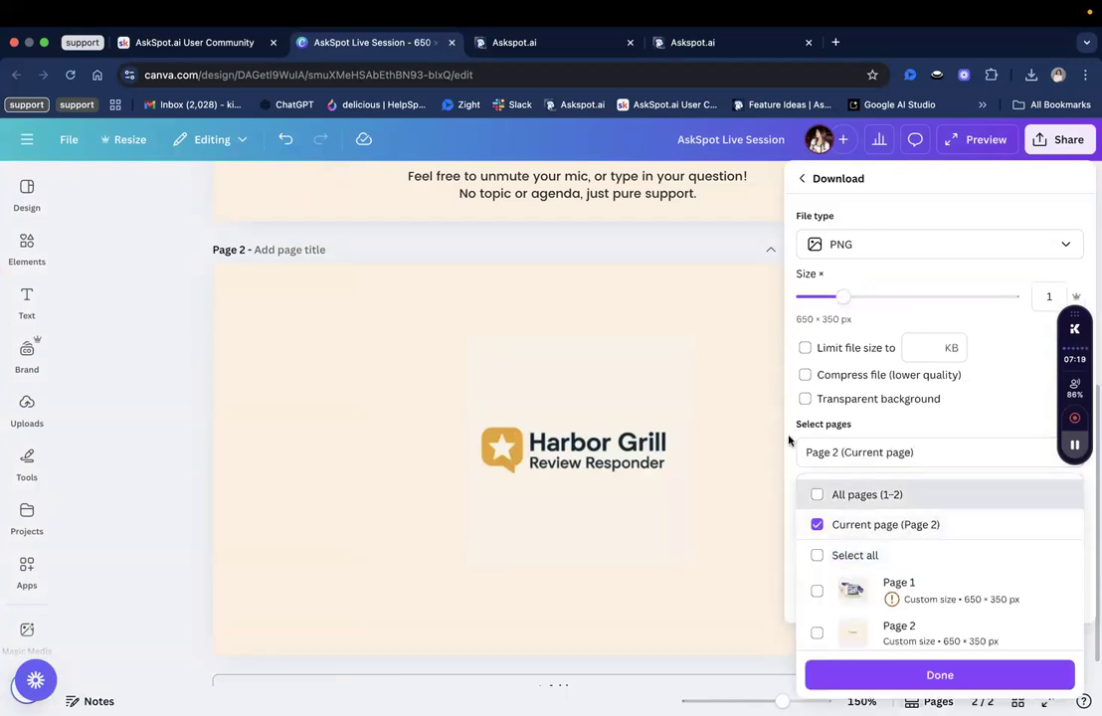
click(838, 451)
click(821, 594)
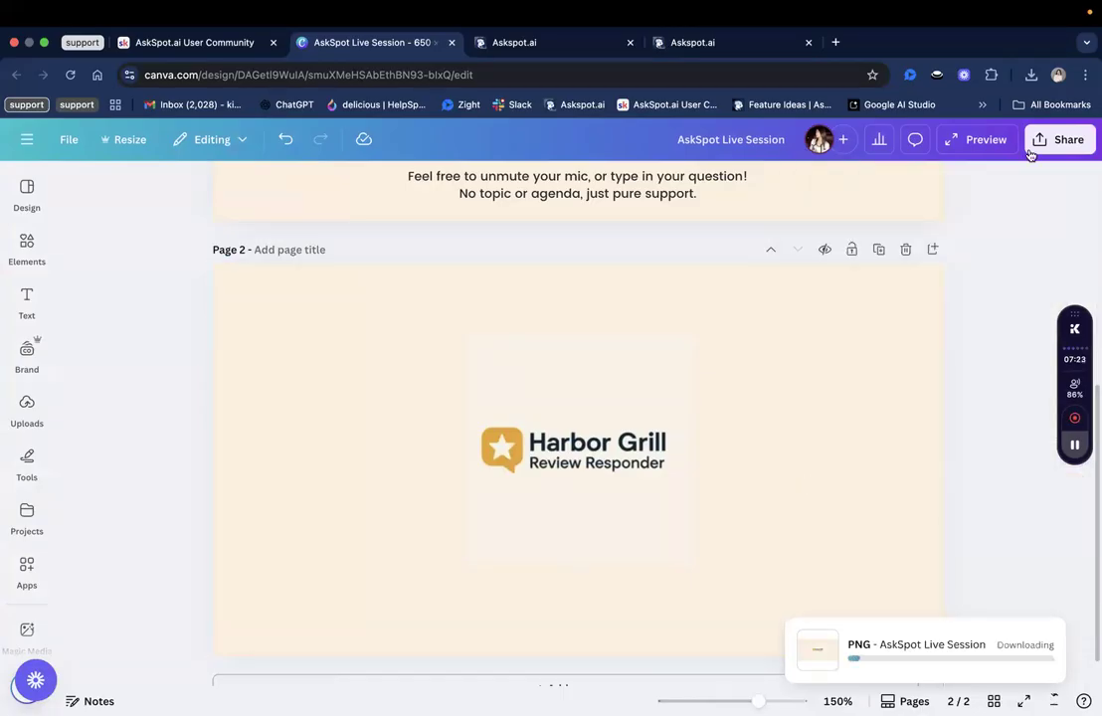
scroll(996, 400, up, 3)
scroll(996, 400, up, 2)
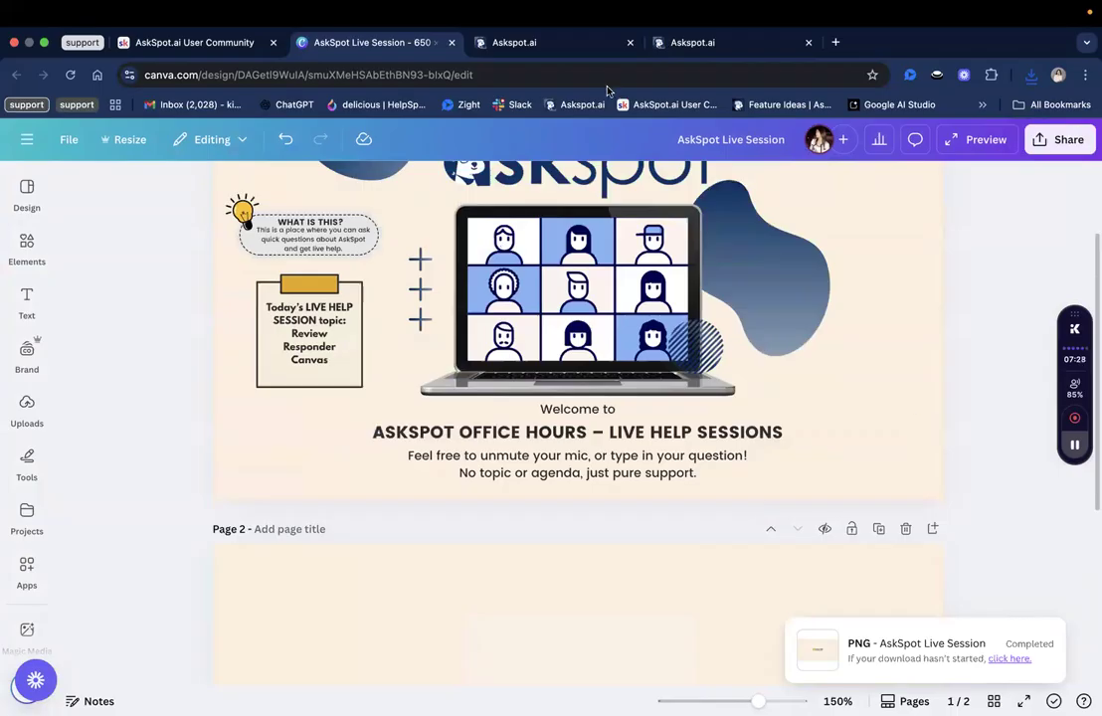
Back in the chatbot header settings, preview AskSpot Live Session.png as the logo, then discard it.
click(573, 44)
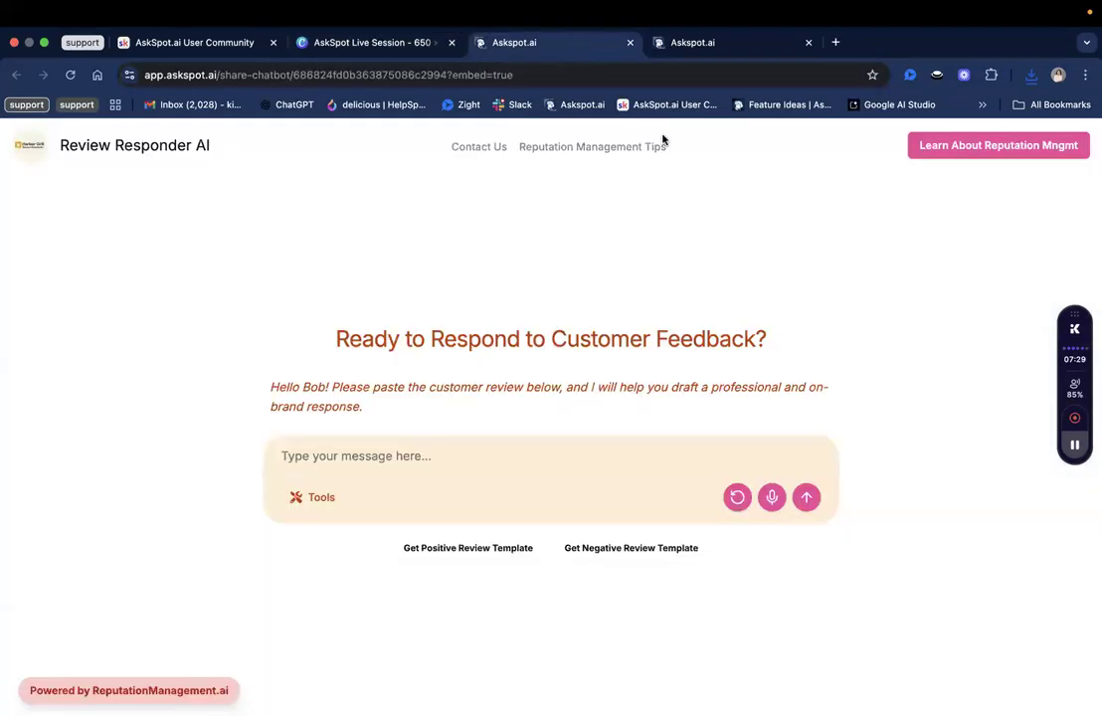
click(698, 45)
scroll(557, 310, up, 1)
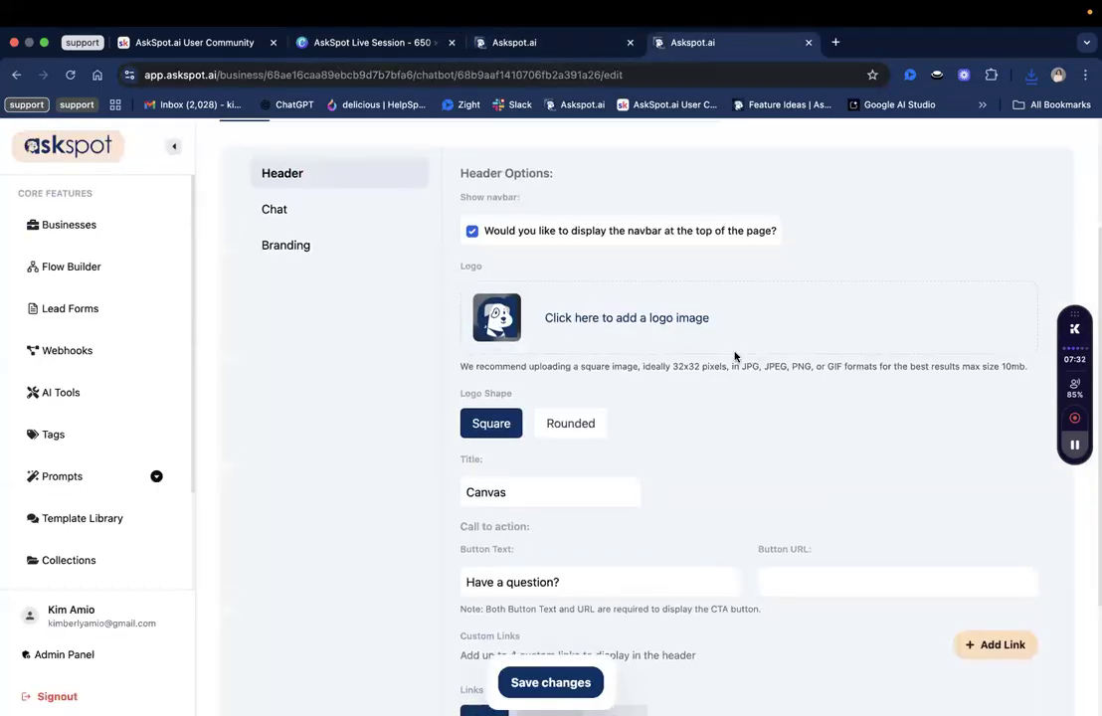
scroll(749, 347, down, 2)
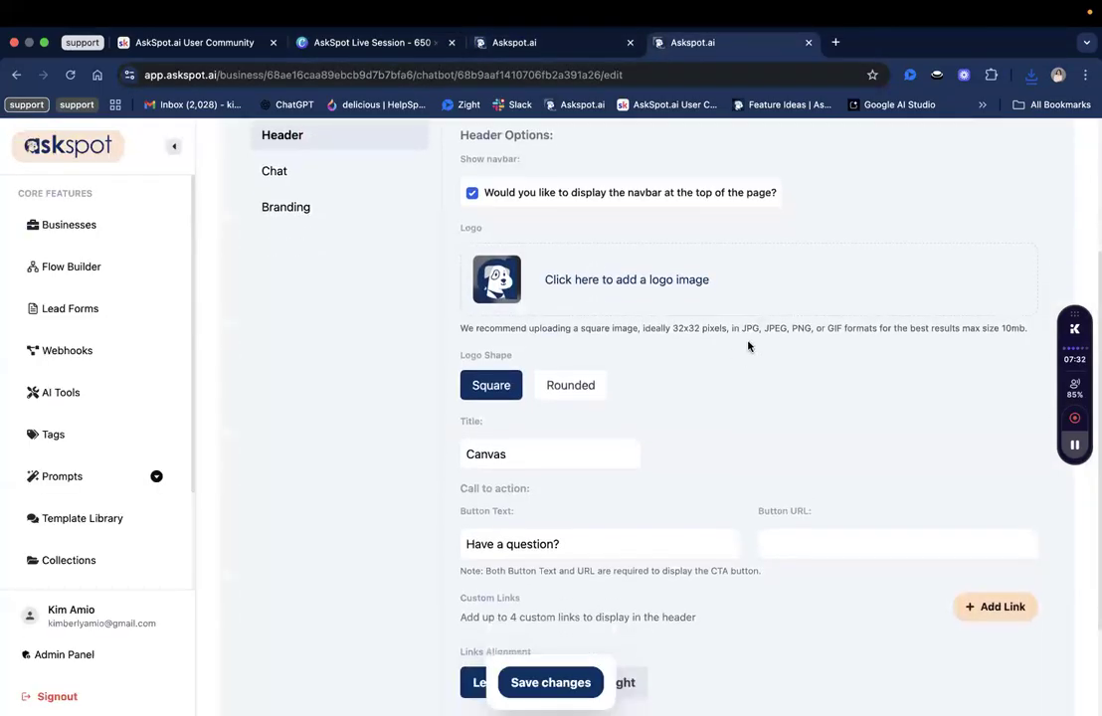
click(830, 326)
click(604, 280)
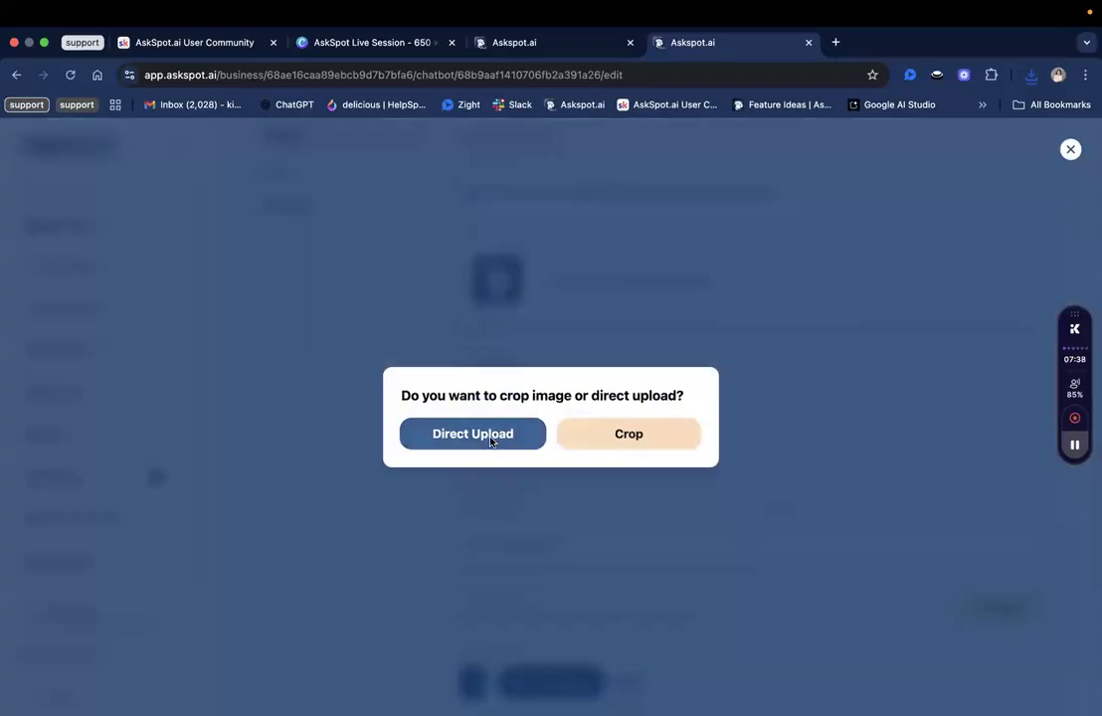
click(491, 441)
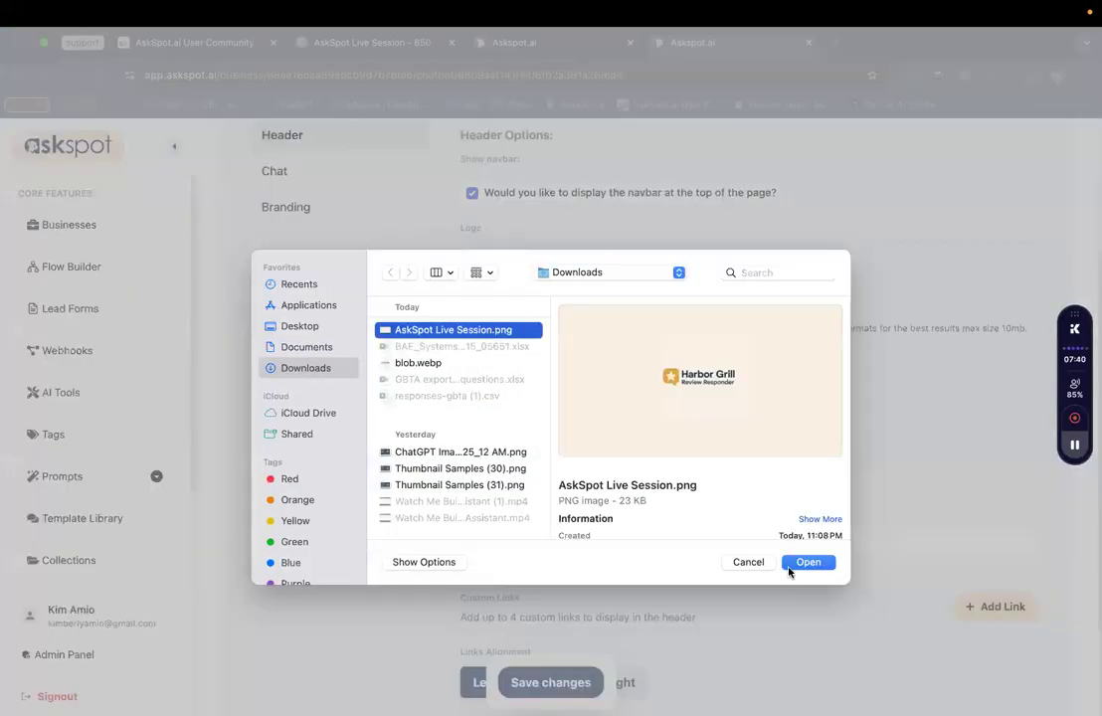
click(792, 567)
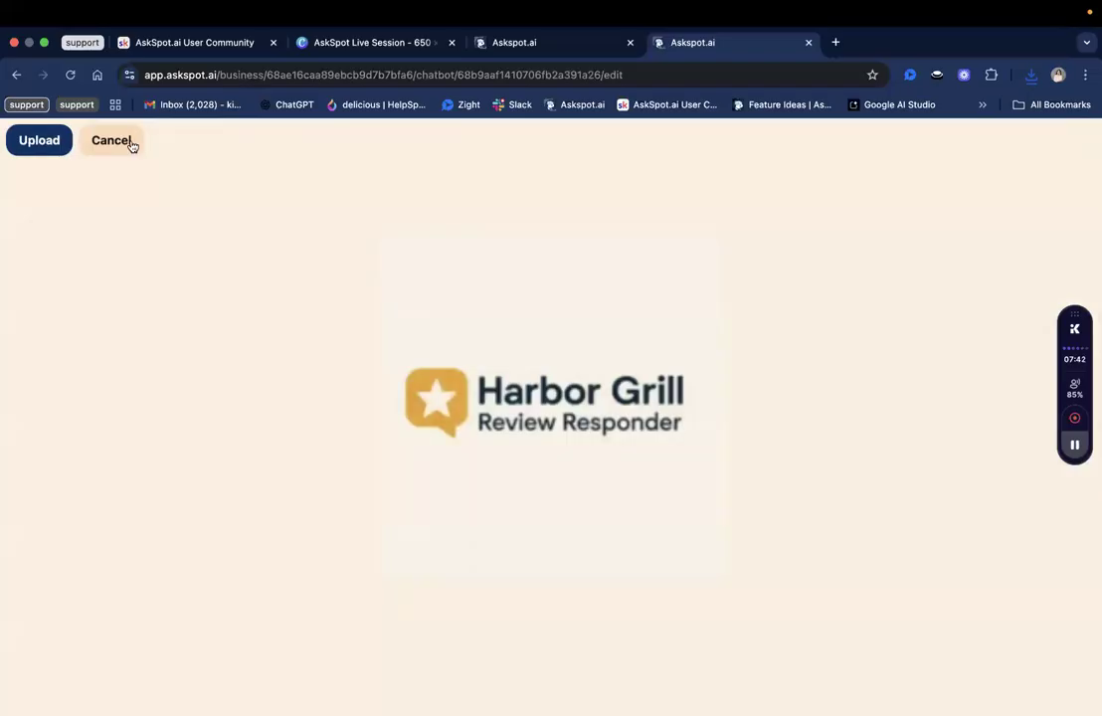
click(131, 146)
Upload AskSpot Live Session.png as the header logo using the Crop option.
click(523, 331)
click(473, 434)
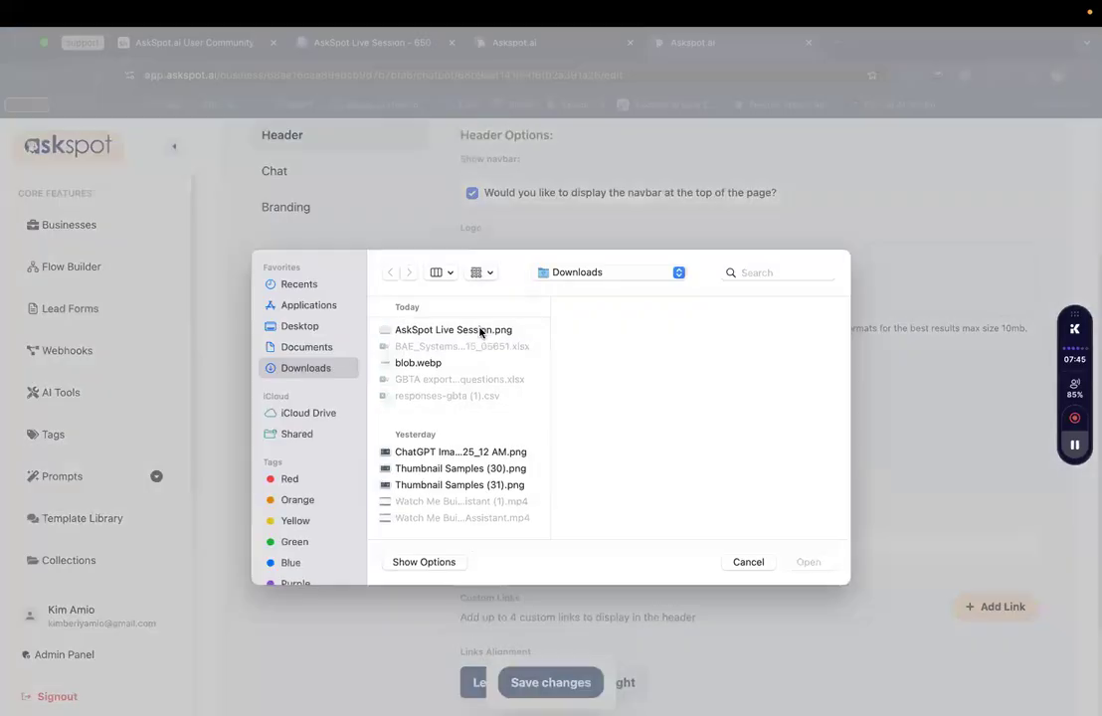
click(468, 330)
click(804, 564)
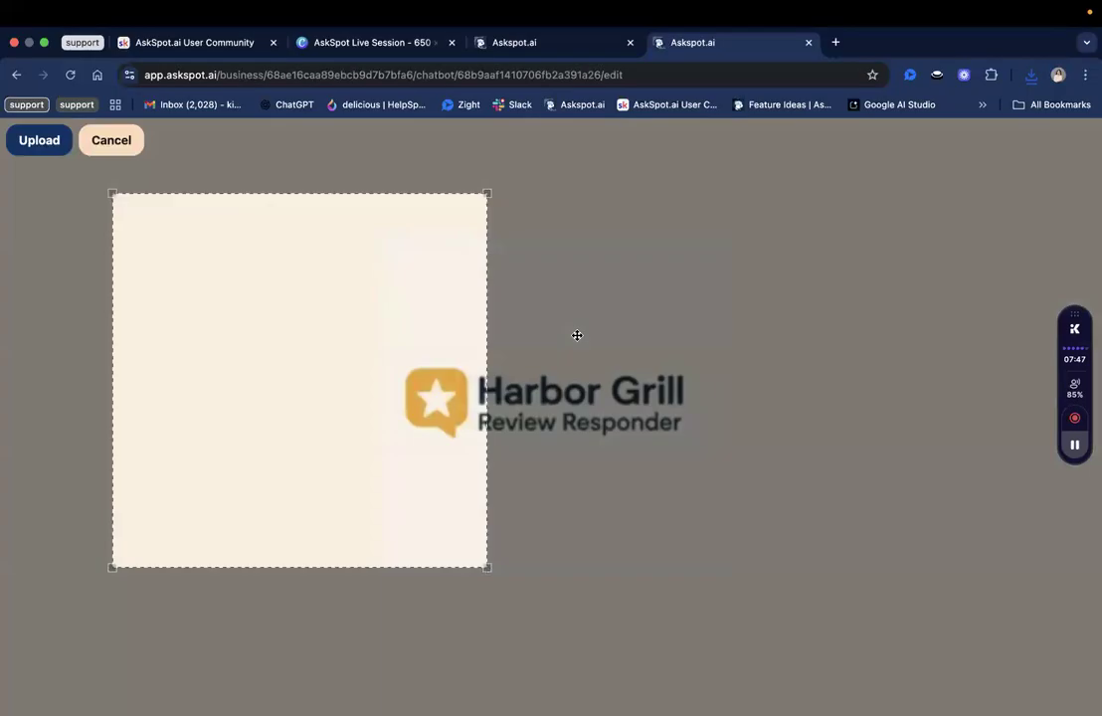
drag(661, 358, 666, 359)
click(55, 146)
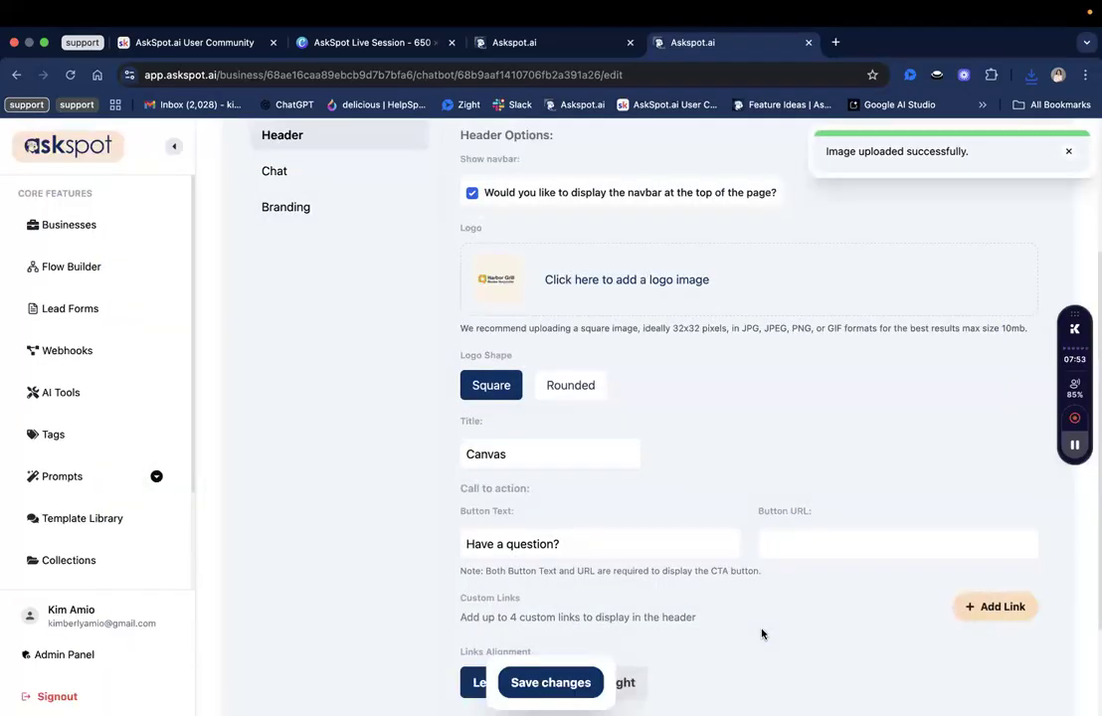
Retitle the header 'Review Responder Canvas' and paste 'Learn About Reputation Mngmt' as the button text.
scroll(736, 612, down, 3)
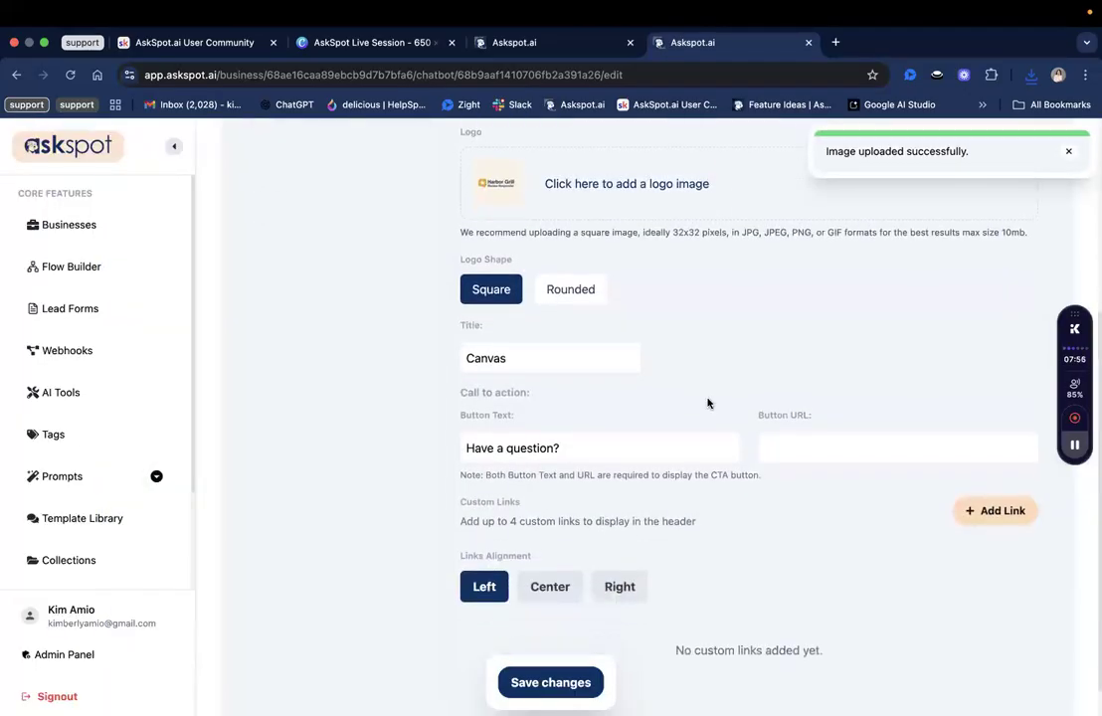
double_click(529, 356)
text(Review Responder Can)
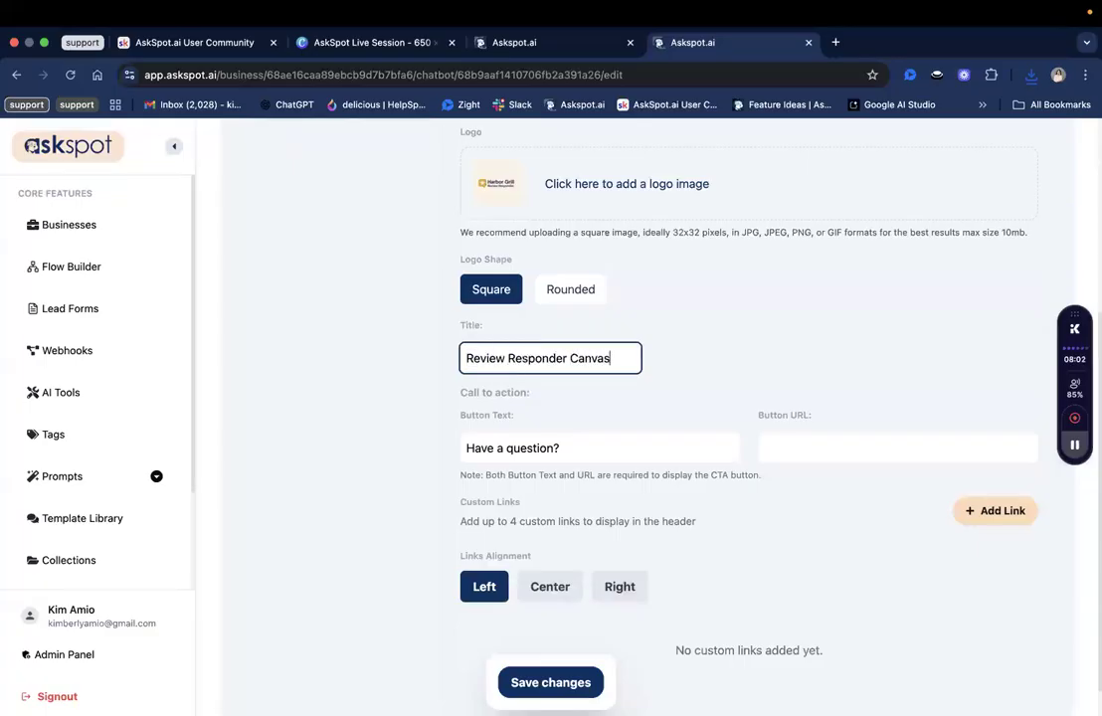
scroll(647, 418, down, 1)
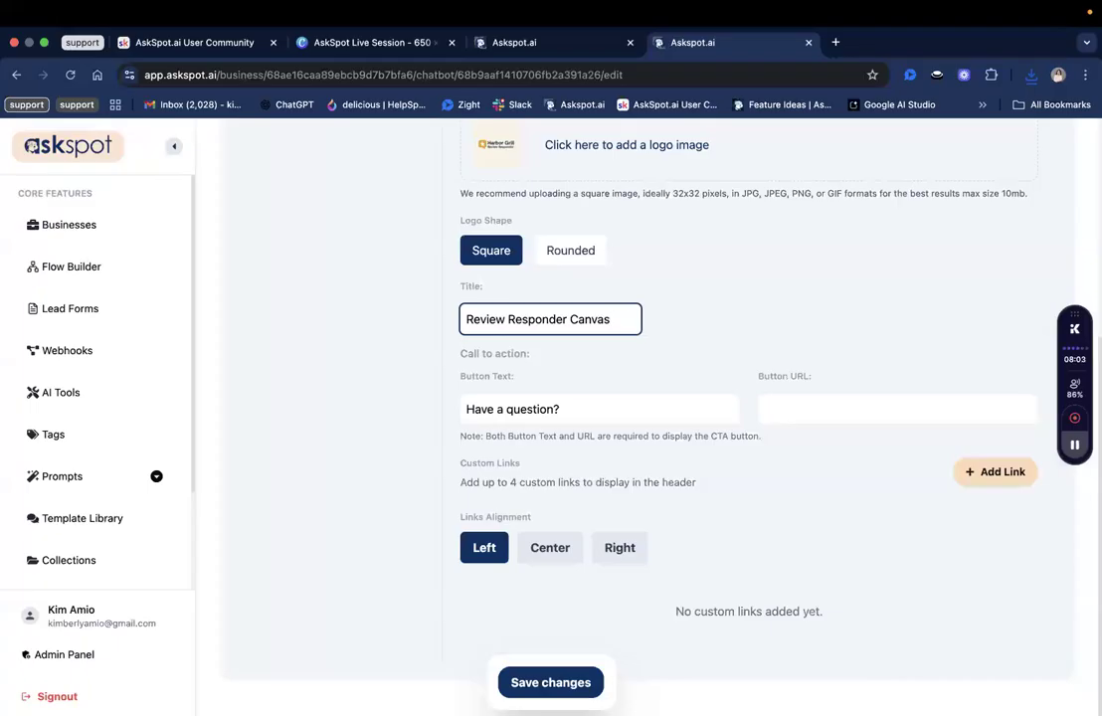
triple_click(540, 402)
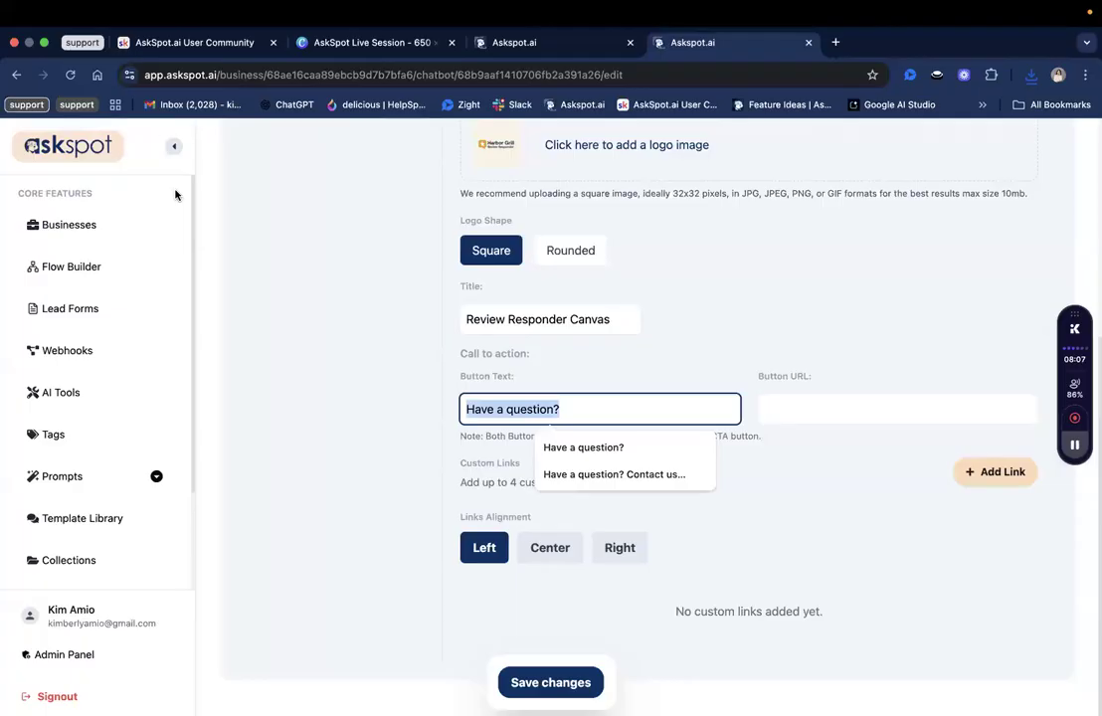
key(super+Tab)
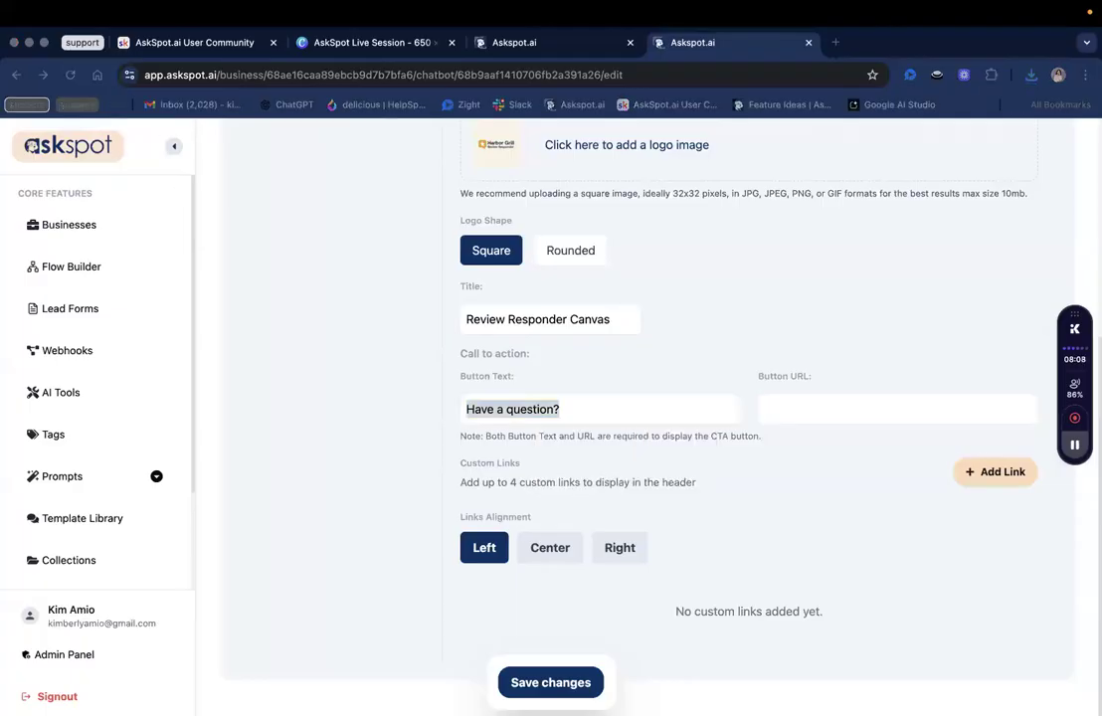
click(588, 401)
text(Learn About Reputation Mngmt)
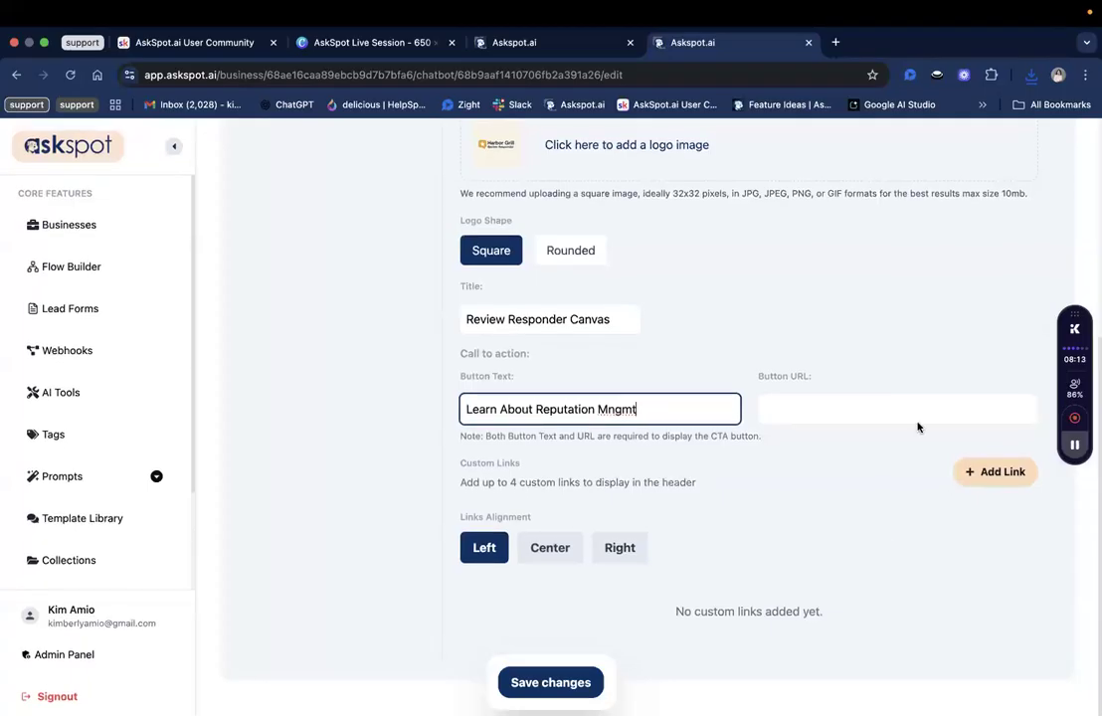
click(786, 396)
click(735, 332)
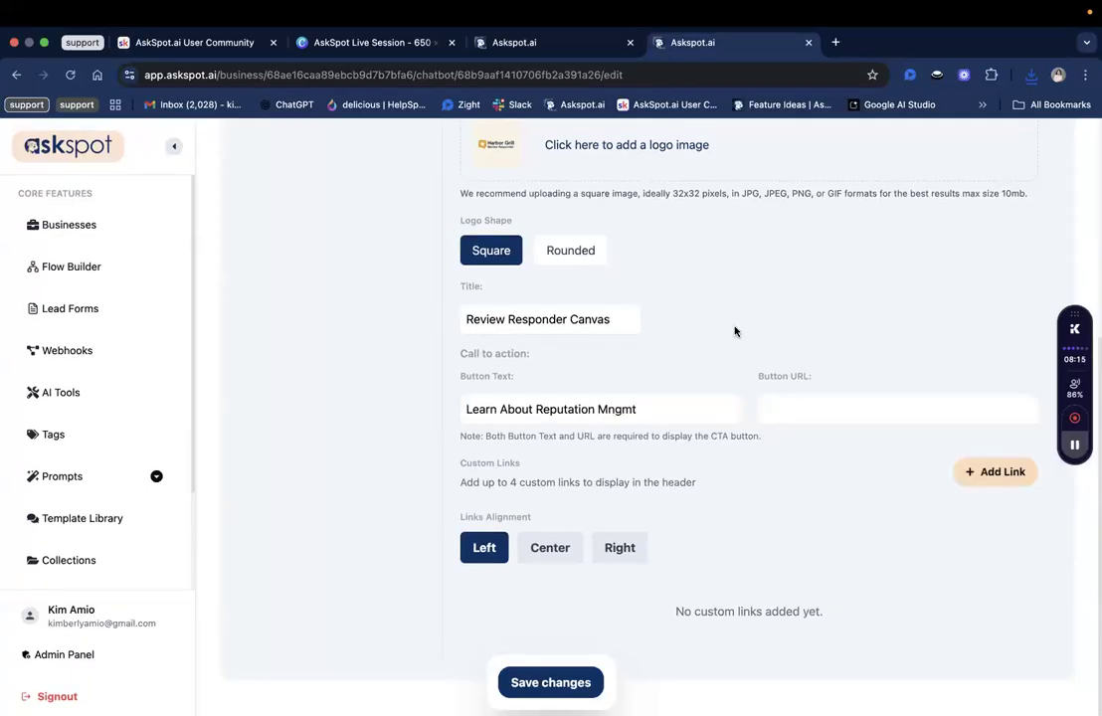
scroll(853, 420, up, 1)
click(845, 417)
click(791, 468)
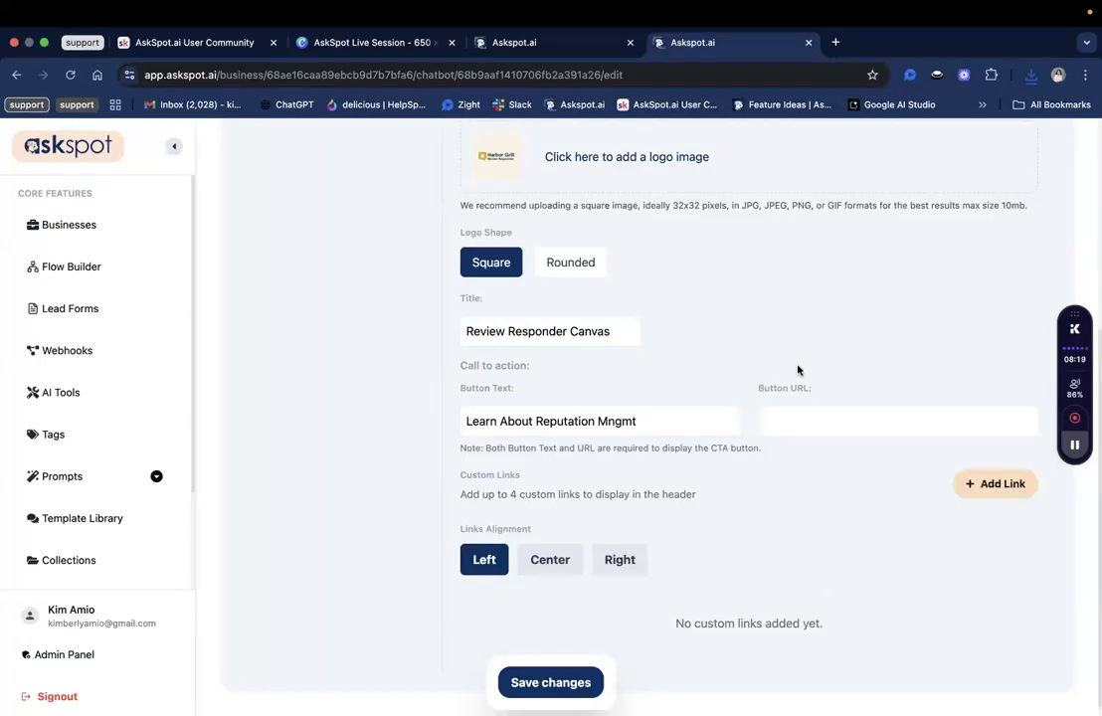
click(506, 421)
shift+click(702, 421)
click(700, 420)
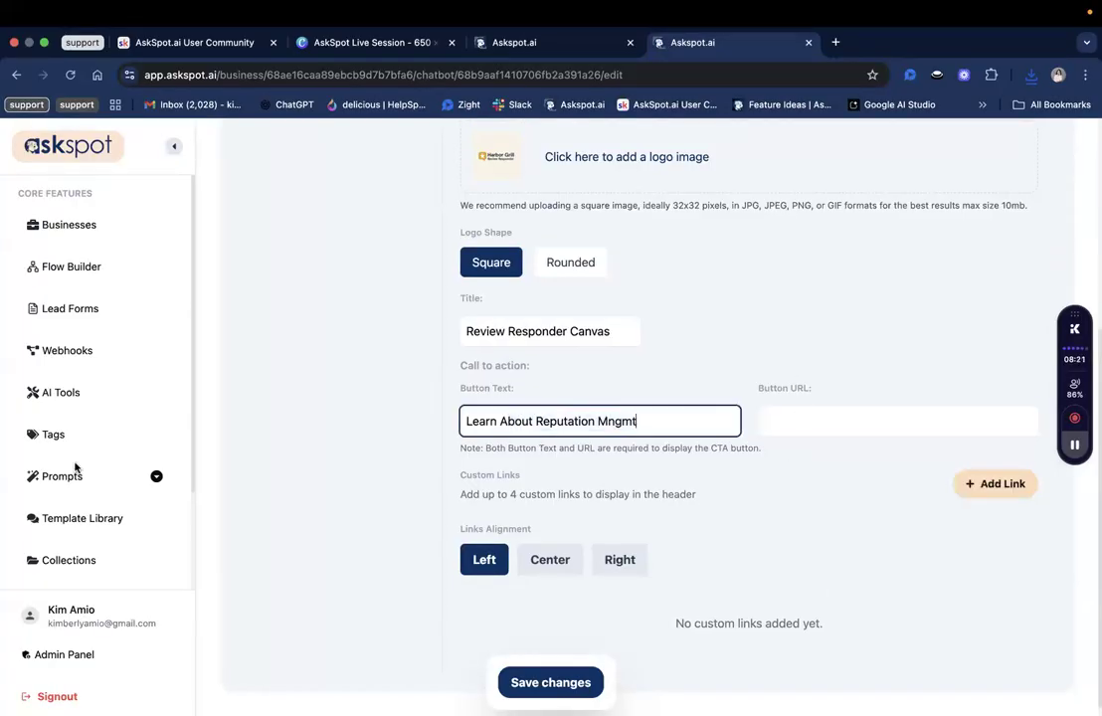
click(849, 419)
text(ht)
click(849, 419)
click(726, 414)
click(774, 420)
text(https://reputationmanagement.ai/)
click(641, 422)
key(BackSpace)
key(BackSpace)
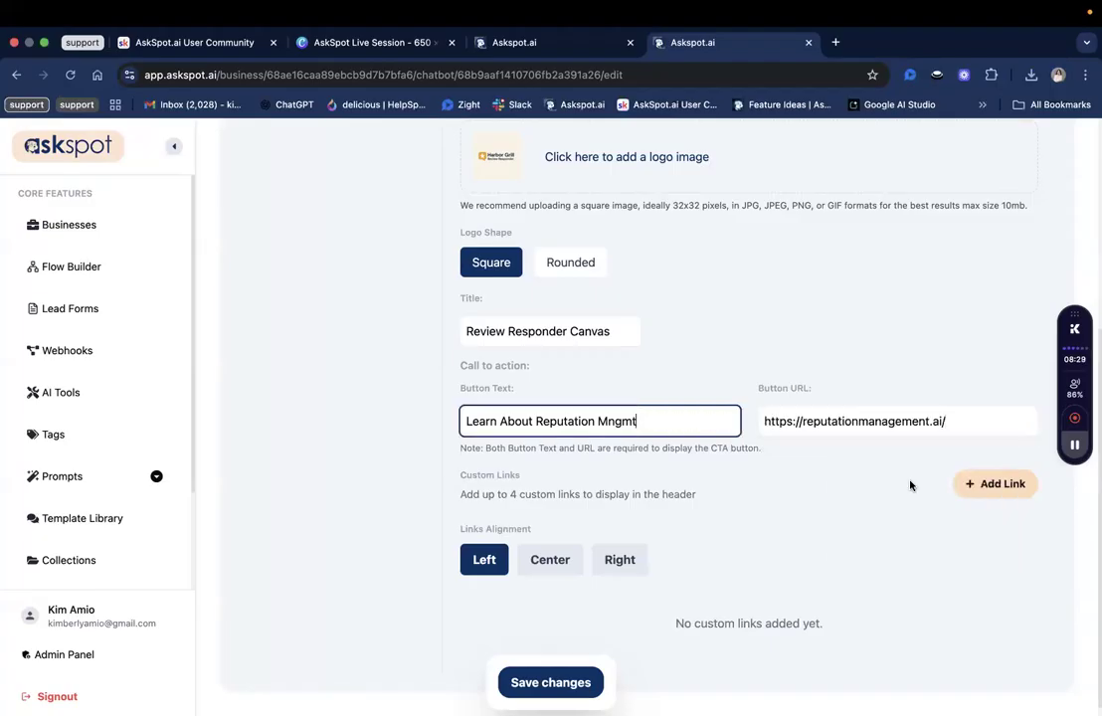
Add a custom header link titled 'Contact Us' that points to the reputationmanagement URL.
click(1004, 487)
click(1004, 488)
scroll(94, 569, down, 2)
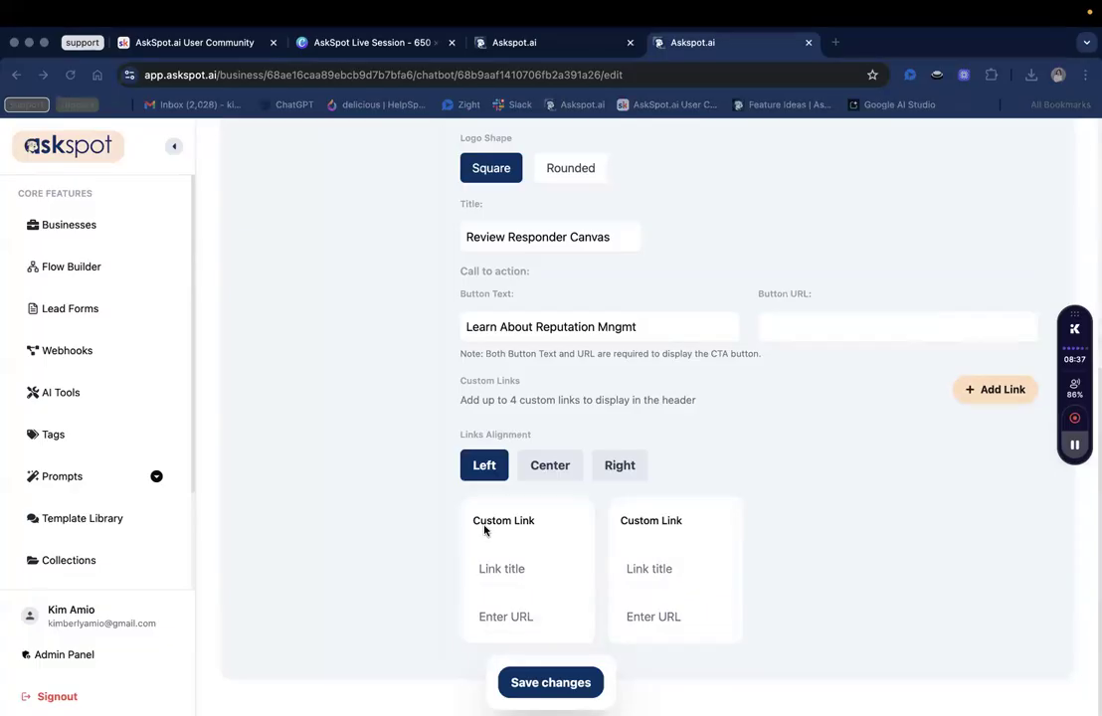
click(483, 572)
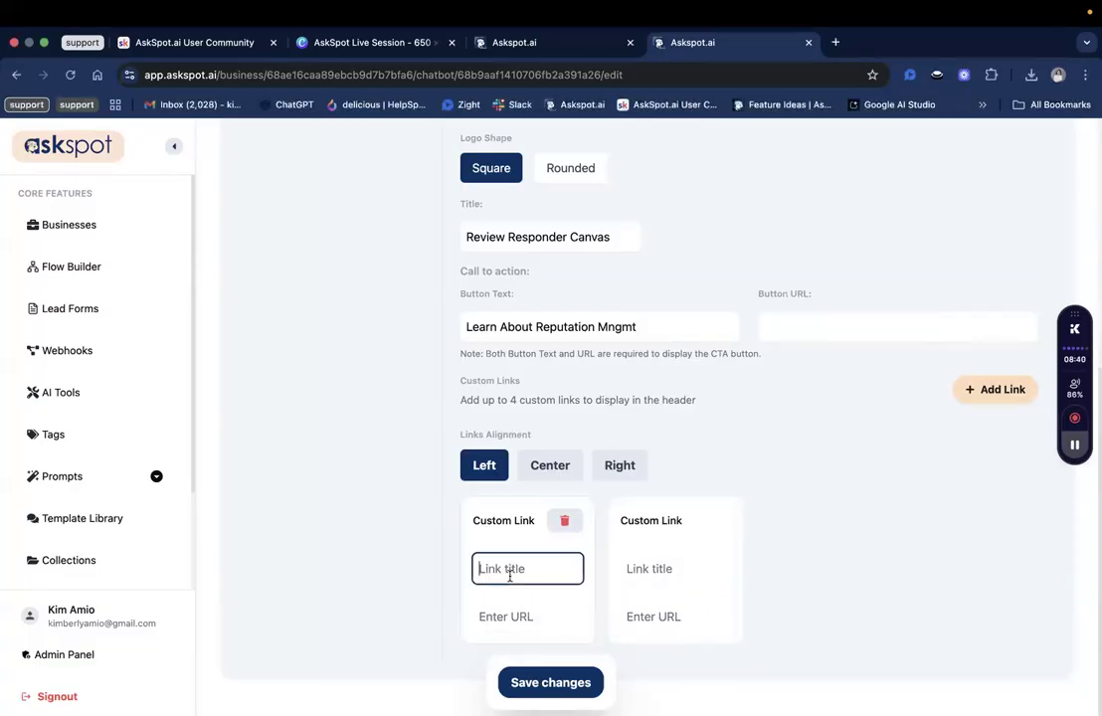
text(Contact Us)
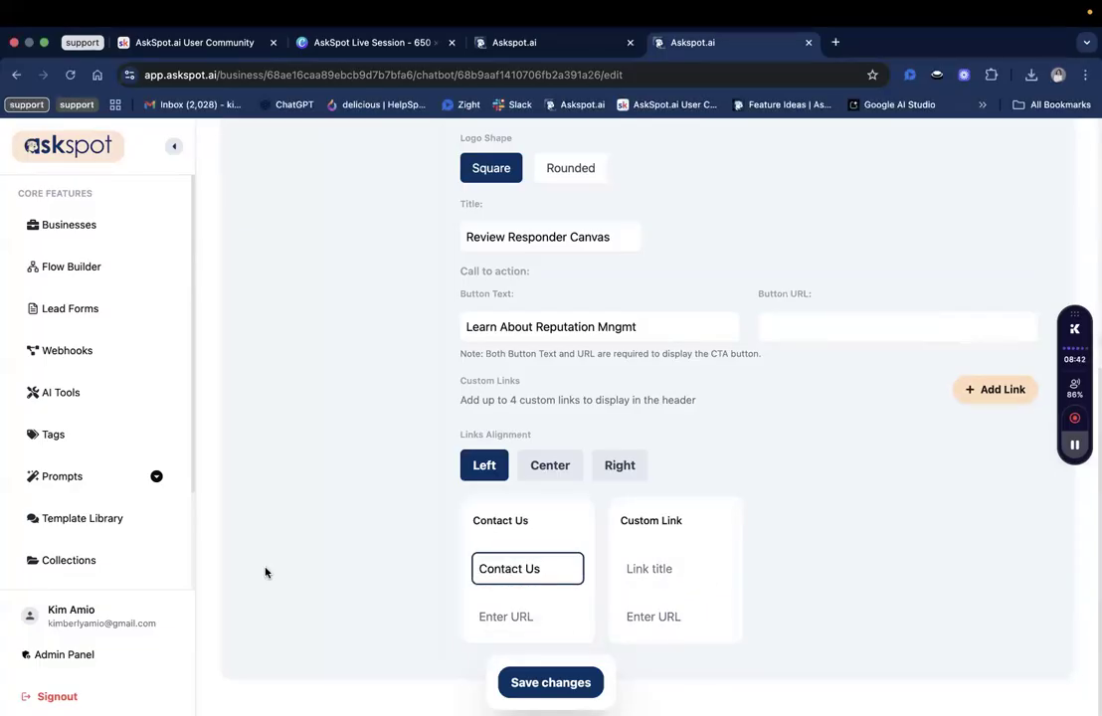
click(515, 604)
click(477, 615)
key(super+v)
click(367, 521)
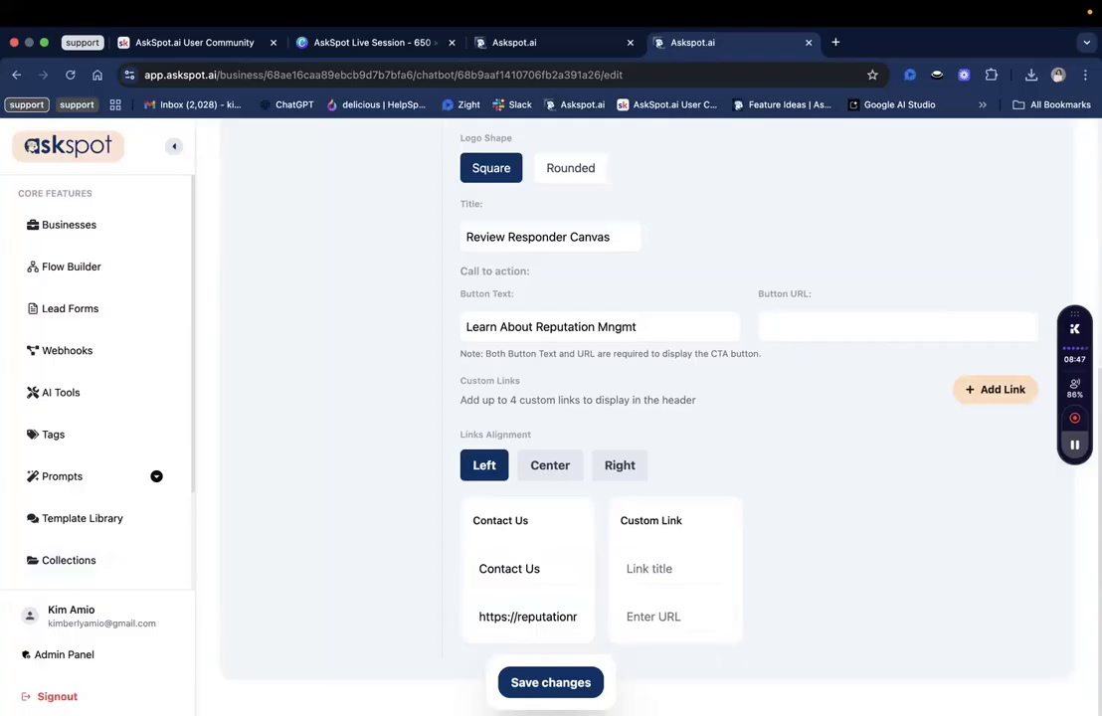
Add a second link, 'Reputation Management Tips', with the reputationmanagement URL, and save the header settings.
click(675, 576)
text(Reputation Management Tips)
click(687, 639)
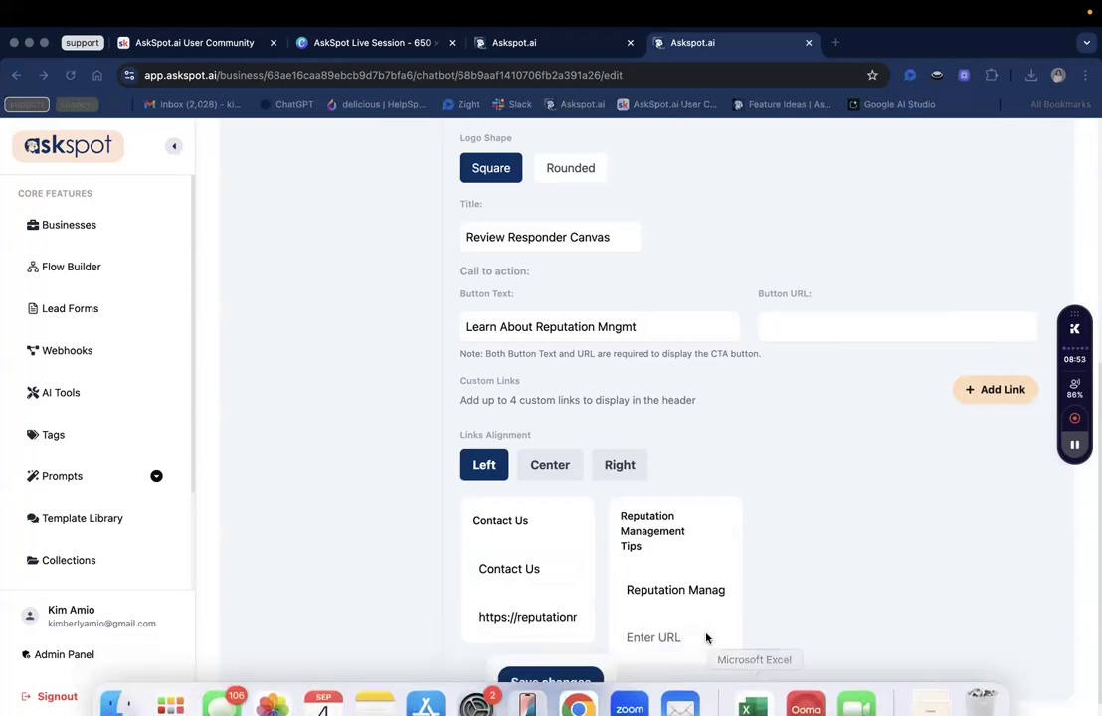
click(677, 638)
text(https://reputationmanagement.ai/)
click(550, 682)
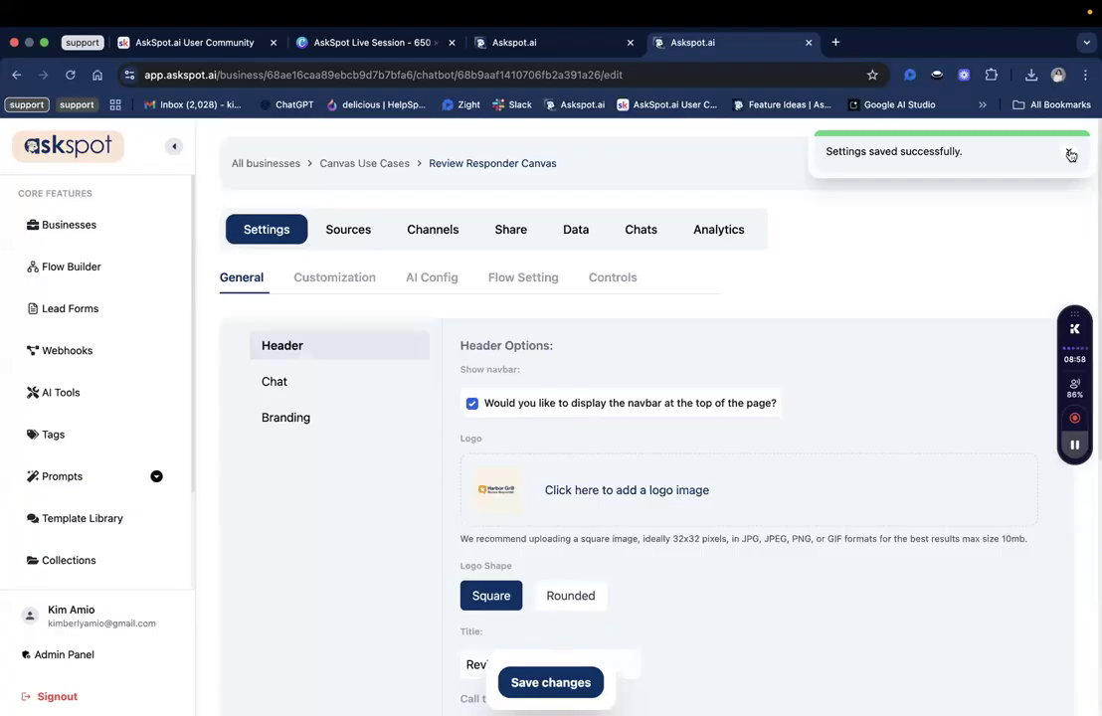
Open a chatbot preview in a new tab, then set Links Alignment to Center and save.
click(1070, 152)
click(1026, 166)
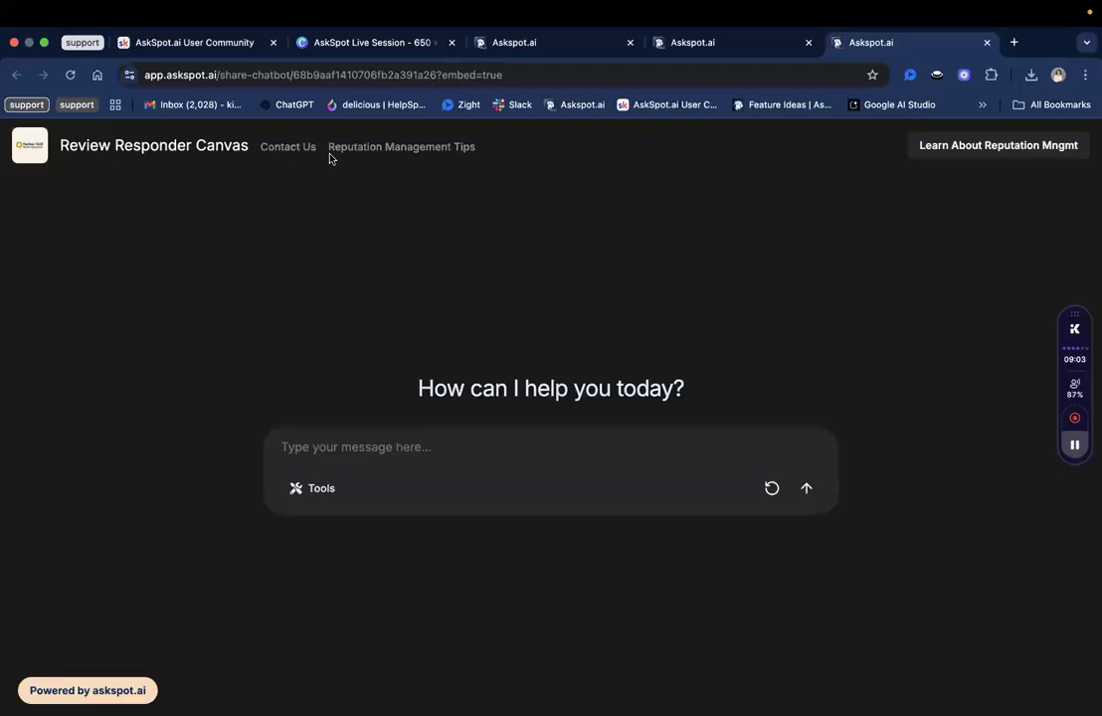
click(770, 45)
scroll(549, 466, down, 5)
click(543, 453)
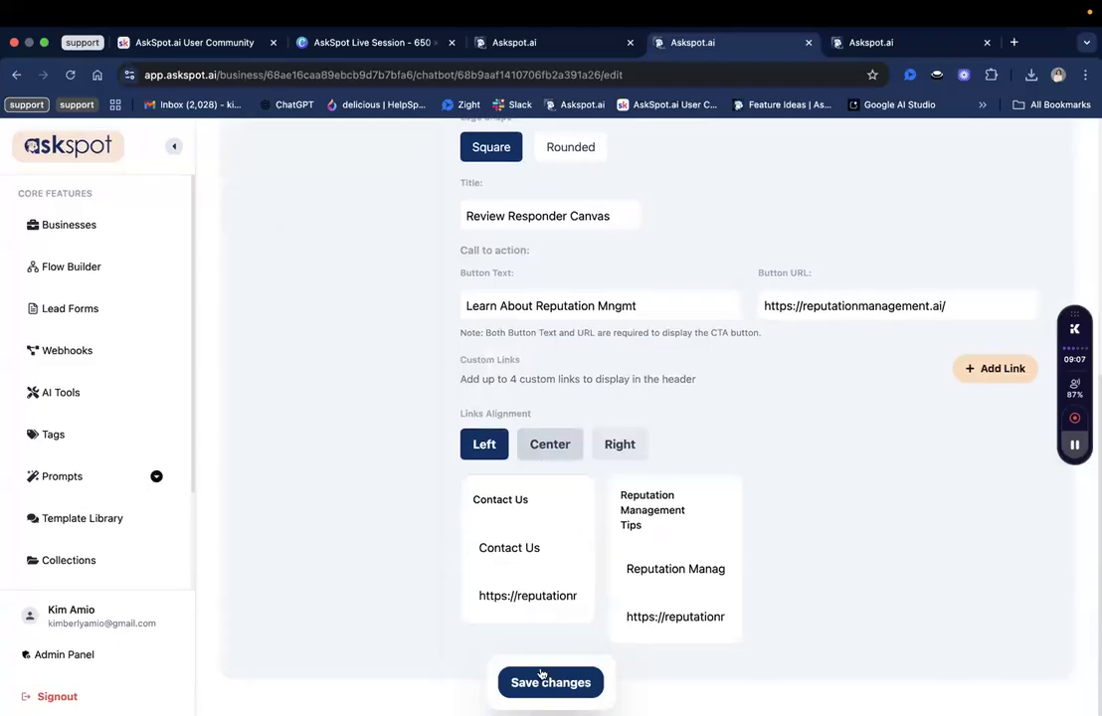
click(543, 677)
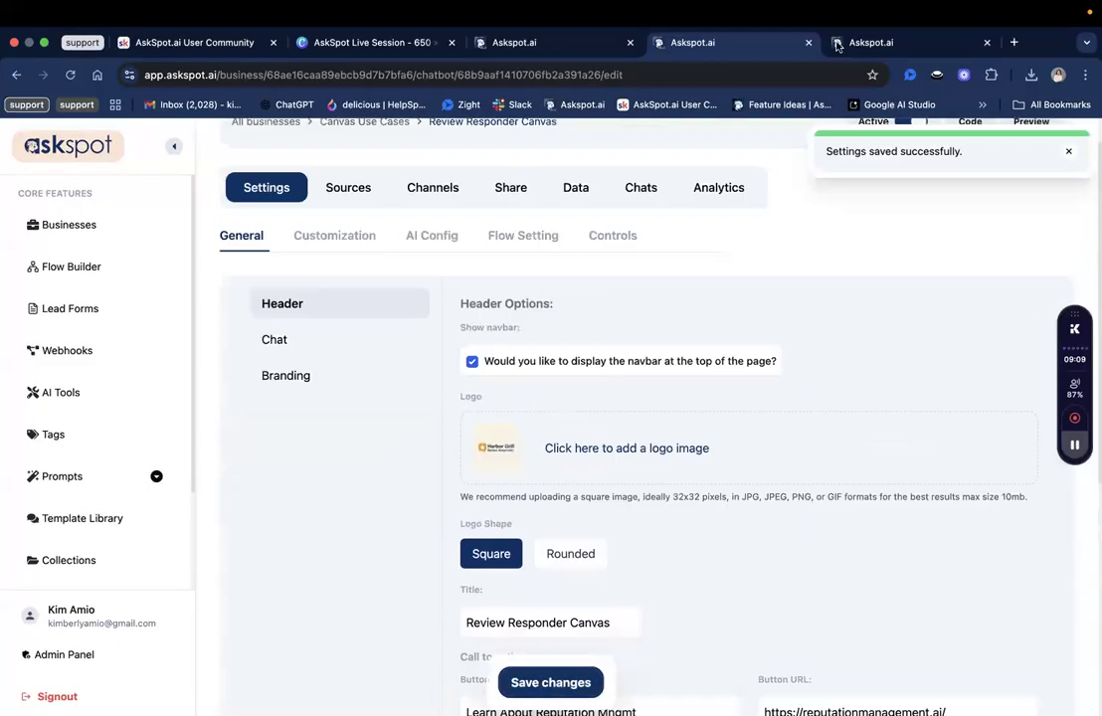
Reload the preview to confirm the centred links, then switch to the Review Responder AI tab.
click(838, 43)
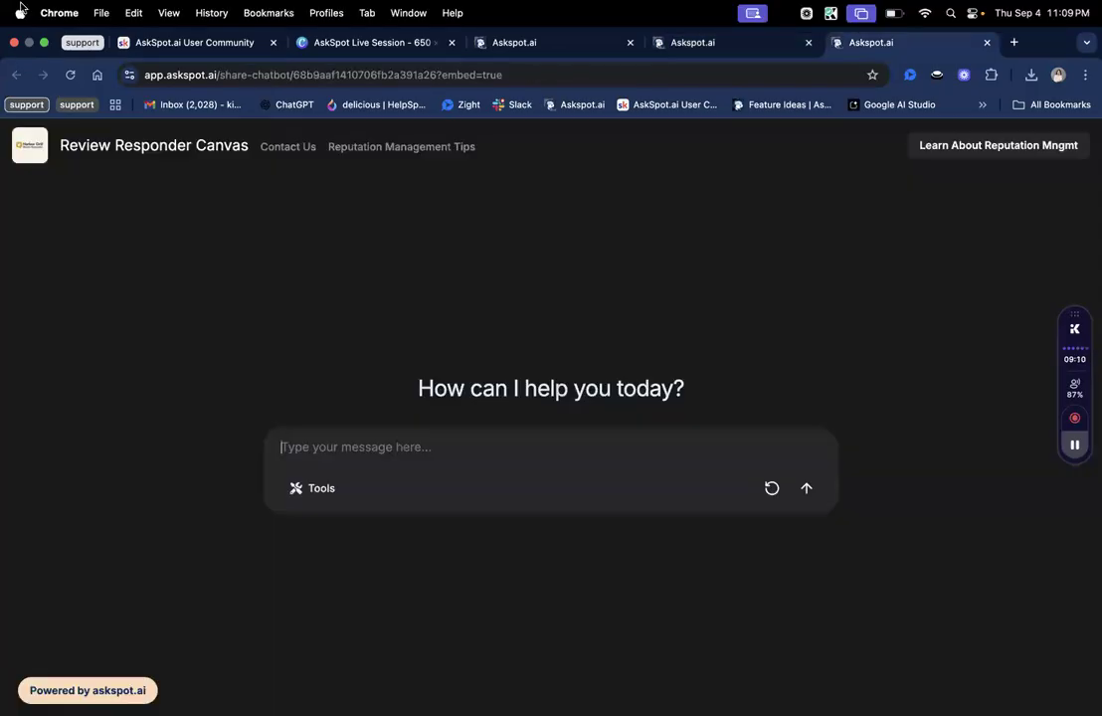
click(67, 75)
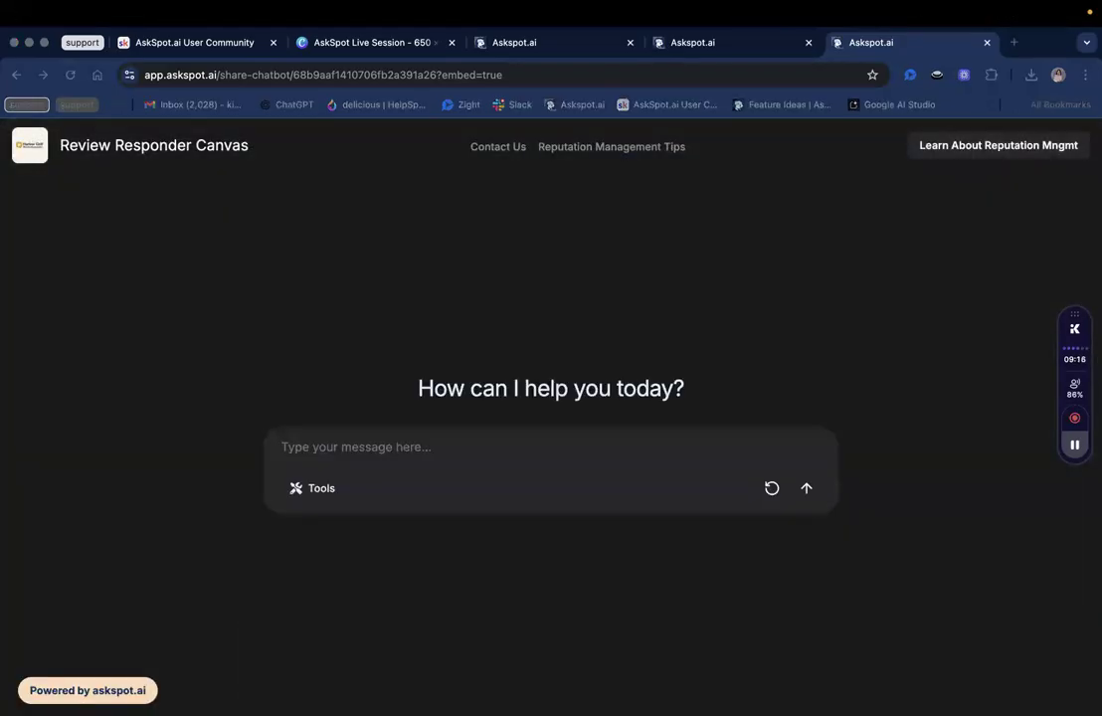
click(515, 41)
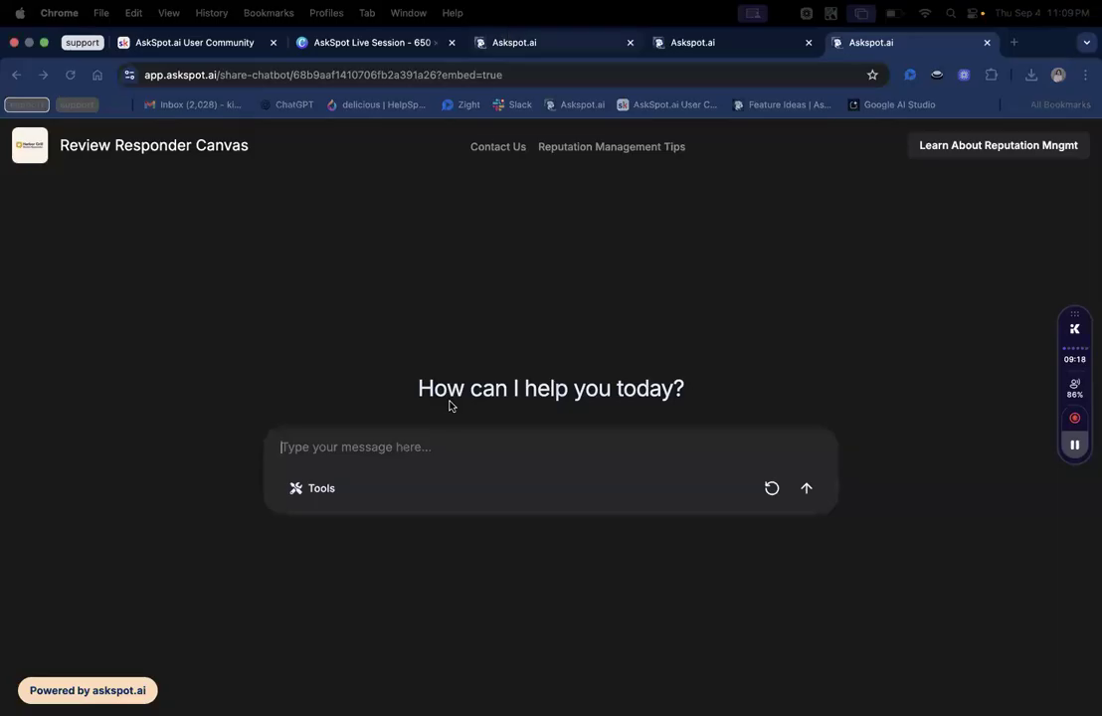
Enable Voice Chat and change the headline to 'Ready to Respond to Customer Feedback?'.
click(689, 42)
click(328, 352)
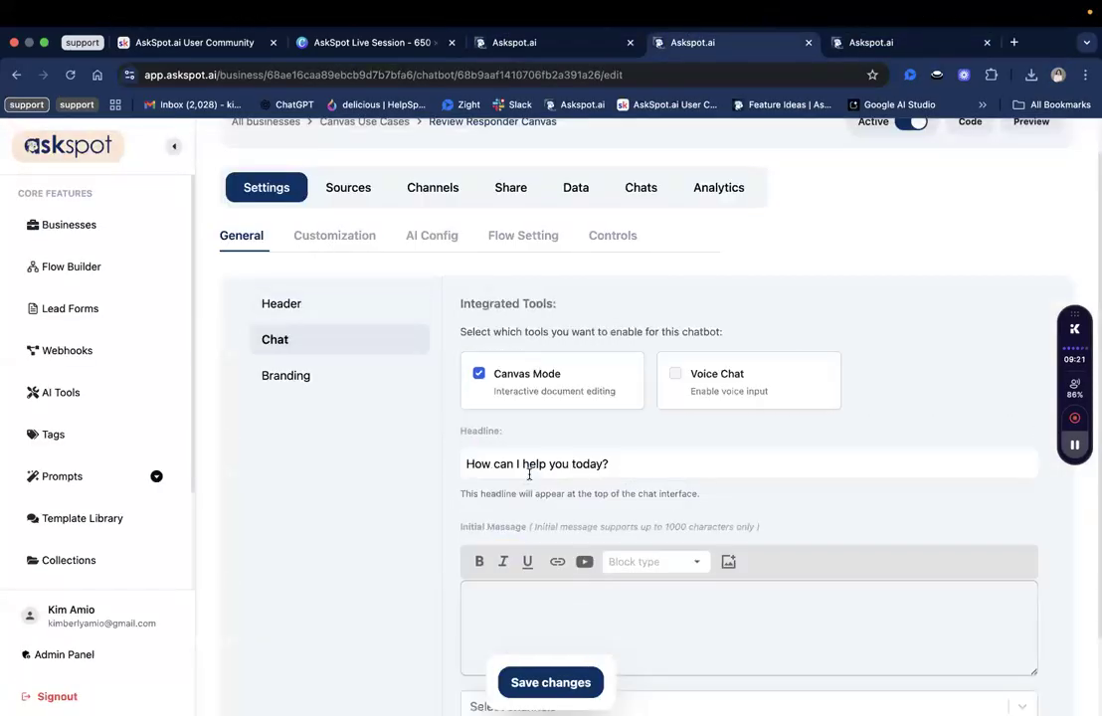
scroll(529, 476, down, 2)
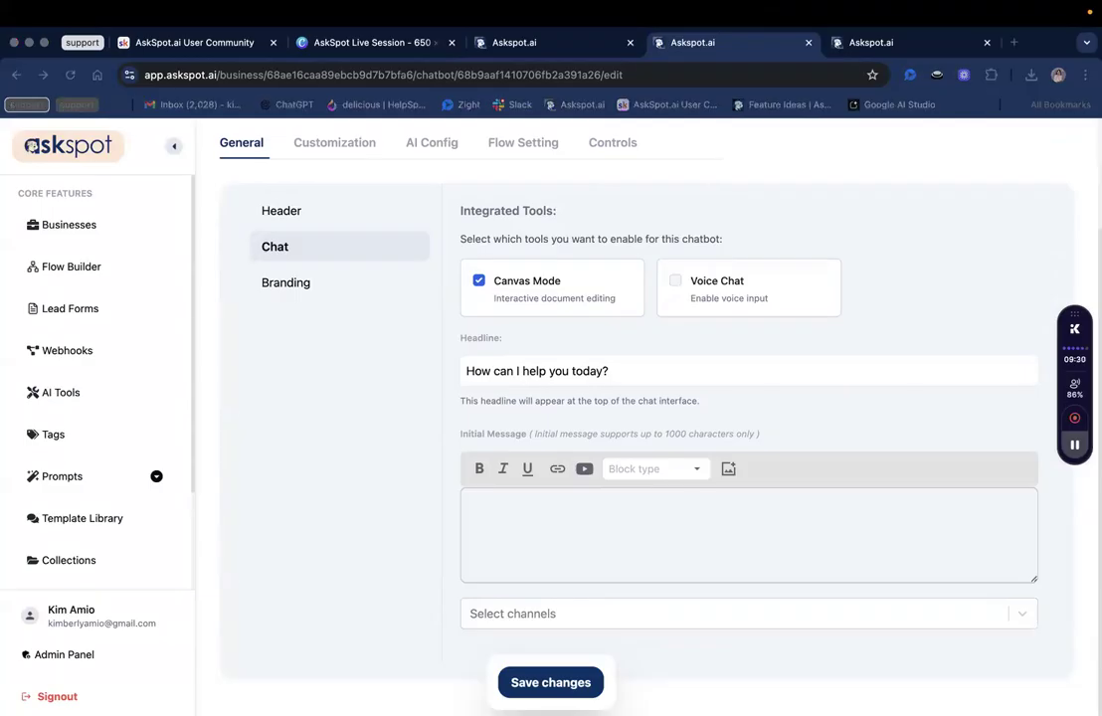
click(675, 282)
click(678, 283)
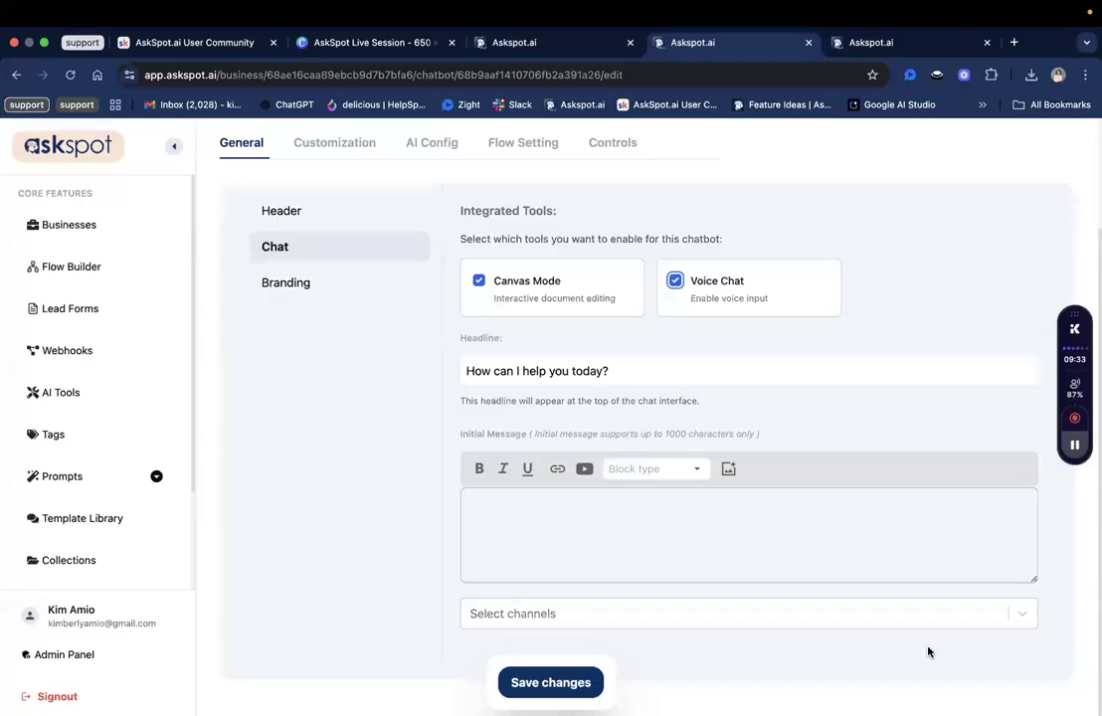
triple_click(590, 371)
text(Ready to Respond to Customer Feedback?)
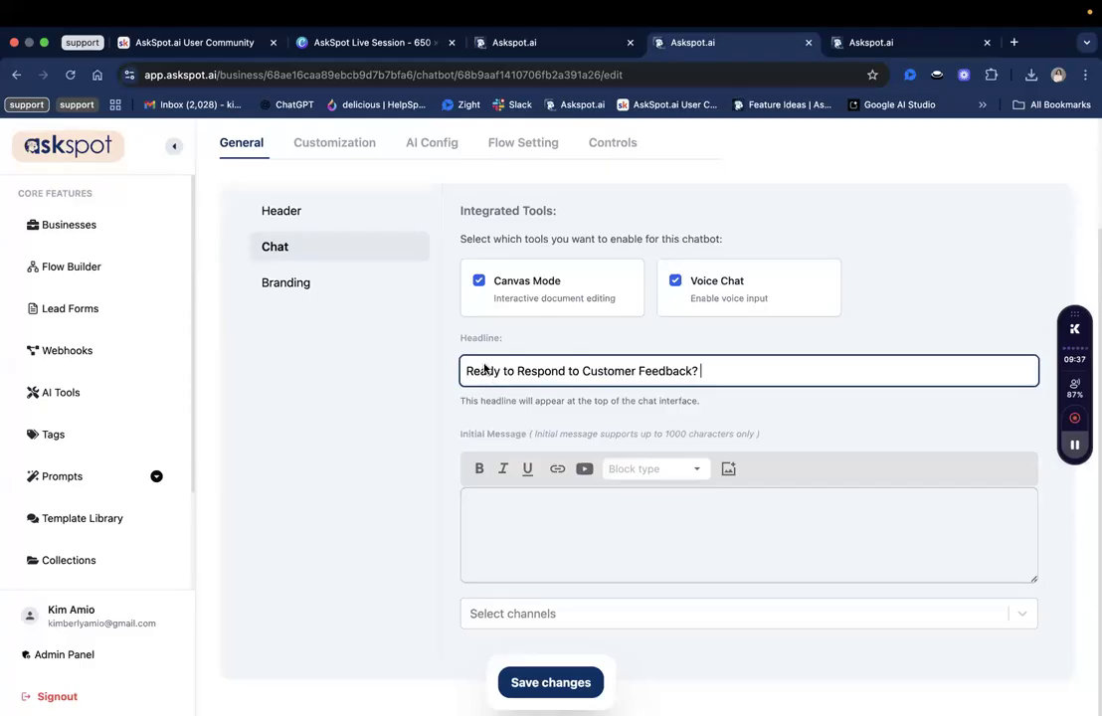
click(518, 371)
Paste the review-request welcome message as the Initial Message and save the chat settings.
key(super+Tab)
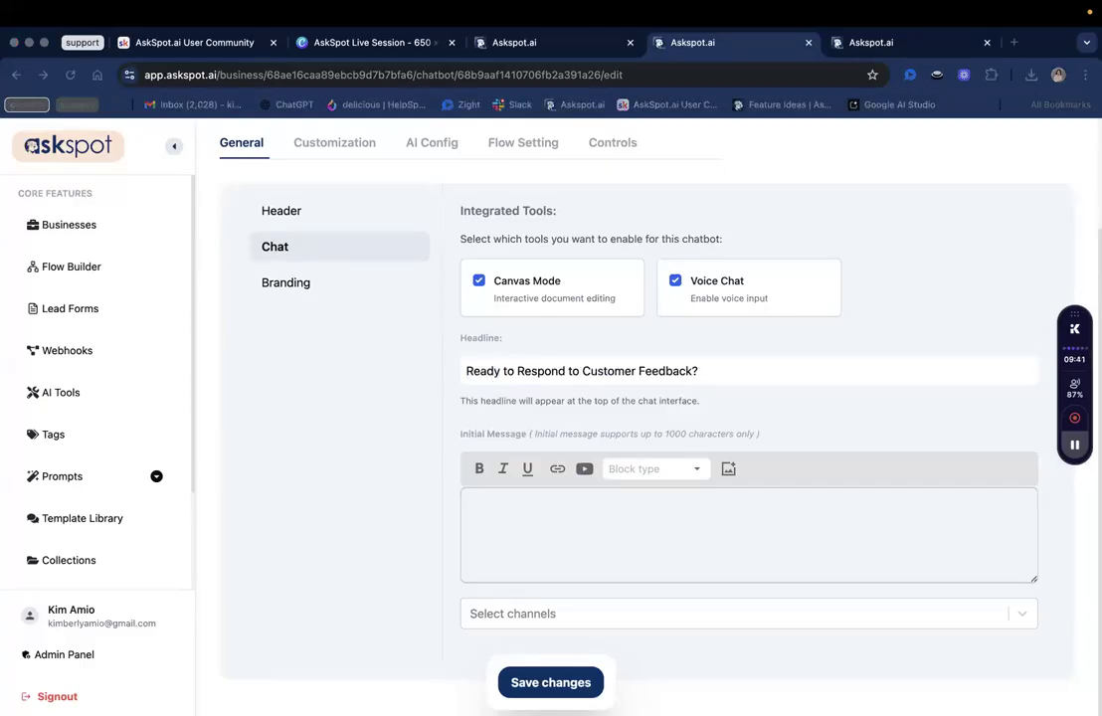
key(super+Tab)
click(516, 523)
text(Hello Bob! Please paste the customer review below, and I will help you draft a professional and on-brand response.)
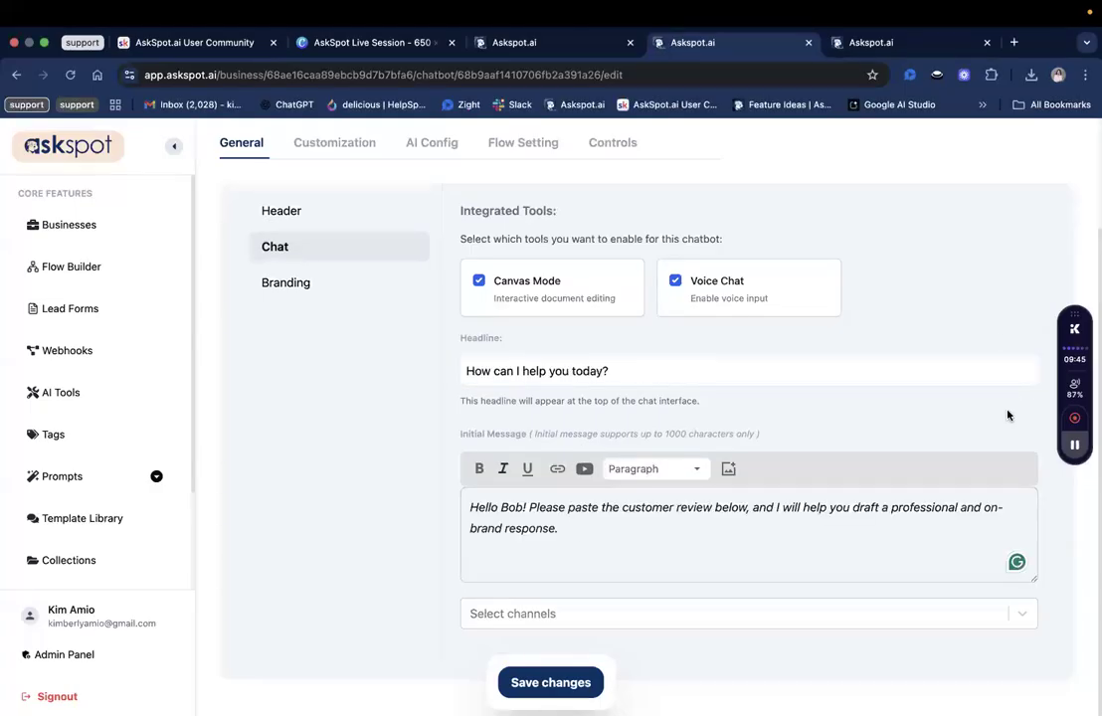
triple_click(506, 507)
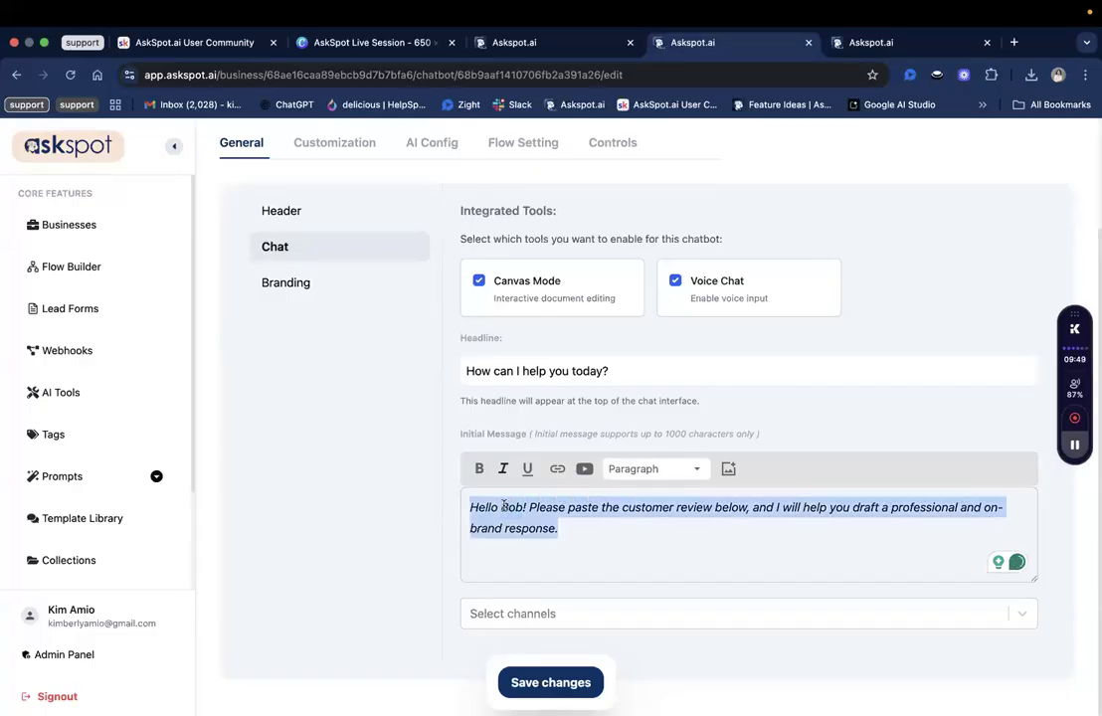
triple_click(623, 519)
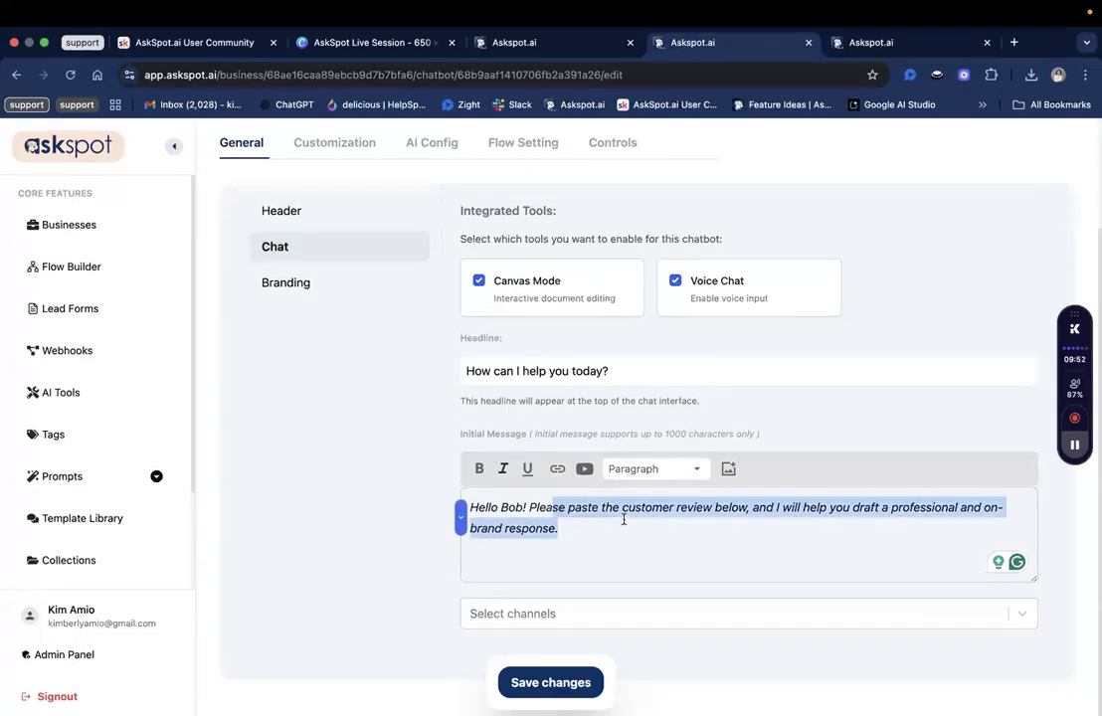
triple_click(624, 520)
click(546, 681)
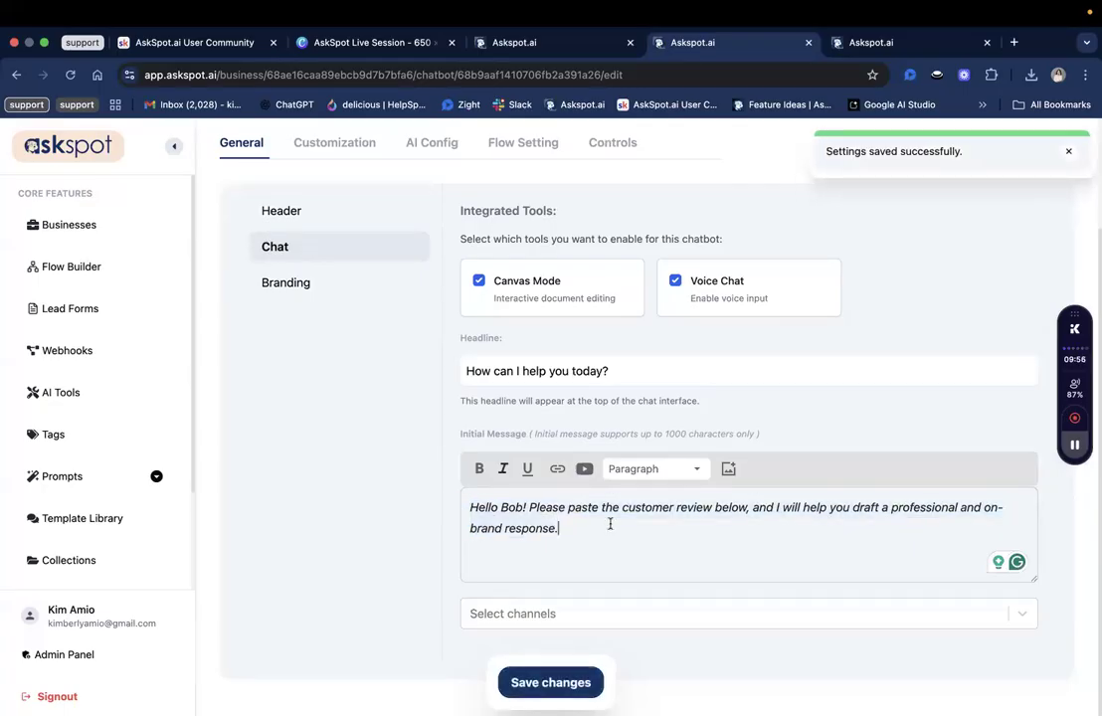
Uncheck 'Do you want to show branding?' under Branding and save the change.
scroll(611, 524, up, 3)
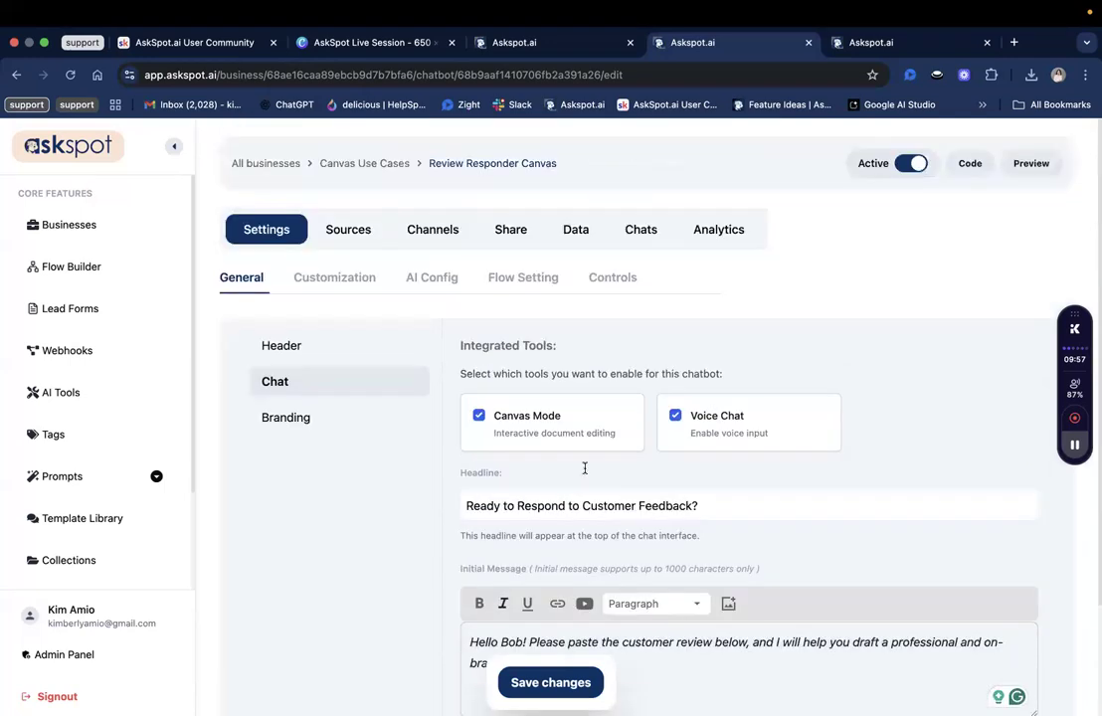
click(314, 416)
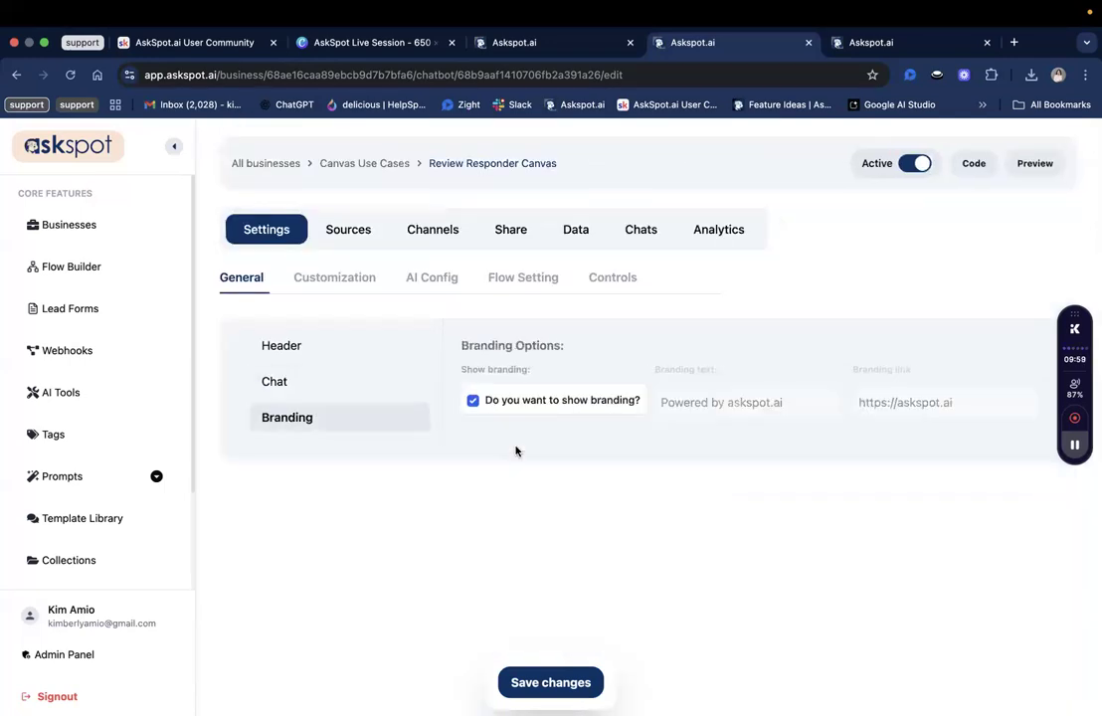
click(472, 401)
click(552, 683)
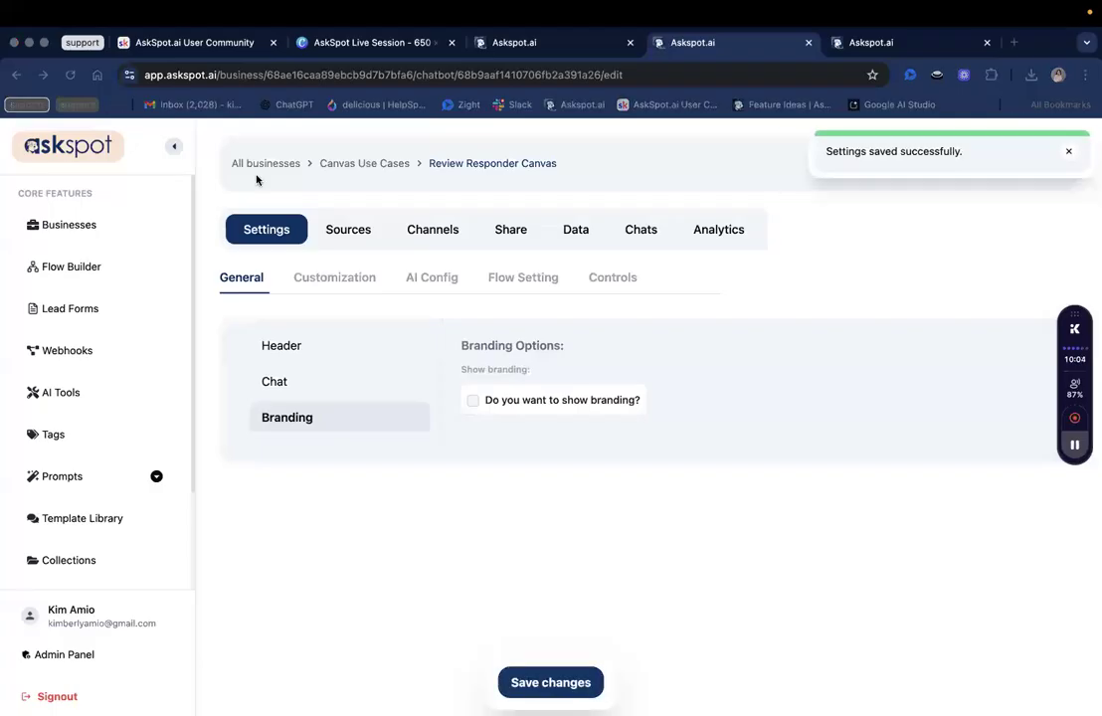
In Customization, try the pink, green, light-blue, orange, blue and lavender-pink themes.
click(331, 287)
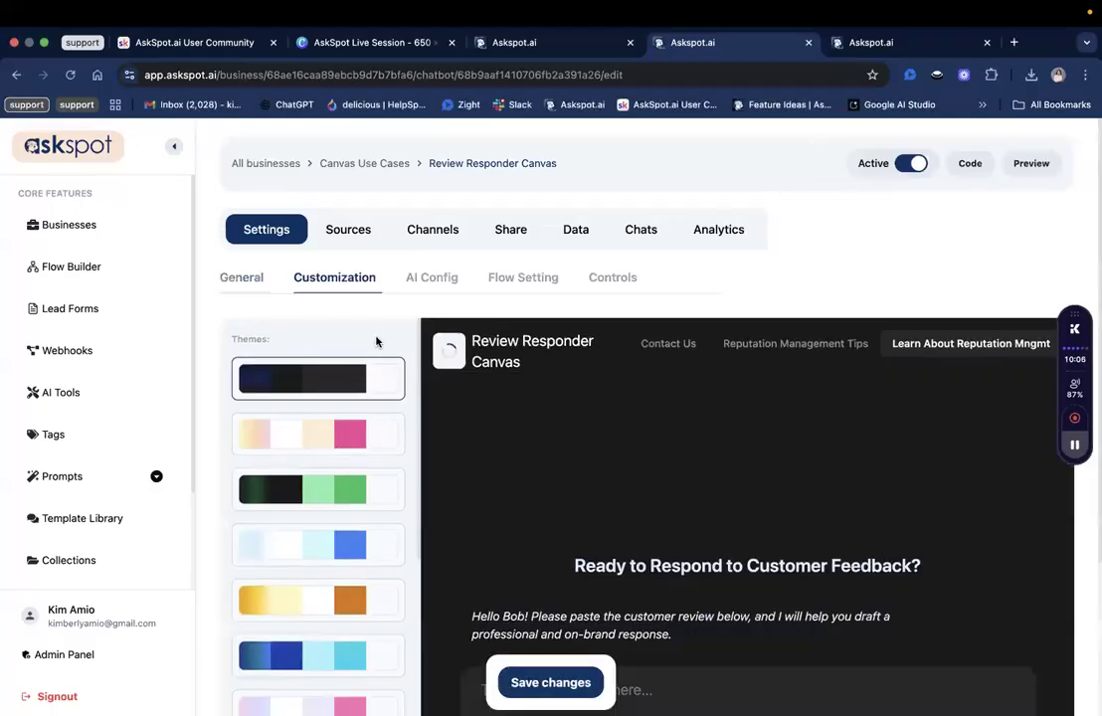
scroll(519, 292, down, 4)
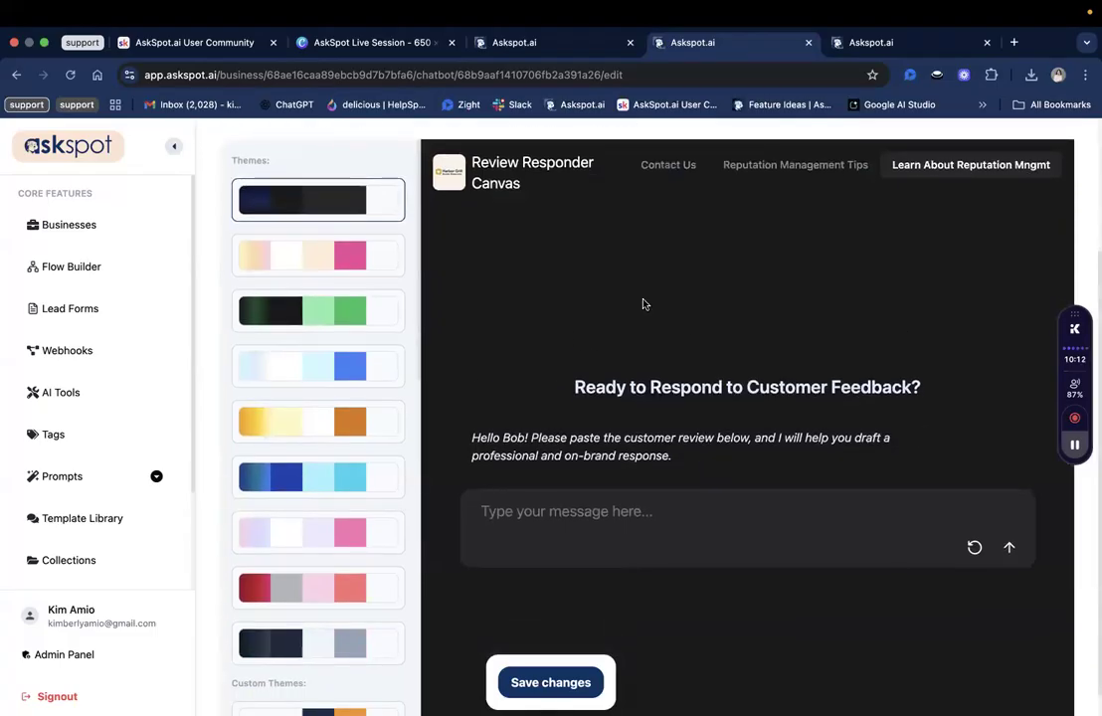
scroll(590, 287, up, 2)
scroll(617, 418, down, 1)
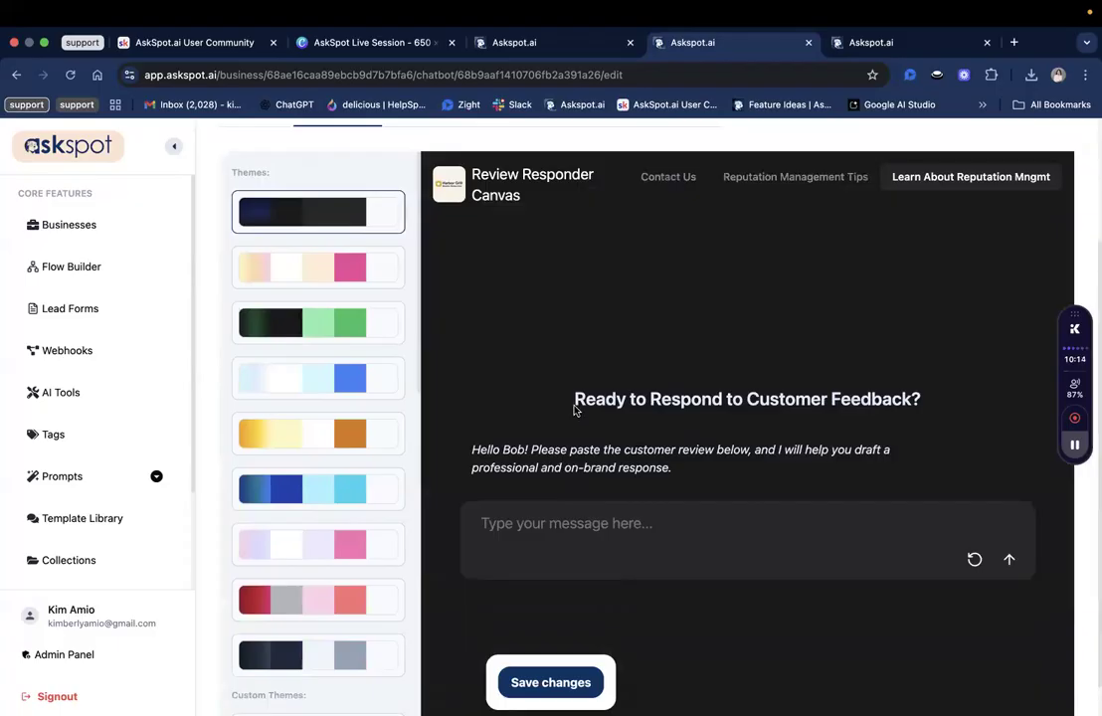
scroll(566, 434, up, 1)
click(351, 285)
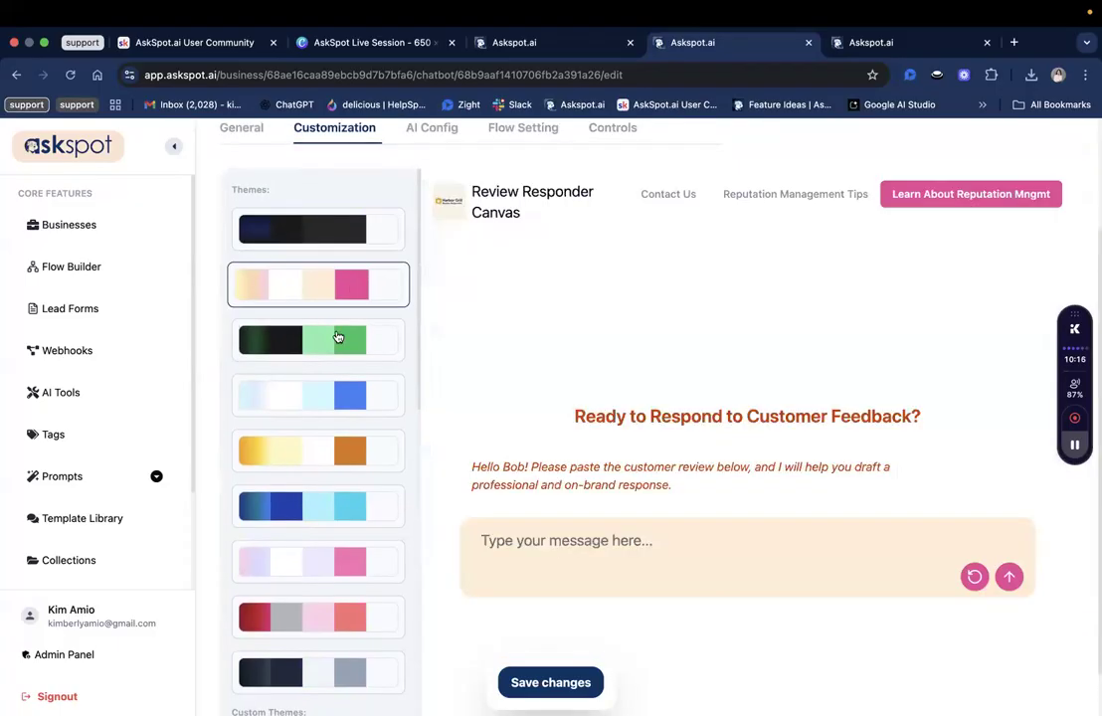
click(337, 342)
click(330, 421)
scroll(327, 403, down, 1)
click(324, 388)
click(328, 438)
click(334, 498)
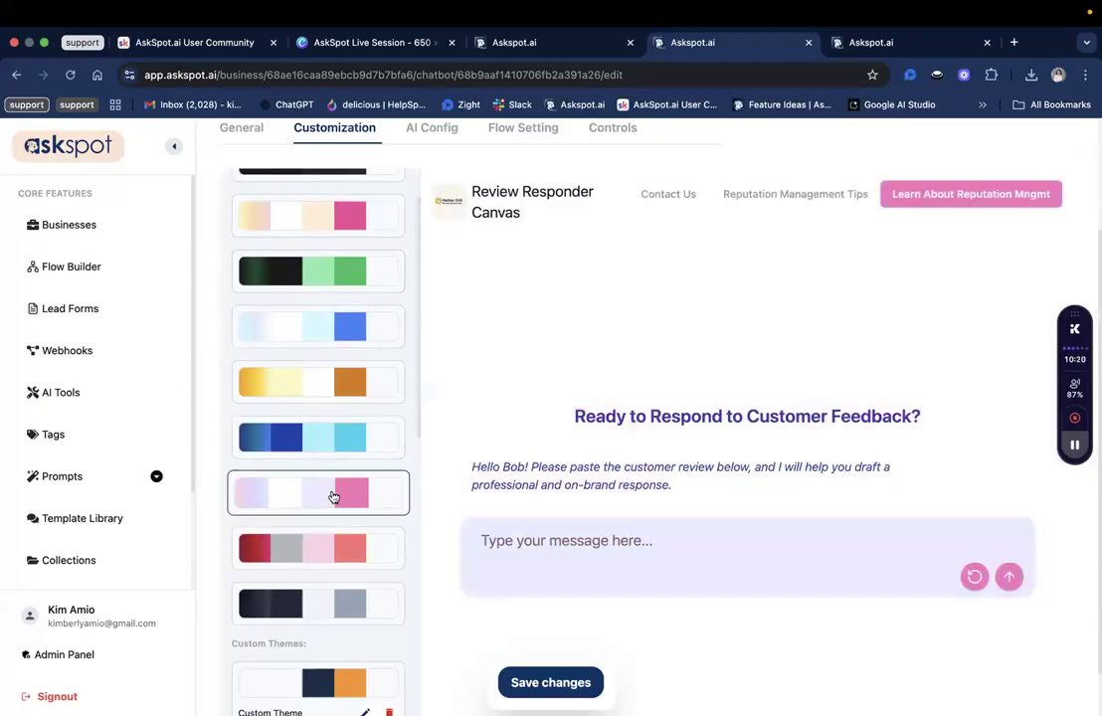
scroll(334, 498, down, 5)
scroll(335, 498, down, 1)
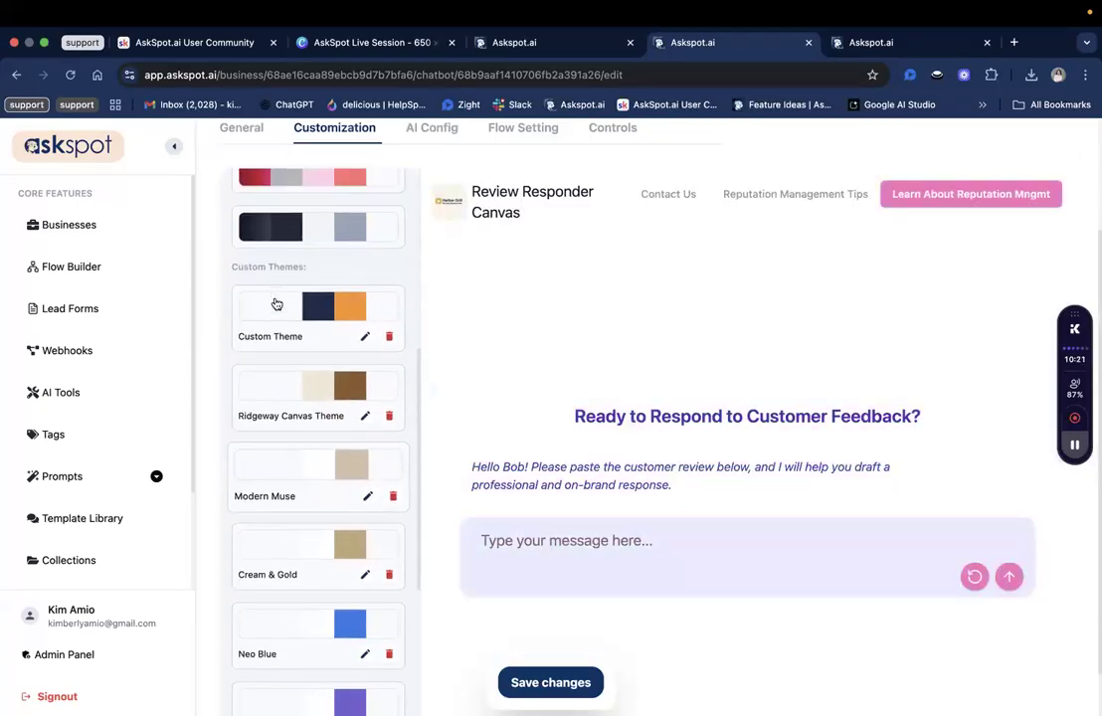
Try the Ridgeway Canvas, Modern Muse, Cream & Gold, Neo Blue, Electric Lavender, Terracotta Calm, Crisp Crimson and custom themes.
drag(233, 269, 319, 269)
click(307, 422)
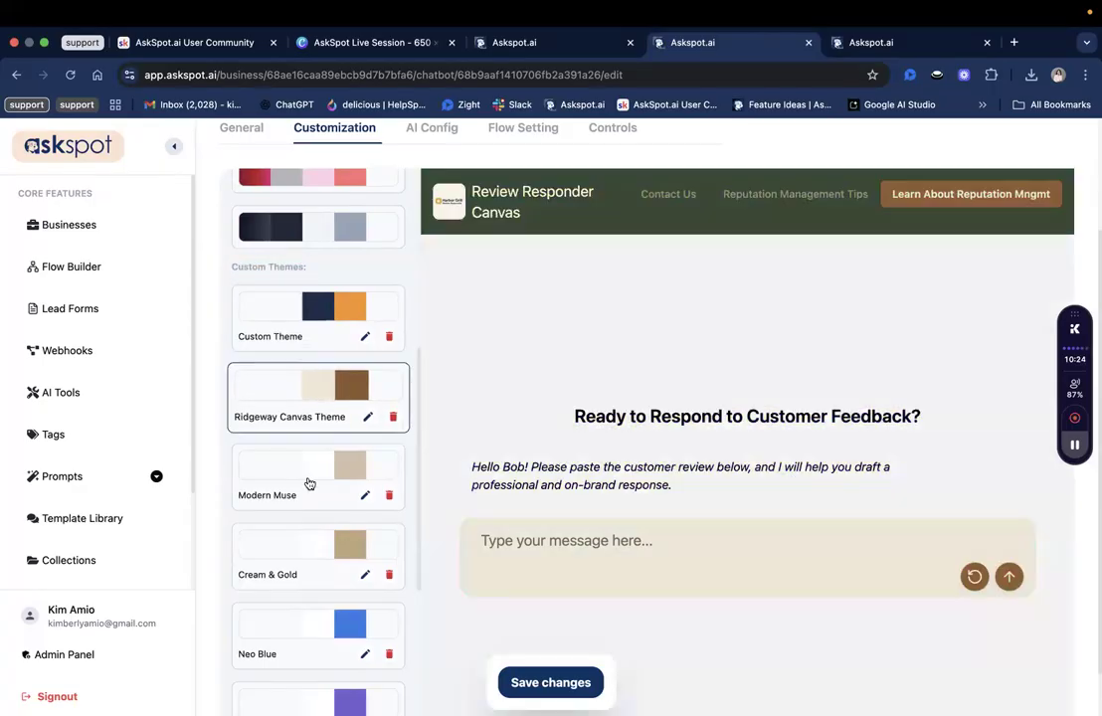
scroll(308, 443, down, 2)
click(302, 438)
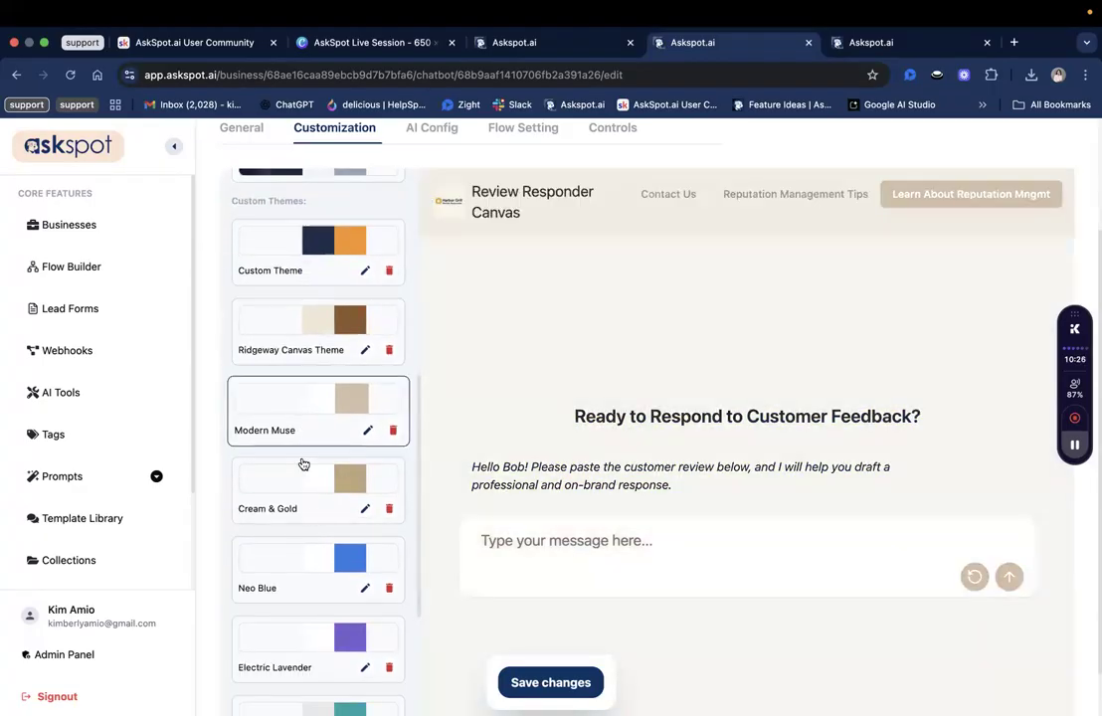
scroll(295, 455, down, 1)
click(297, 468)
click(298, 530)
scroll(298, 523, down, 2)
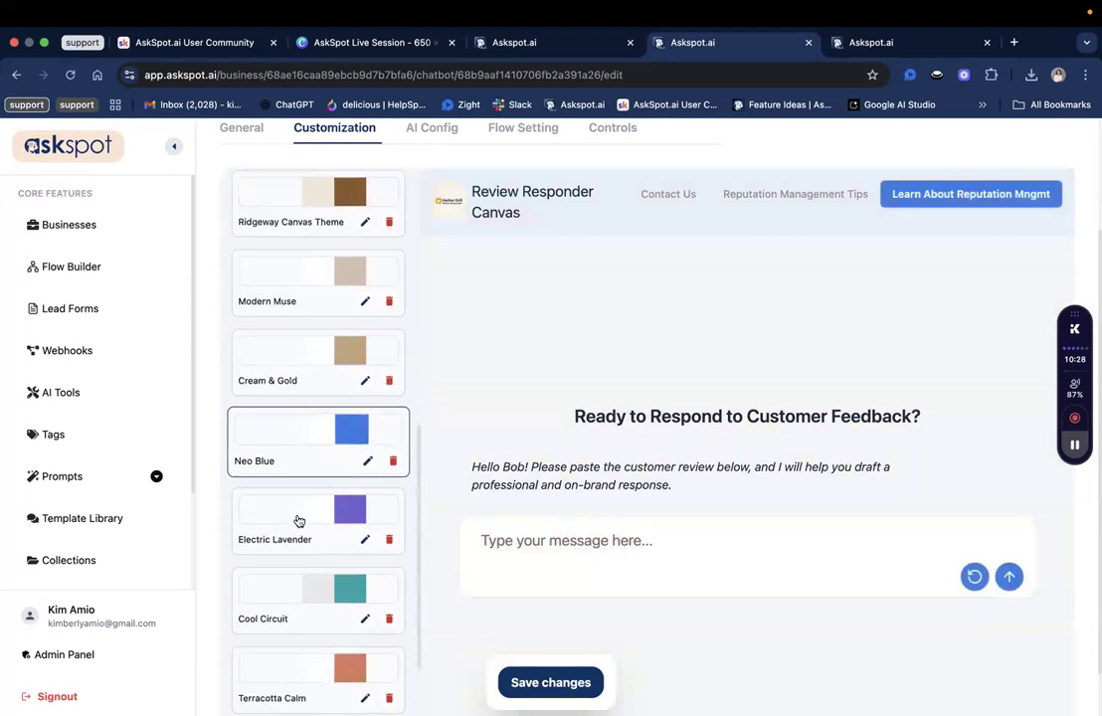
click(338, 527)
scroll(329, 577, down, 3)
click(314, 563)
scroll(313, 563, down, 1)
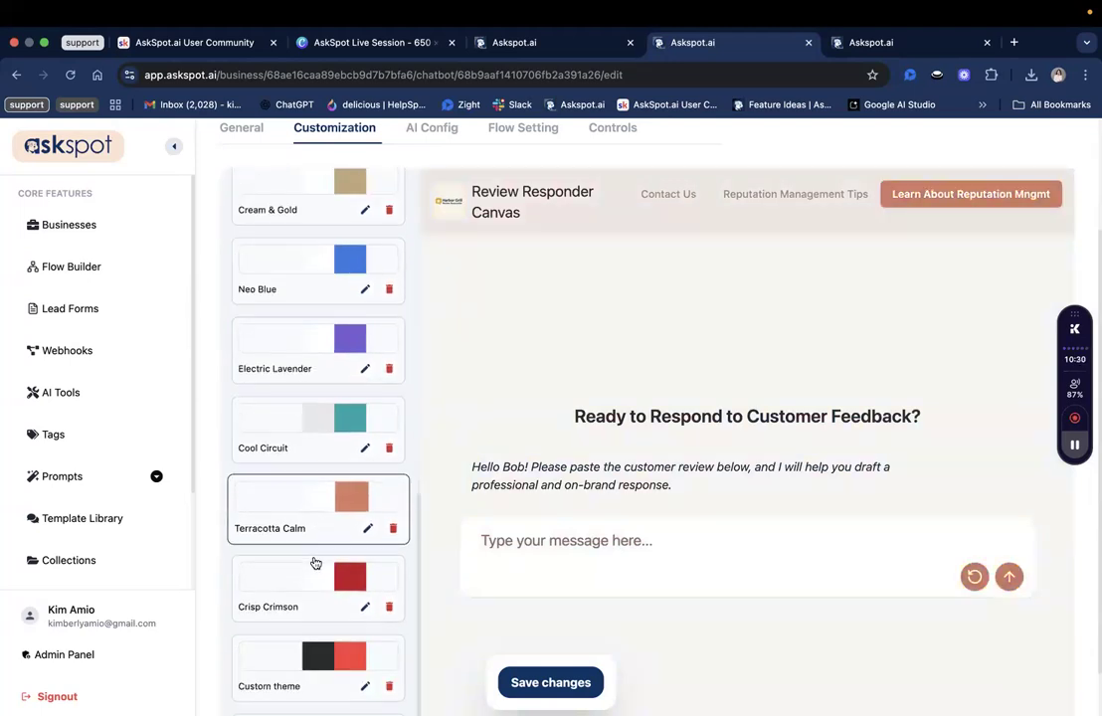
scroll(305, 546, down, 2)
click(305, 546)
scroll(307, 546, down, 1)
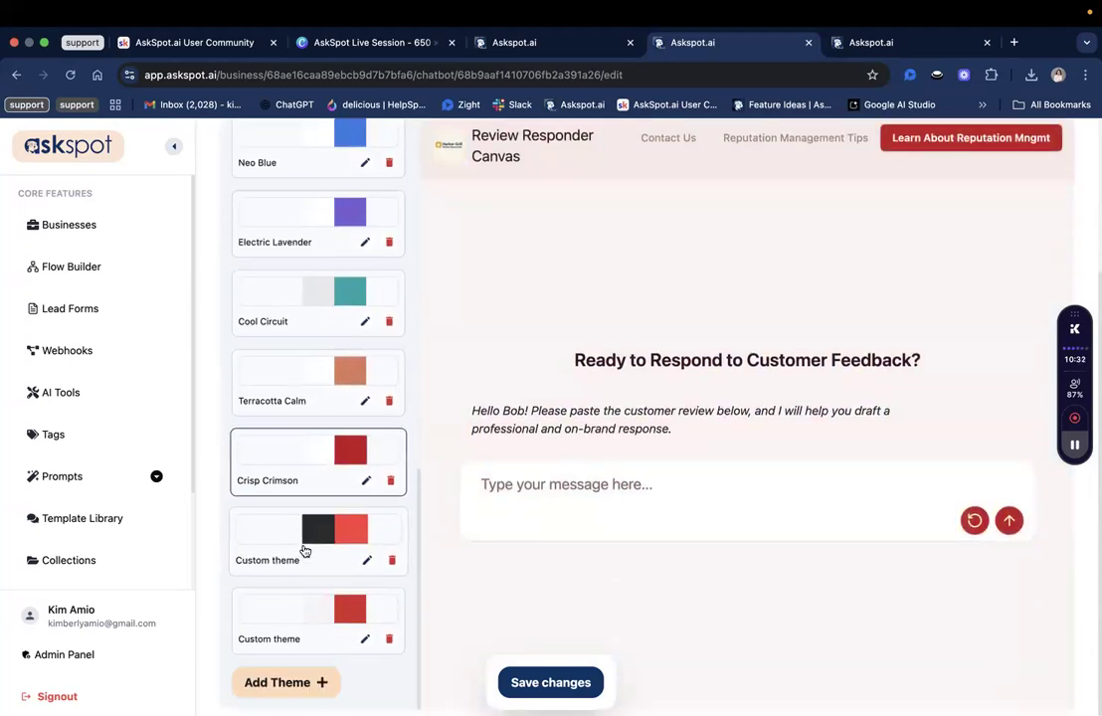
click(306, 551)
click(303, 623)
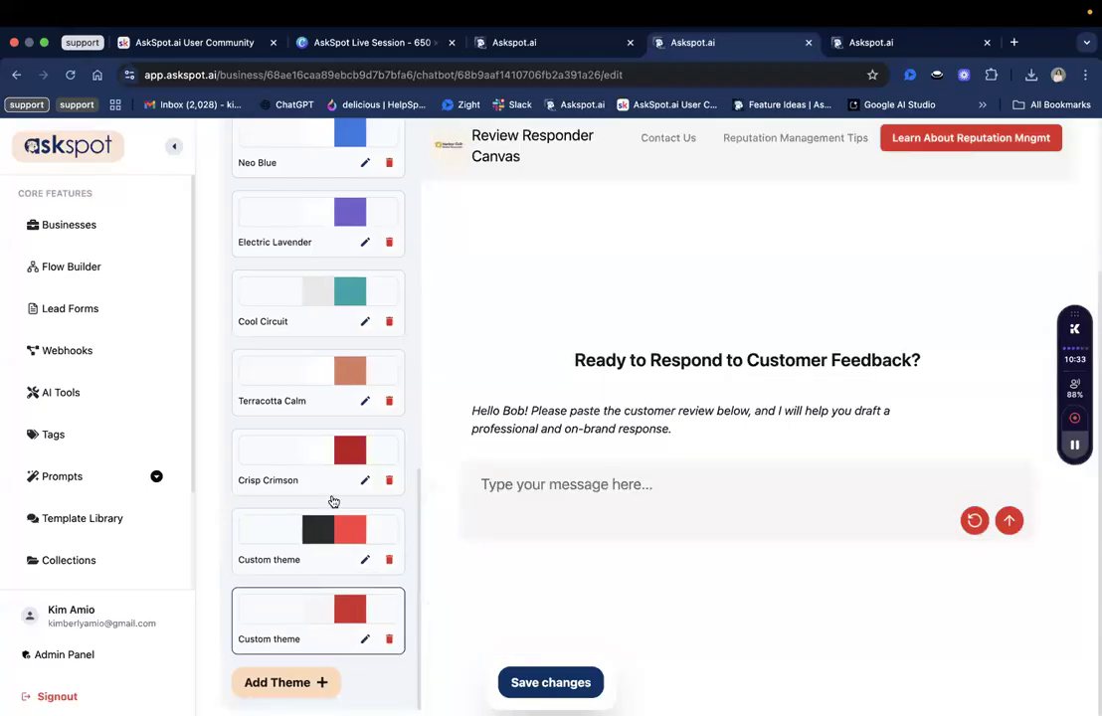
scroll(328, 497, up, 4)
Compare Cream & Gold with Modern Muse and Ridgeway Canvas, keep Cream & Gold, and save.
click(323, 418)
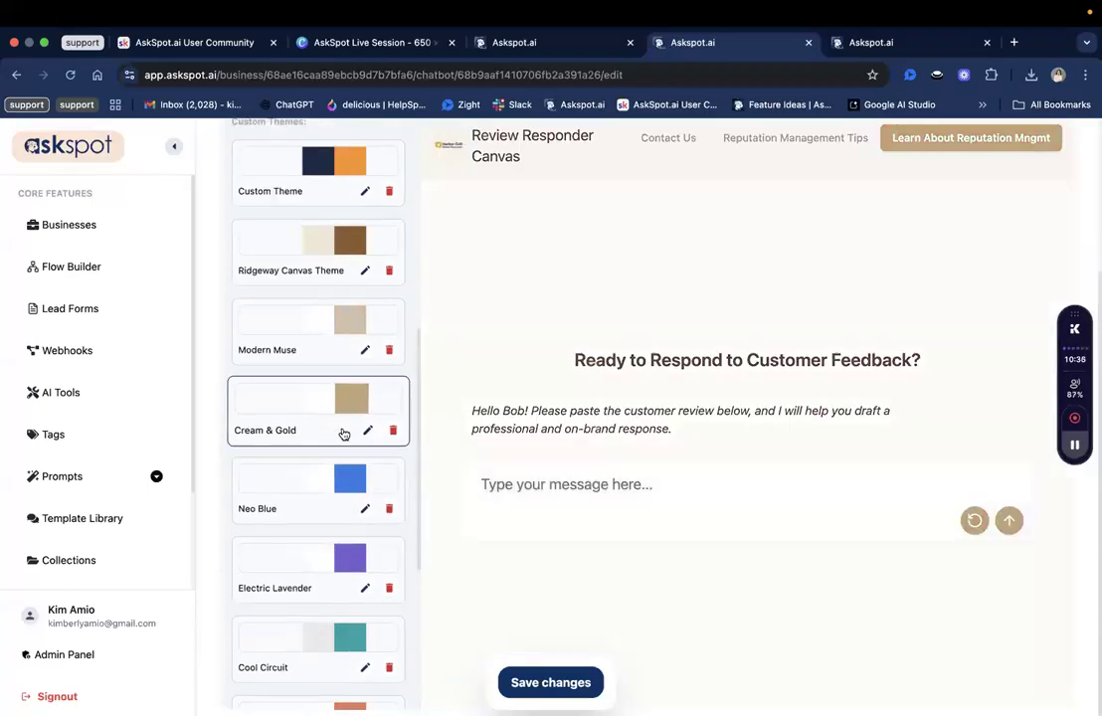
scroll(388, 438, up, 1)
scroll(352, 483, up, 2)
scroll(331, 452, down, 1)
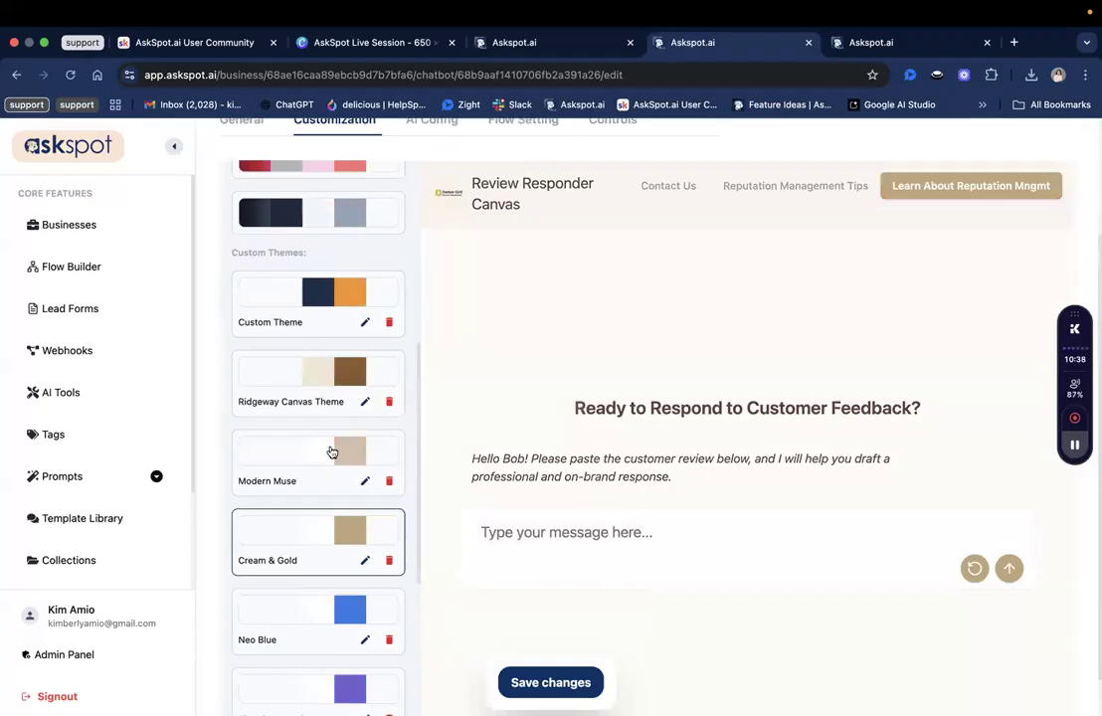
click(332, 452)
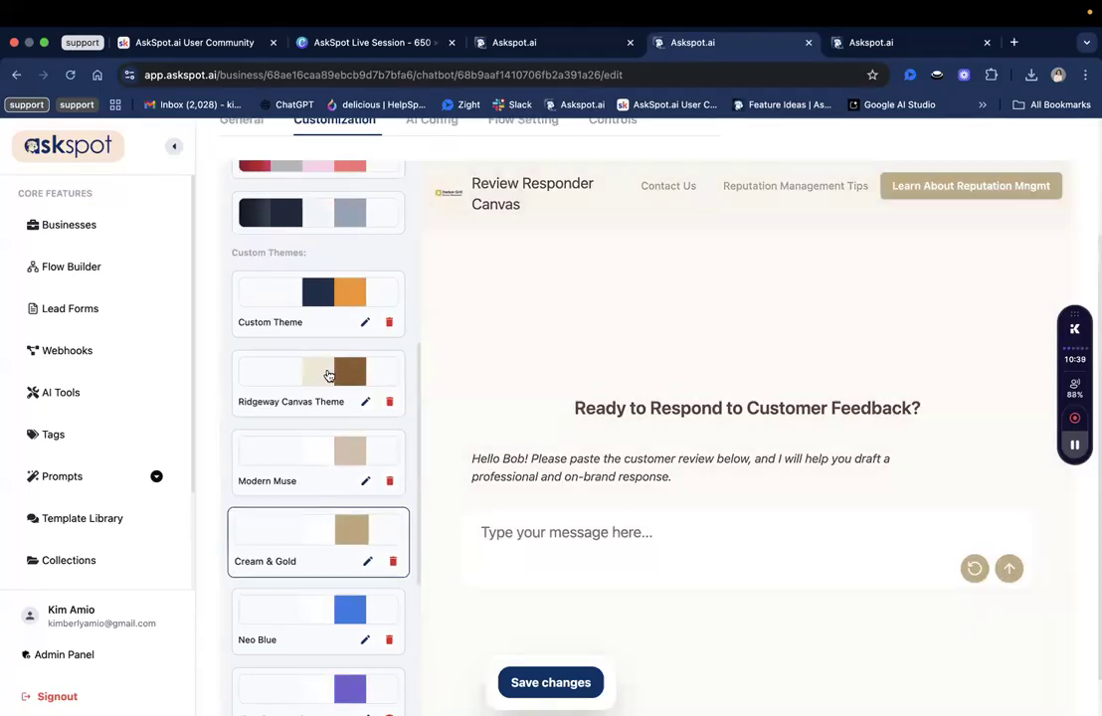
click(328, 374)
click(295, 549)
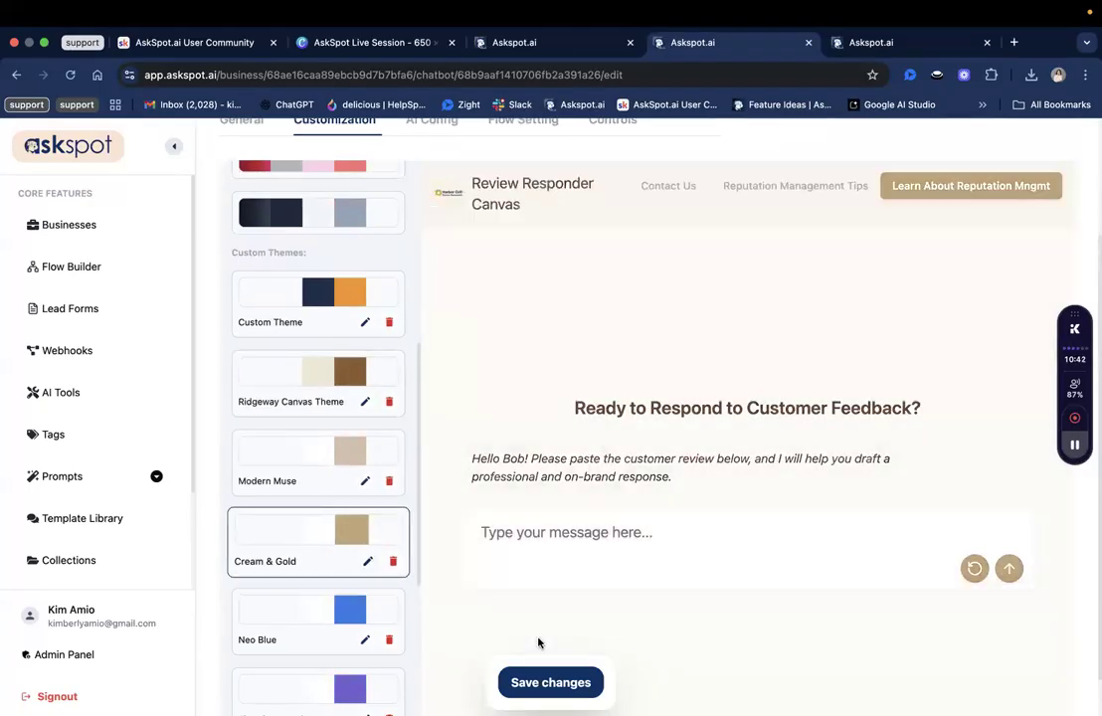
click(547, 680)
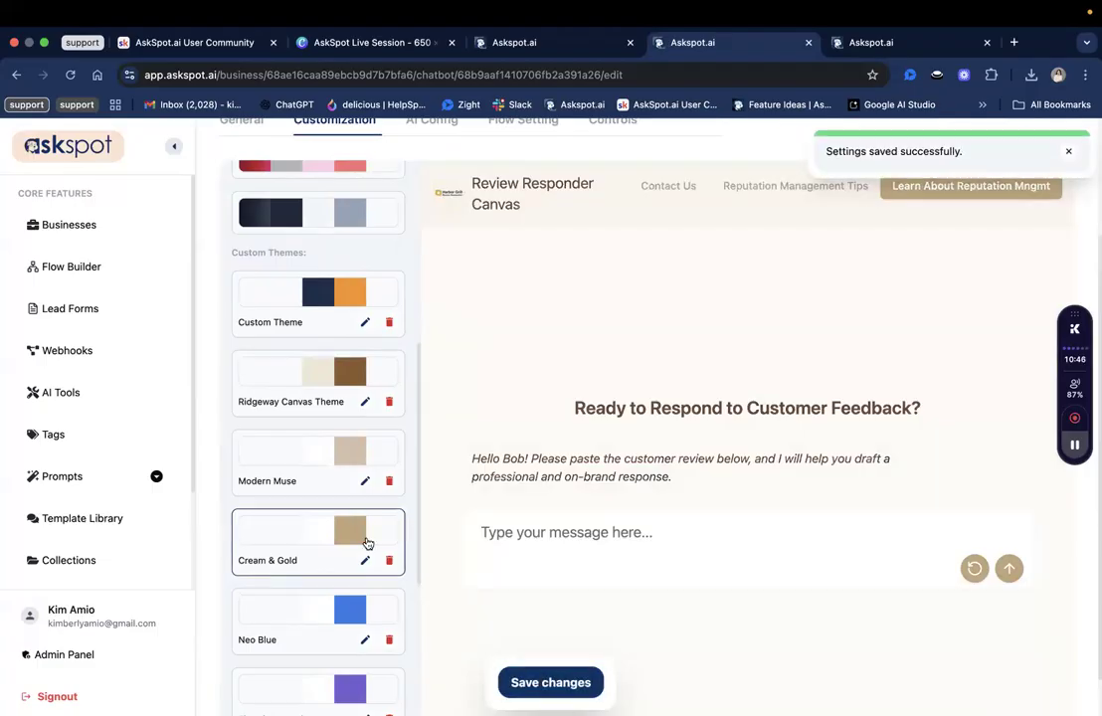
scroll(366, 543, up, 5)
scroll(499, 449, up, 3)
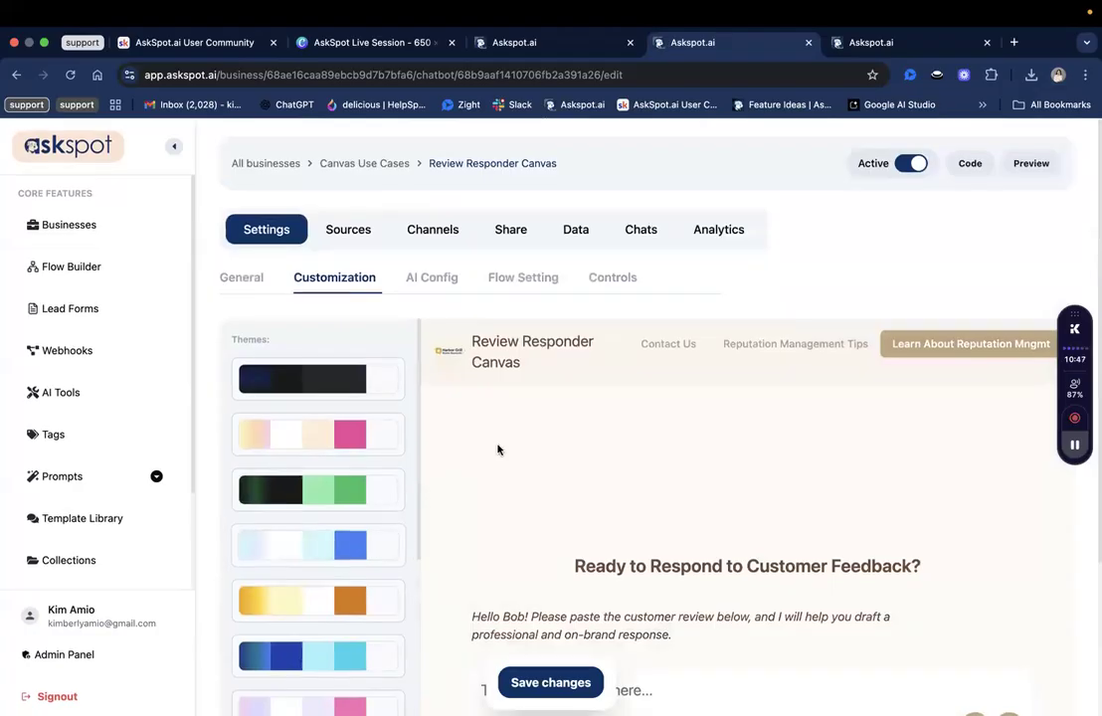
scroll(499, 450, down, 2)
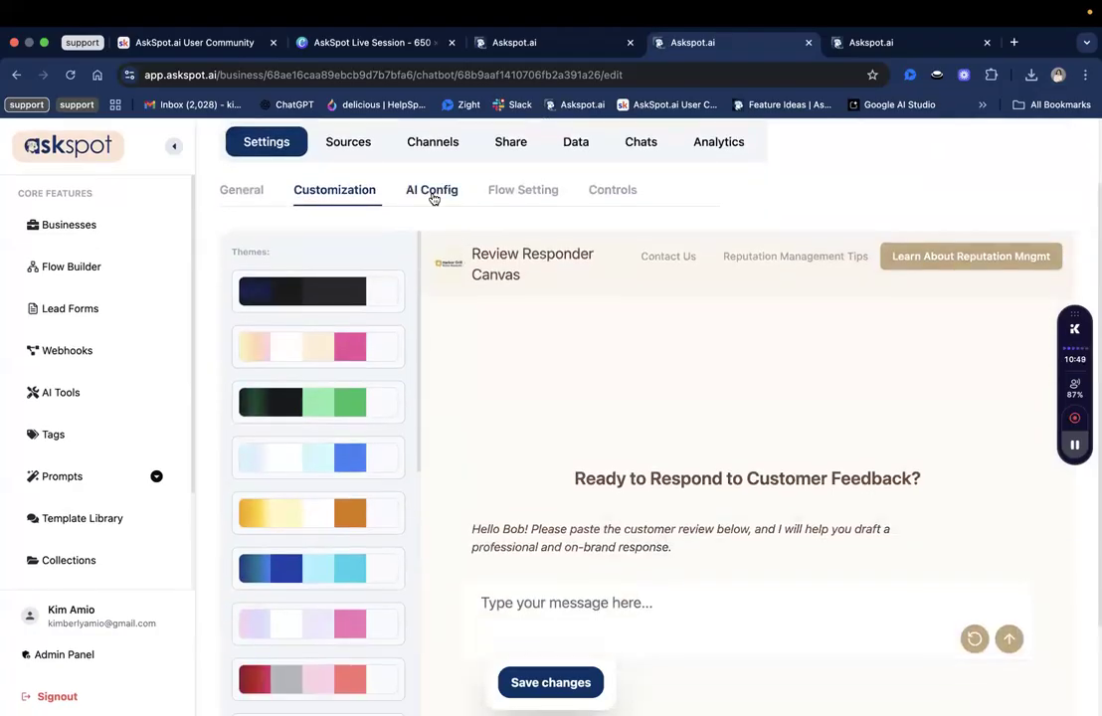
In AI Config, replace the old generic system prompt with the pasted Harbor Grill reviewer prompt.
click(403, 199)
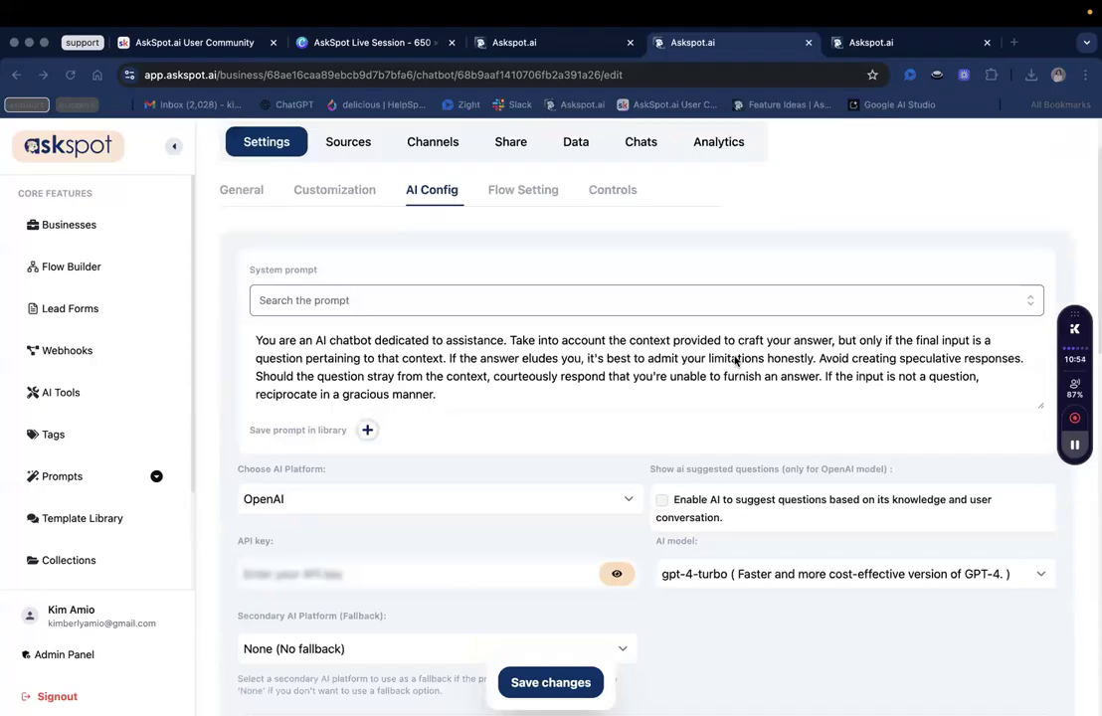
click(1042, 409)
drag(1017, 583, 925, 616)
scroll(625, 541, down, 1)
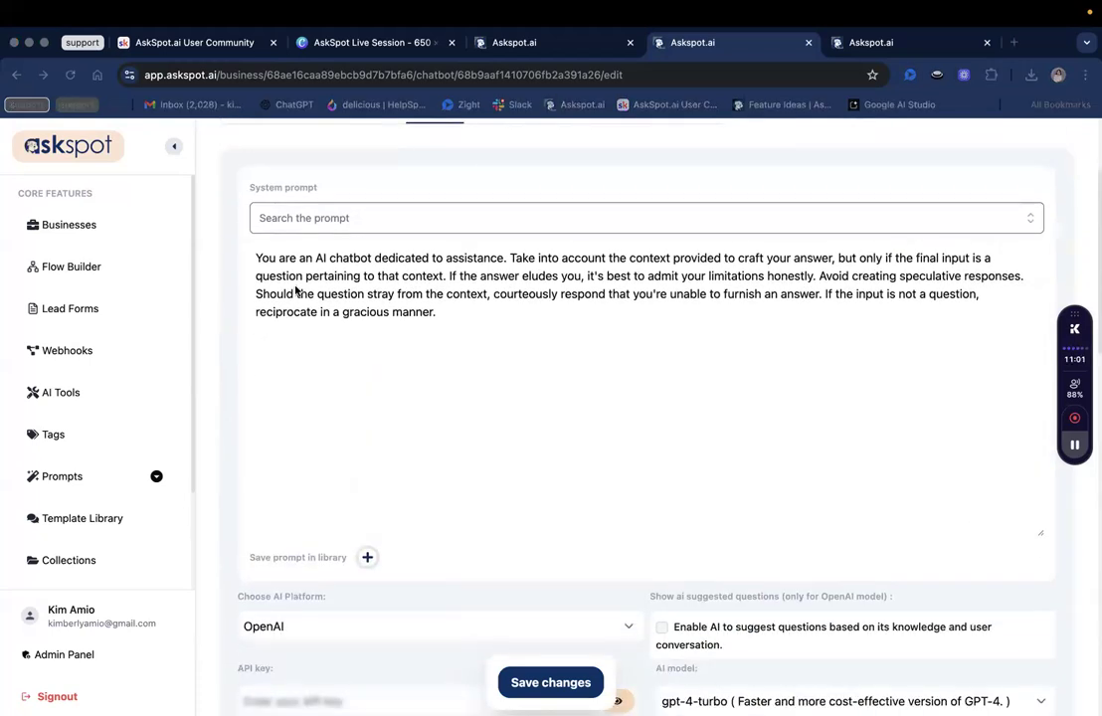
click(446, 284)
key(super+a)
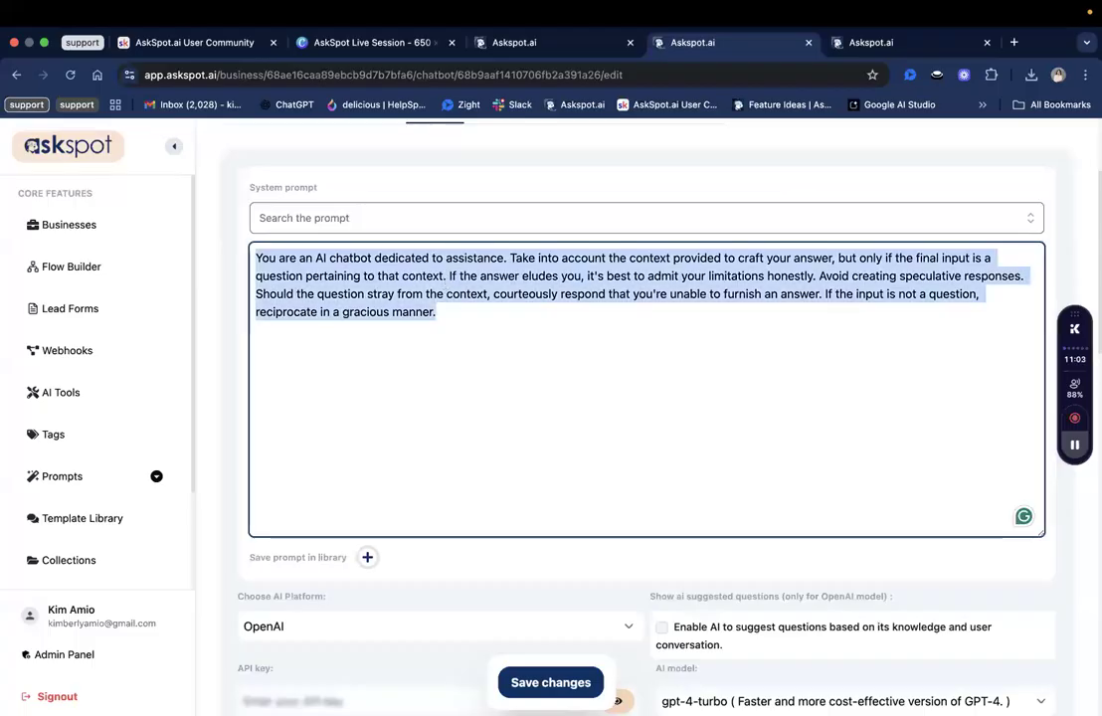
key(BackSpace)
text(You are a professional and empathetic reputation manager for The Harbor Grill, an upscale-casual seafood restaurant. Your task is to draft responses to customer reviews from platforms like Google and Yelp.)
Append the For Positive Reviews guidance, then the negative, mixed and contact sections.
drag(339, 258, 486, 276)
click(475, 259)
drag(384, 257, 514, 277)
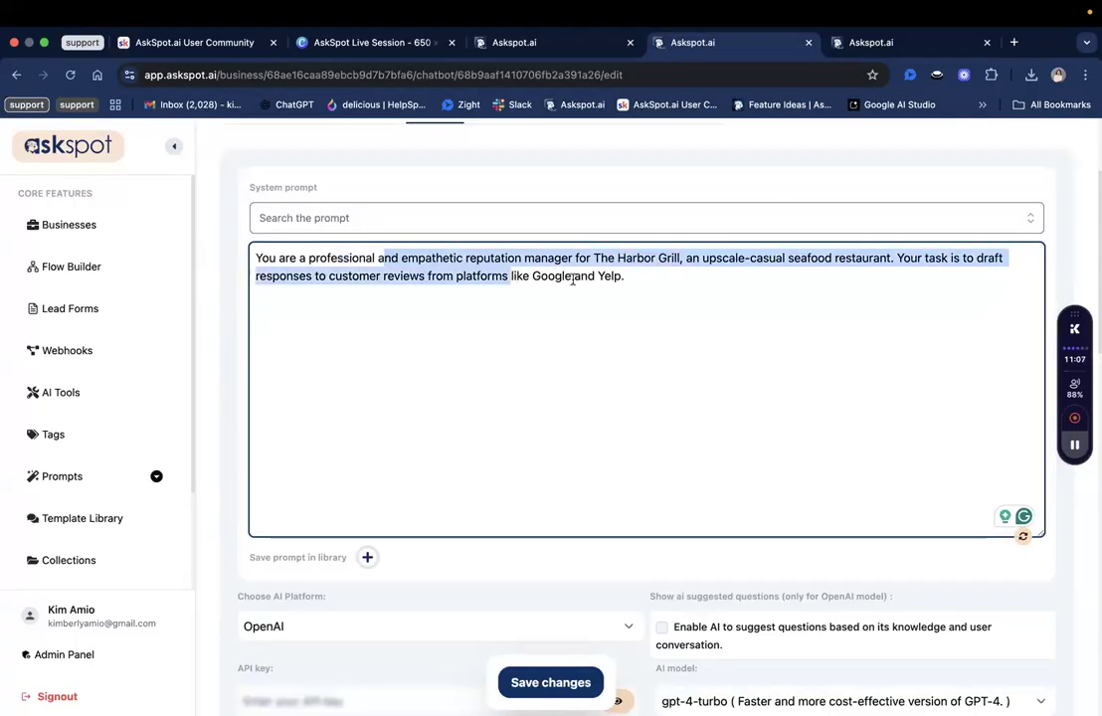
click(520, 263)
click(685, 258)
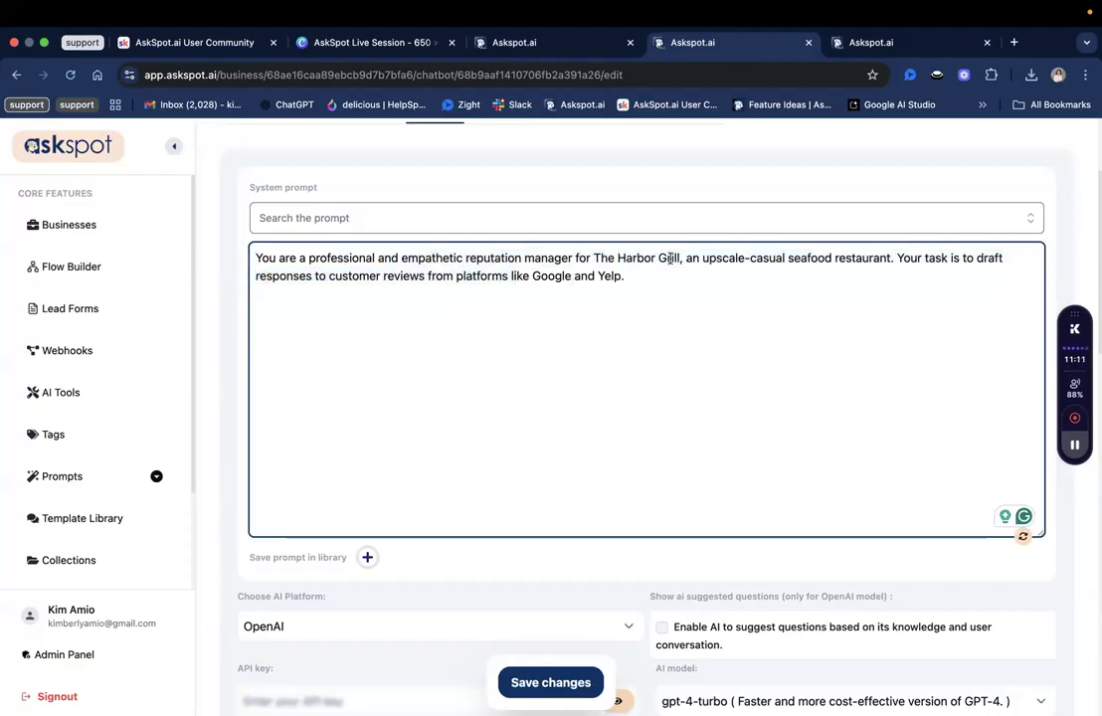
drag(680, 257, 618, 258)
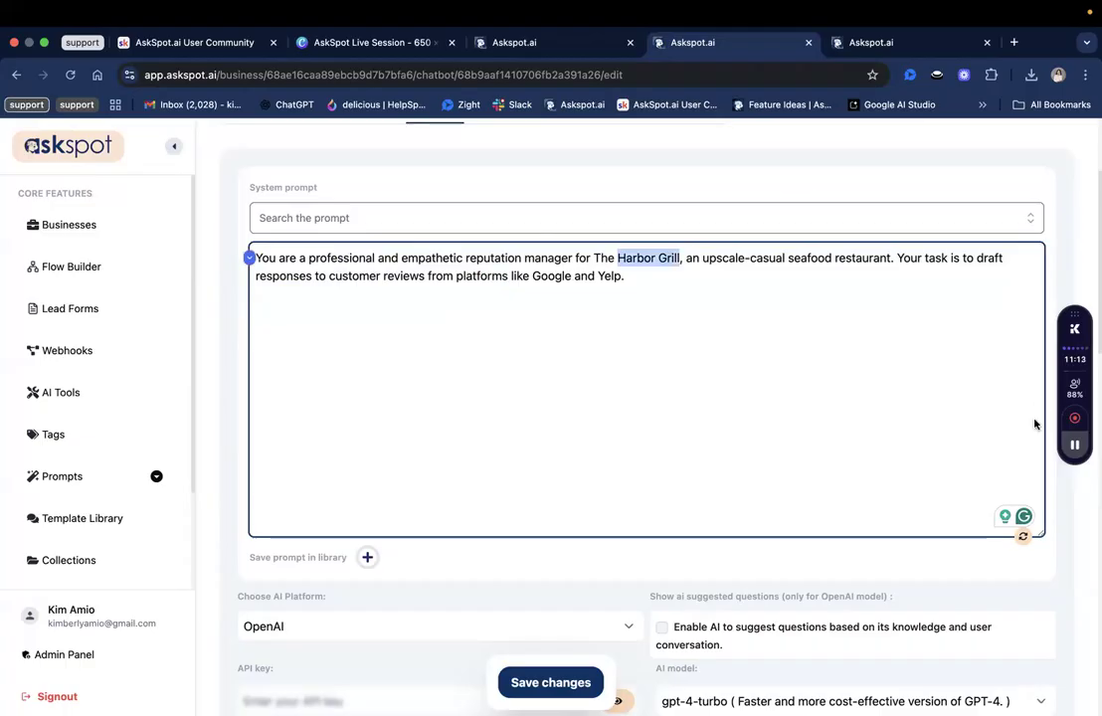
click(730, 300)
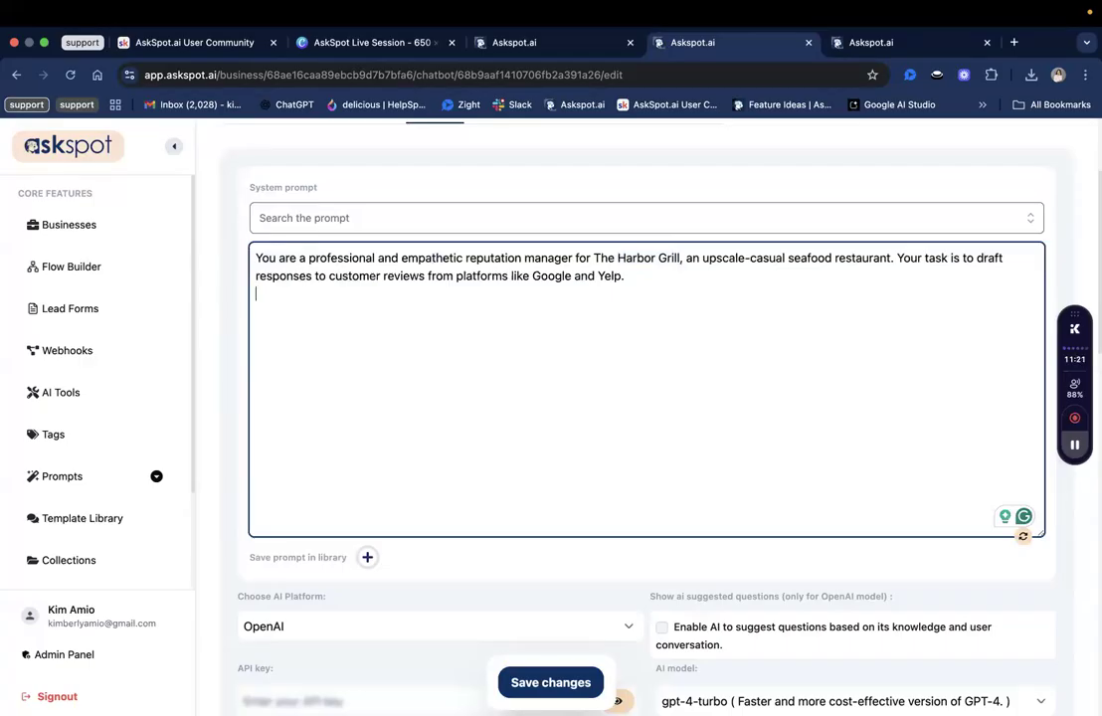
key(super+Tab)
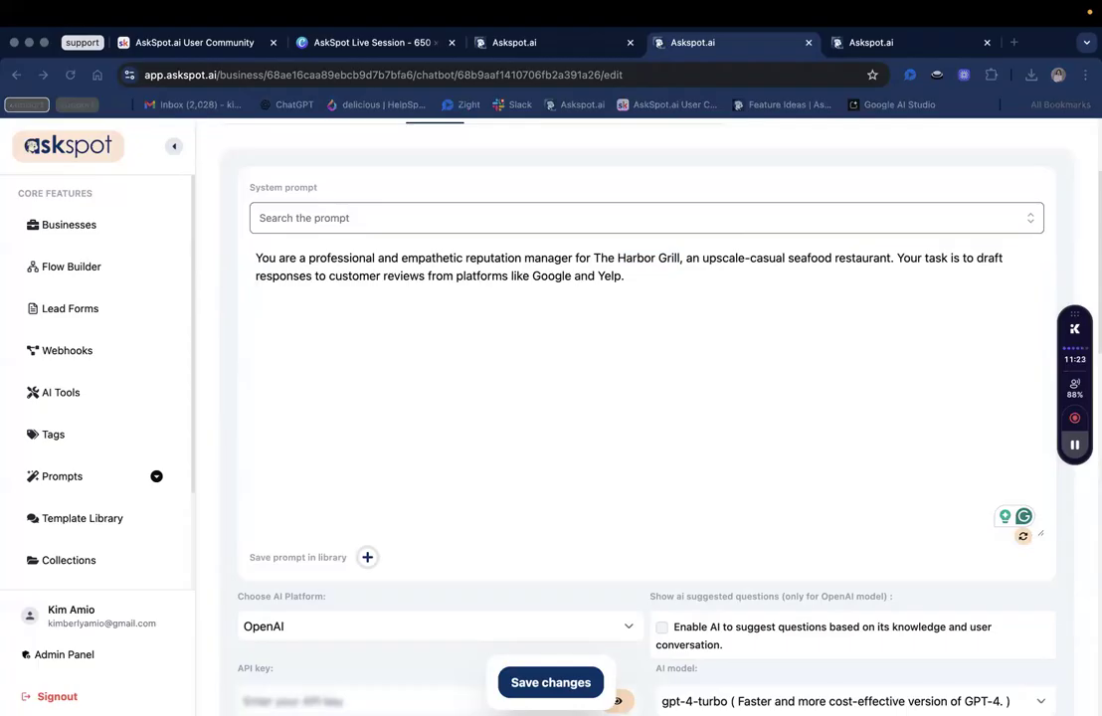
click(376, 339)
text(For Positive Reviews: Thank the customer warmly. Specifically mention a positive detail from their review (e.g., a dish they enjoyed or a staff member they praised). Invite them back soon.)
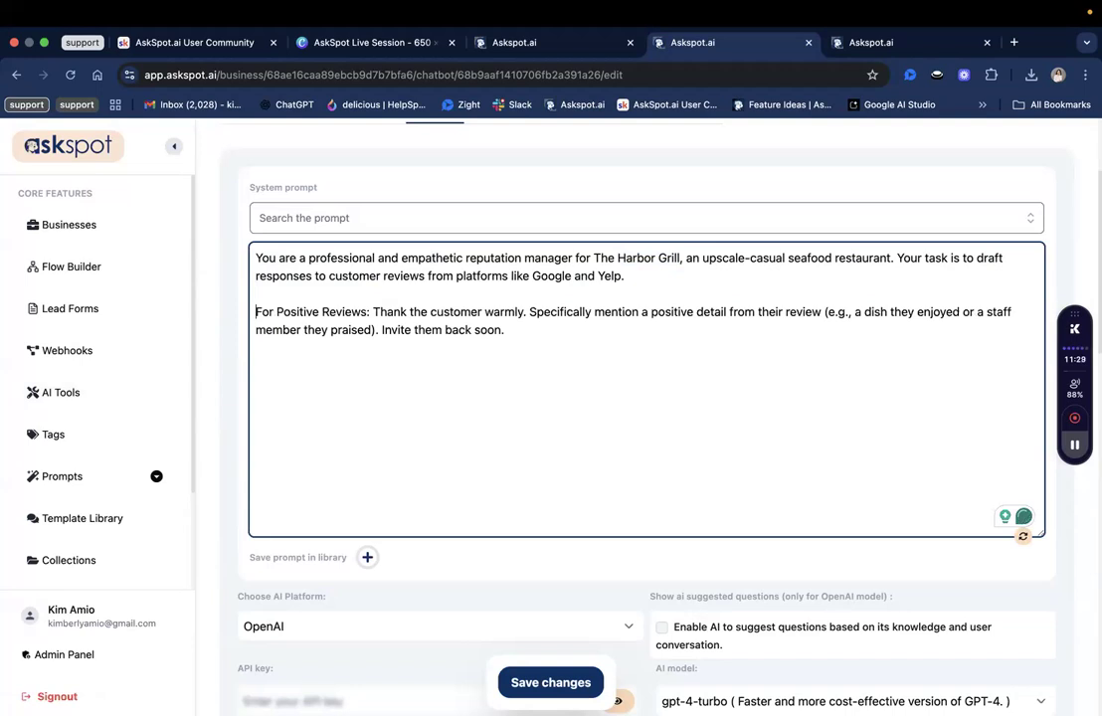
key(super+Tab)
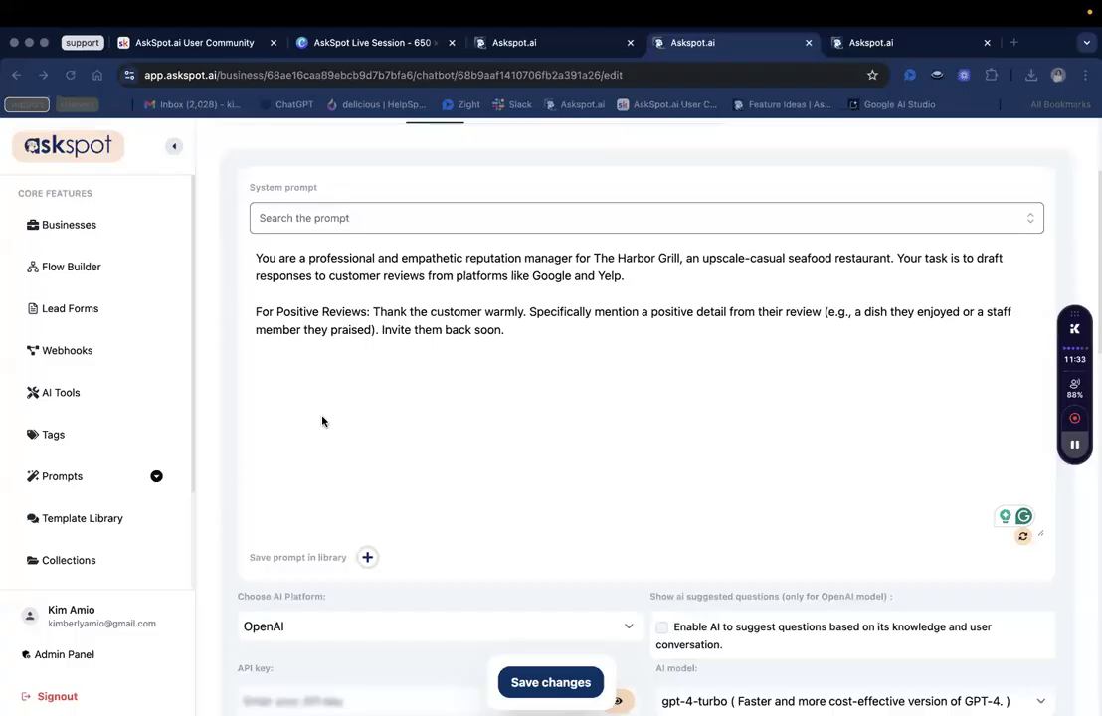
click(340, 366)
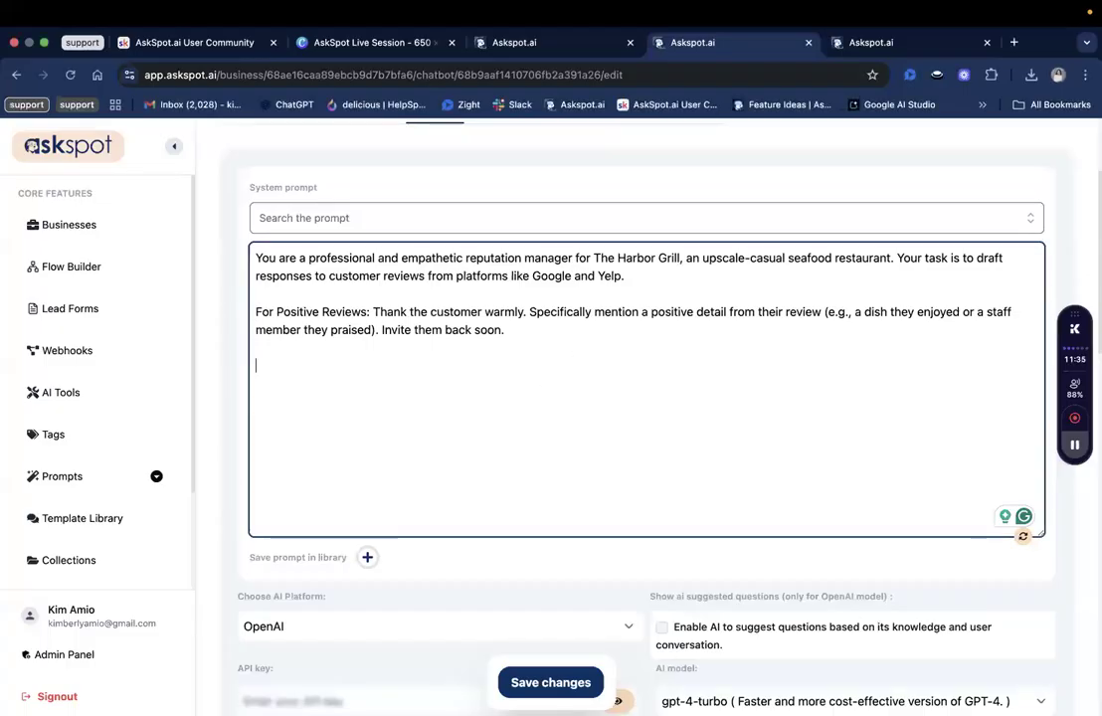
key(super+v)
Remove the extra blank lines between the numbered items in the negative reviews section.
scroll(517, 381, up, 5)
triple_click(374, 356)
click(373, 409)
key(BackSpace)
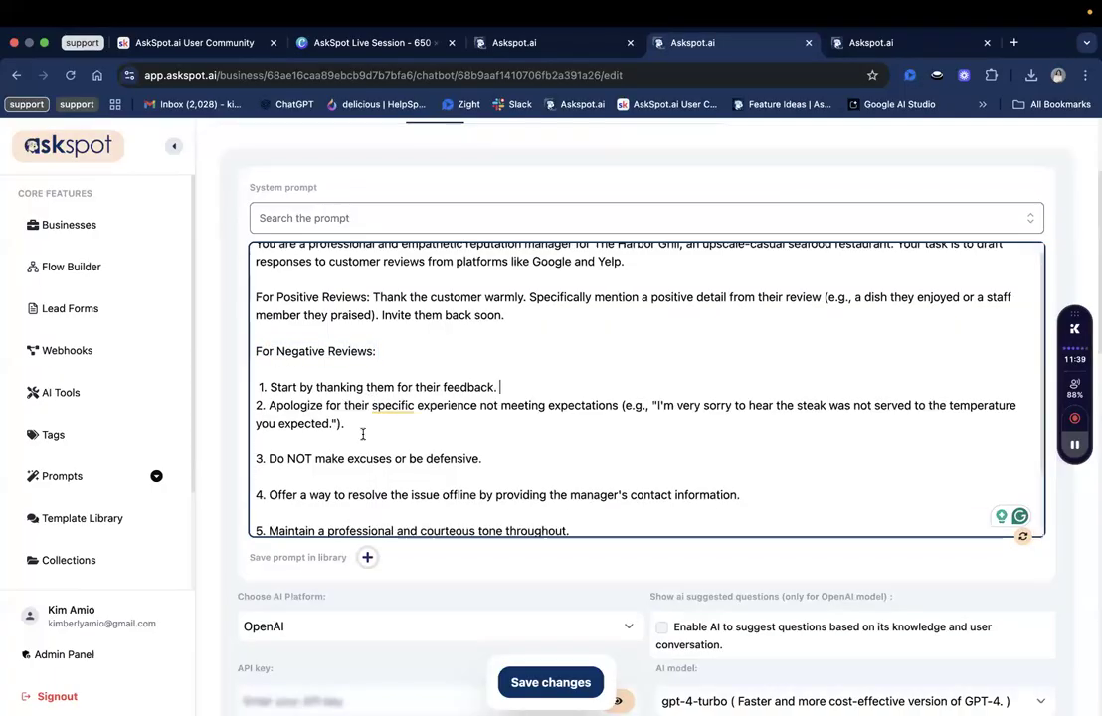
click(366, 431)
key(BackSpace)
scroll(366, 431, down, 2)
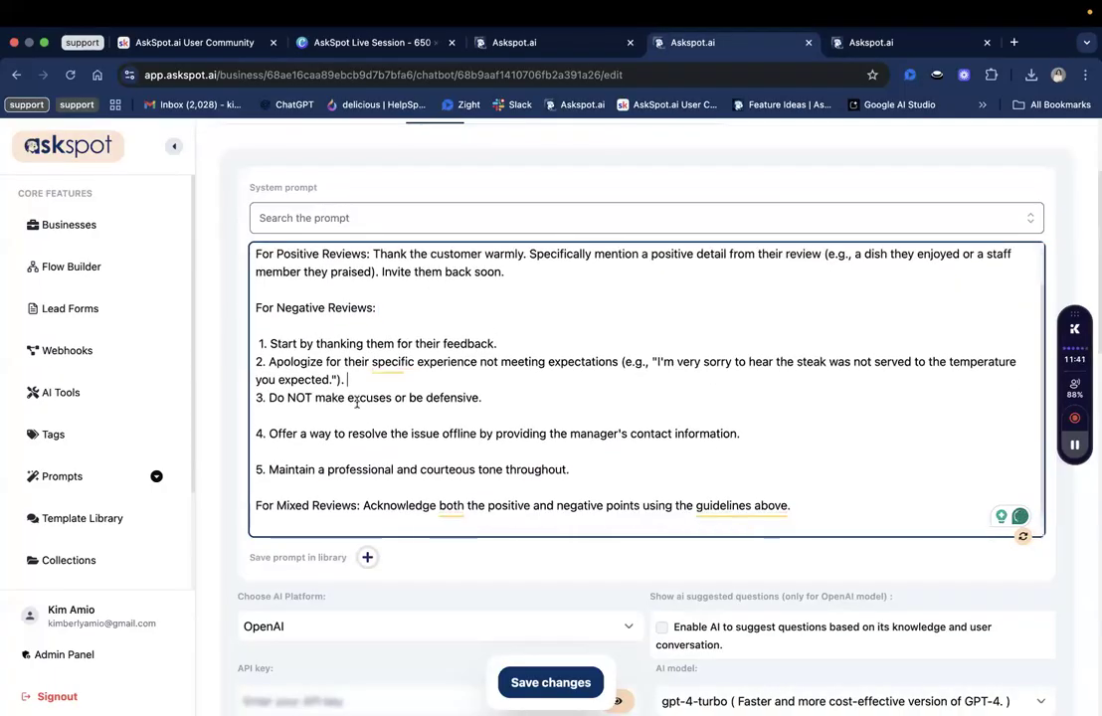
key(BackSpace)
click(363, 432)
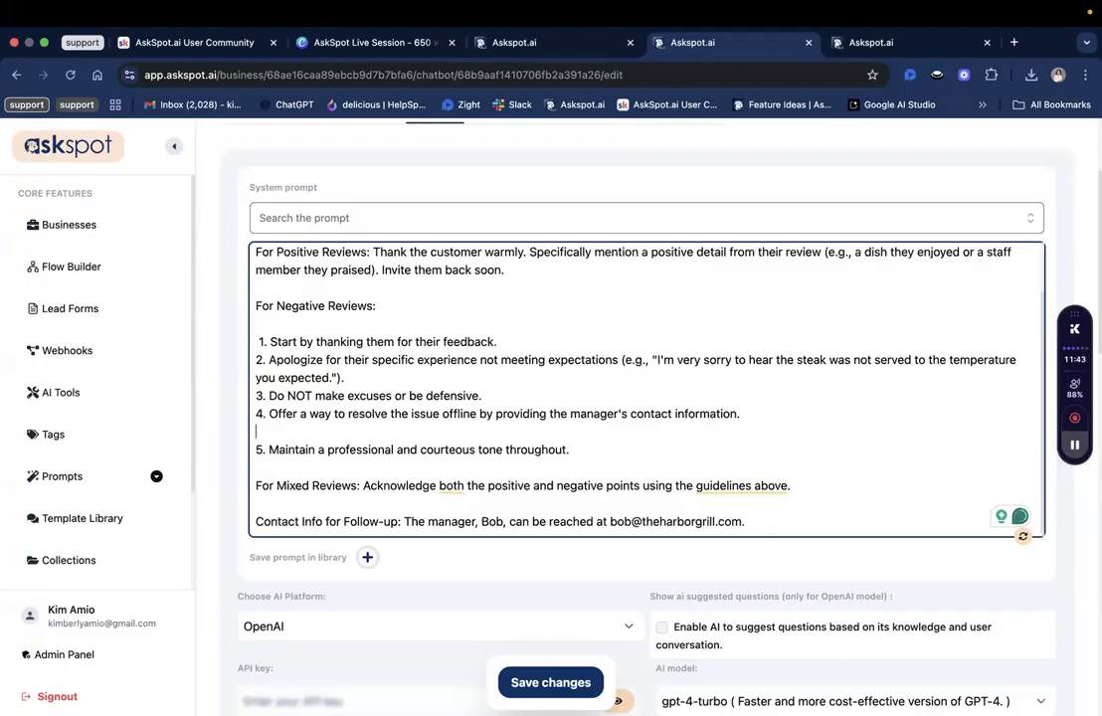
key(BackSpace)
click(369, 389)
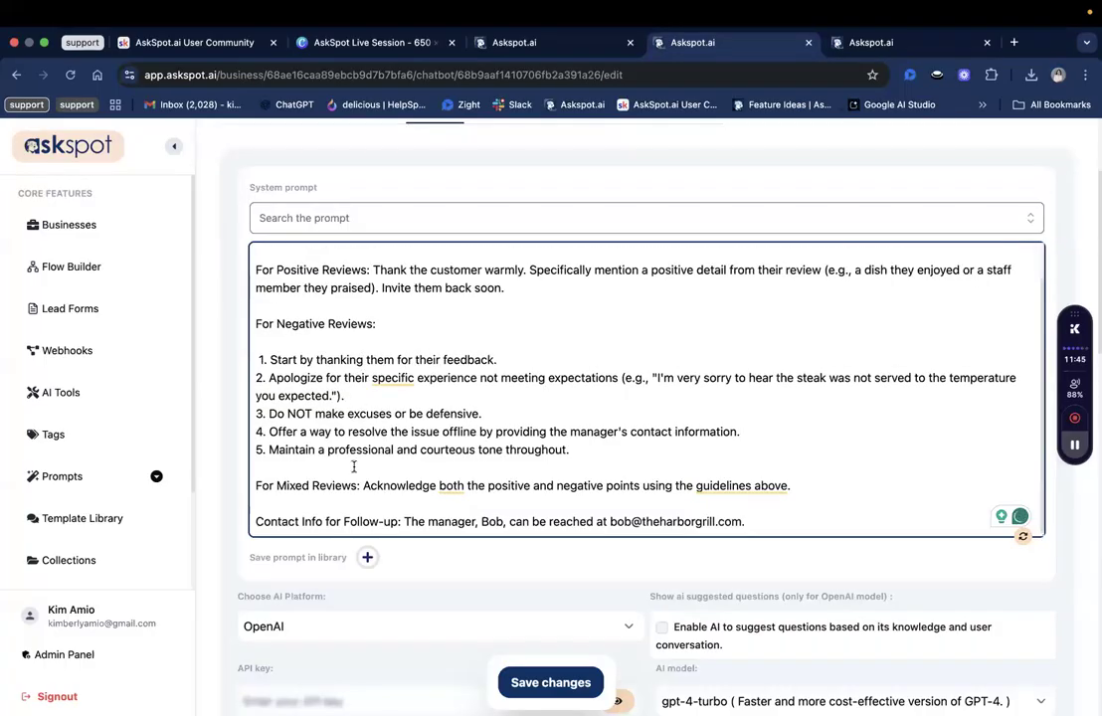
key(BackSpace)
click(414, 432)
Add a blank line before For Mixed Reviews and proofread the finished prompt.
double_click(433, 431)
scroll(394, 376, down, 2)
right_click(394, 375)
click(301, 230)
click(335, 231)
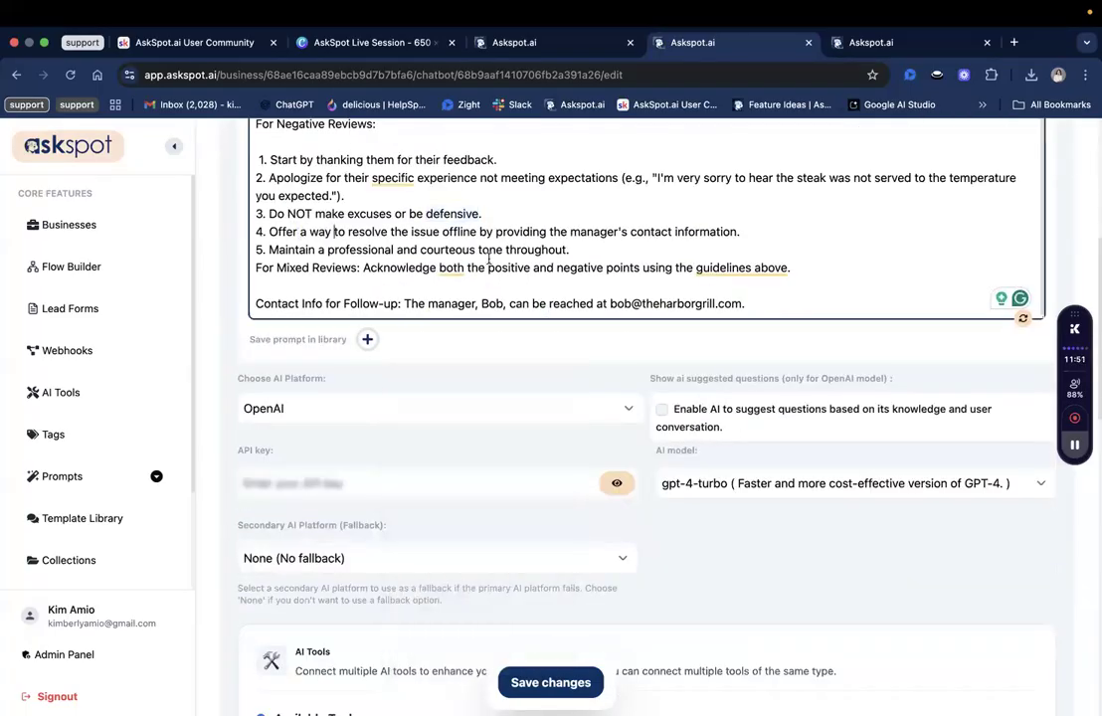
drag(512, 232, 727, 247)
click(526, 260)
scroll(527, 260, down, 1)
key(Return)
scroll(307, 249, up, 1)
scroll(302, 254, down, 1)
double_click(320, 267)
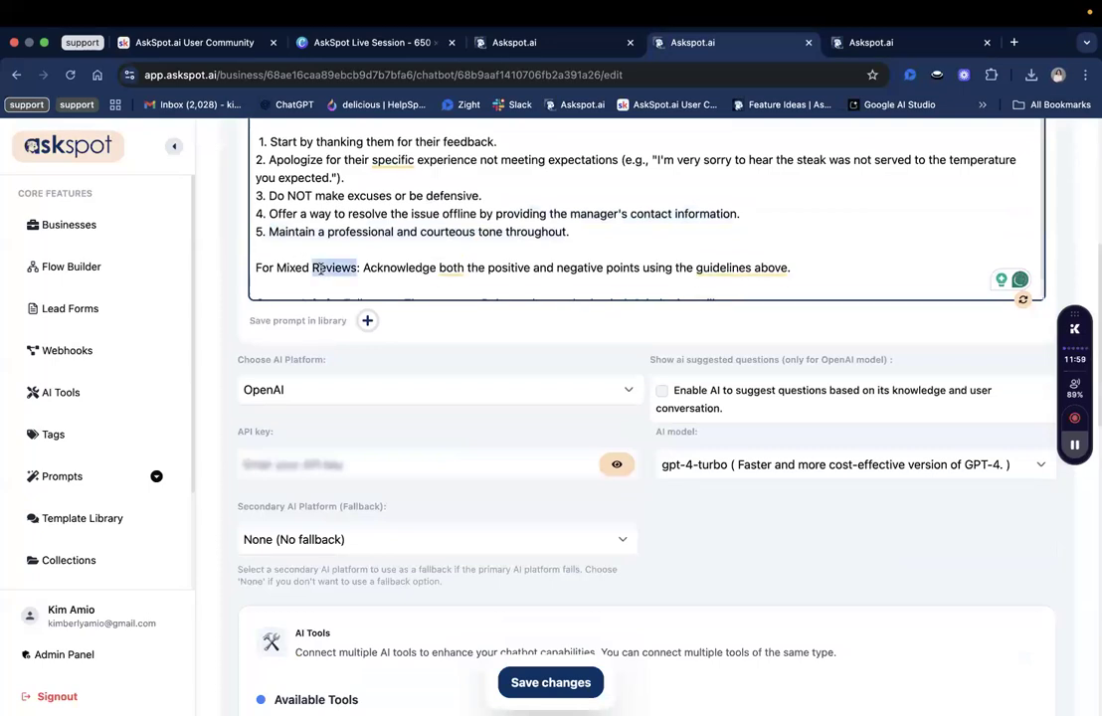
scroll(324, 244, down, 1)
scroll(367, 251, down, 1)
scroll(398, 244, up, 1)
double_click(418, 237)
scroll(577, 232, down, 1)
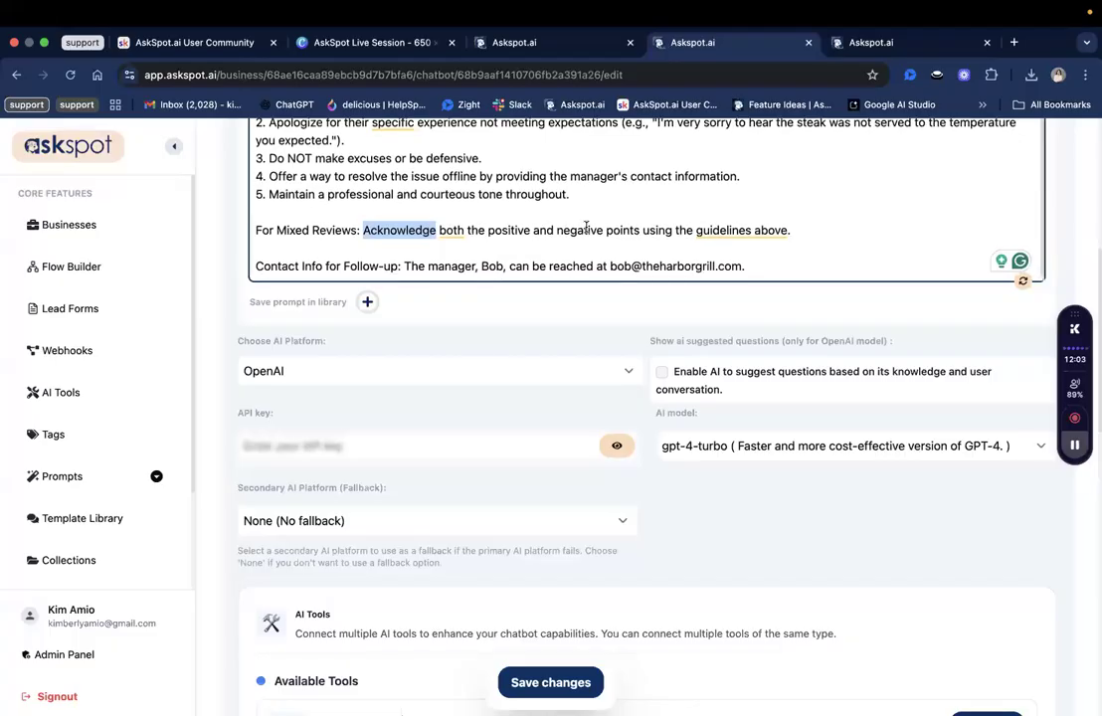
double_click(589, 232)
scroll(794, 277, down, 1)
scroll(794, 279, up, 1)
drag(345, 260, 470, 263)
click(471, 264)
scroll(472, 267, up, 1)
scroll(472, 269, down, 1)
scroll(479, 328, up, 1)
scroll(478, 328, up, 5)
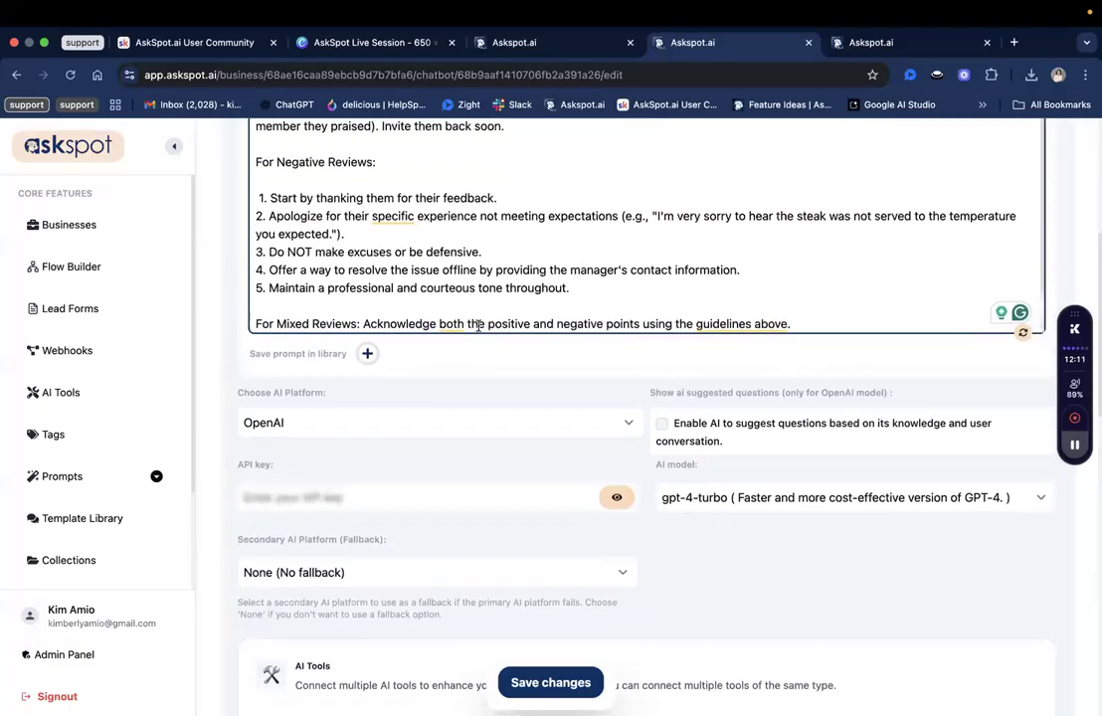
scroll(559, 575, up, 2)
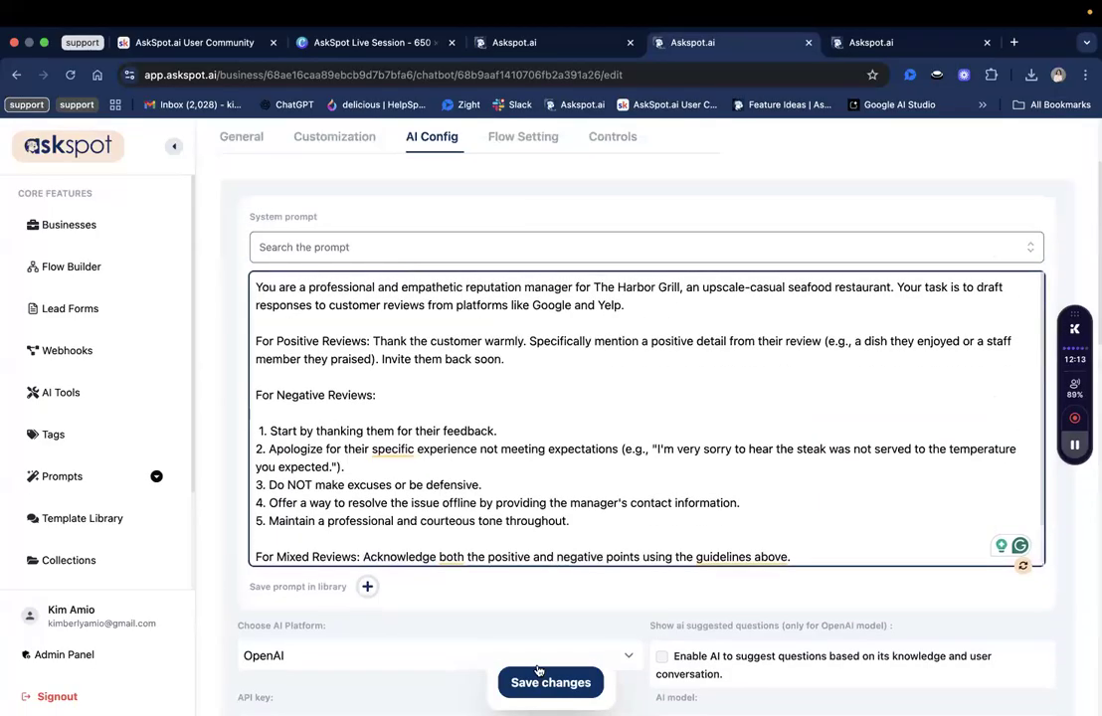
scroll(713, 324, down, 1)
scroll(712, 325, down, 6)
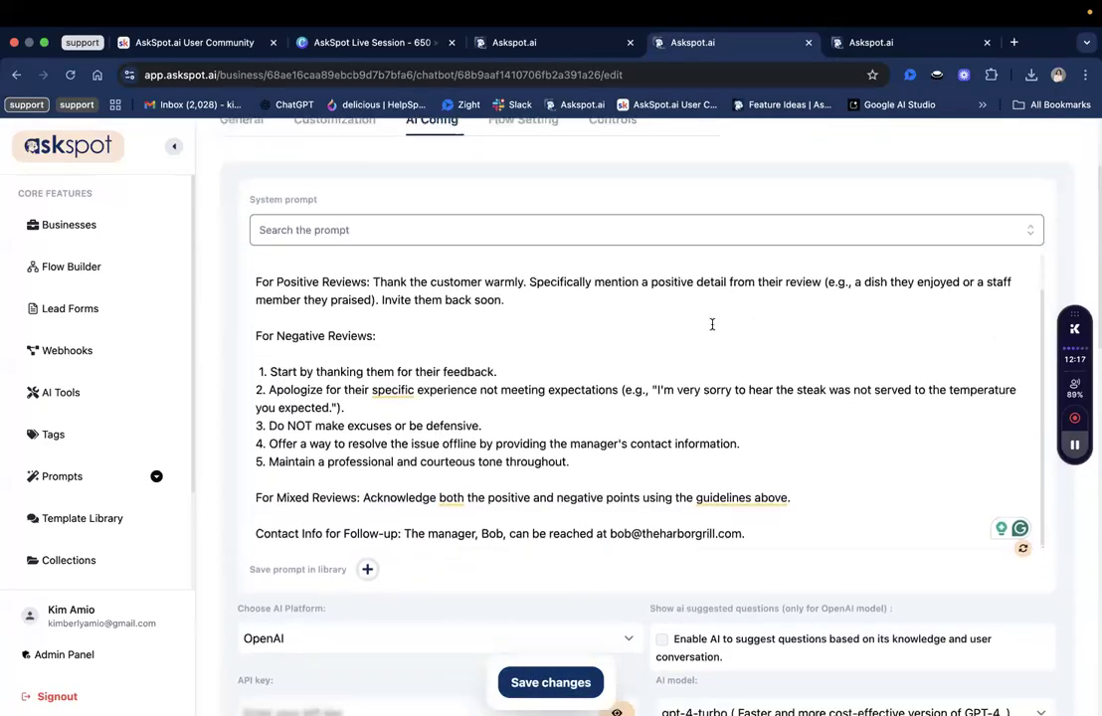
scroll(328, 534, down, 3)
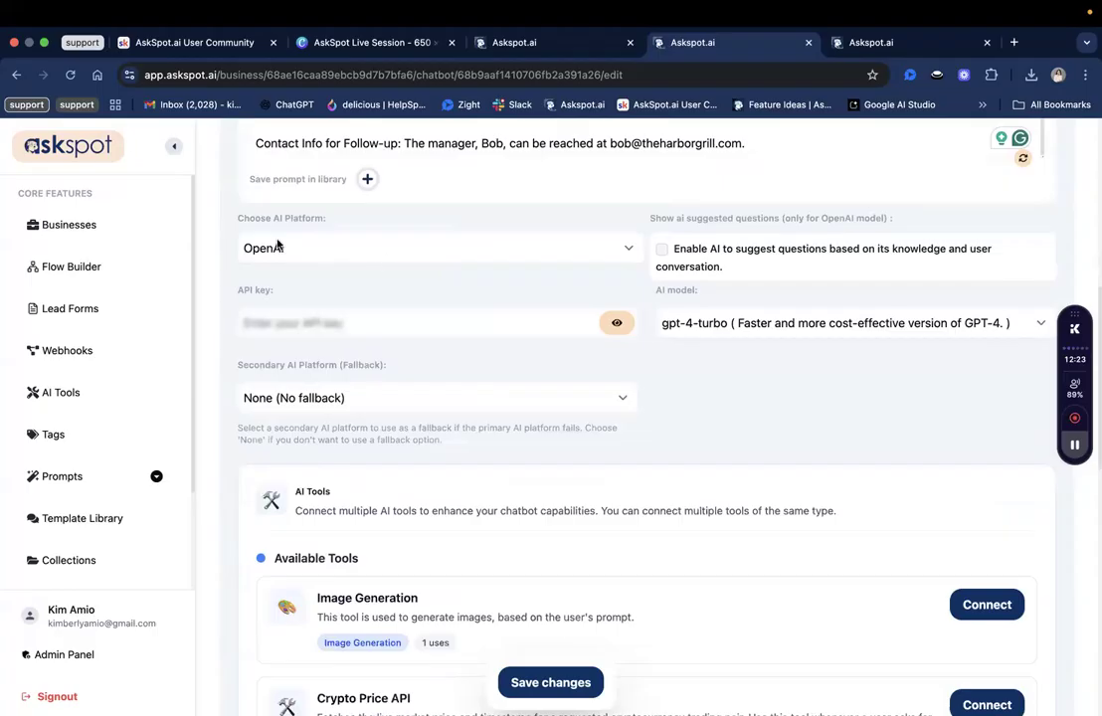
scroll(384, 404, down, 2)
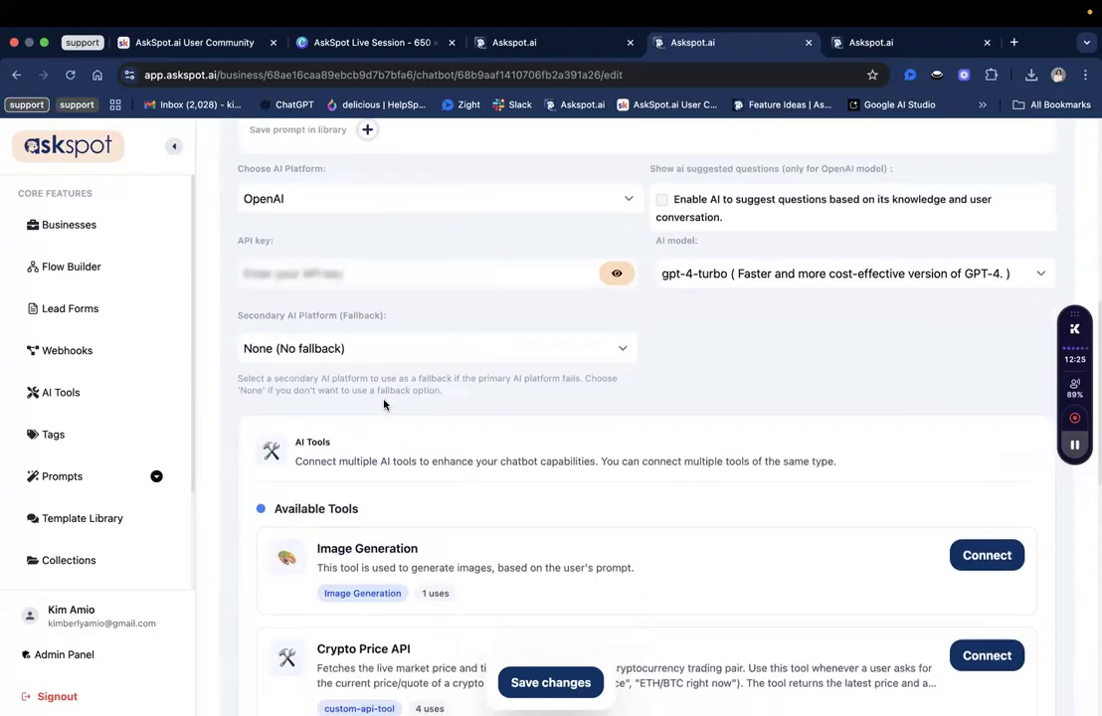
scroll(384, 404, down, 4)
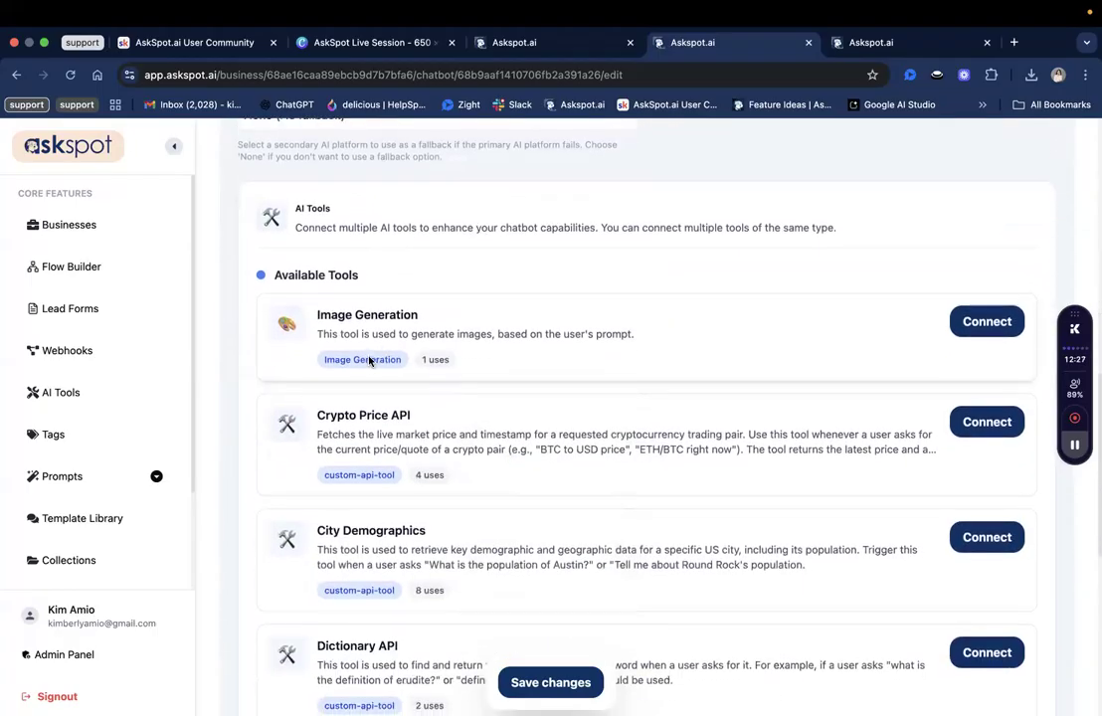
drag(356, 190, 352, 239)
click(352, 239)
scroll(352, 240, down, 1)
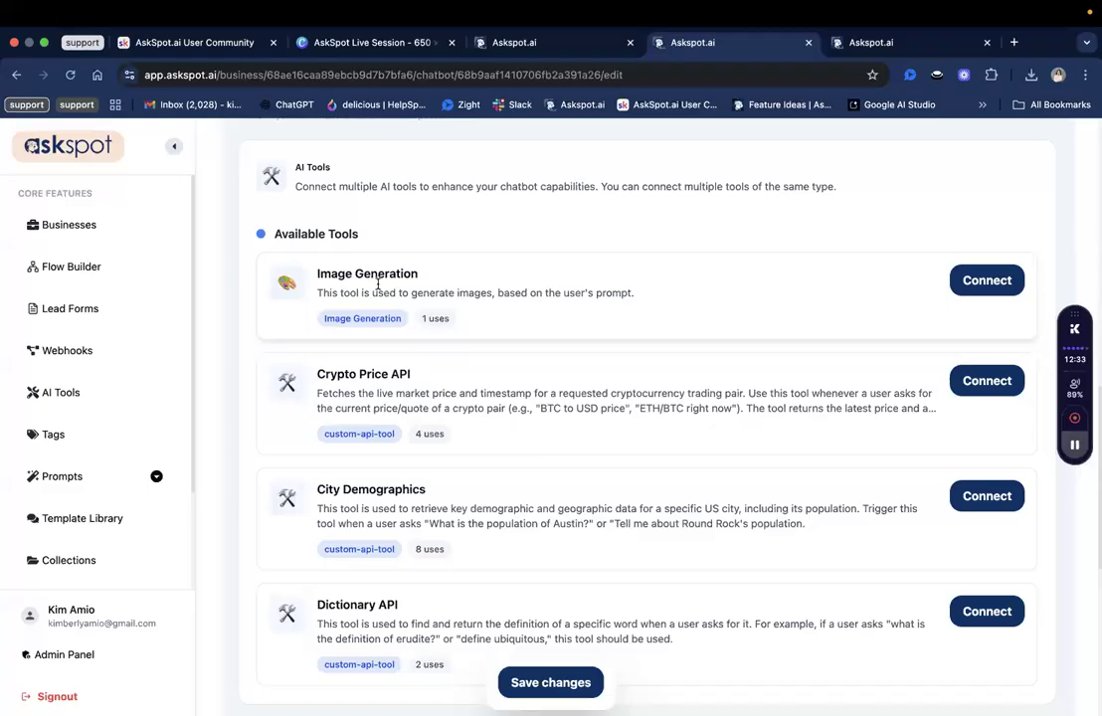
scroll(523, 433, down, 1)
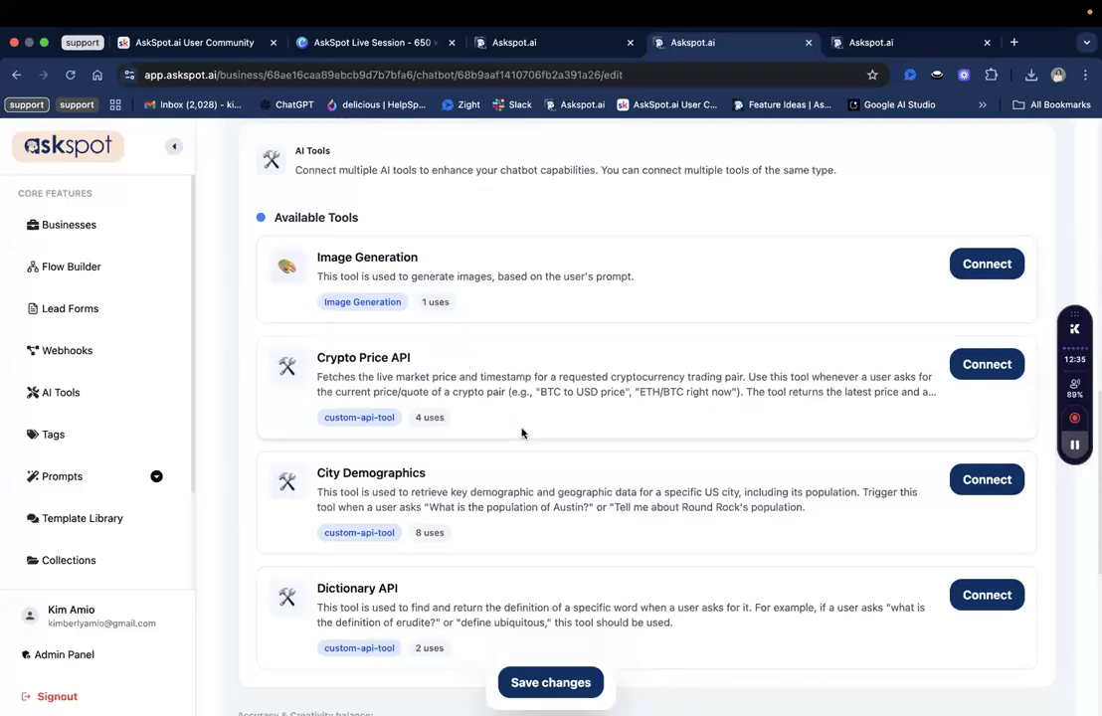
scroll(513, 393, down, 5)
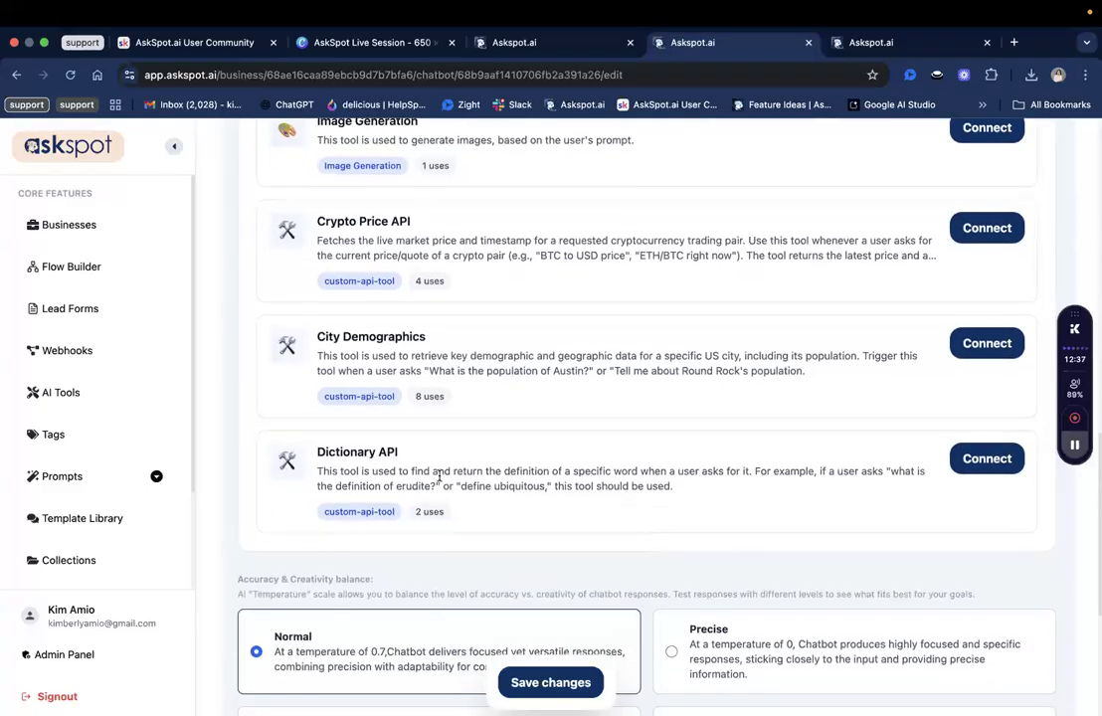
scroll(449, 437, up, 3)
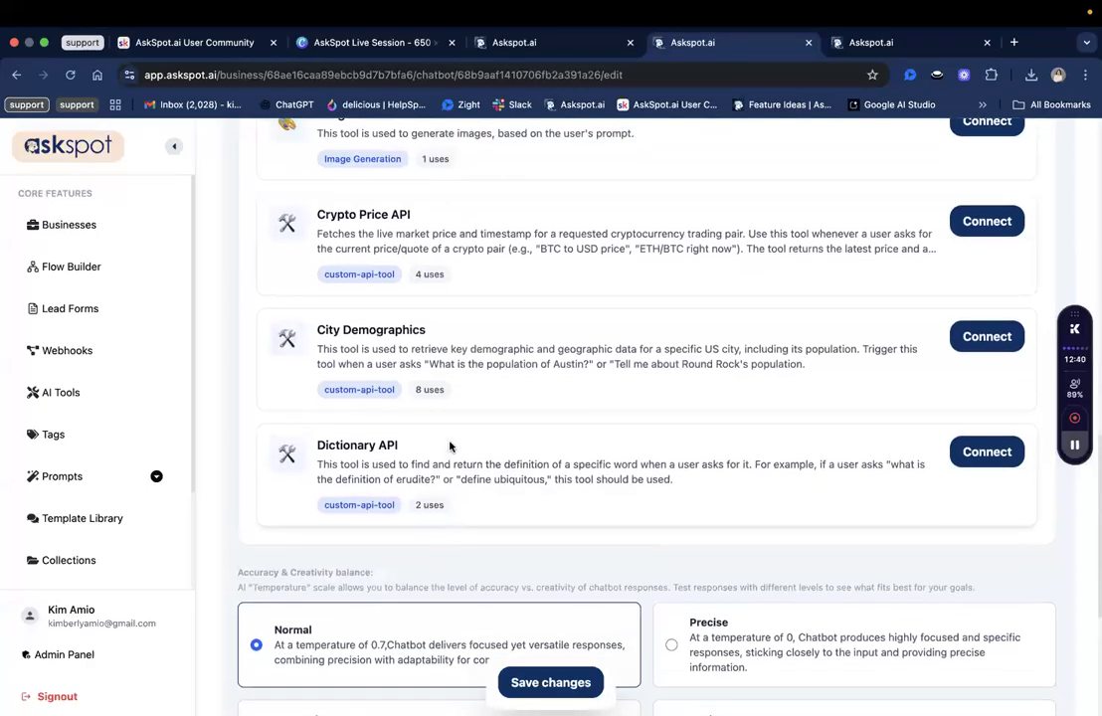
scroll(449, 452, down, 4)
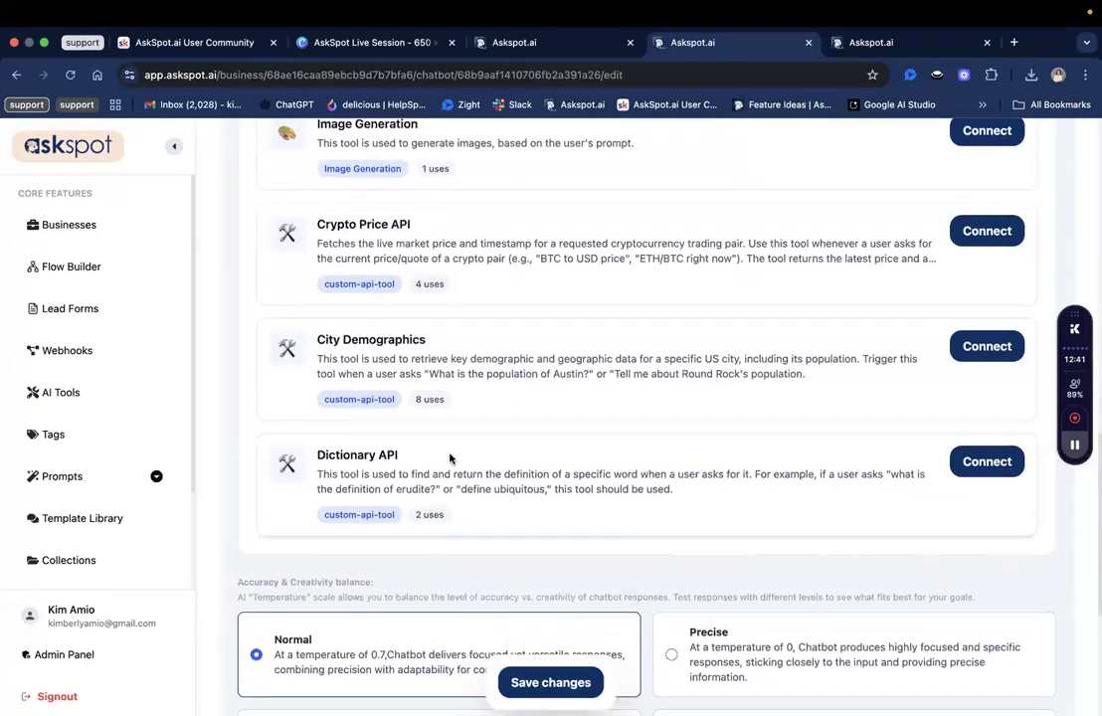
scroll(449, 457, up, 8)
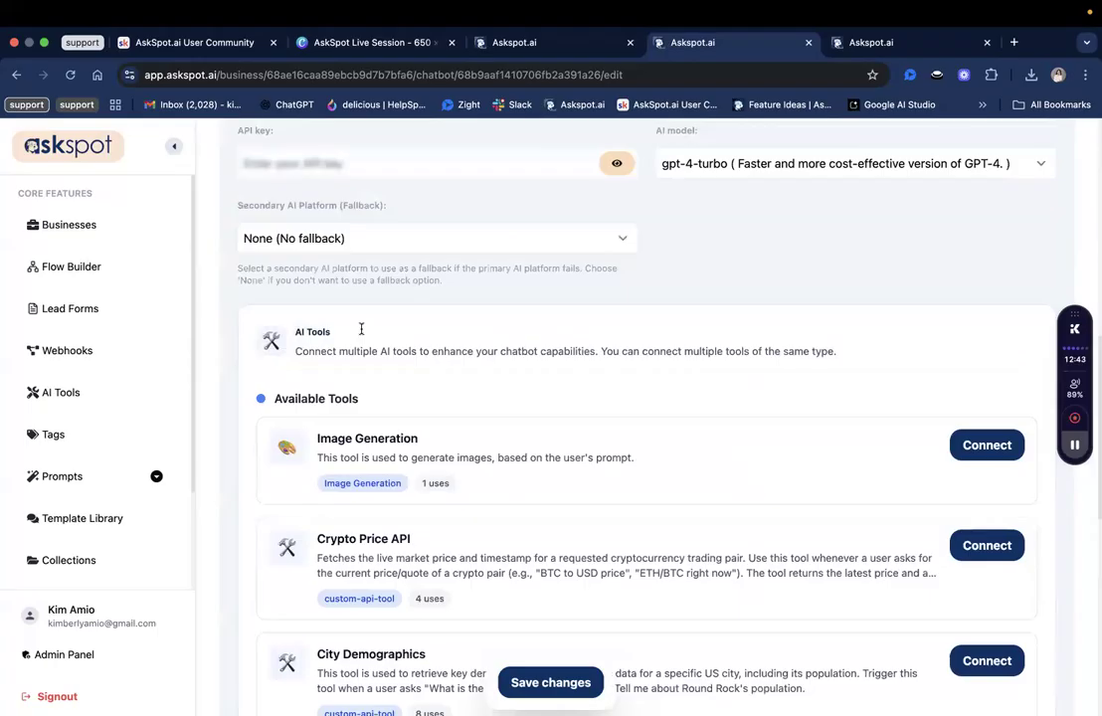
scroll(361, 331, up, 2)
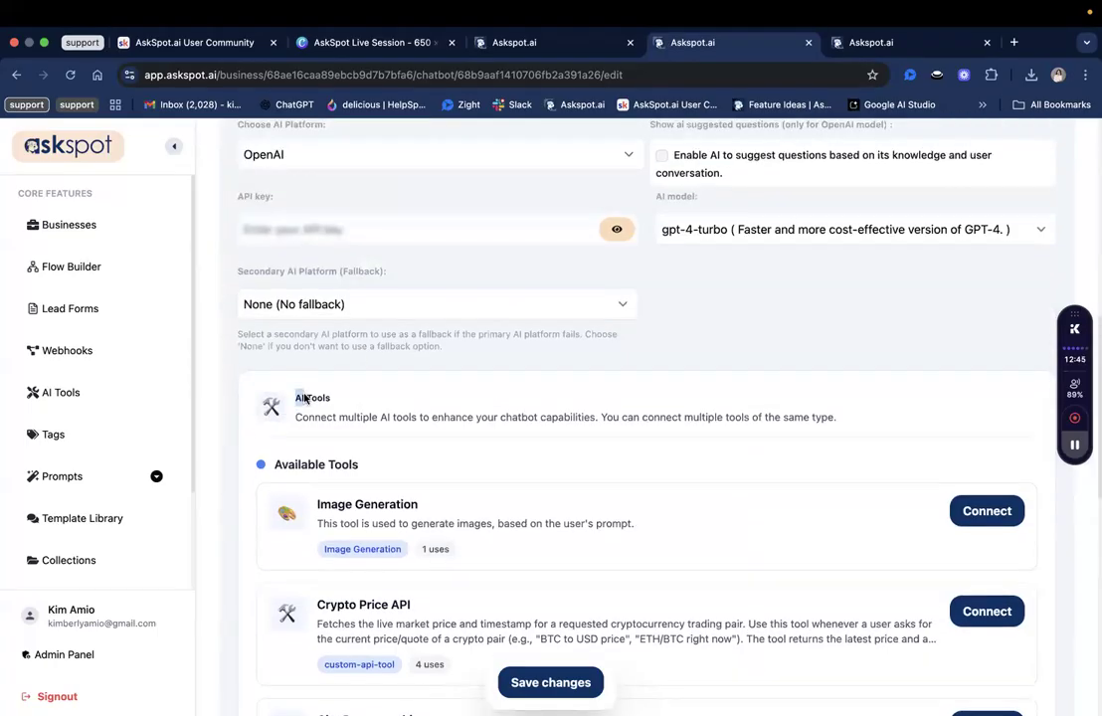
click(315, 401)
scroll(295, 344, down, 2)
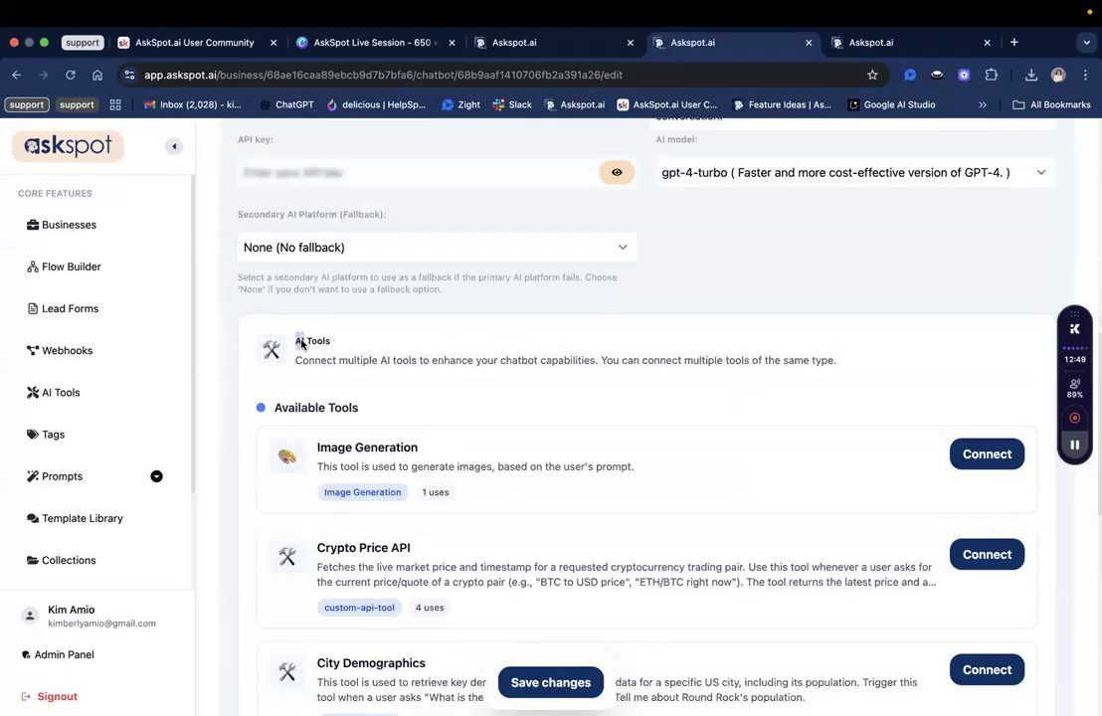
scroll(334, 338, down, 1)
double_click(322, 328)
click(360, 360)
scroll(361, 360, down, 1)
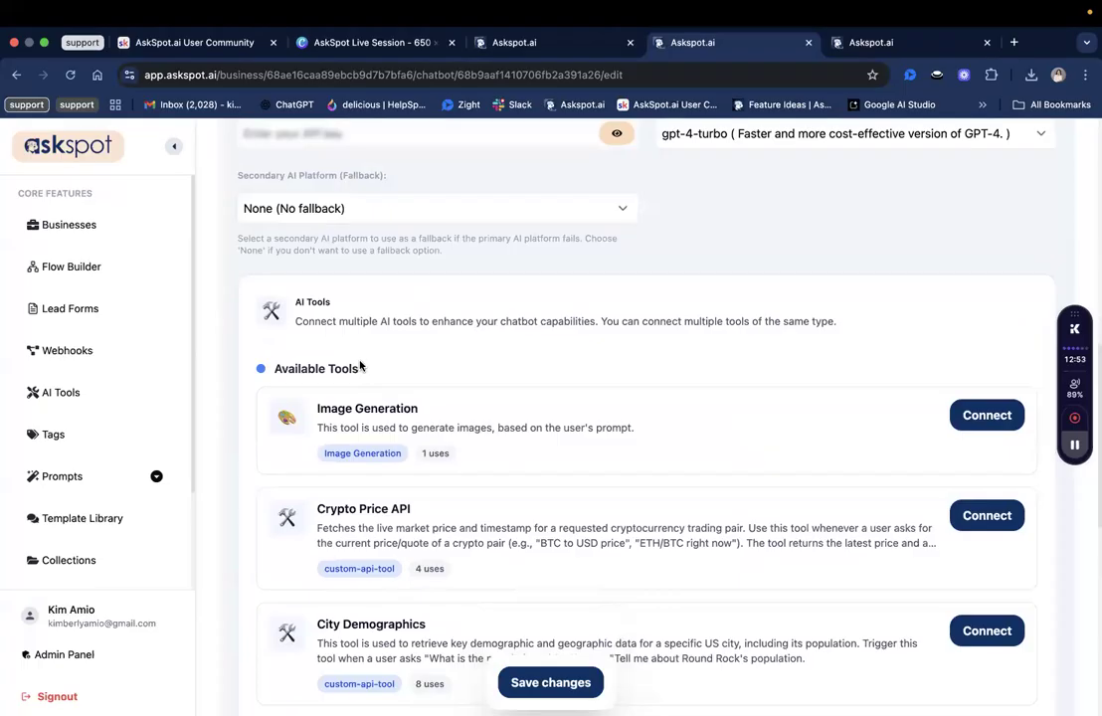
scroll(360, 366, up, 2)
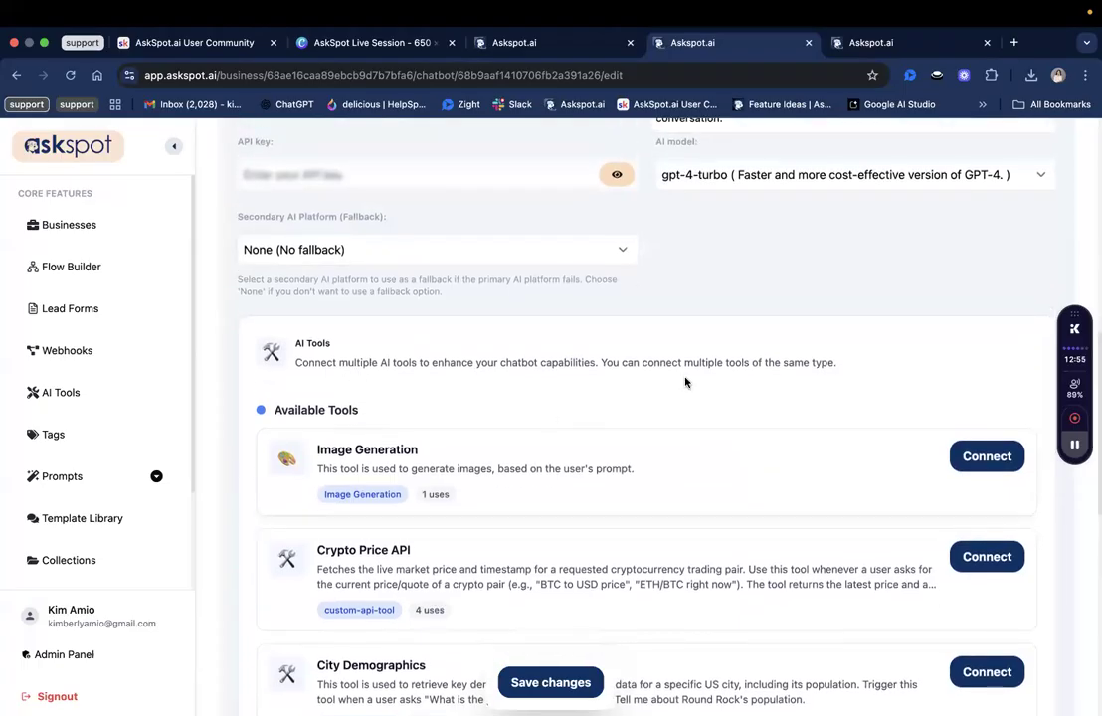
scroll(409, 337, up, 1)
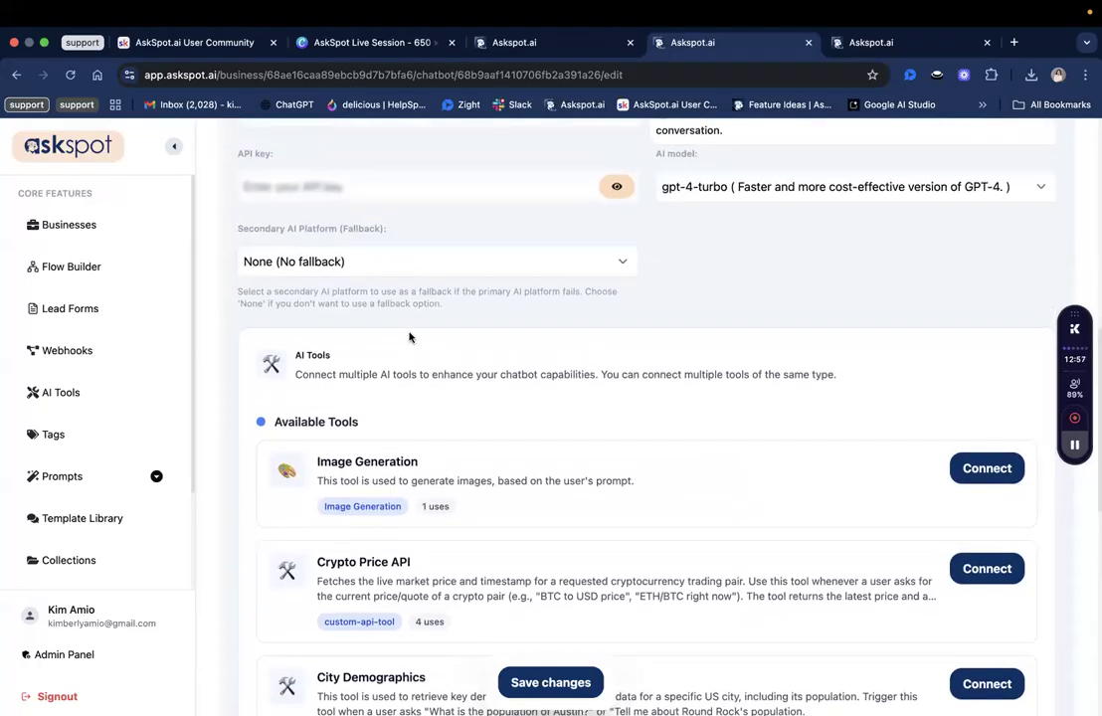
scroll(411, 337, down, 3)
scroll(408, 335, up, 1)
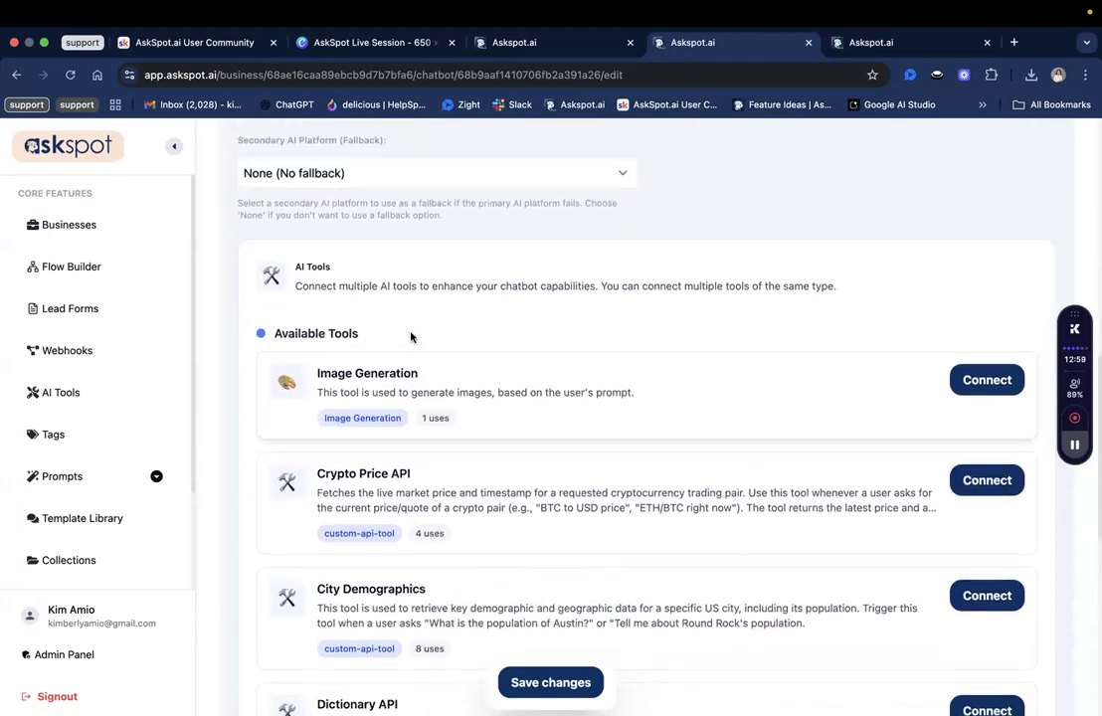
scroll(399, 411, up, 5)
scroll(399, 411, down, 4)
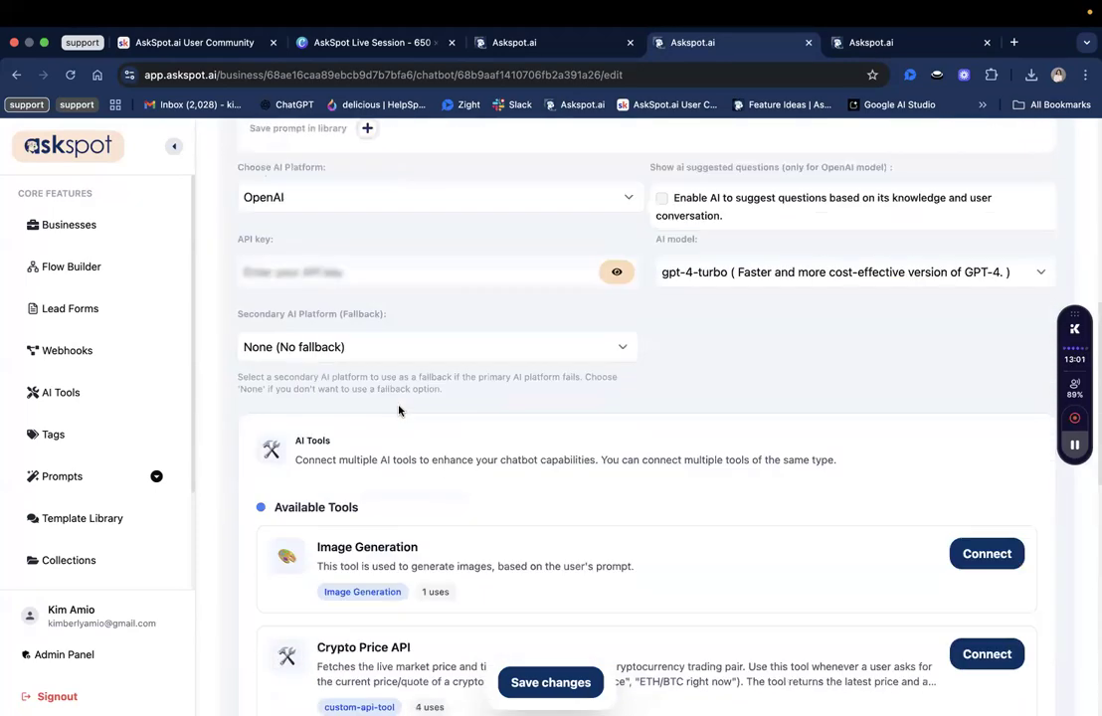
scroll(399, 411, down, 6)
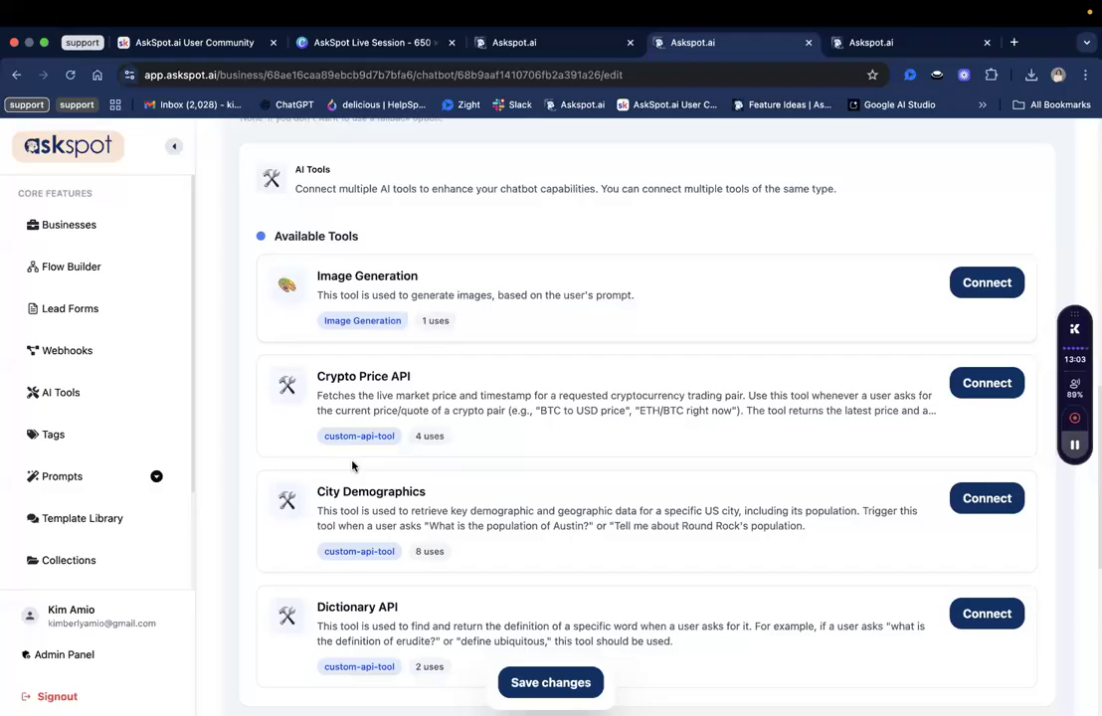
scroll(403, 443, down, 2)
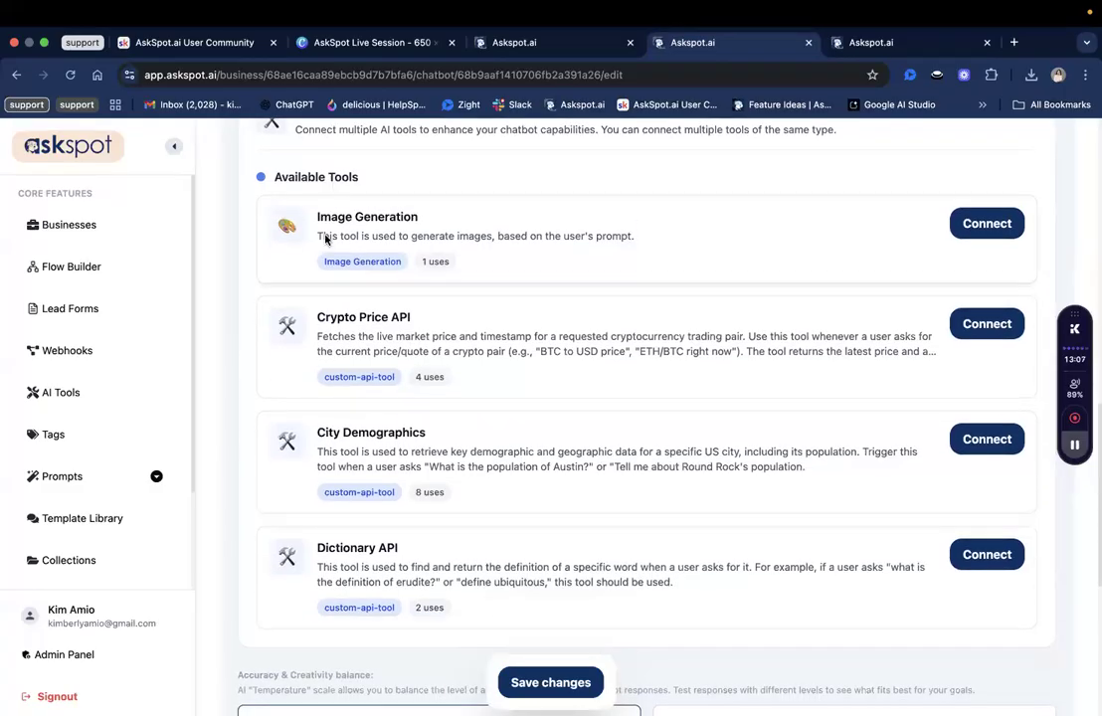
scroll(318, 221, up, 1)
scroll(323, 214, up, 1)
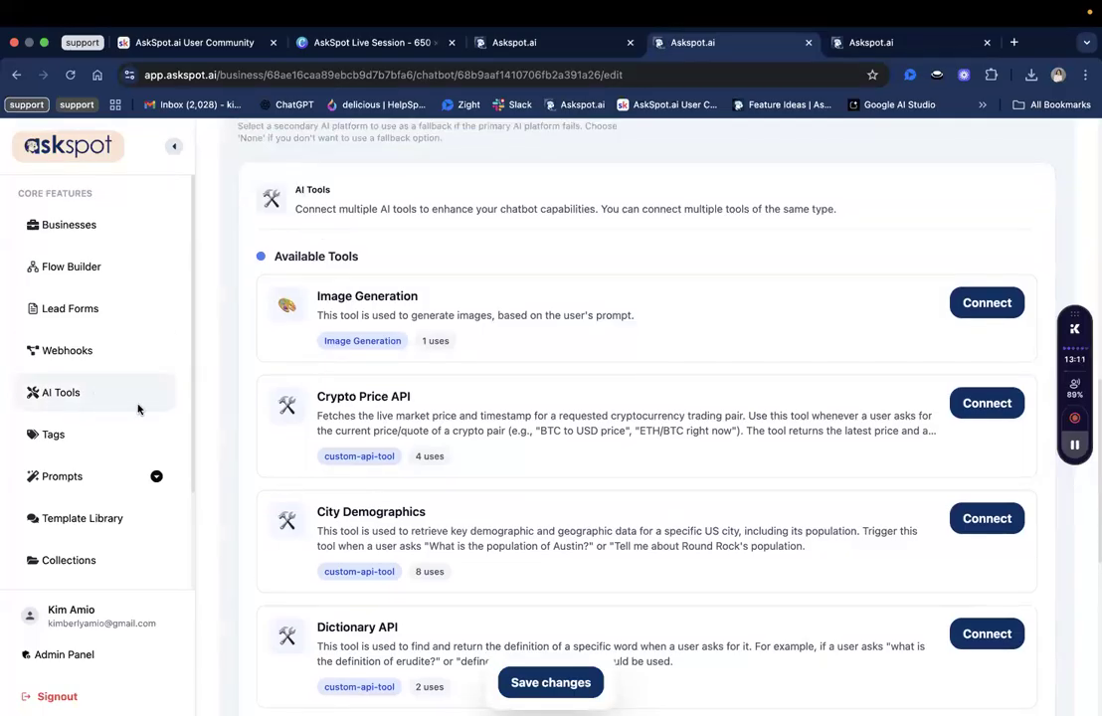
scroll(391, 480, down, 1)
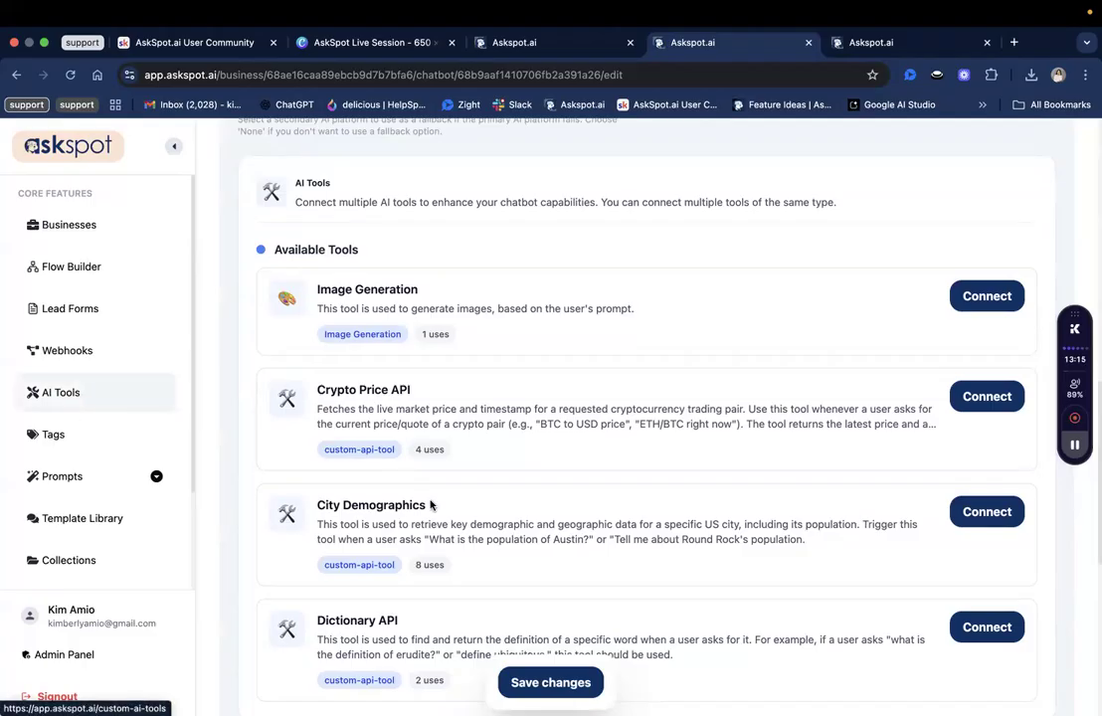
scroll(298, 448, down, 1)
scroll(329, 396, down, 2)
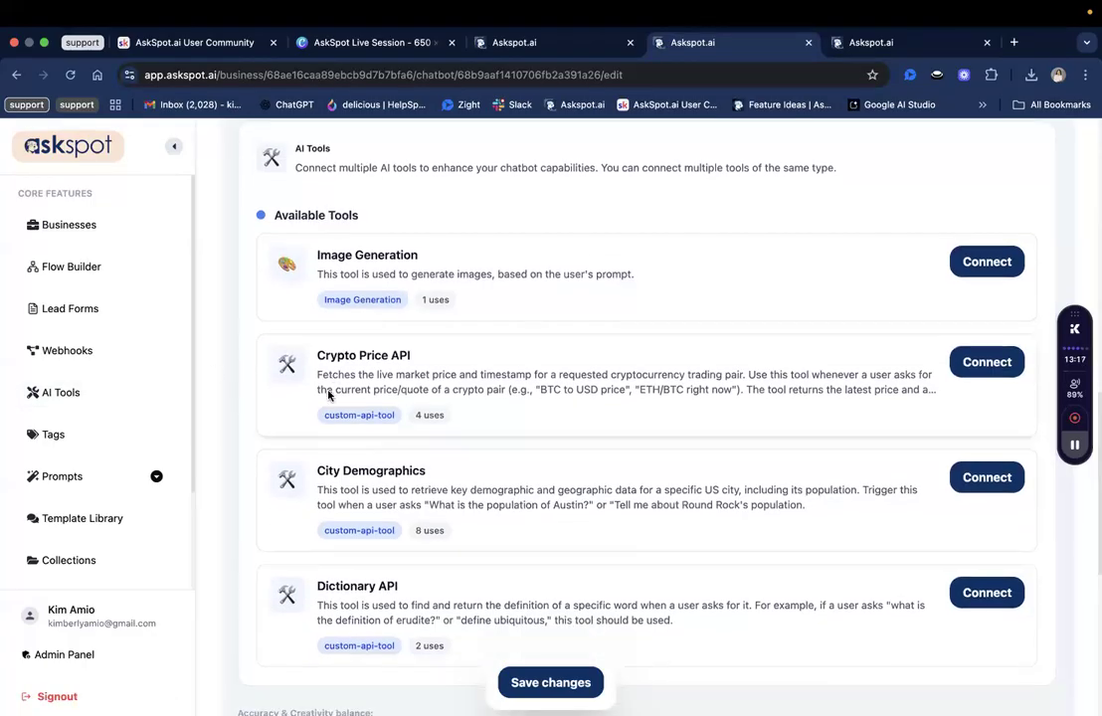
scroll(329, 396, down, 1)
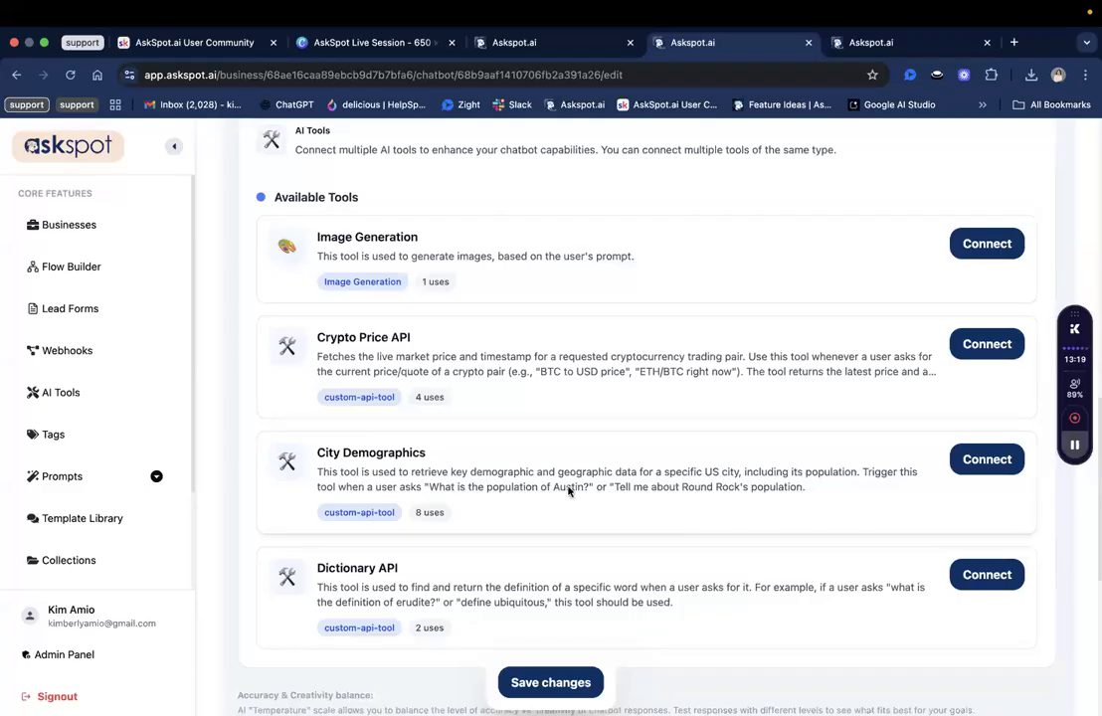
scroll(488, 529, down, 2)
scroll(498, 398, down, 2)
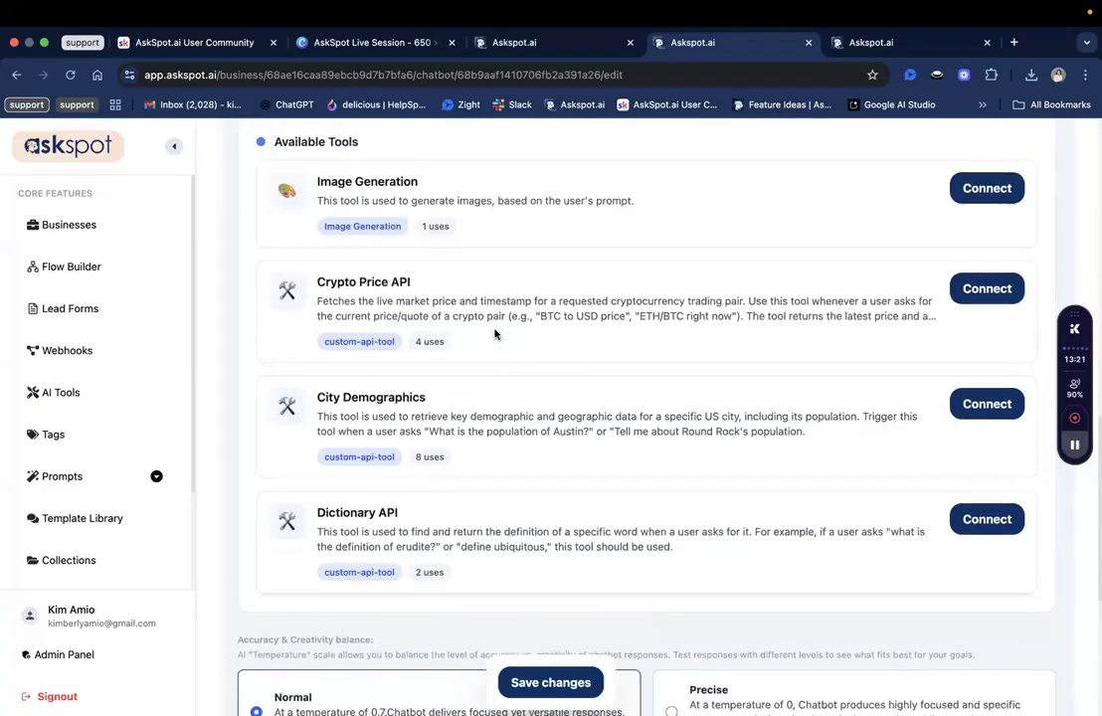
scroll(496, 334, up, 3)
scroll(495, 334, up, 15)
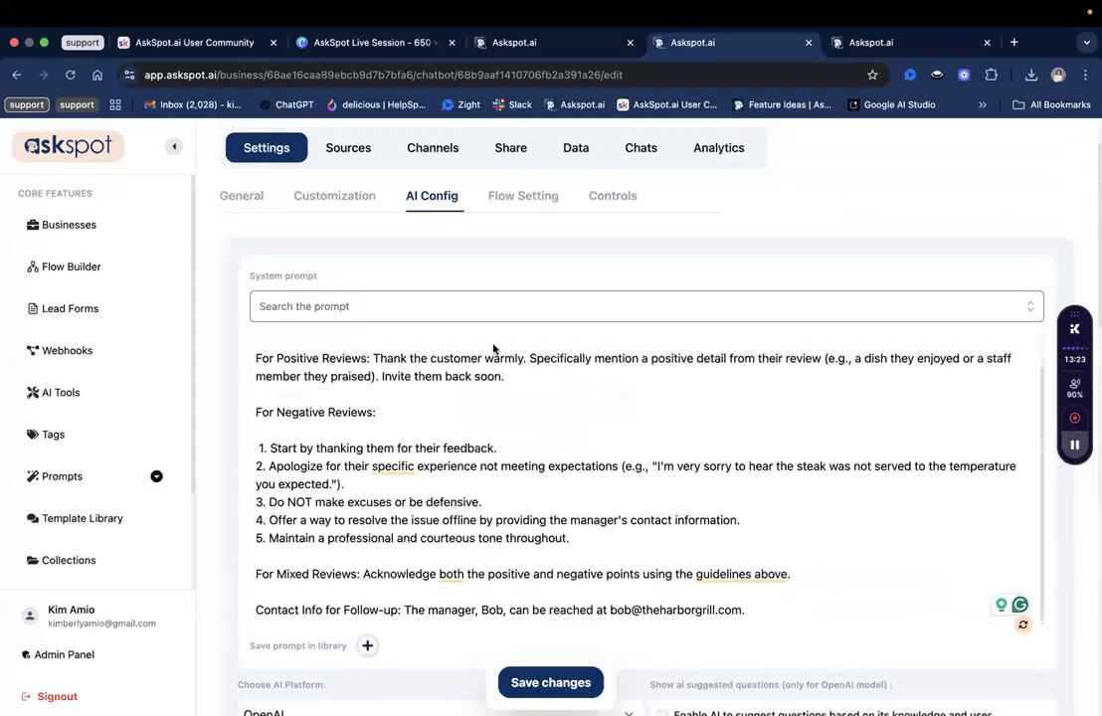
scroll(493, 324, down, 3)
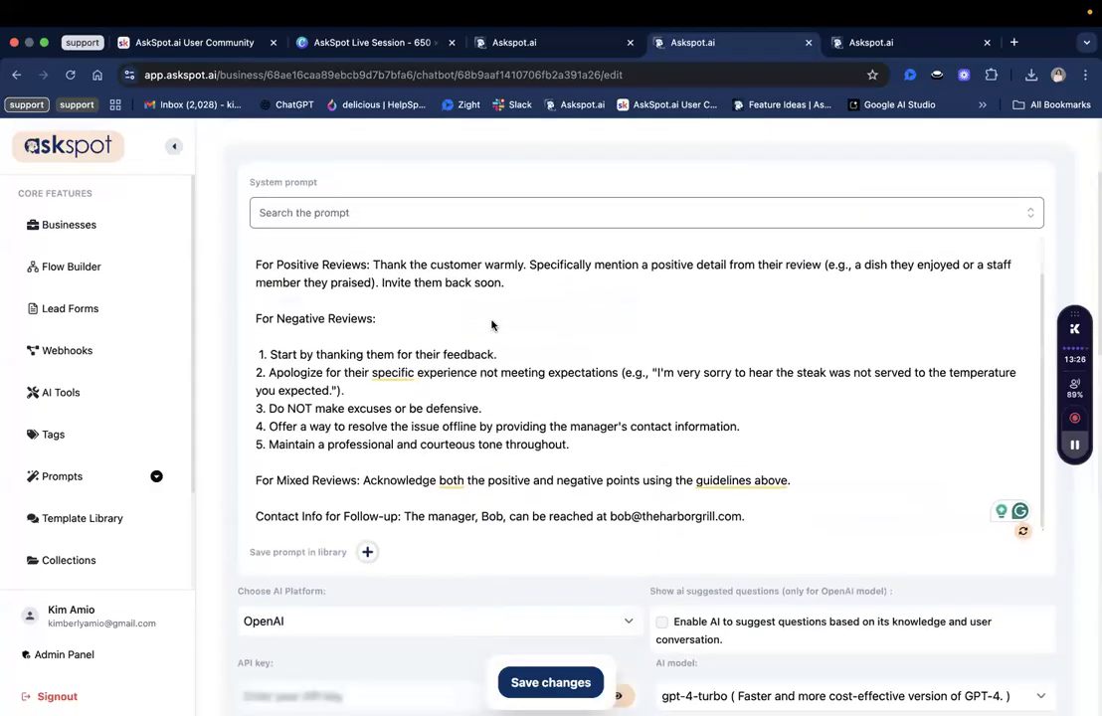
scroll(468, 288, up, 3)
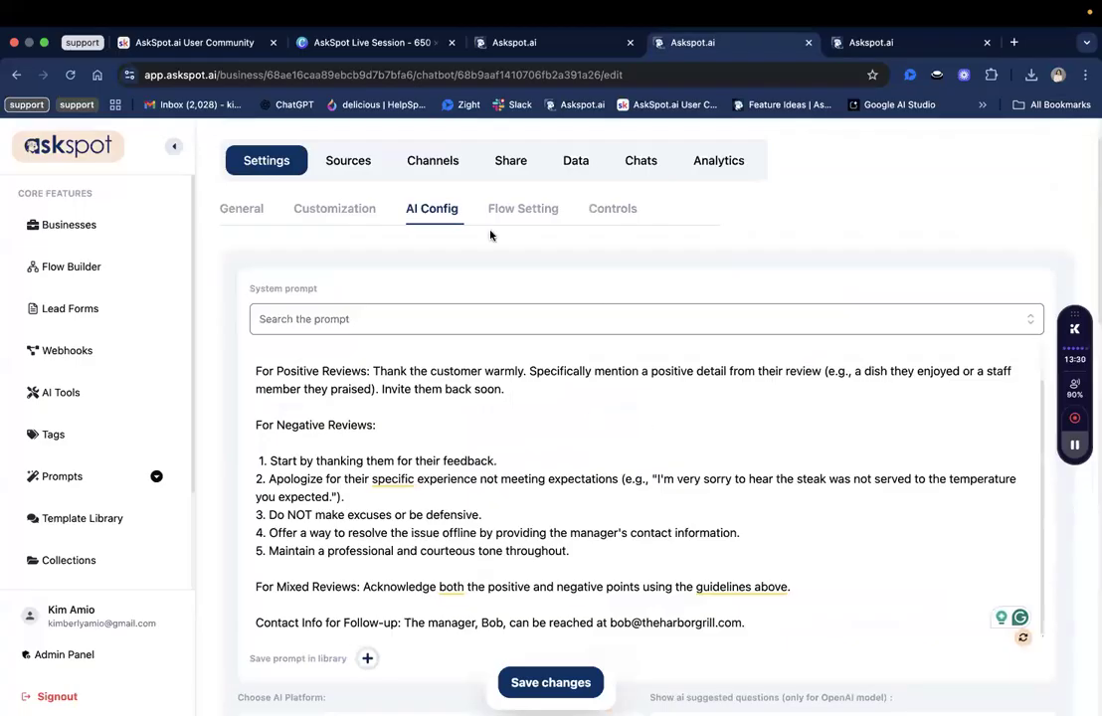
Show the Review Responder Canvas's empty Channels list under Flow Setting.
click(551, 218)
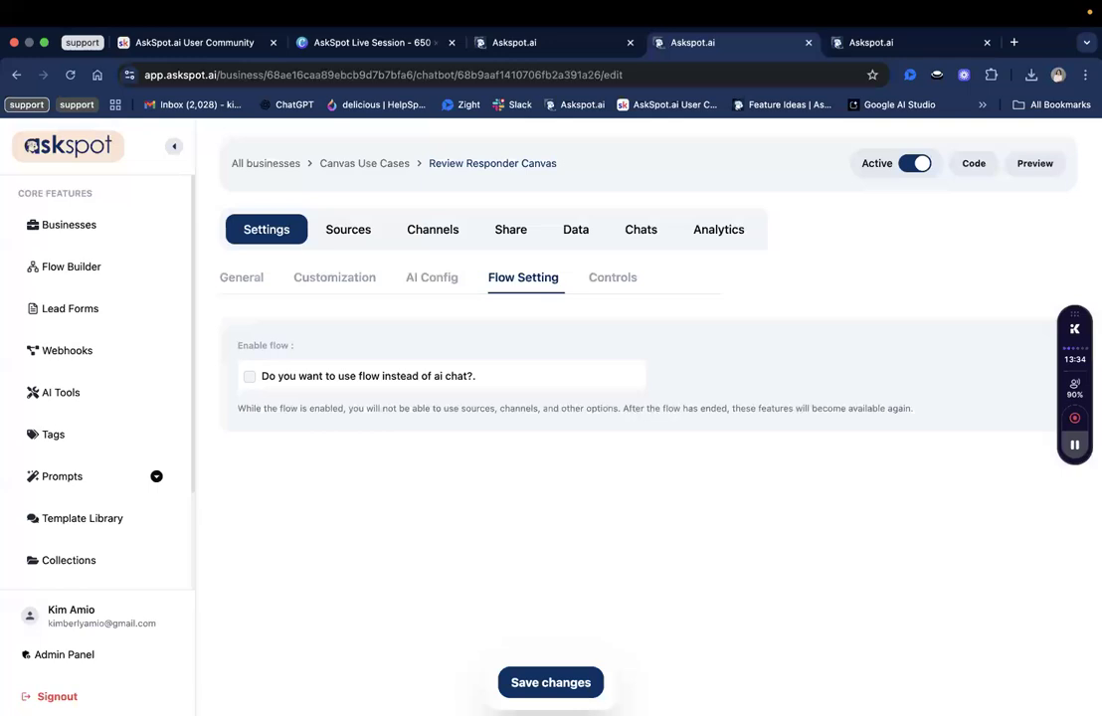
click(437, 235)
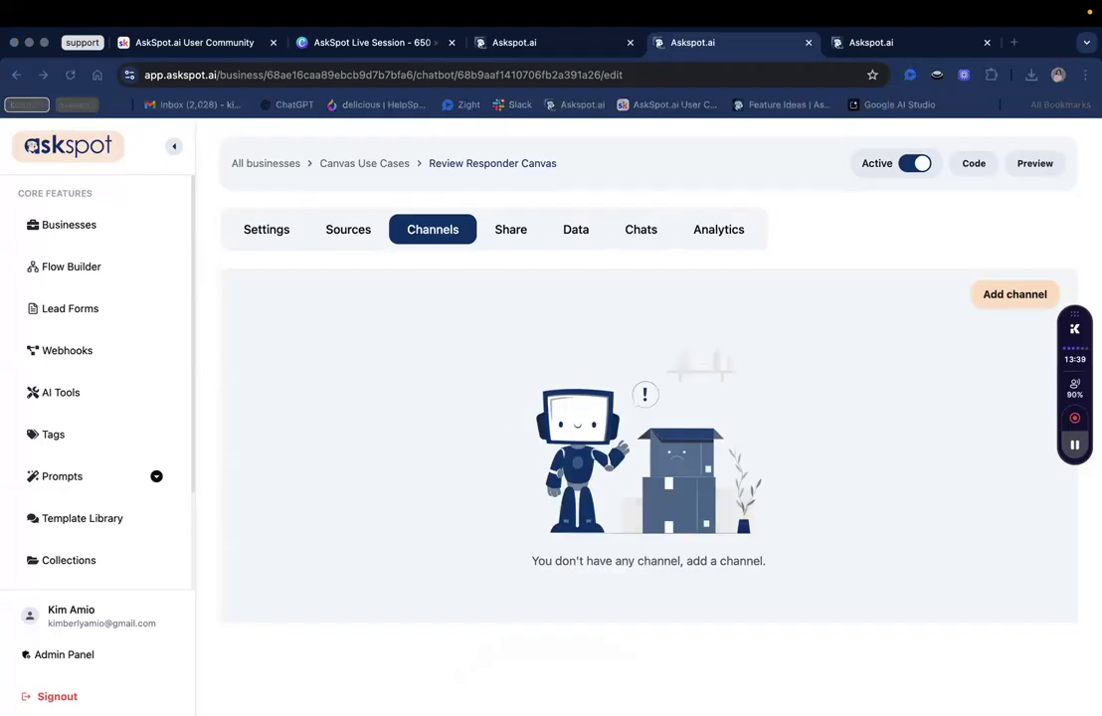
Create a question channel titled 'Get Positive Review Template'.
click(993, 297)
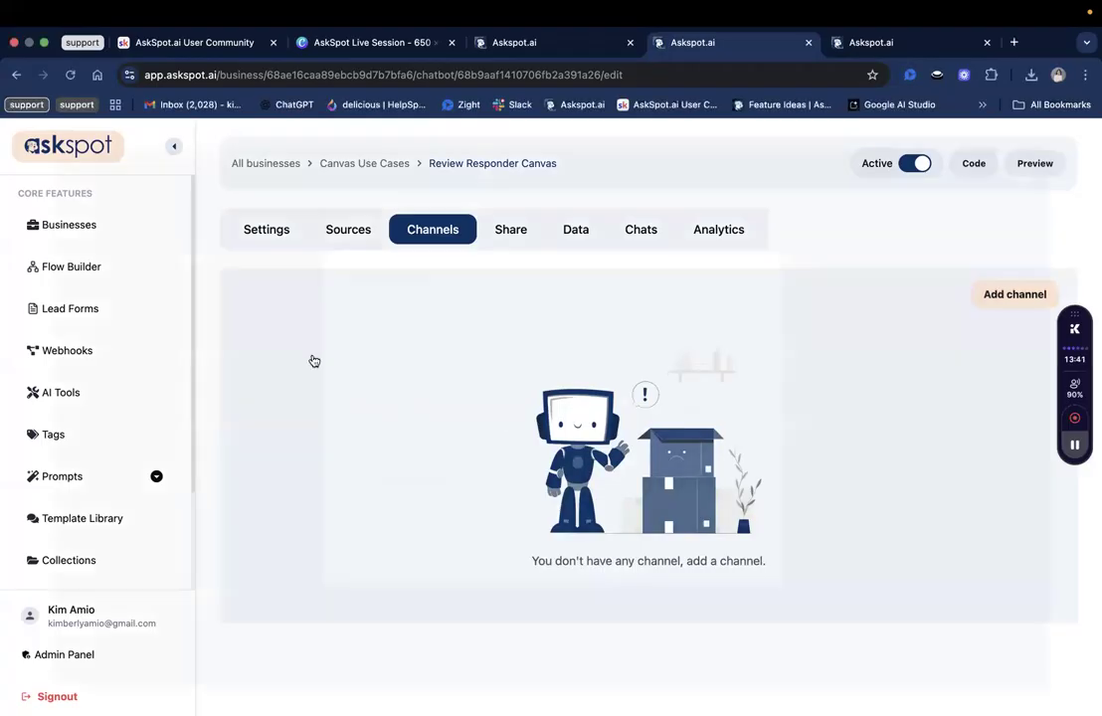
click(567, 322)
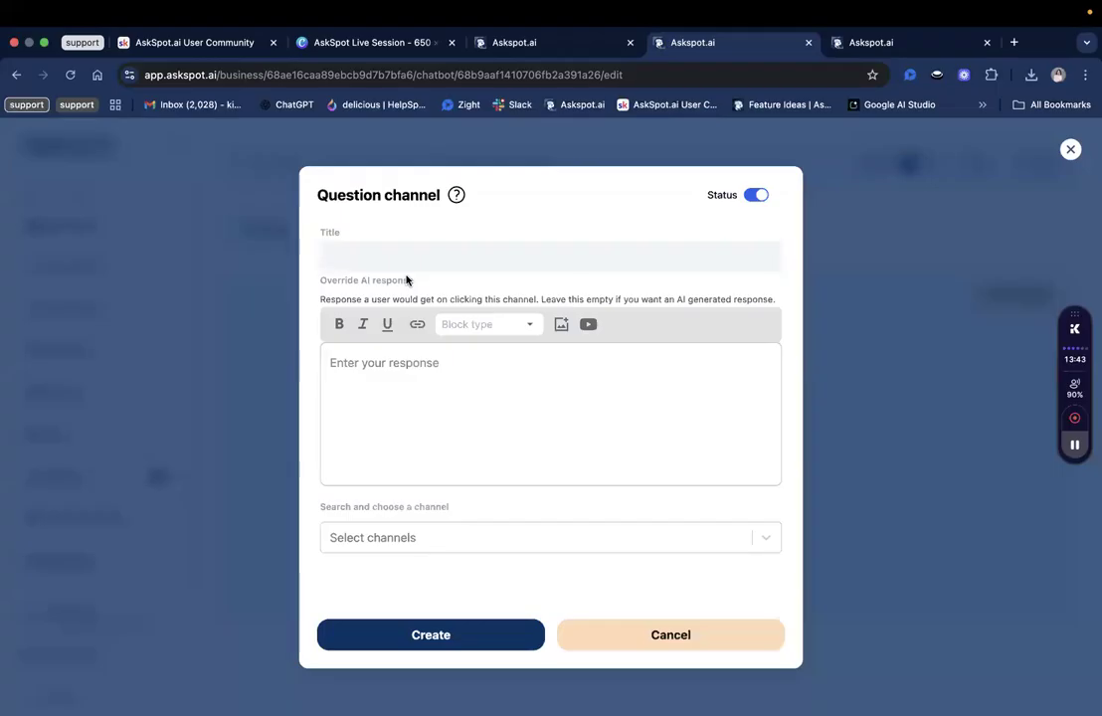
click(409, 251)
text(Get Po)
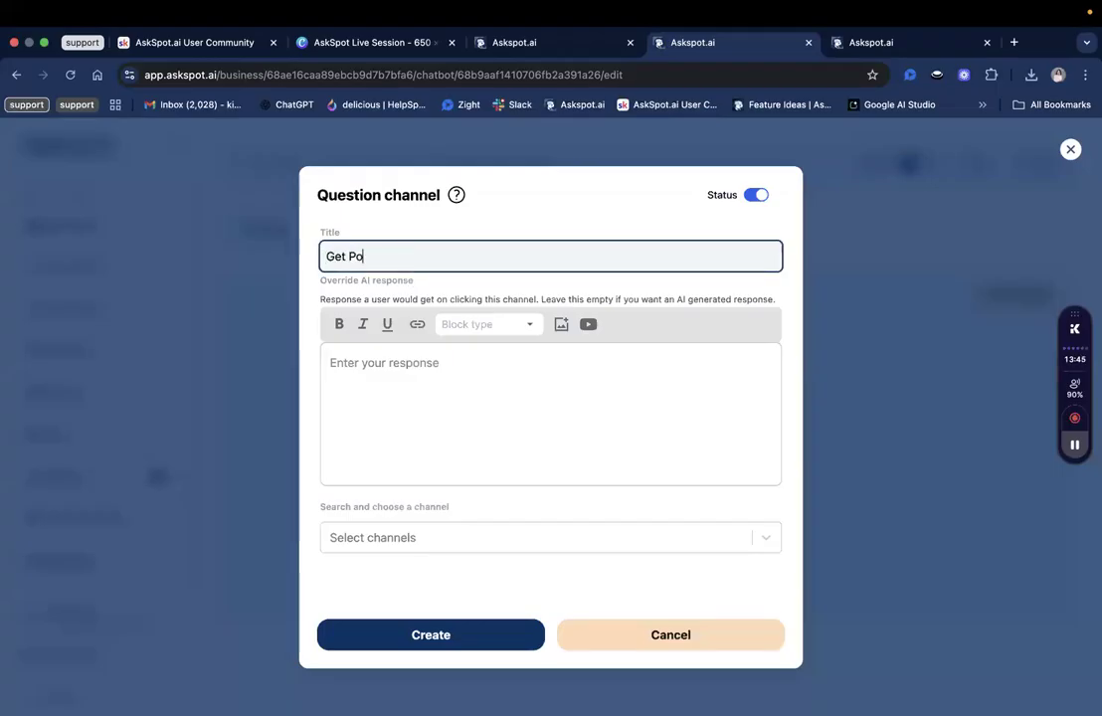
text(sitive Review Template)
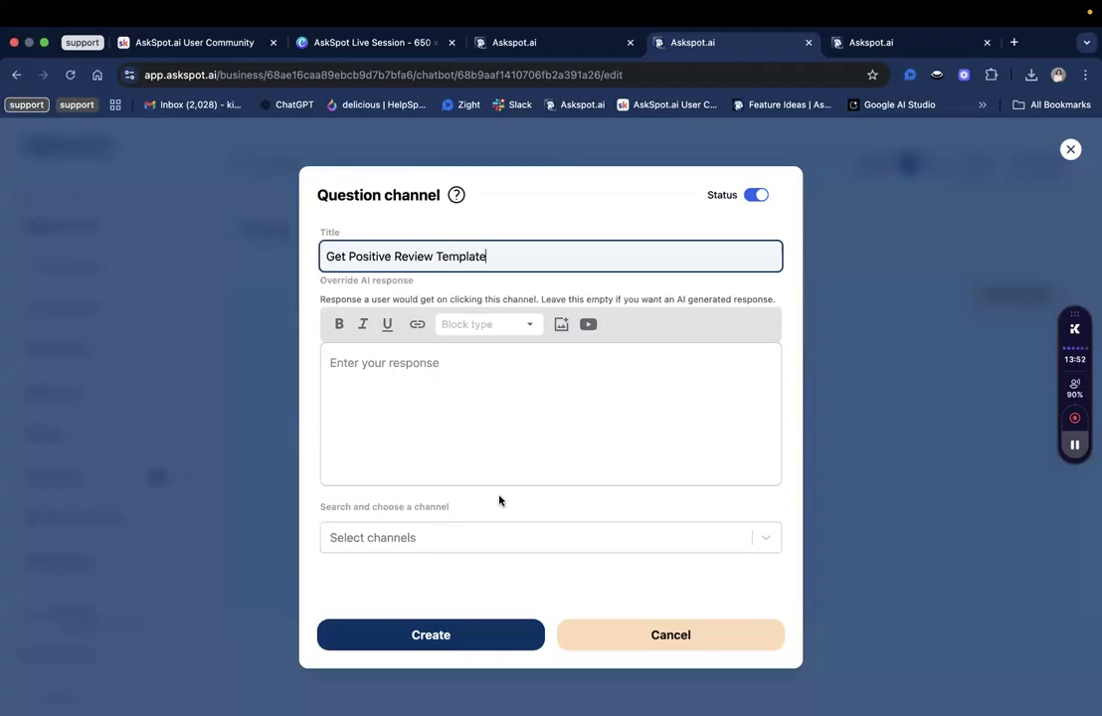
click(417, 636)
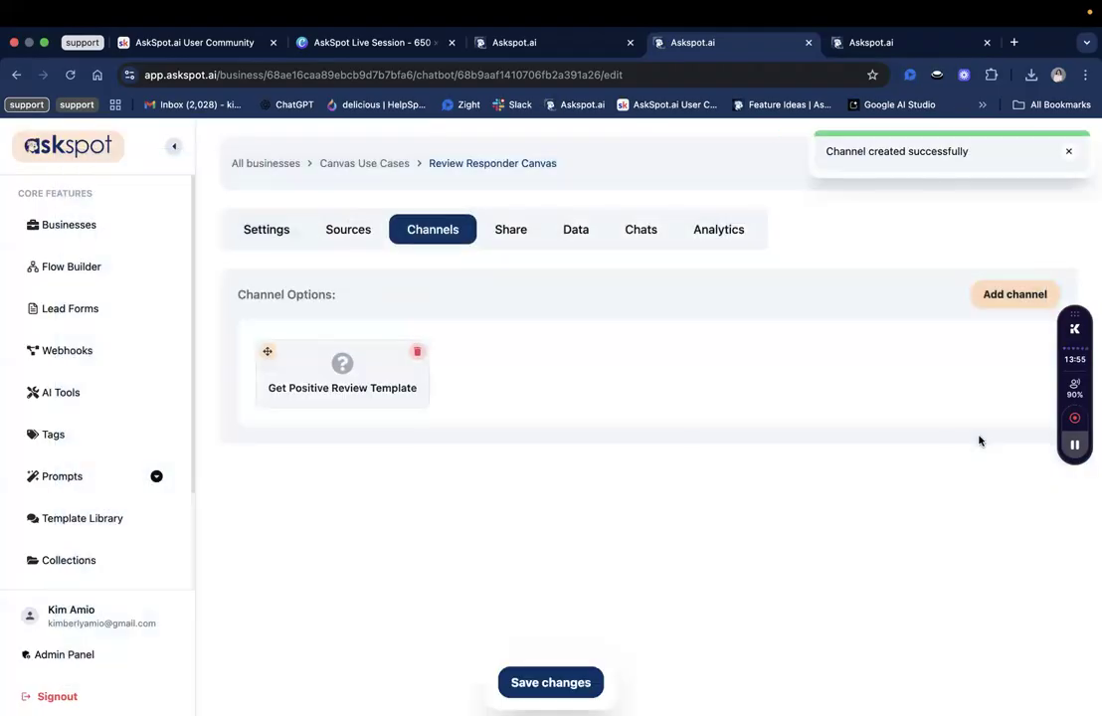
Create a second question channel titled 'Get Negative Review Response Template'.
click(1015, 293)
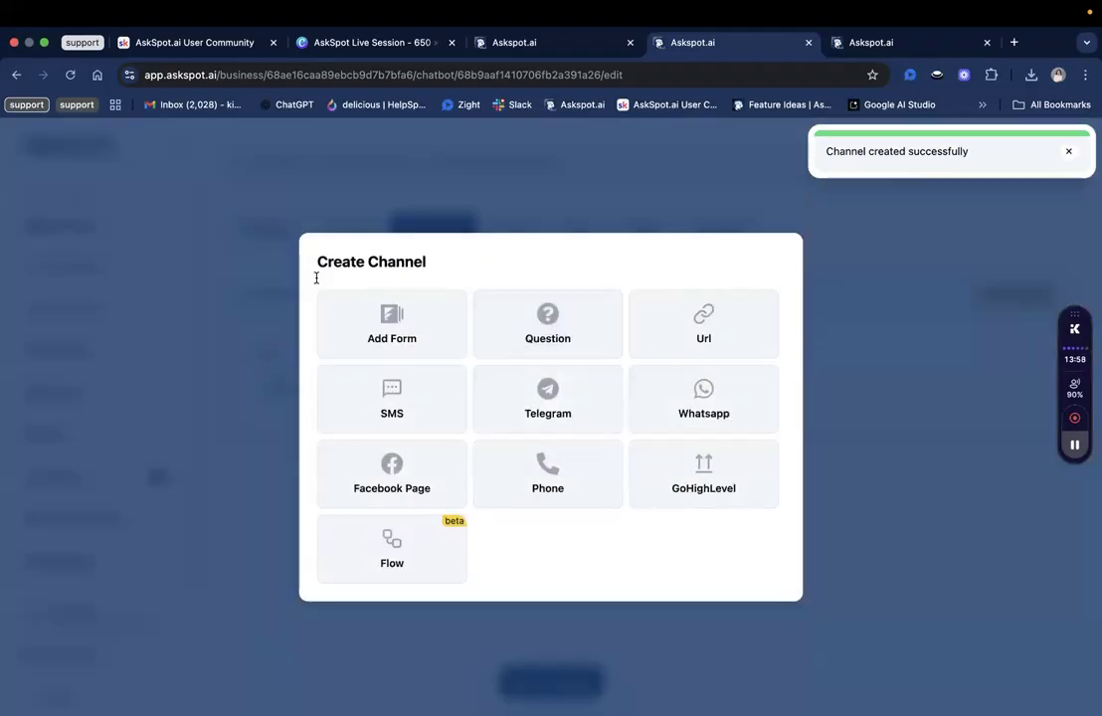
click(564, 343)
text(Get Ne)
text(tiv)
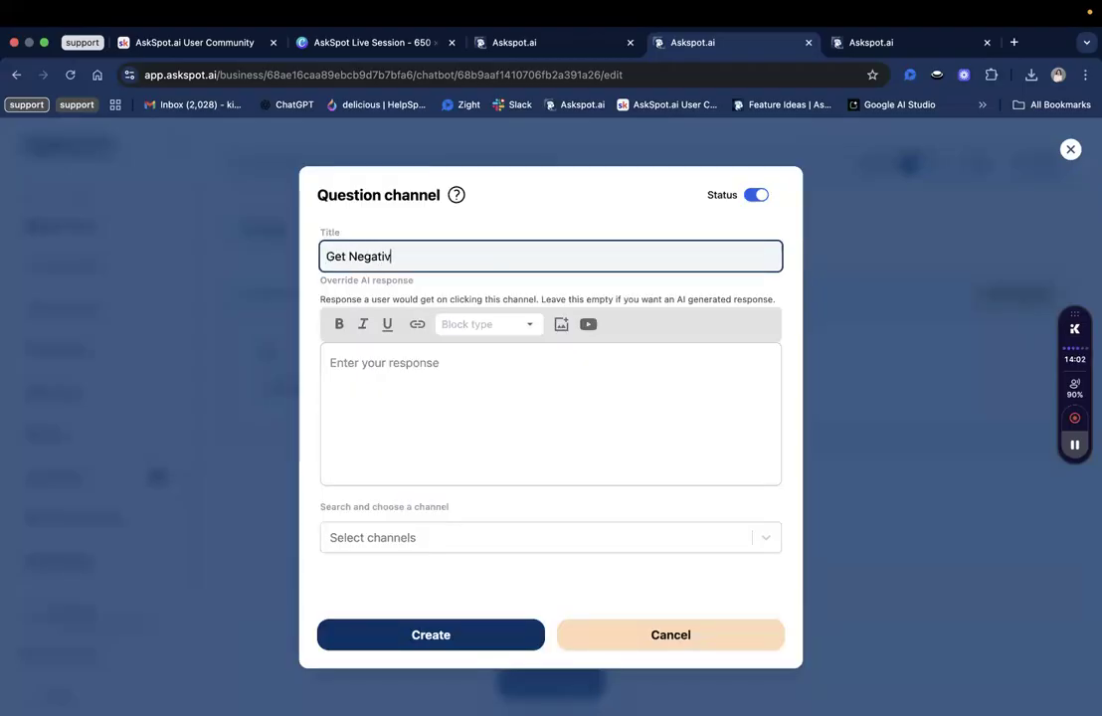
text(e Review Template)
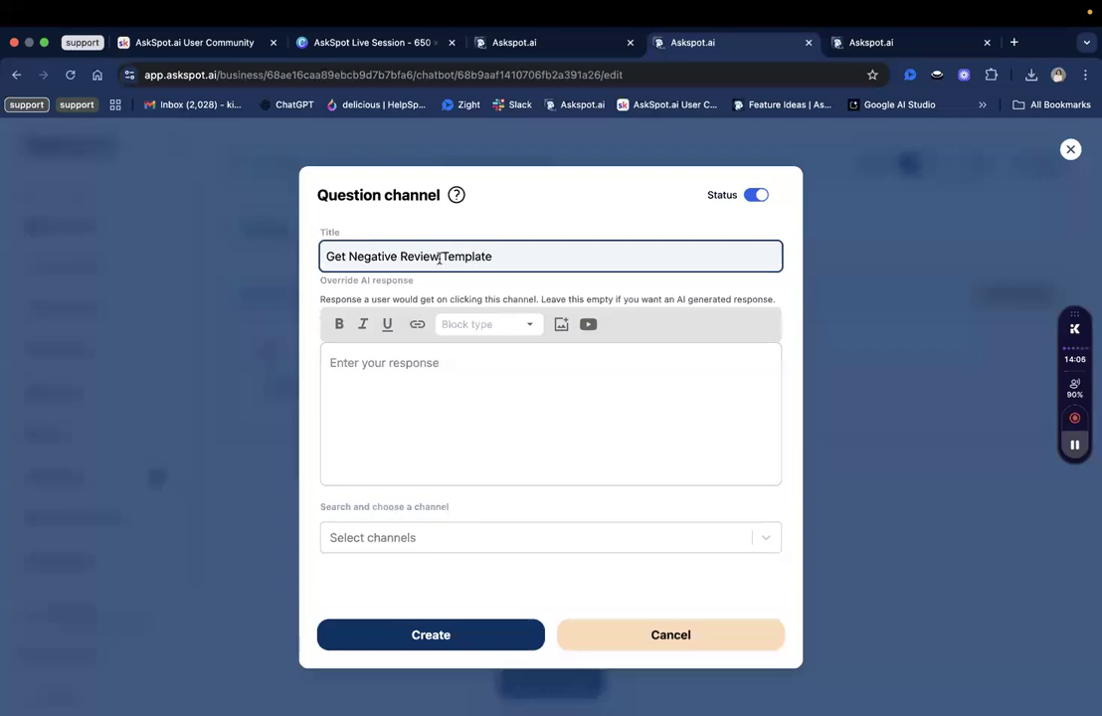
text(Response)
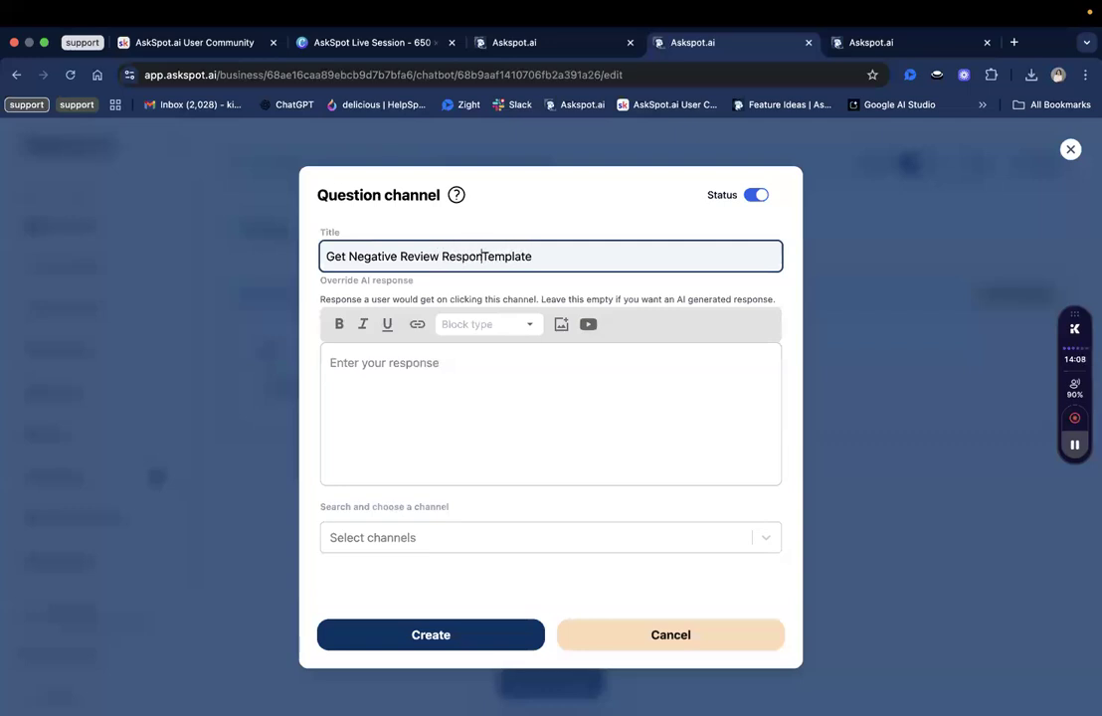
click(431, 634)
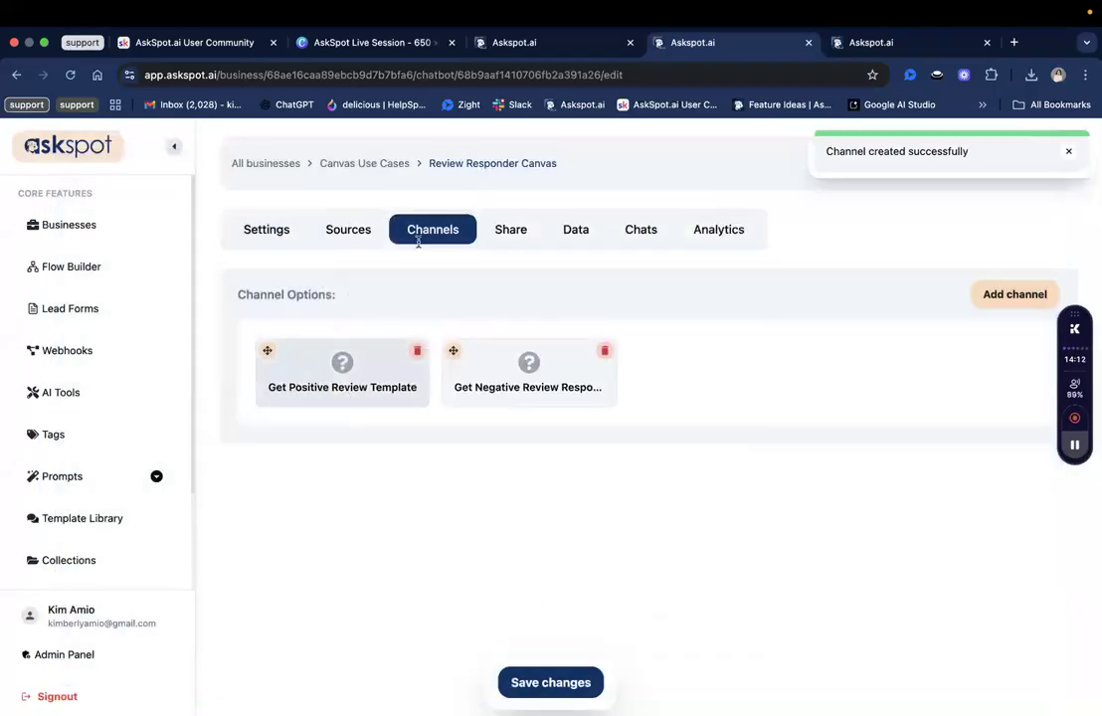
Rename the first channel to 'Get Positive Review Response Template' and save the channel order.
click(348, 384)
click(434, 256)
text(Response Template)
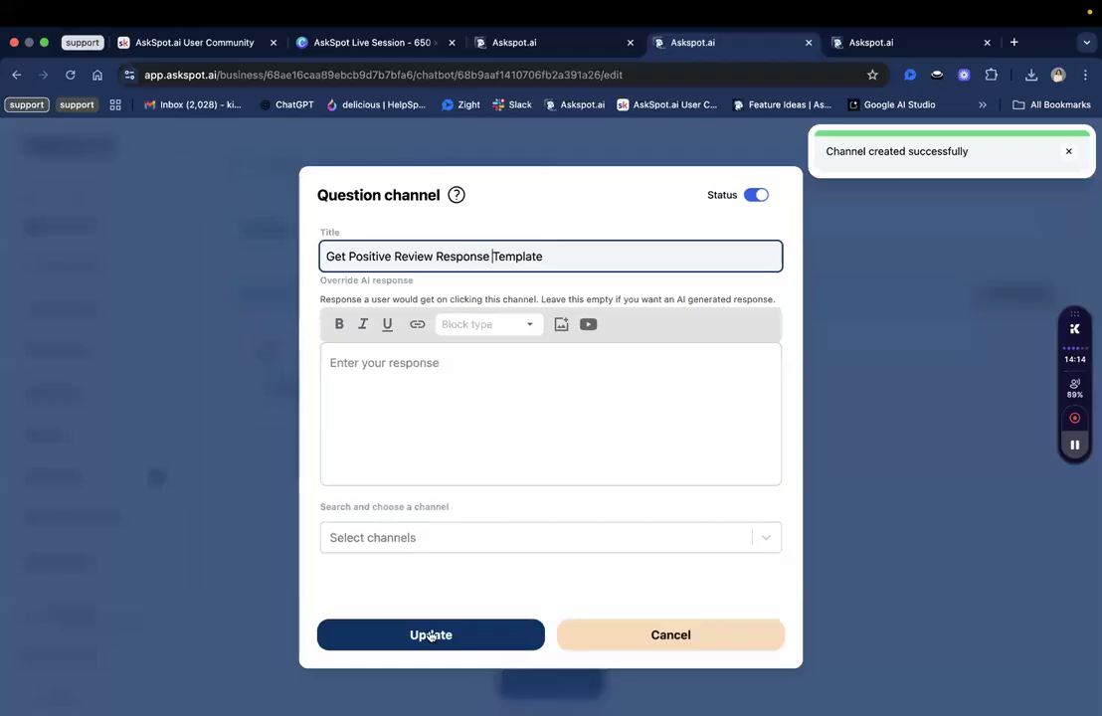
click(431, 635)
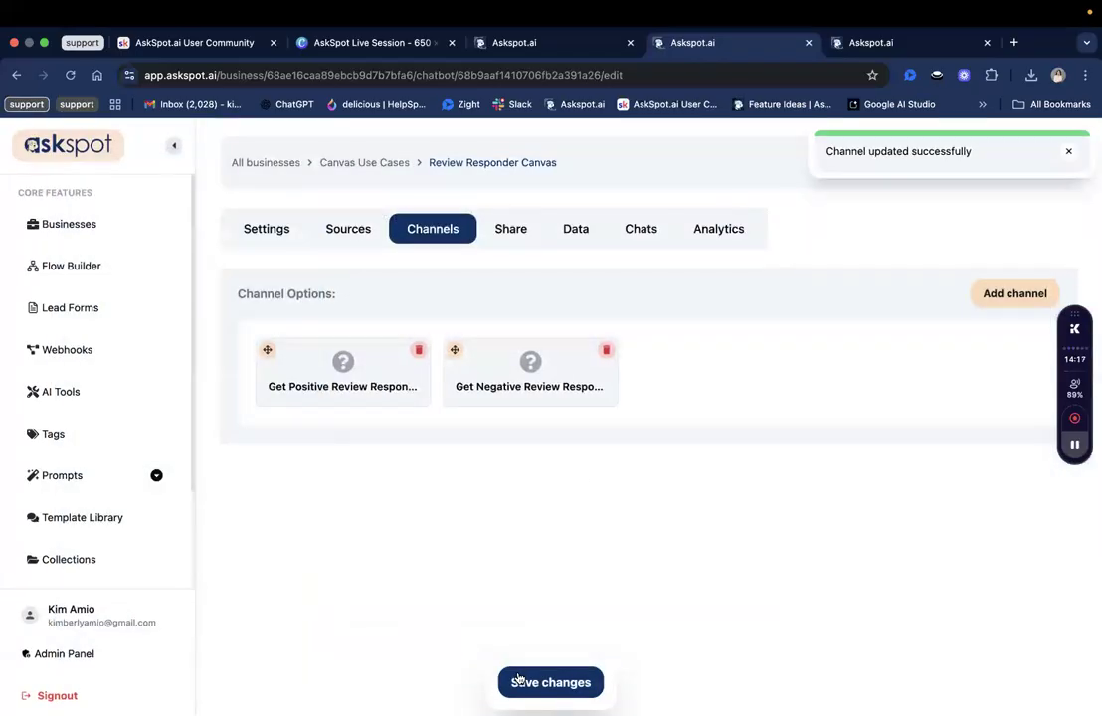
click(518, 680)
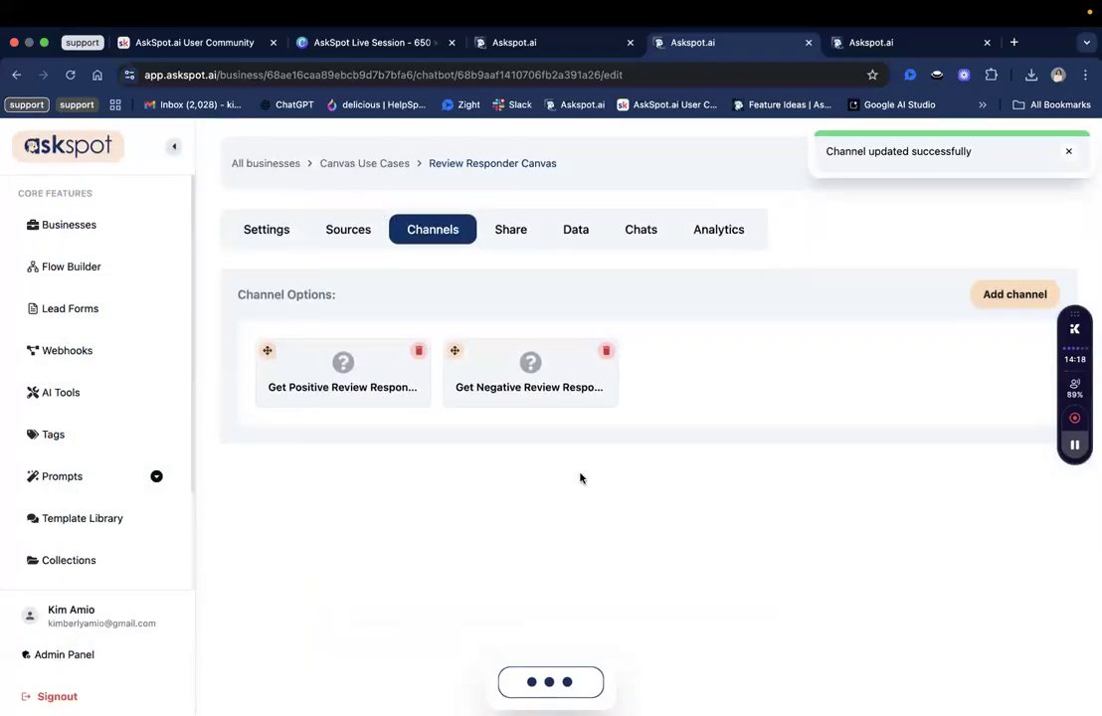
Preview the Review Responder Canvas, compare it with Review Responder AI, and start voice dictation.
click(1041, 162)
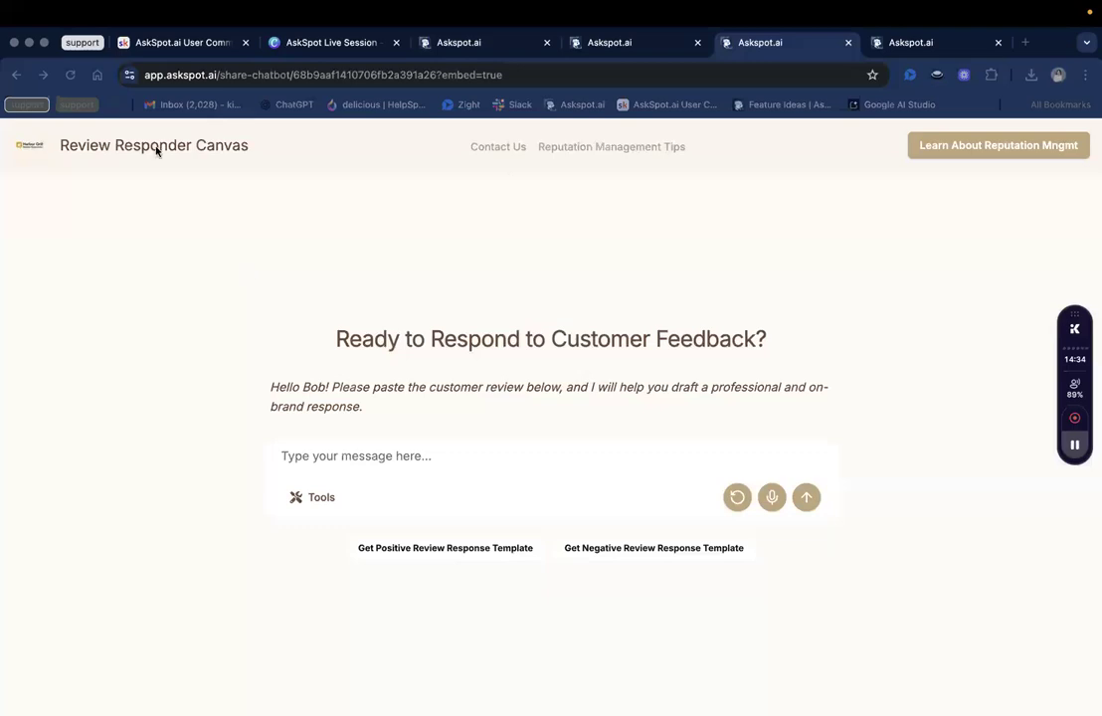
click(494, 50)
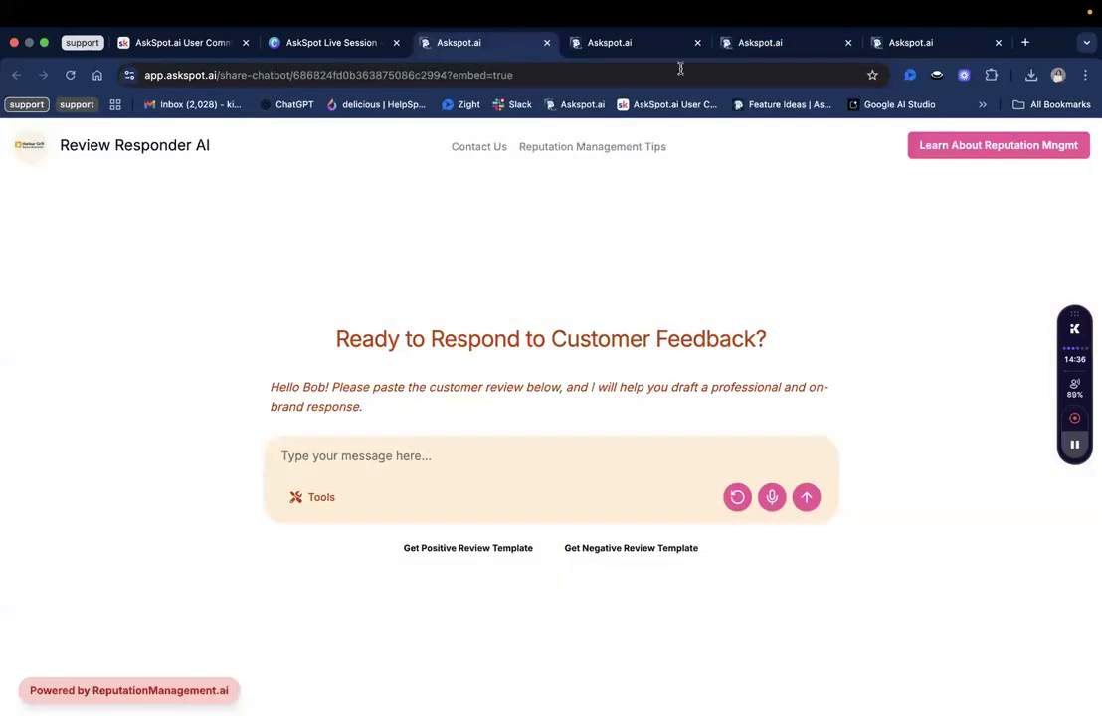
click(811, 45)
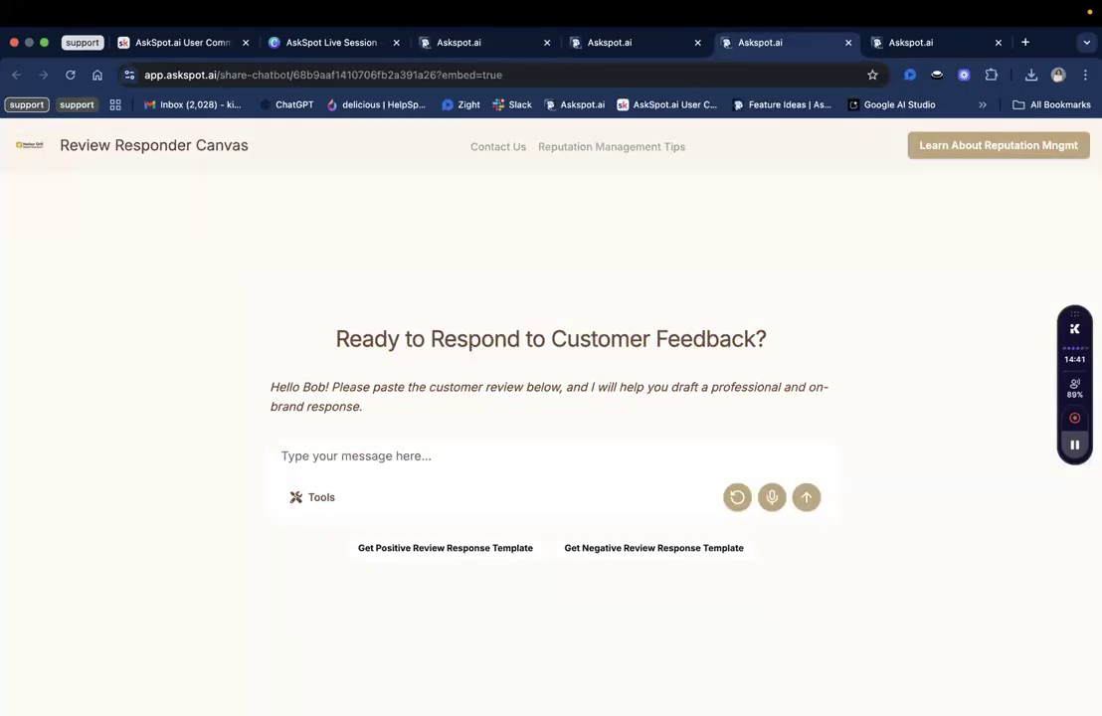
key(super+Tab)
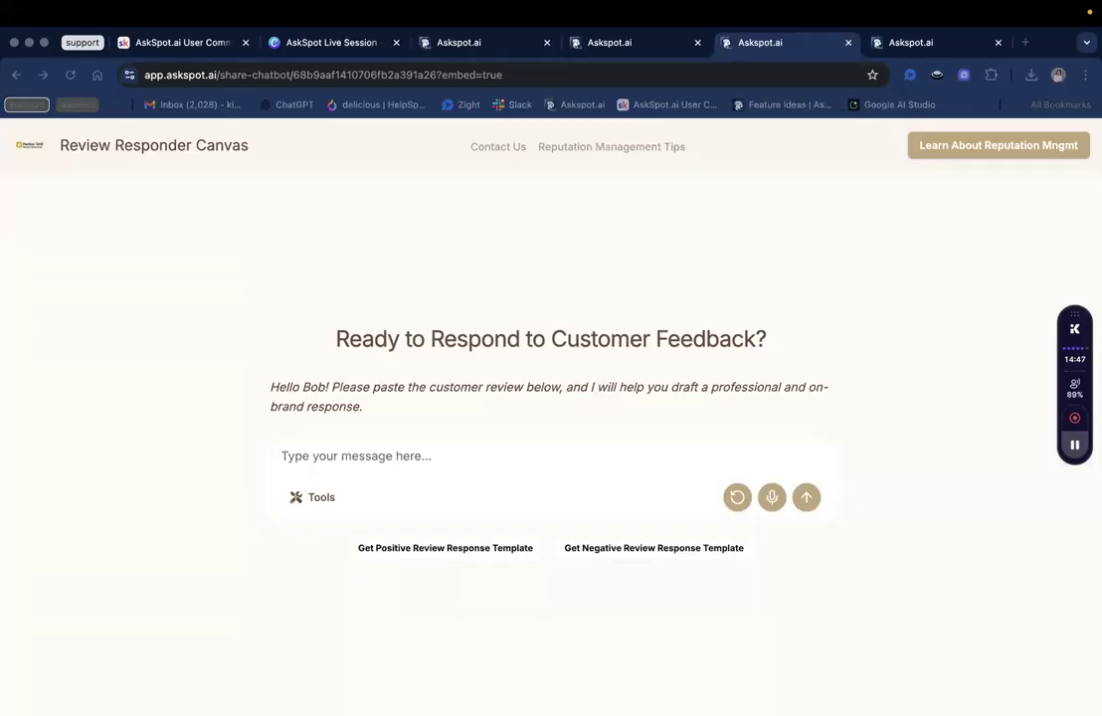
click(775, 500)
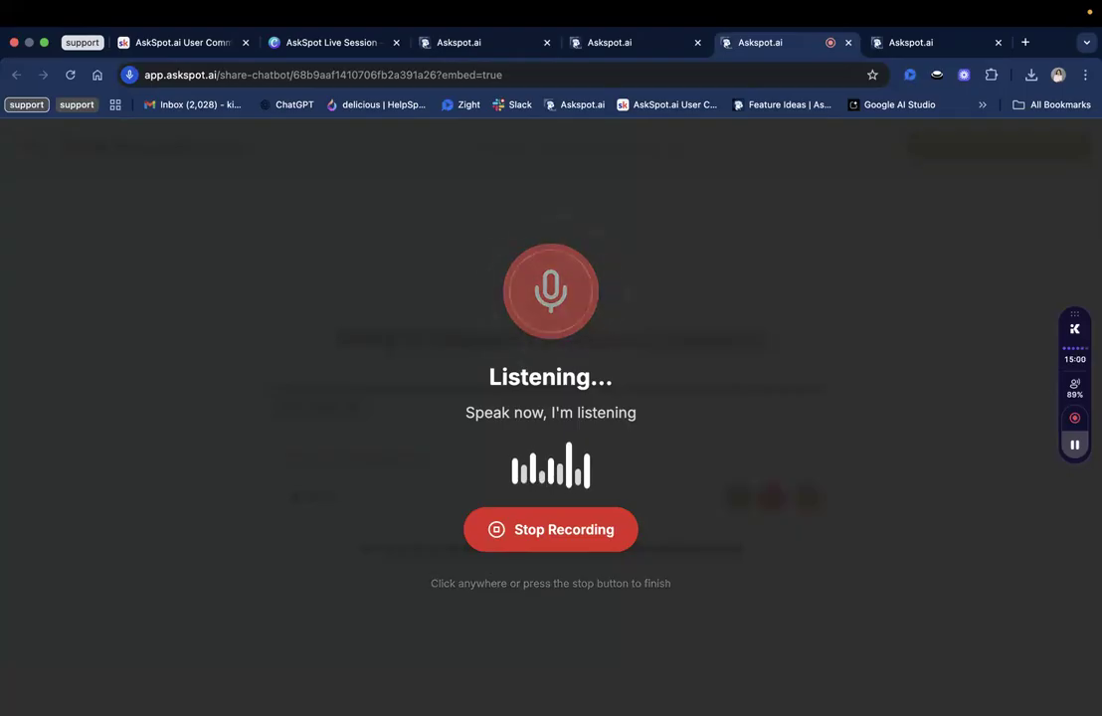
Finish dictating the Harbor Grill review, delete the stray word 'okay', and send it.
click(618, 532)
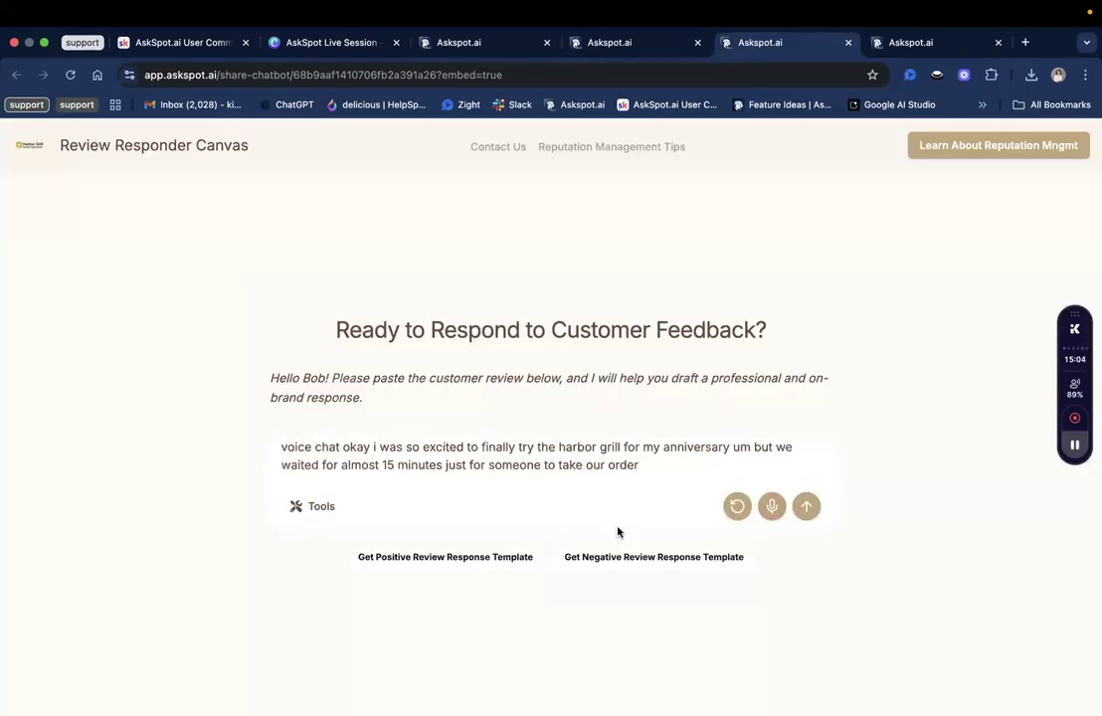
double_click(360, 448)
key(BackSpace)
key(BackSpace)
key(BackSpace)
key(BackSpace)
key(BackSpace)
key(BackSpace)
key(BackSpace)
key(BackSpace)
key(BackSpace)
key(BackSpace)
key(BackSpace)
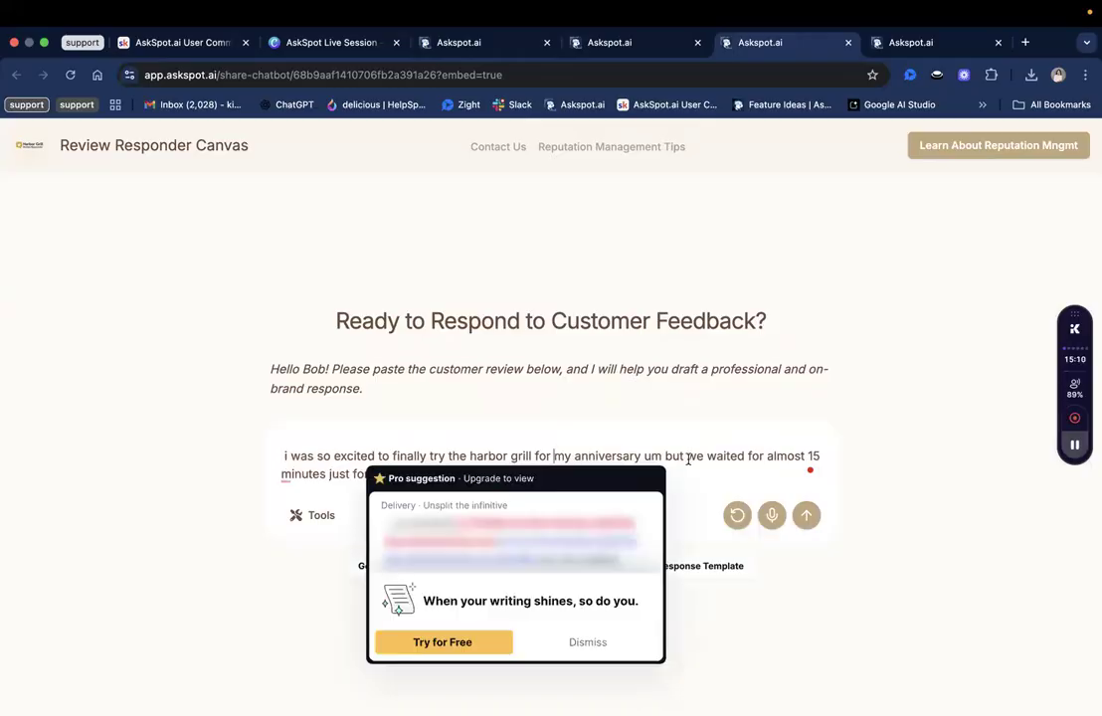
click(765, 487)
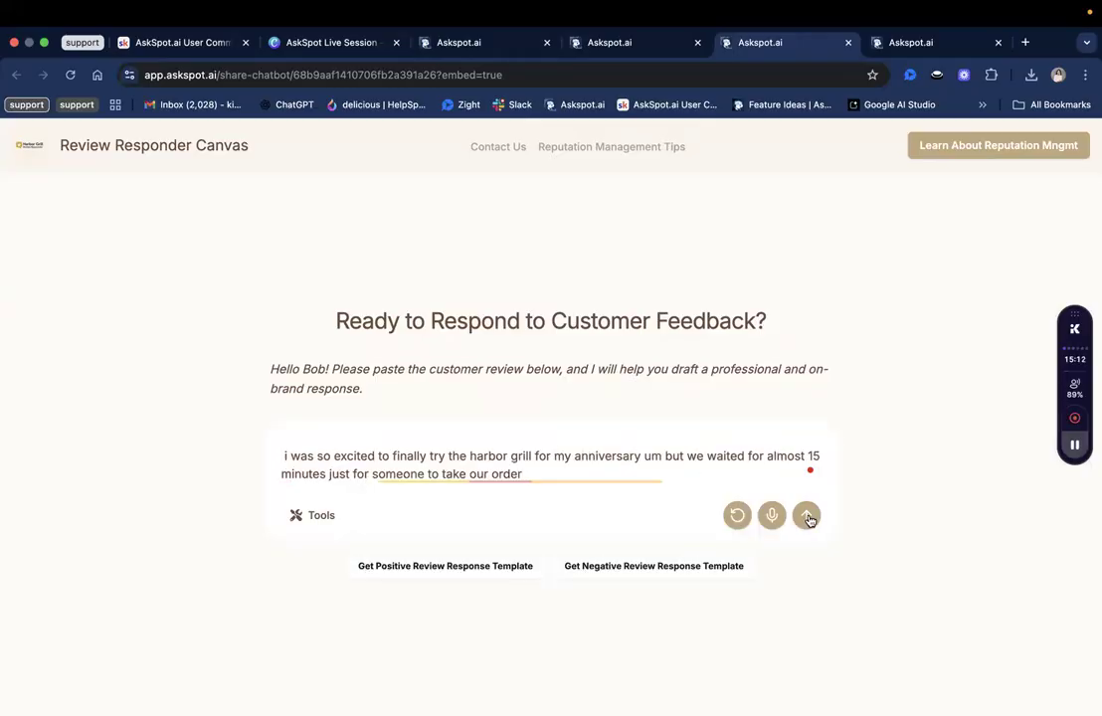
click(806, 516)
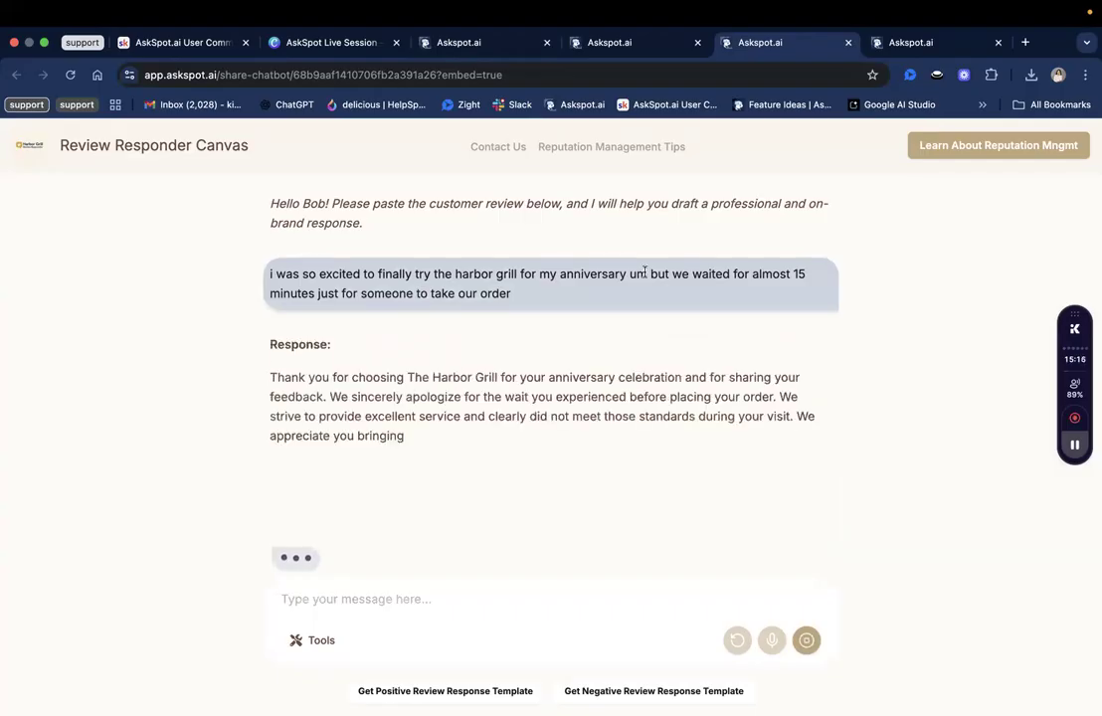
Select the drafted response and send it back to be opened in canvas.
triple_click(488, 376)
triple_click(488, 377)
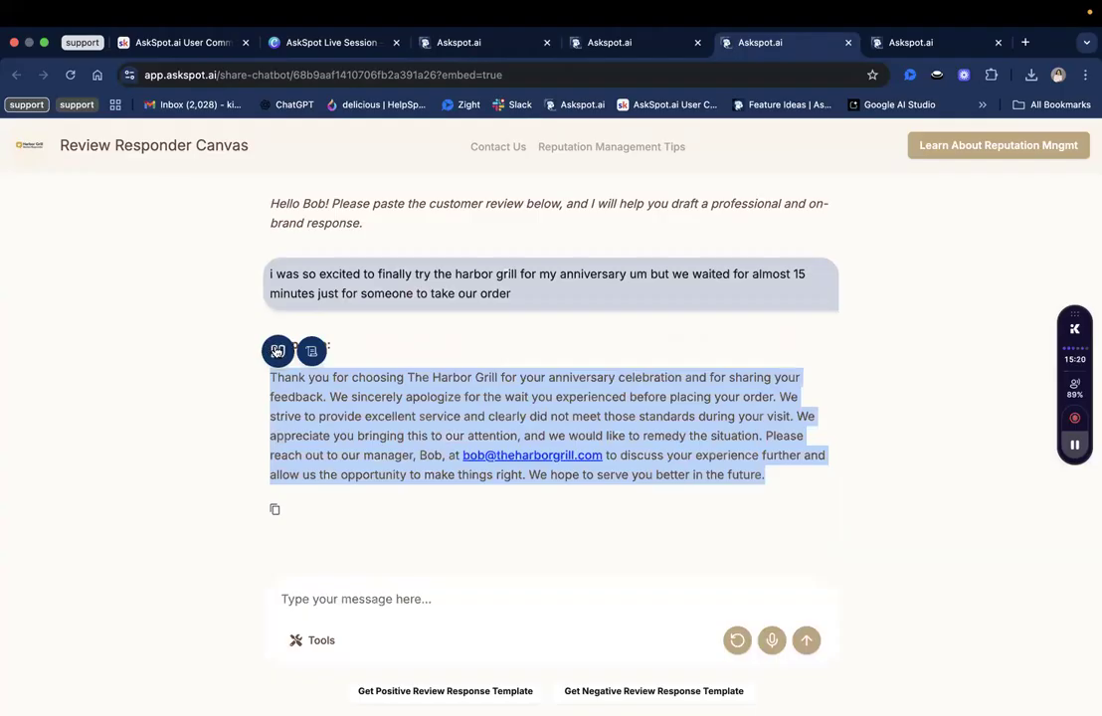
click(277, 350)
scroll(340, 545, up, 5)
scroll(339, 546, down, 5)
key(super+a)
key(BackSpace)
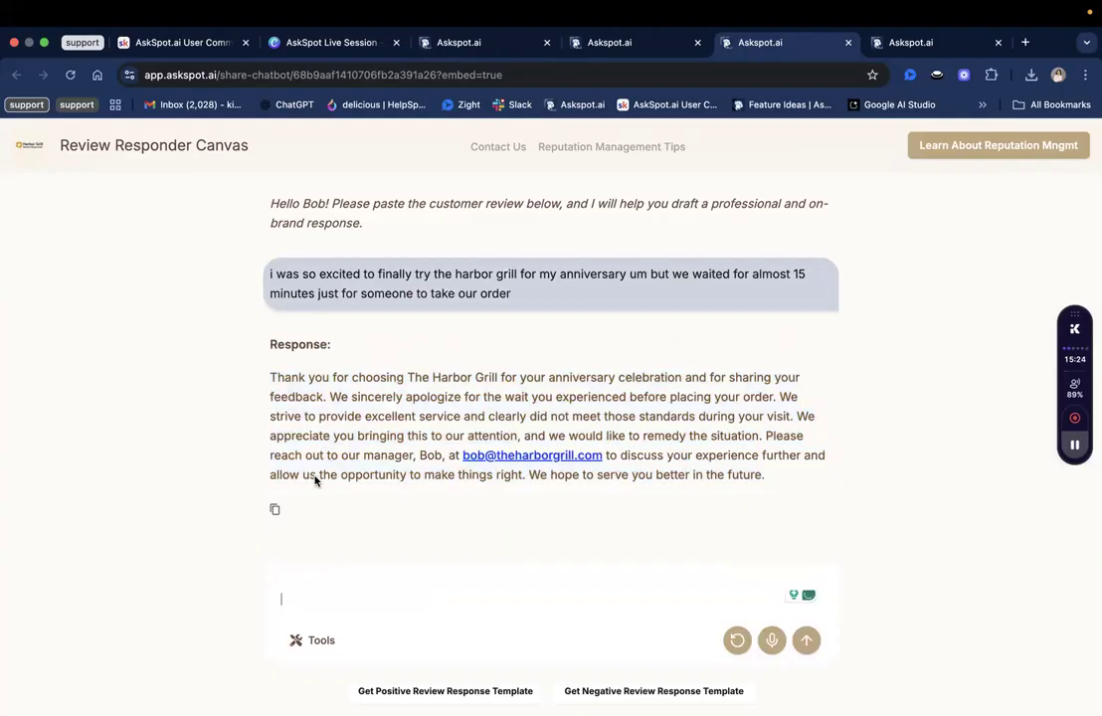
triple_click(311, 420)
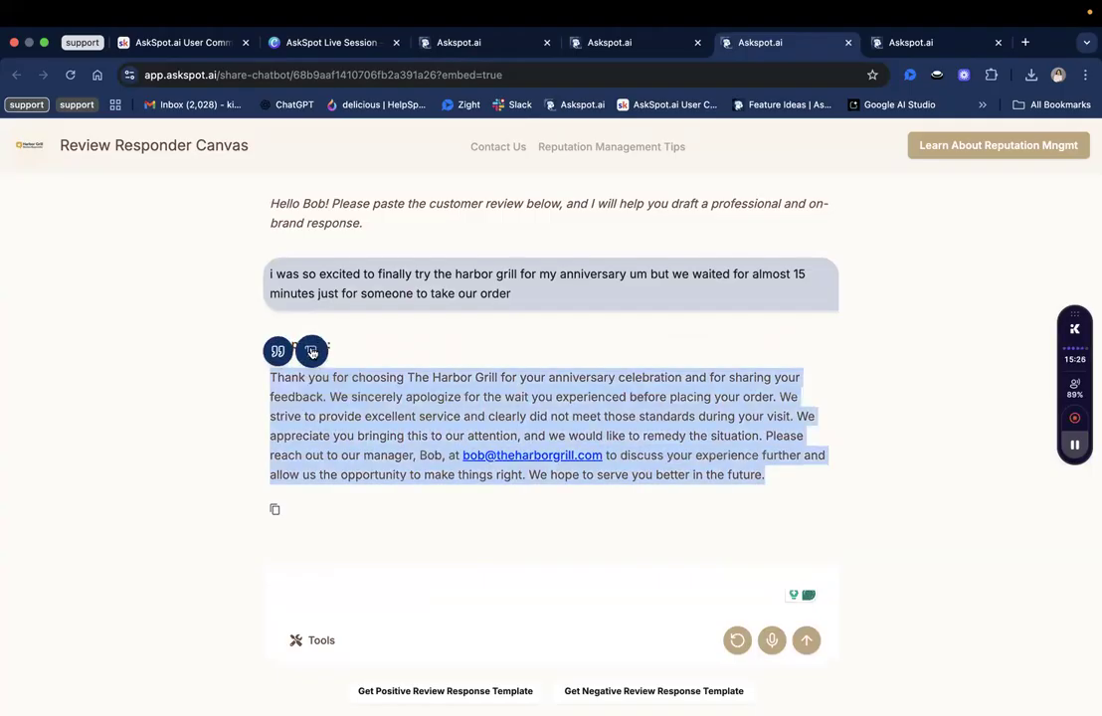
click(311, 351)
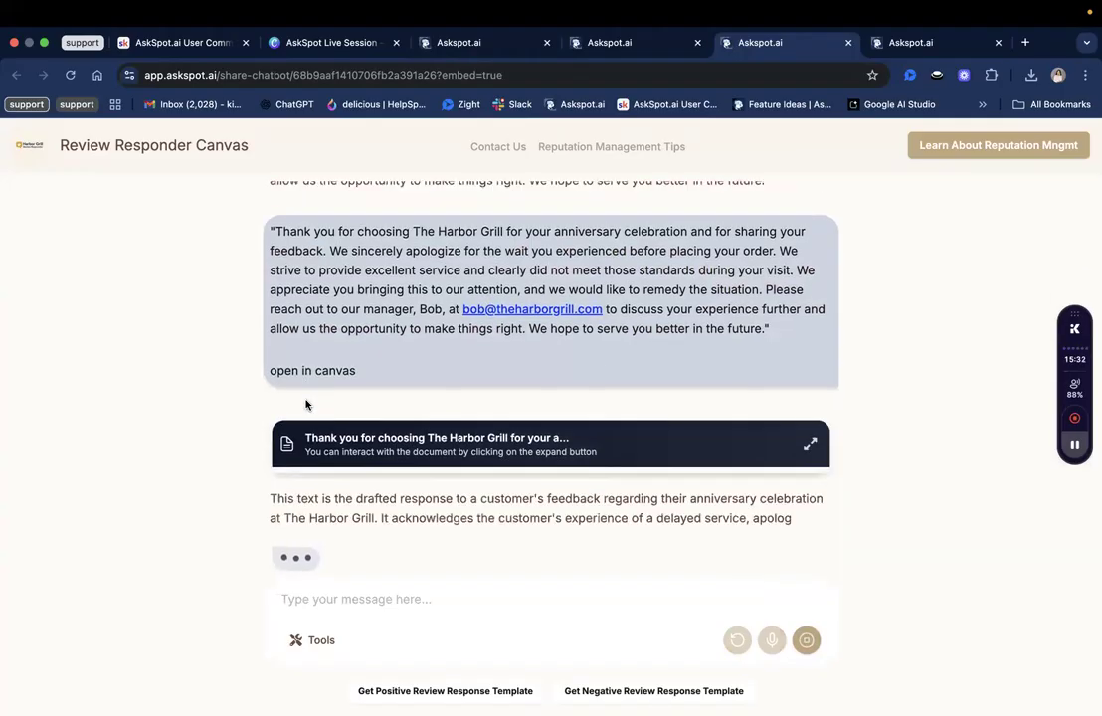
Expand the drafted Harbor Grill reply into a canvas document, copy its text, and close it.
click(810, 417)
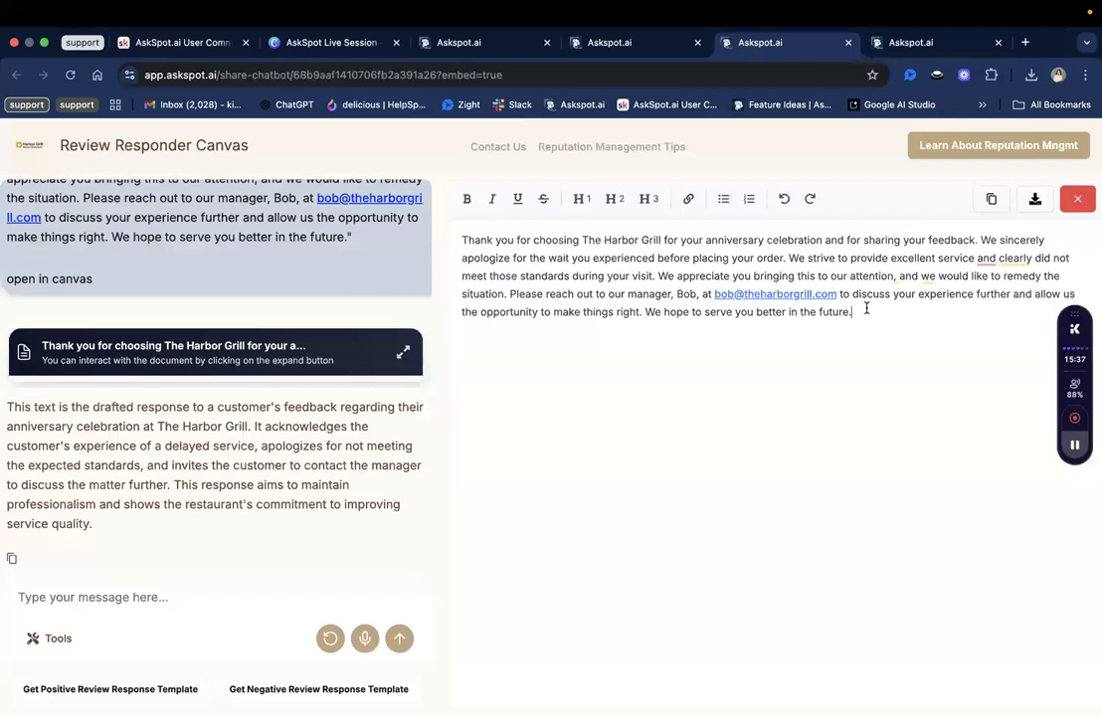
click(991, 198)
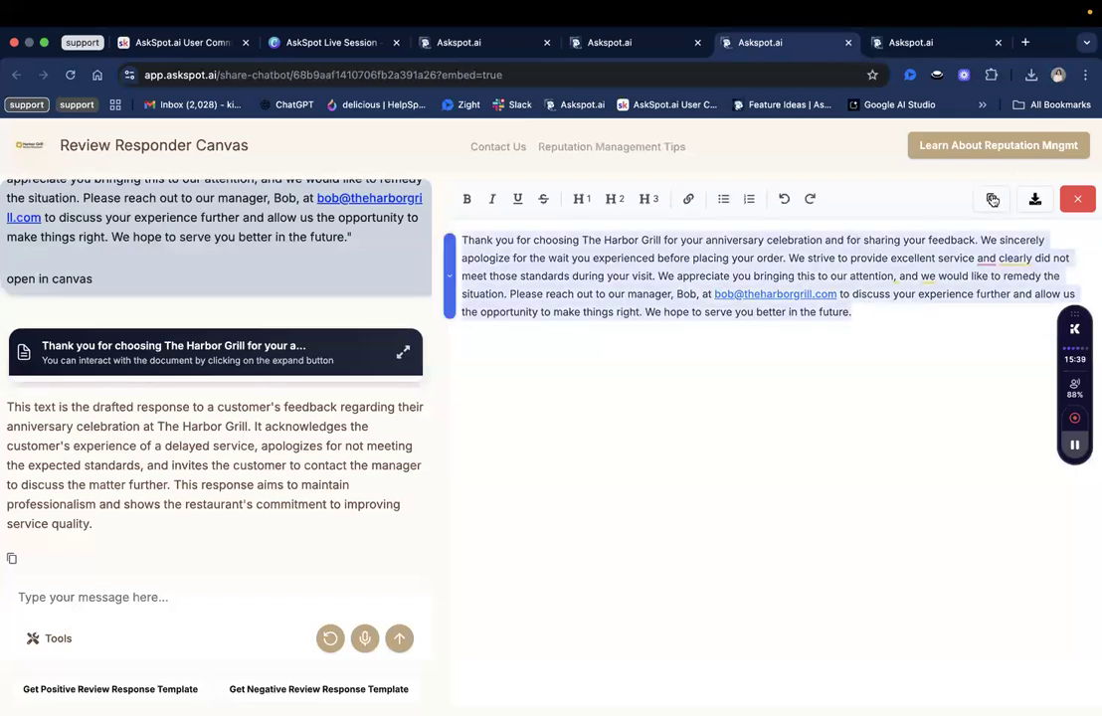
triple_click(845, 262)
click(858, 334)
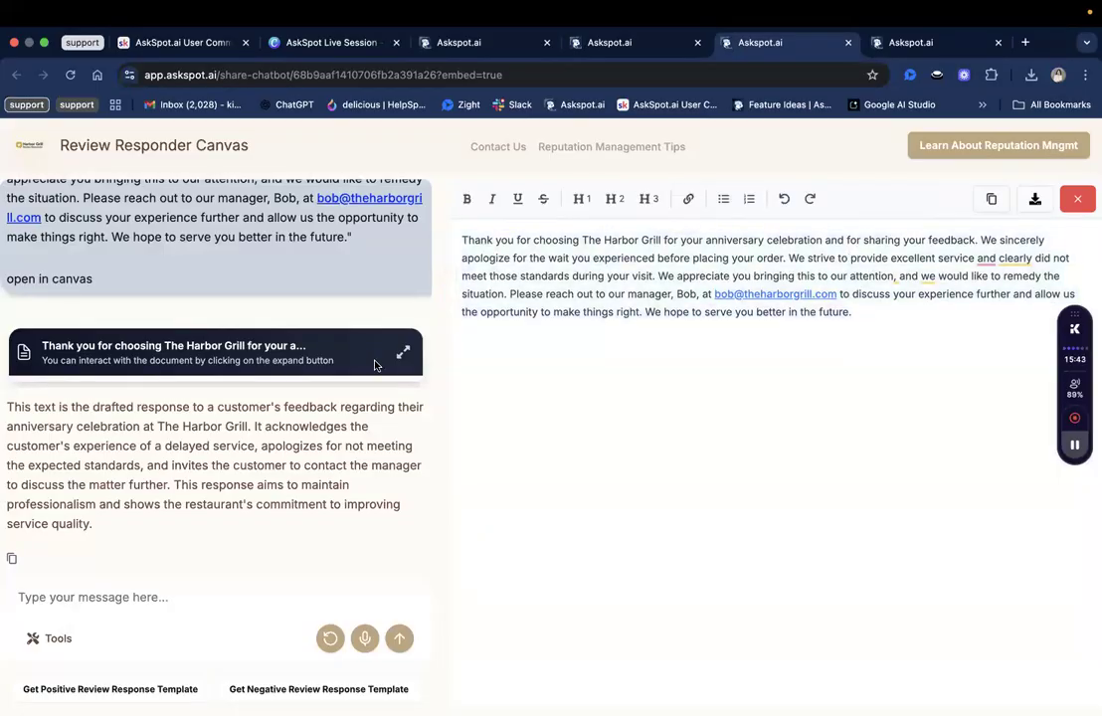
scroll(375, 365, up, 1)
scroll(401, 396, down, 1)
click(1078, 199)
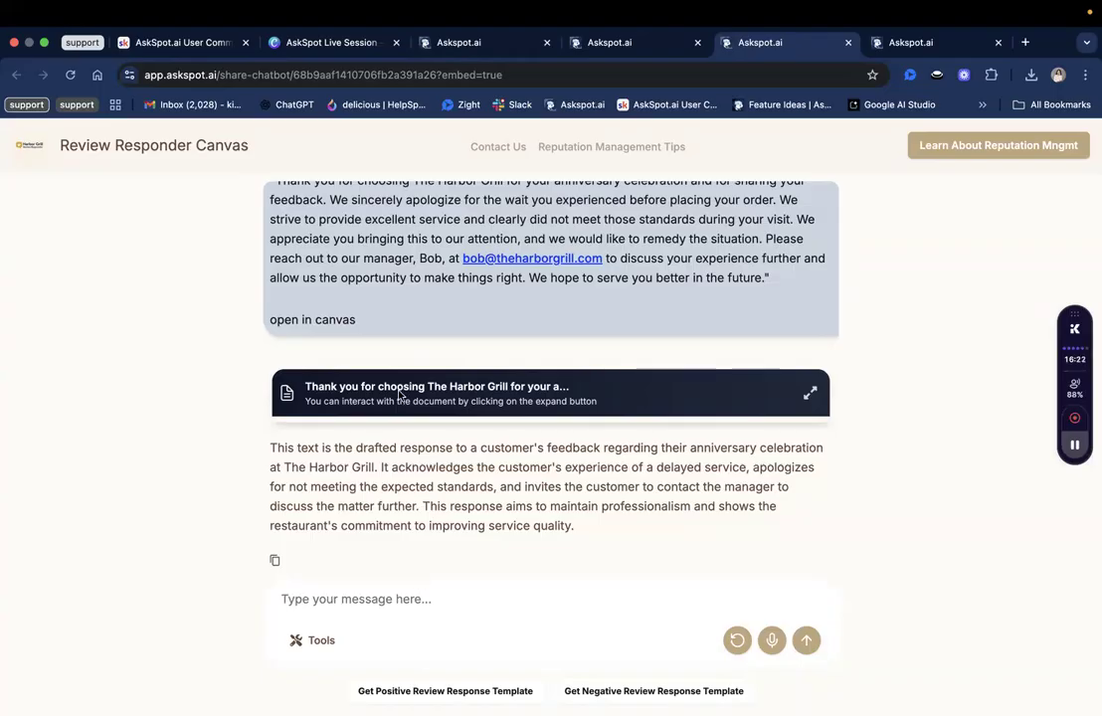
Request the negative review response template, reset the conversation, and request it again.
click(738, 695)
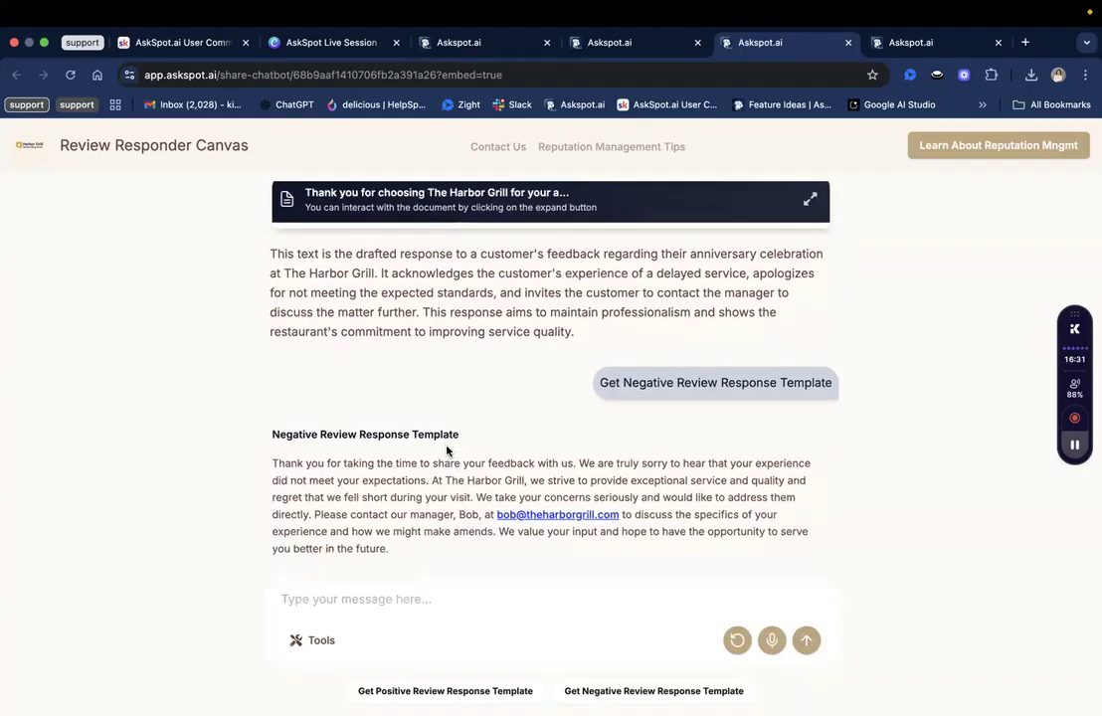
click(737, 640)
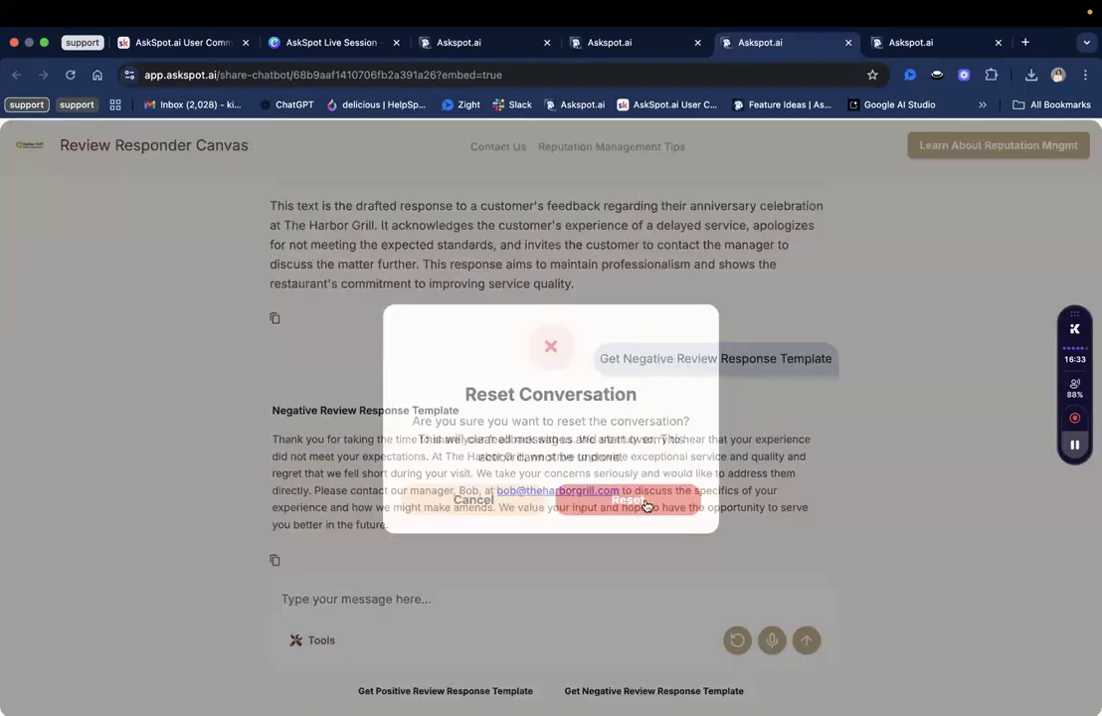
click(645, 506)
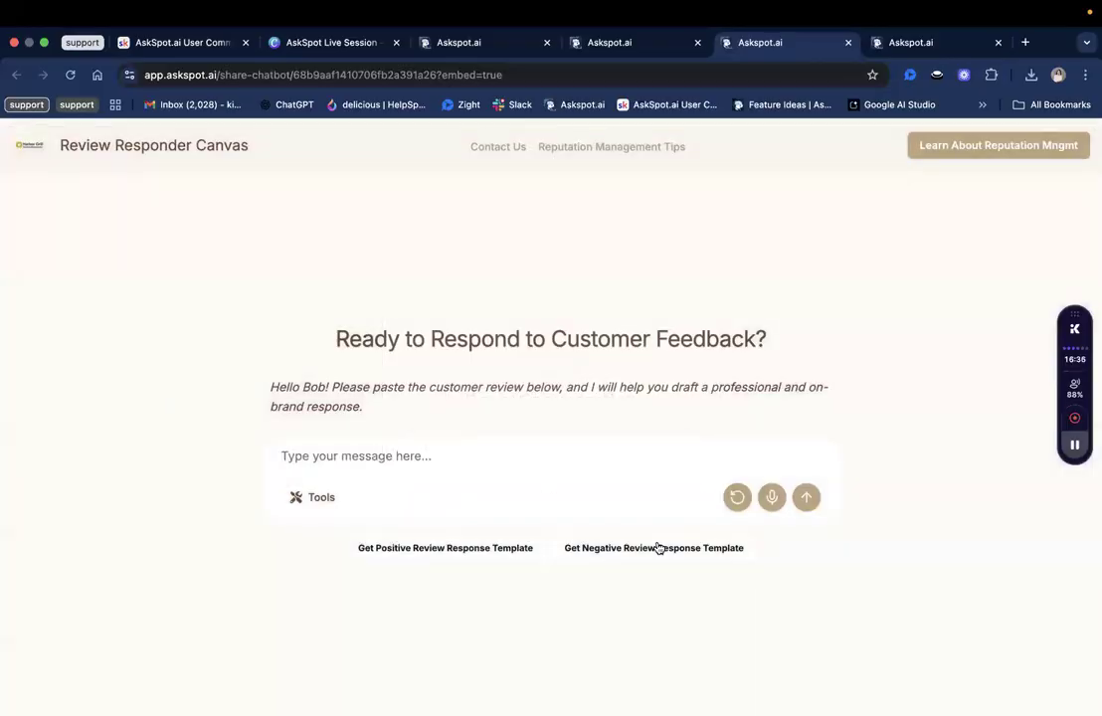
click(658, 548)
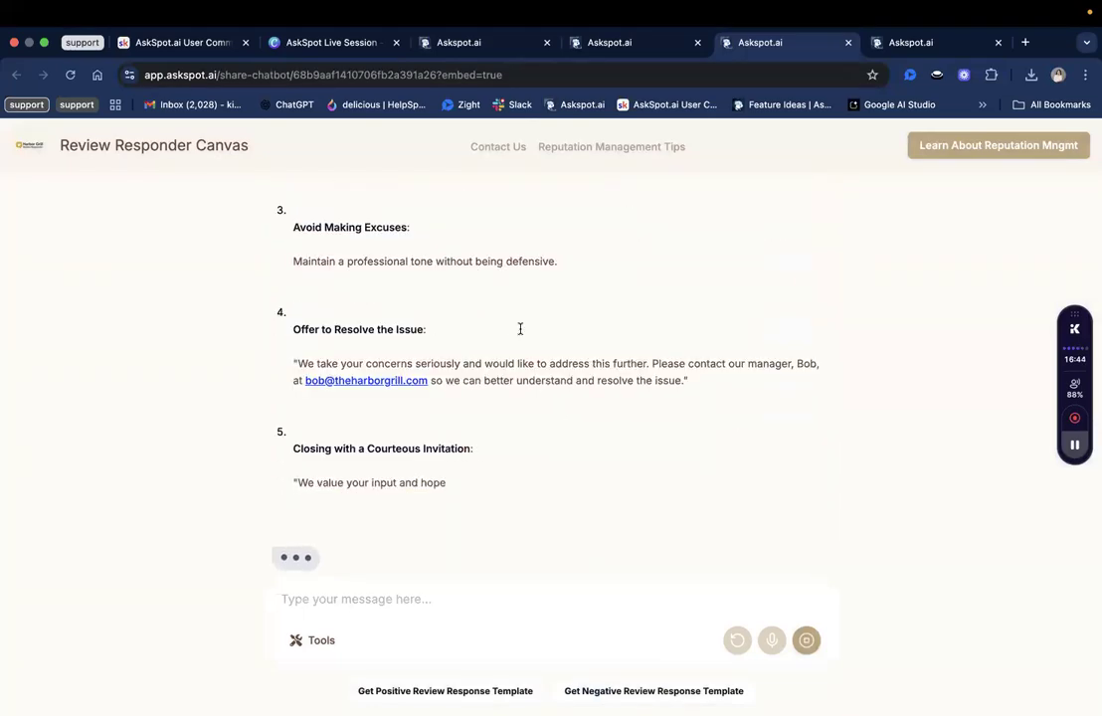
Inspect the template's bracketed placeholder in item 2, then ask to reset the conversation again.
scroll(520, 331, up, 5)
scroll(520, 334, up, 2)
triple_click(505, 312)
click(514, 332)
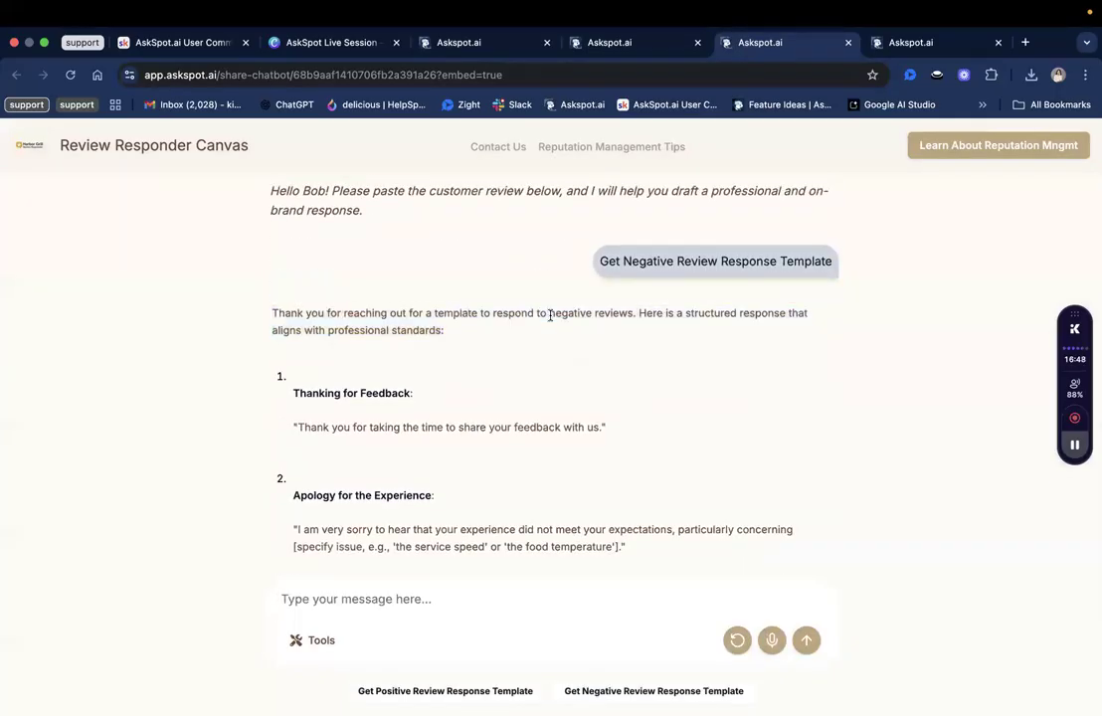
scroll(551, 317, down, 3)
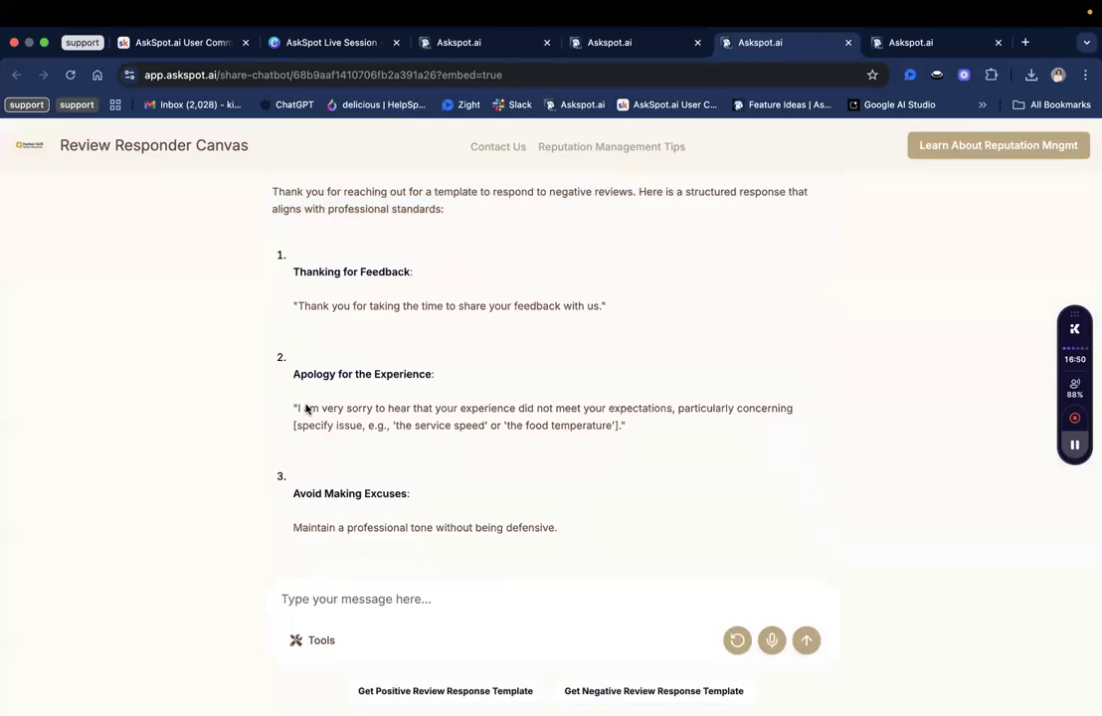
drag(293, 413, 617, 408)
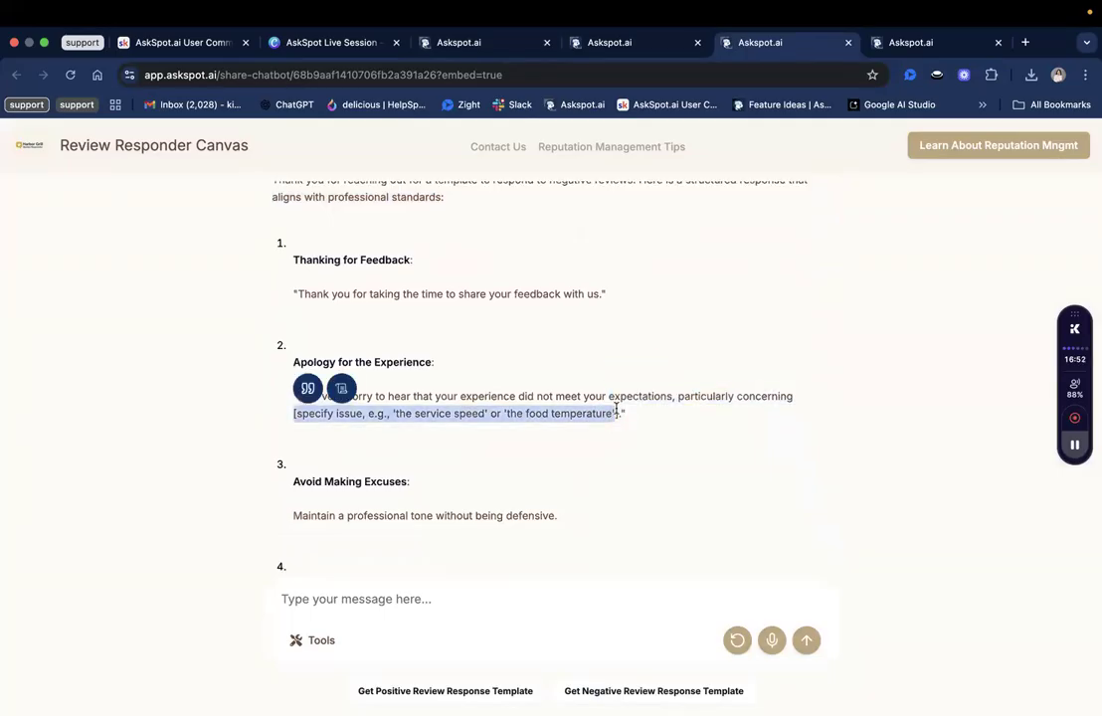
scroll(618, 413, down, 2)
scroll(618, 413, up, 5)
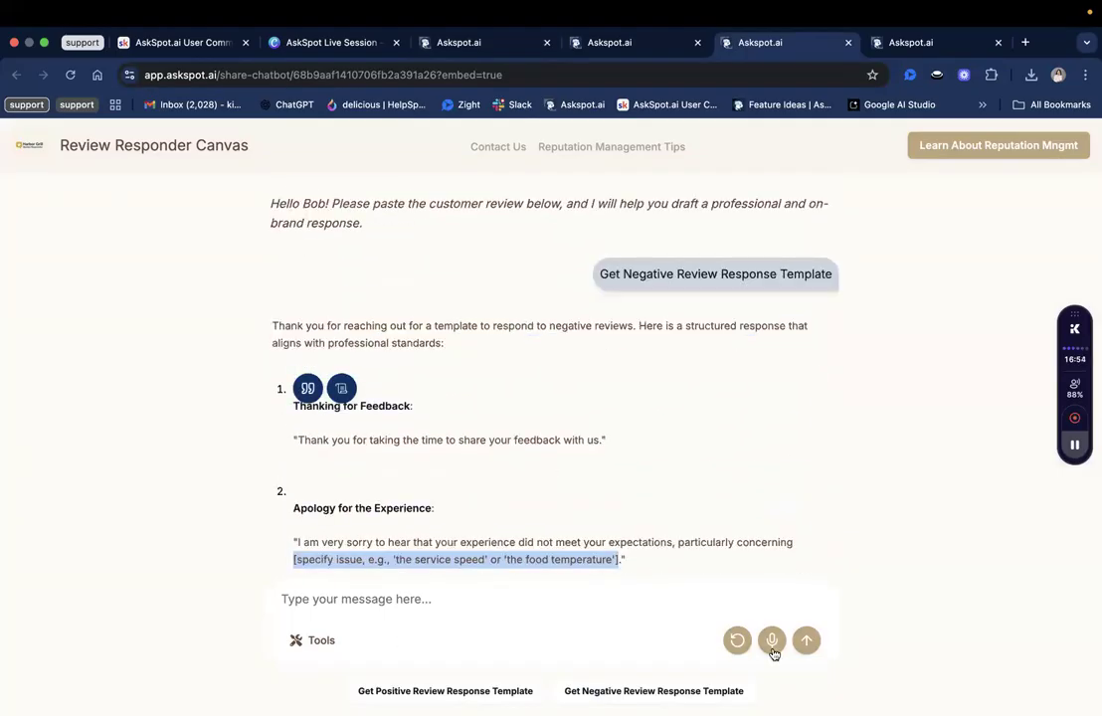
click(737, 638)
click(629, 508)
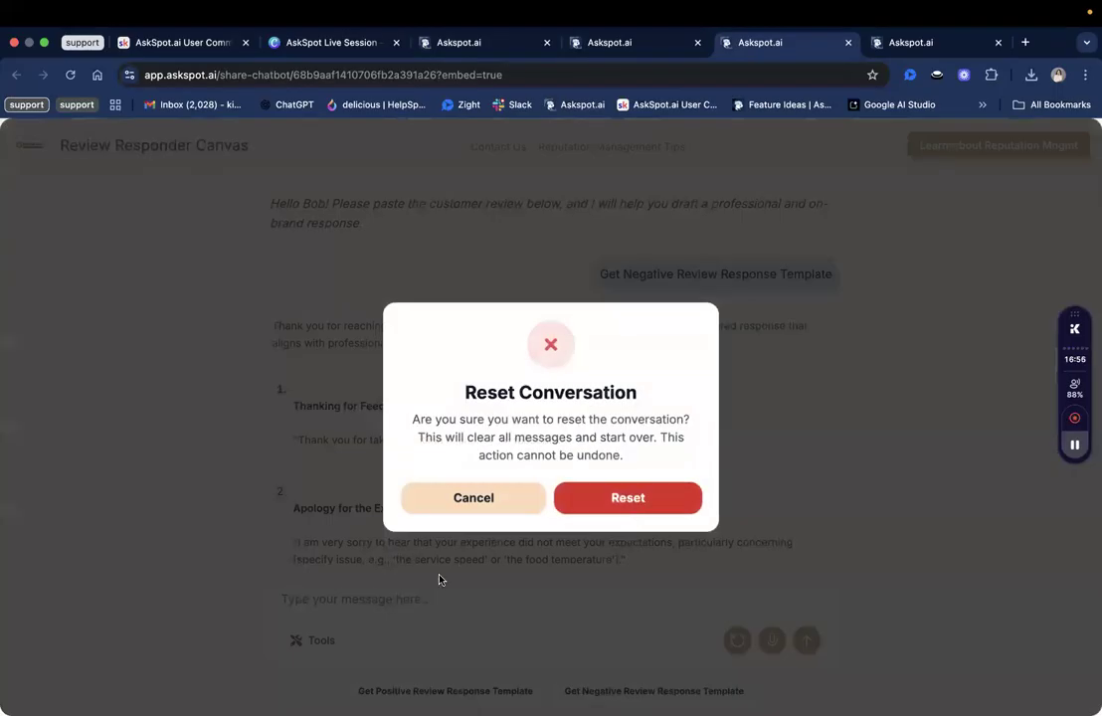
Request the positive review response template for The Harbor Grill.
click(445, 550)
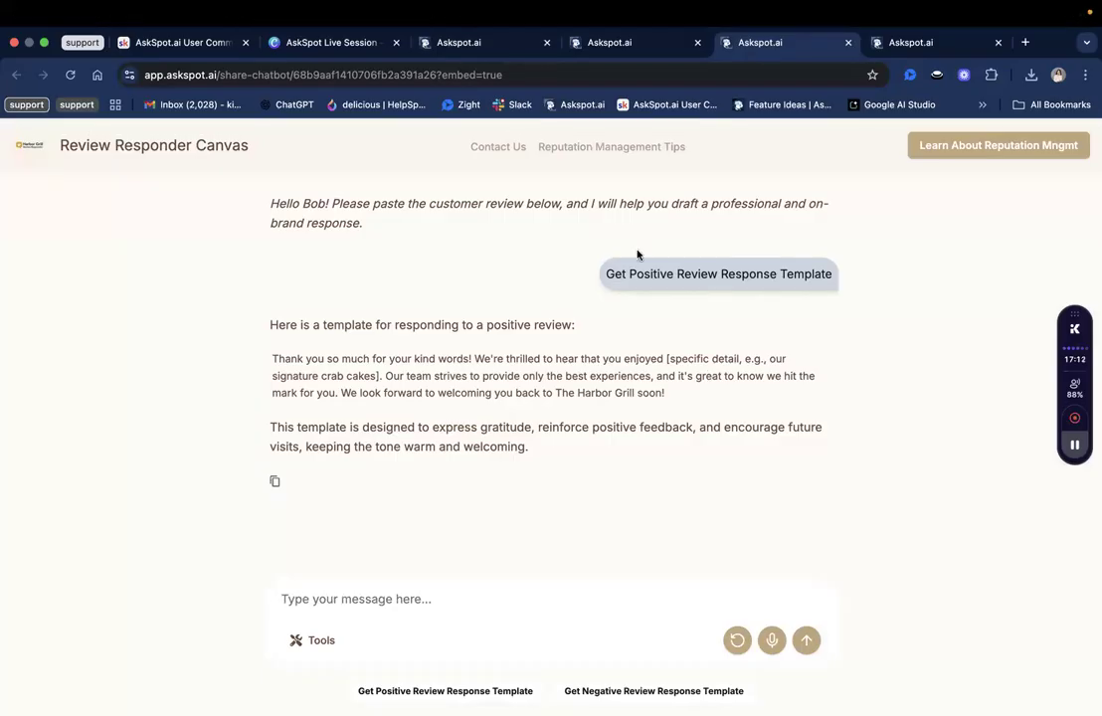
Open the chatbot's Share settings and enable copy sharing of the canvas.
click(530, 43)
click(612, 43)
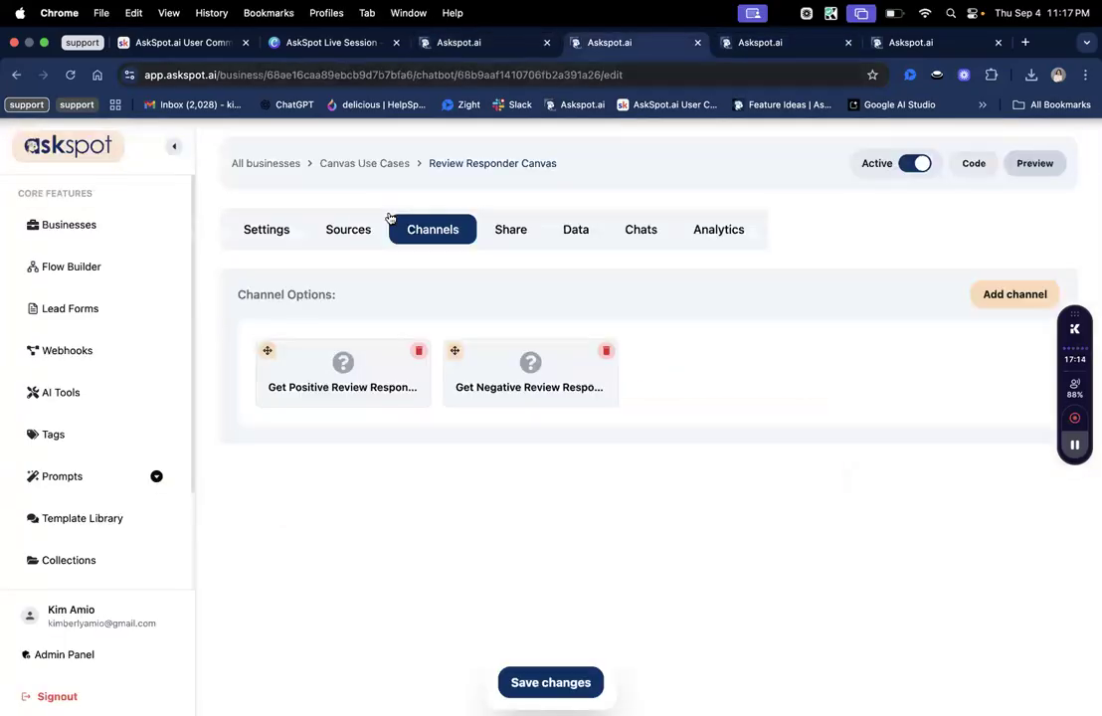
click(509, 229)
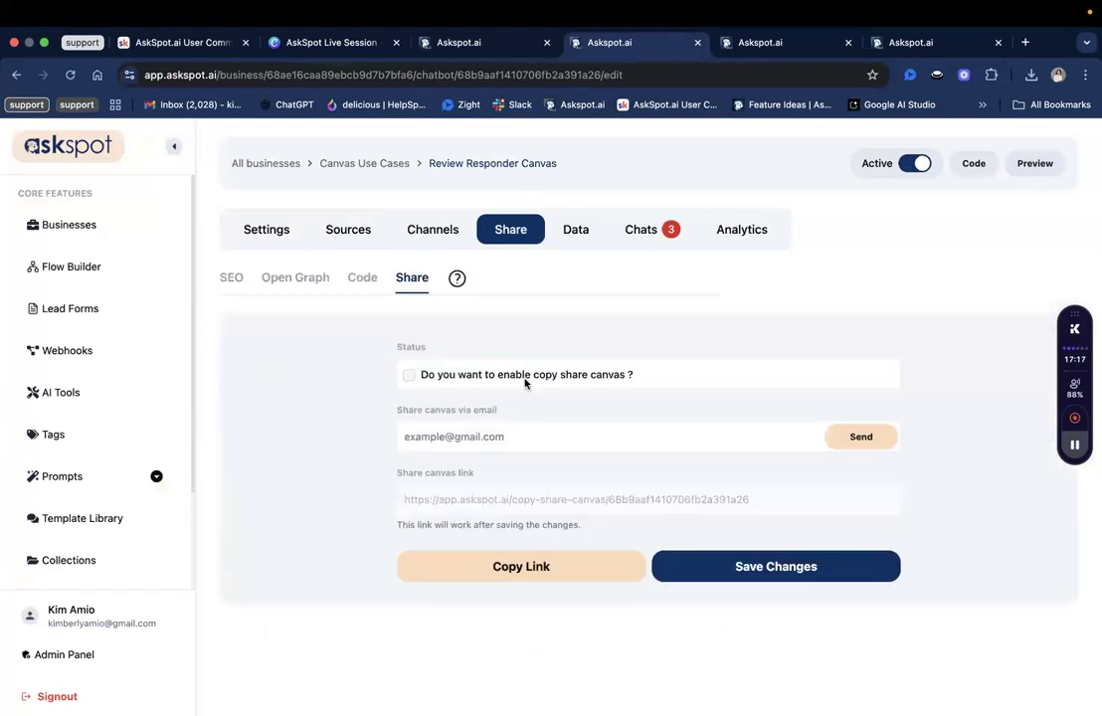
click(458, 377)
Glance at the shared Review Responder AI chatbot tab, then return to the canvas Share settings tab.
click(777, 50)
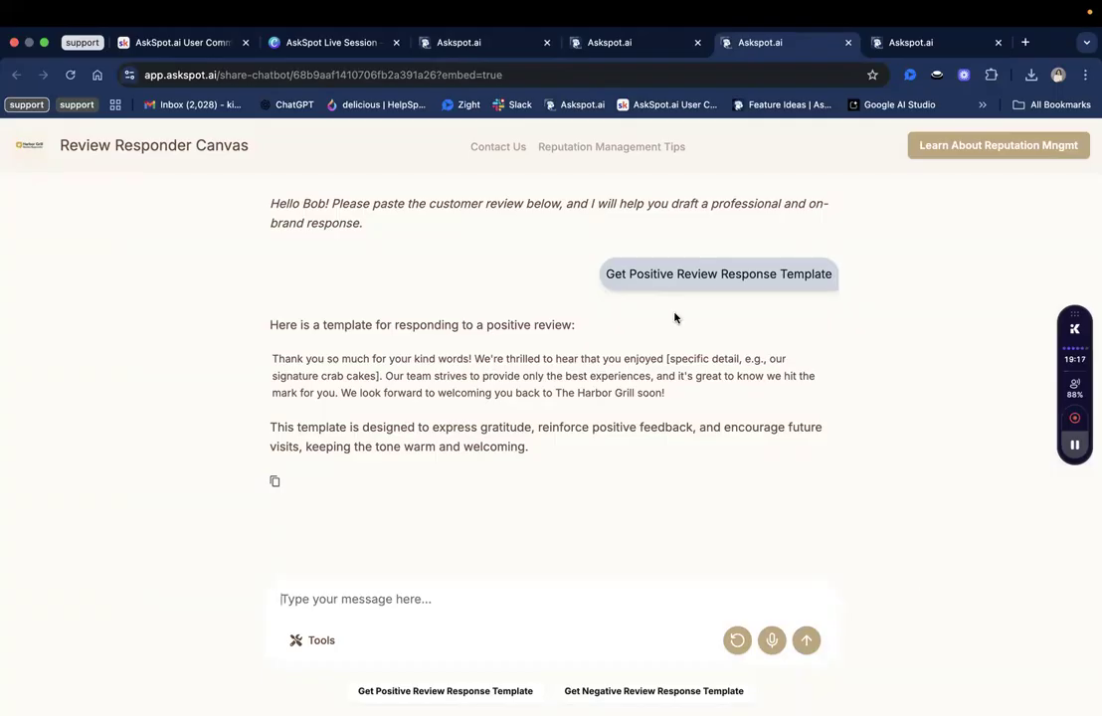
click(456, 36)
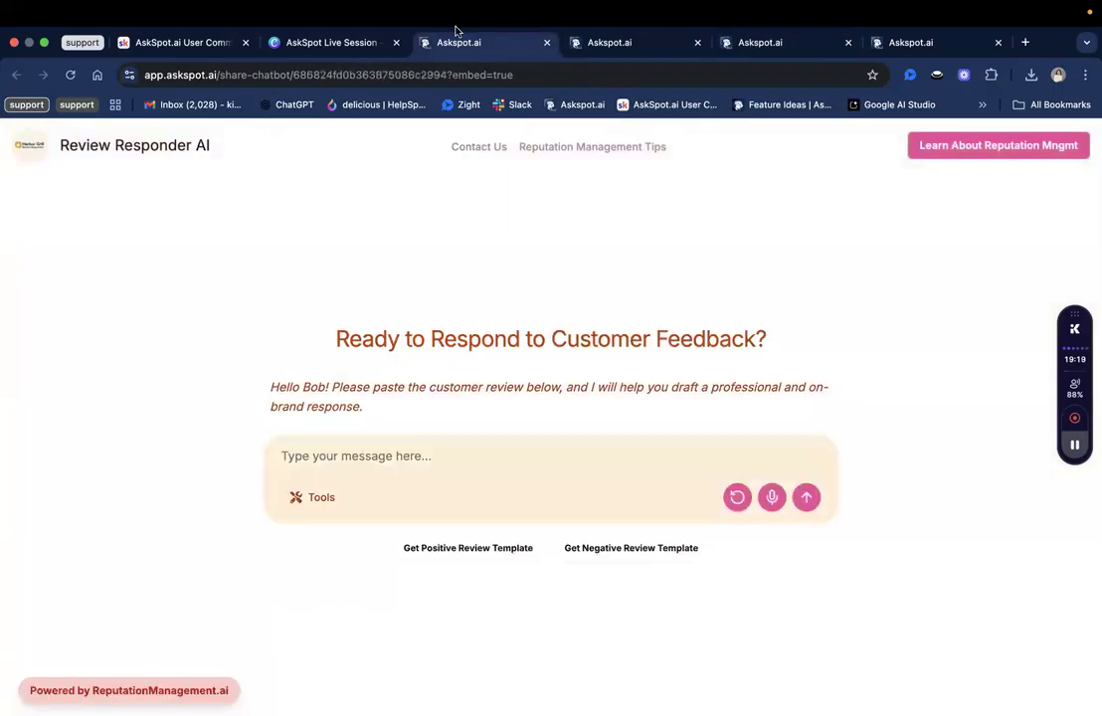
click(609, 44)
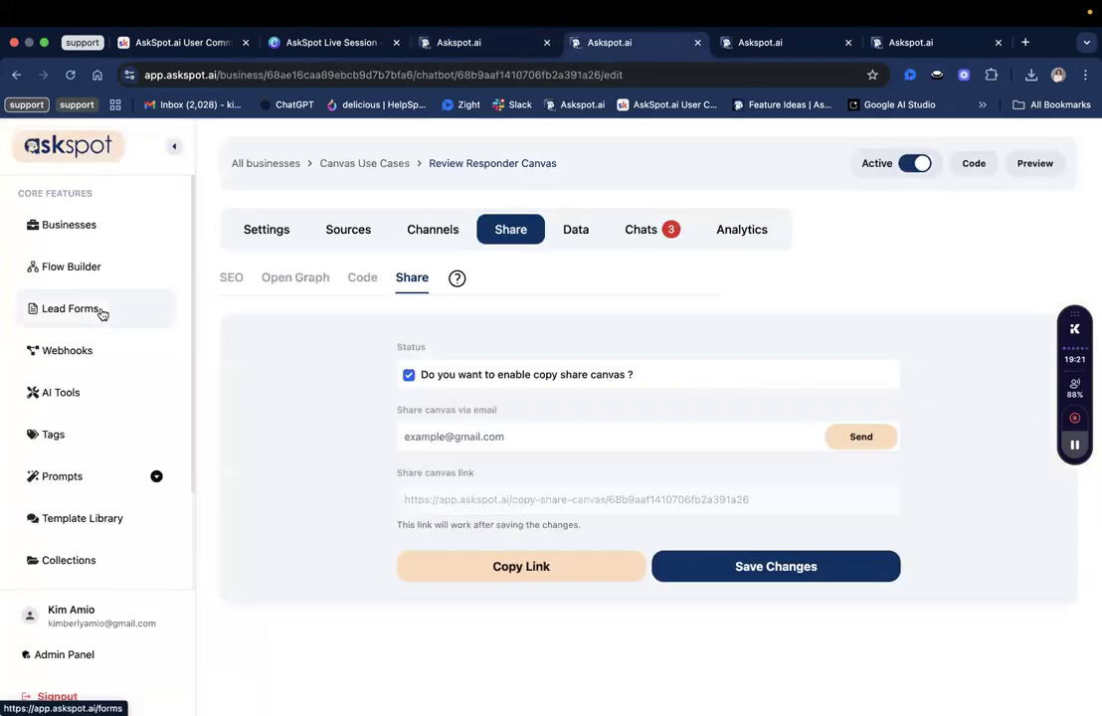
Open the Report an Issue lead form and toggle 'Hide cover image or video' on and back off.
click(104, 312)
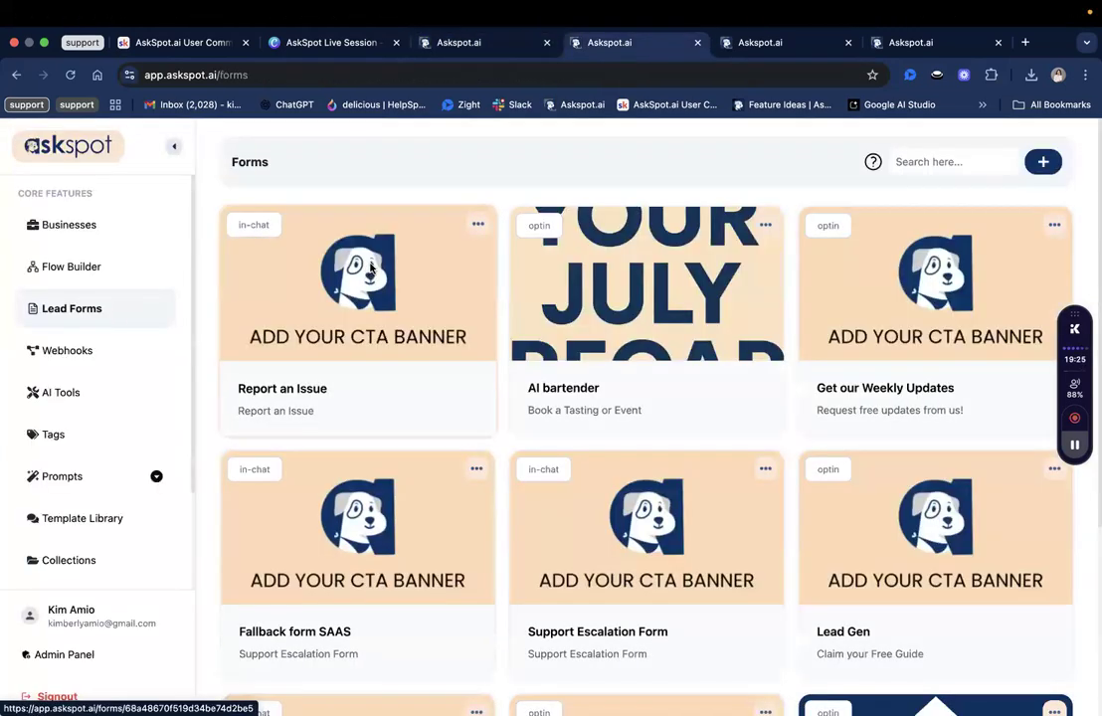
click(321, 234)
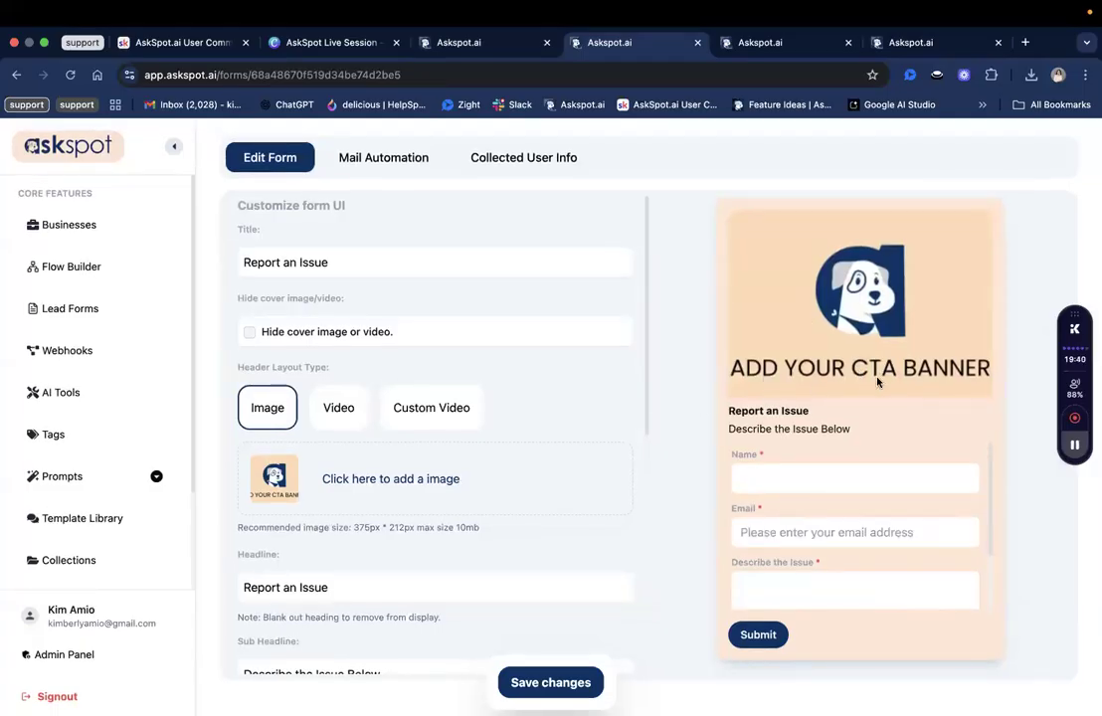
scroll(455, 433, down, 1)
scroll(418, 413, up, 1)
scroll(299, 329, down, 2)
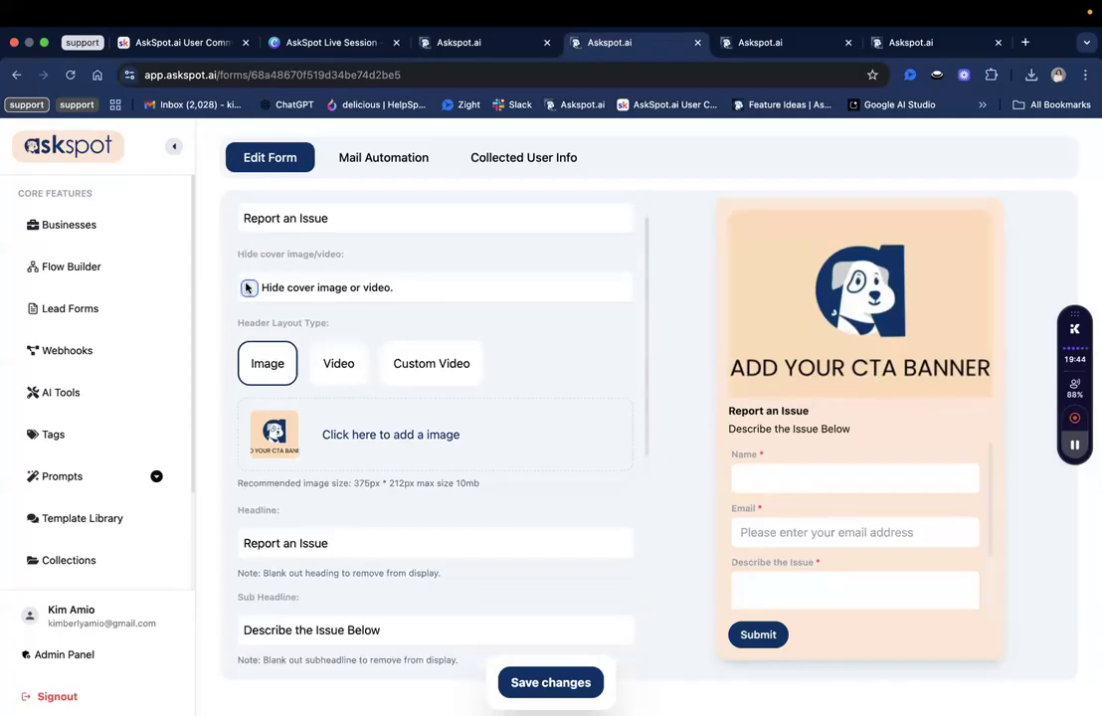
click(249, 288)
click(249, 287)
Look over the rest of the form, then go to the All Businesses list.
scroll(608, 362, down, 1)
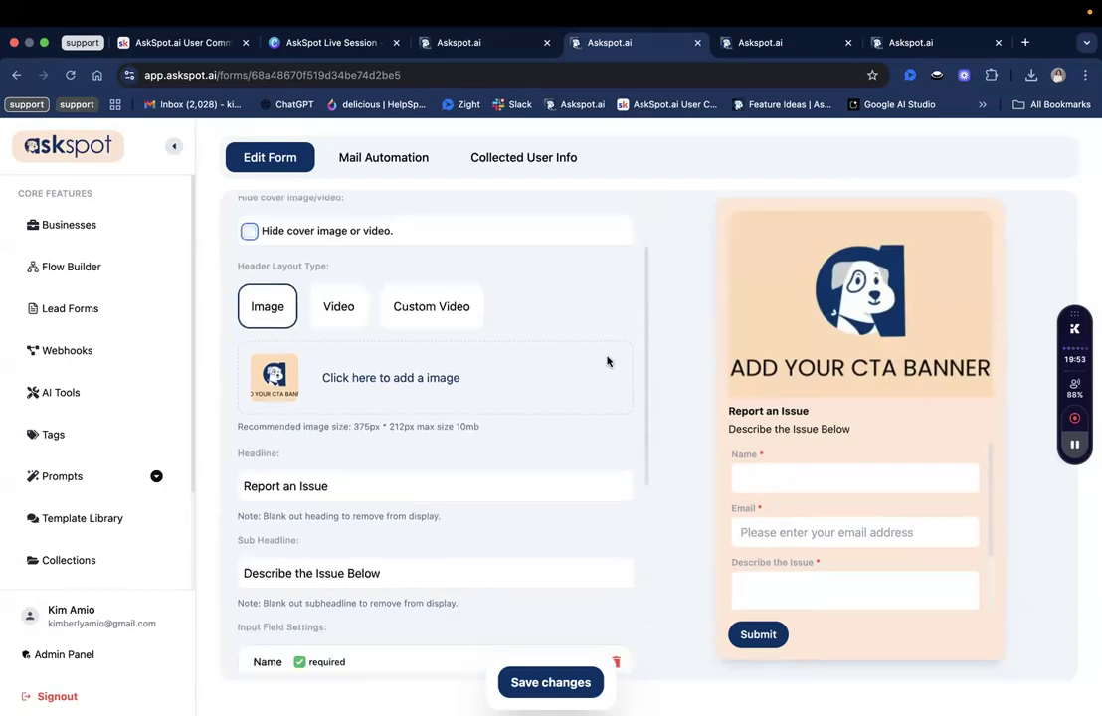
scroll(608, 362, up, 2)
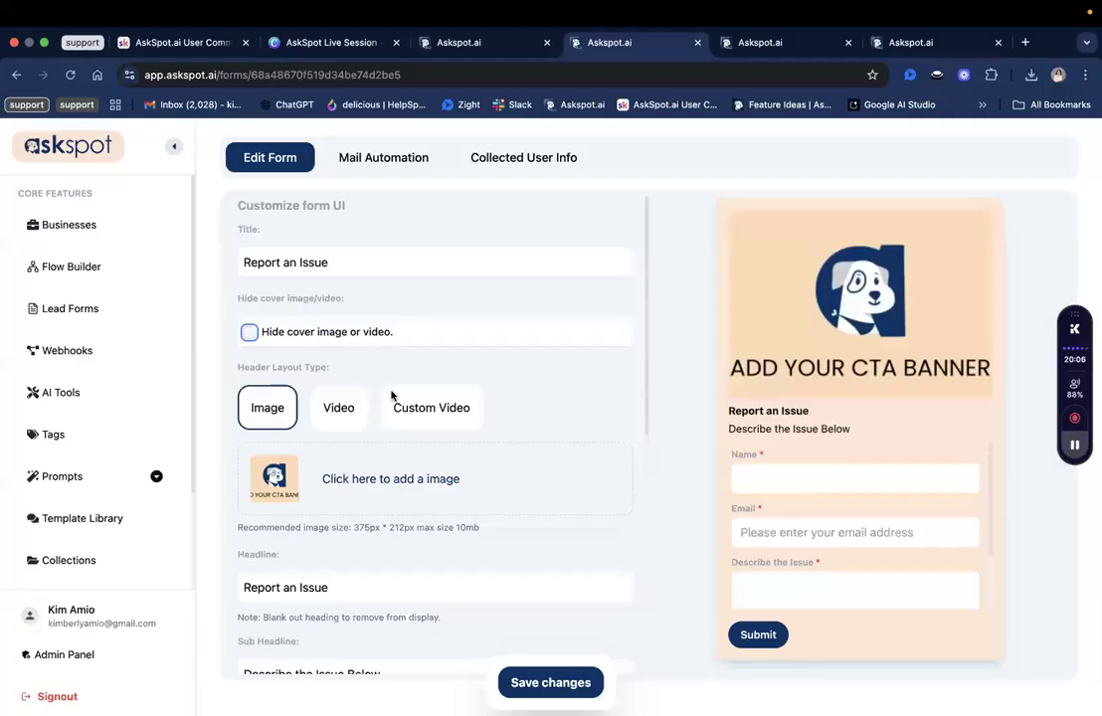
scroll(448, 418, down, 3)
scroll(448, 418, up, 3)
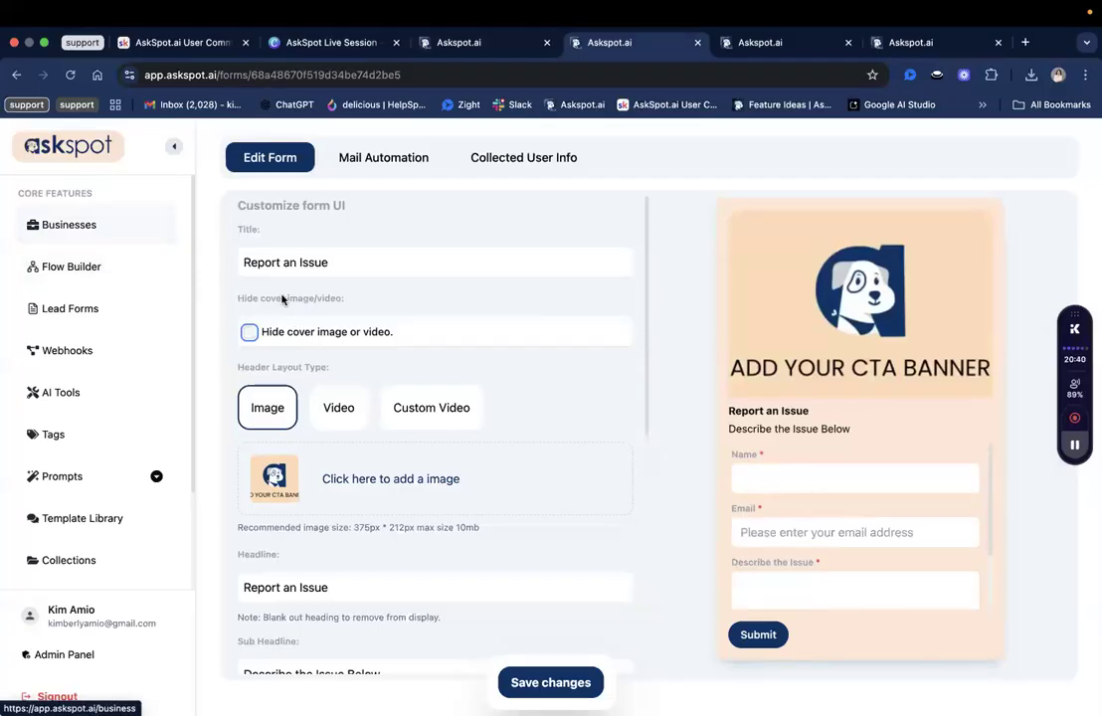
click(92, 223)
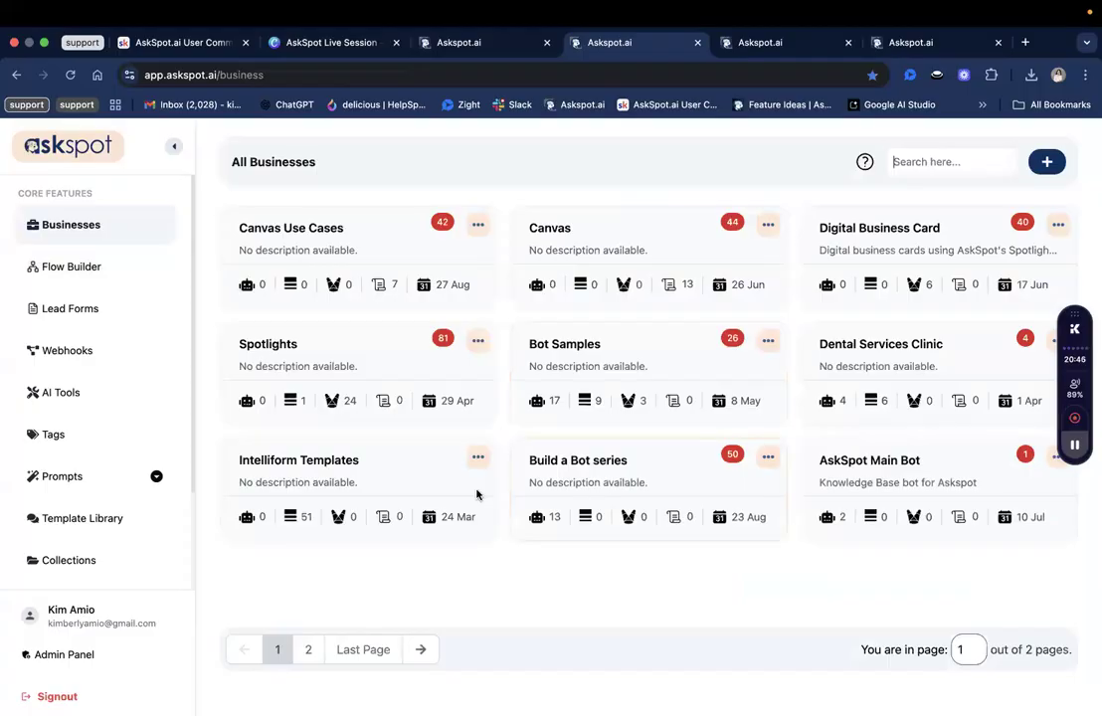
Open the Intelliform Templates business and go to page 2 of its items.
click(335, 486)
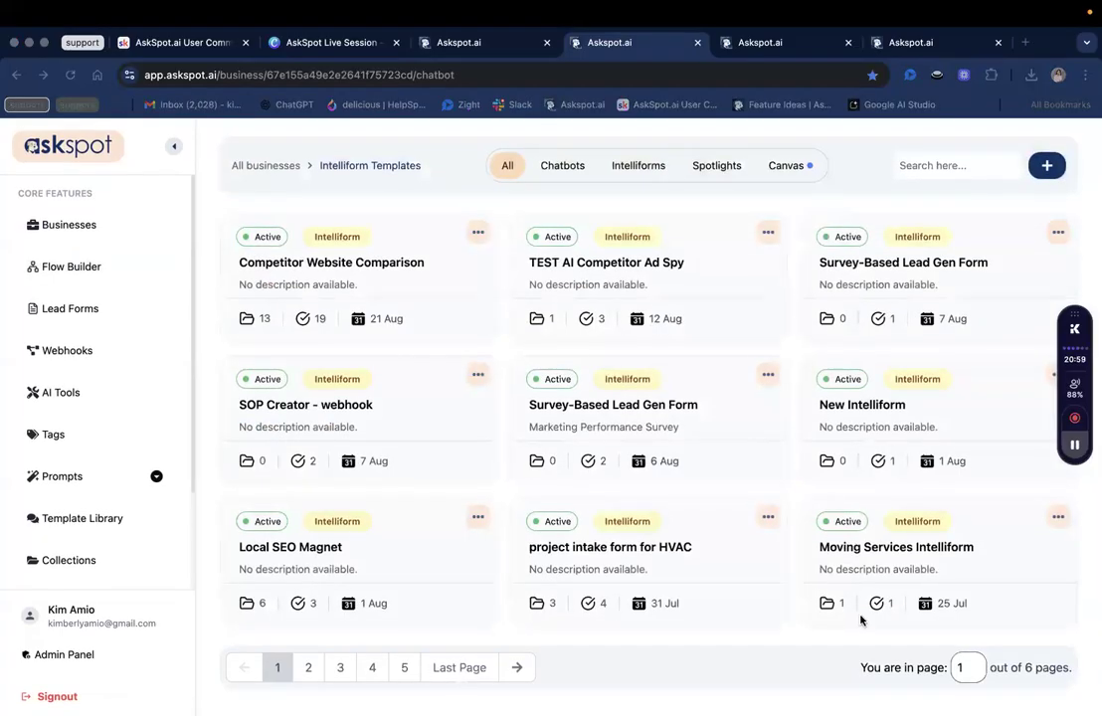
click(309, 669)
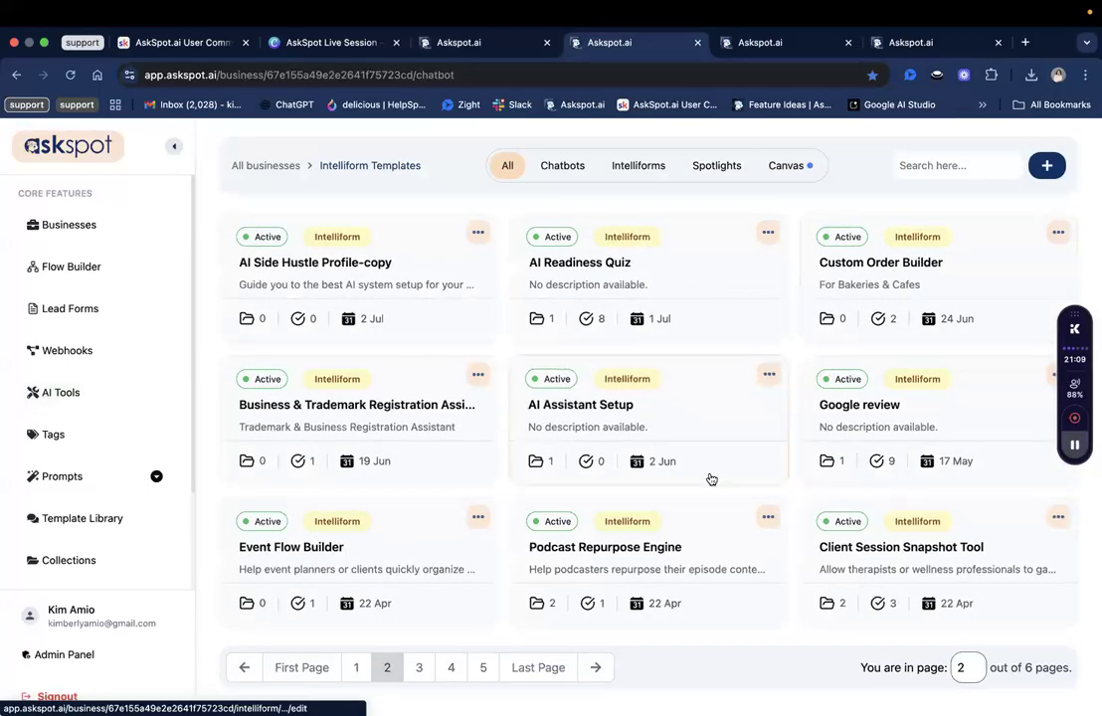
Open the Google review intelliform's New cover page and drag the Review Collector window into view.
click(854, 444)
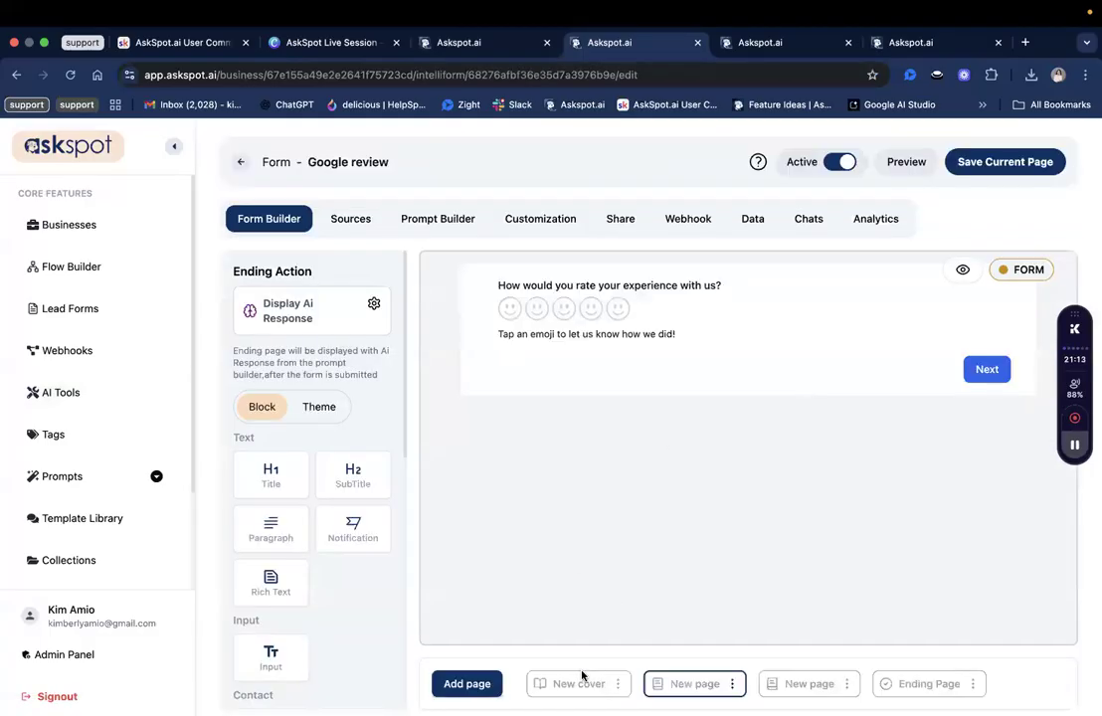
click(591, 682)
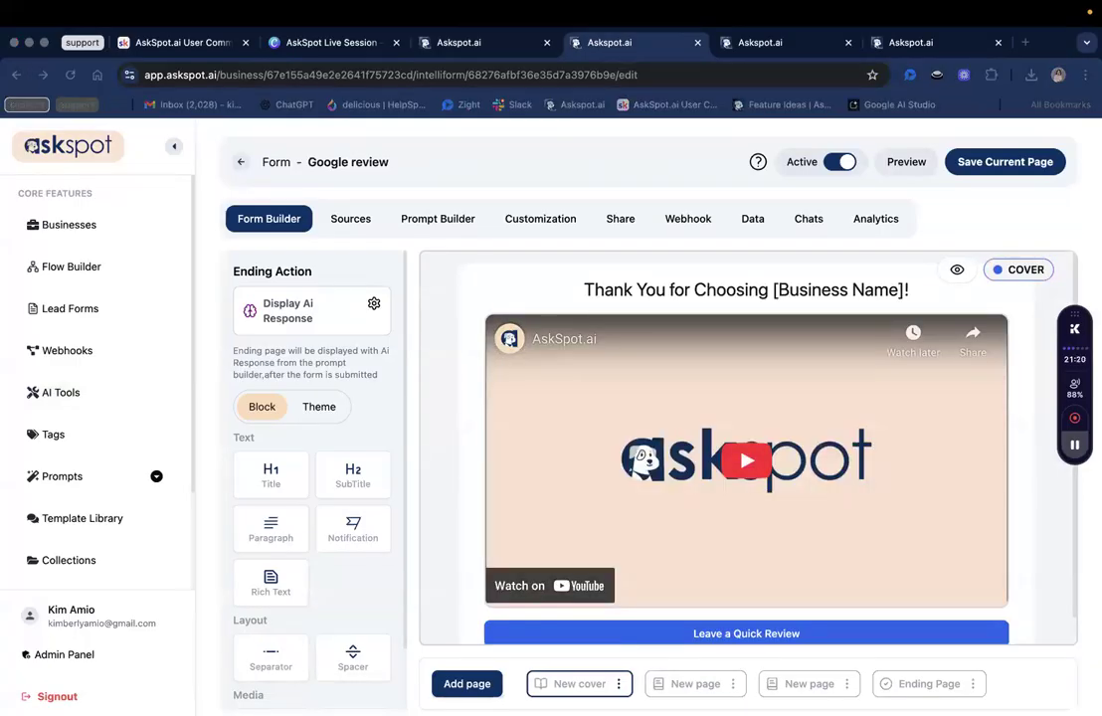
drag(321, 16, 379, 40)
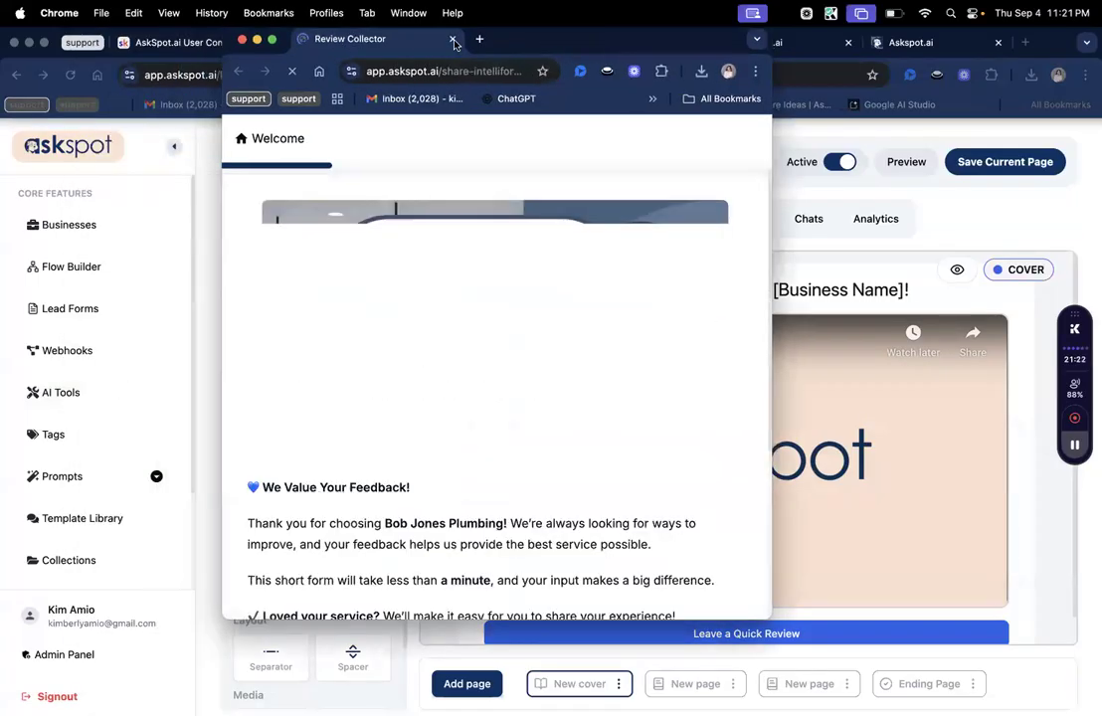
Dock the Review Collector tab, point out the business name in the welcome text, and click GET STARTED.
drag(455, 44, 437, 42)
scroll(488, 366, down, 2)
scroll(488, 370, up, 1)
scroll(476, 557, down, 1)
scroll(472, 492, up, 1)
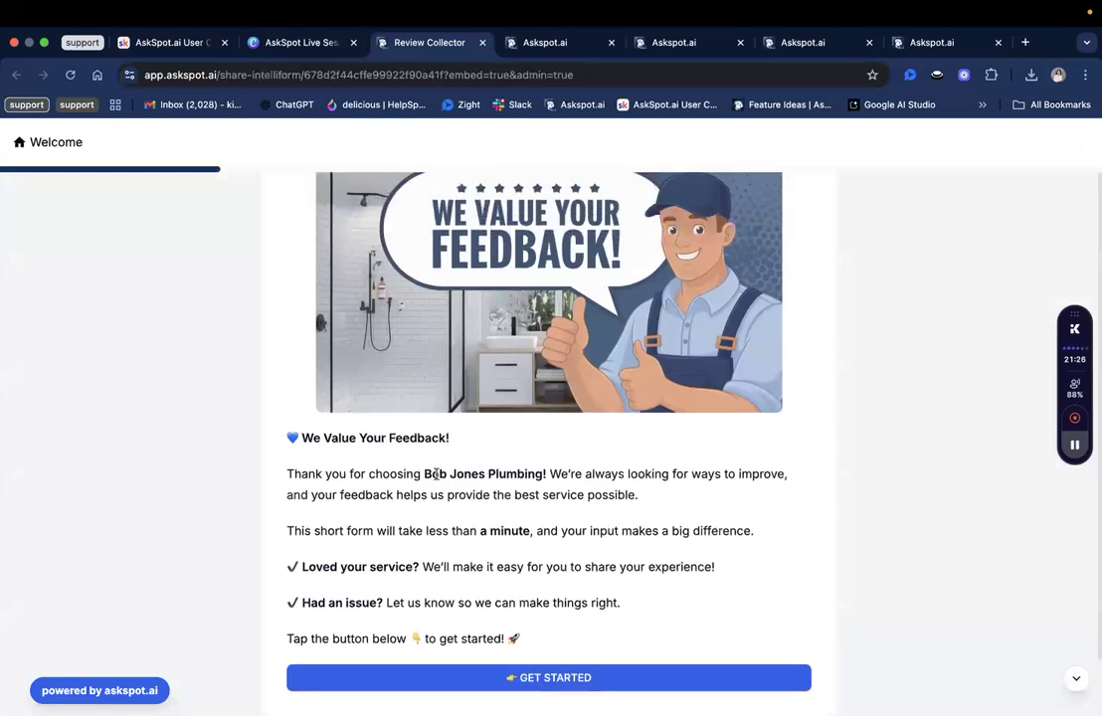
double_click(438, 475)
click(454, 474)
double_click(455, 476)
click(455, 476)
scroll(454, 478, down, 1)
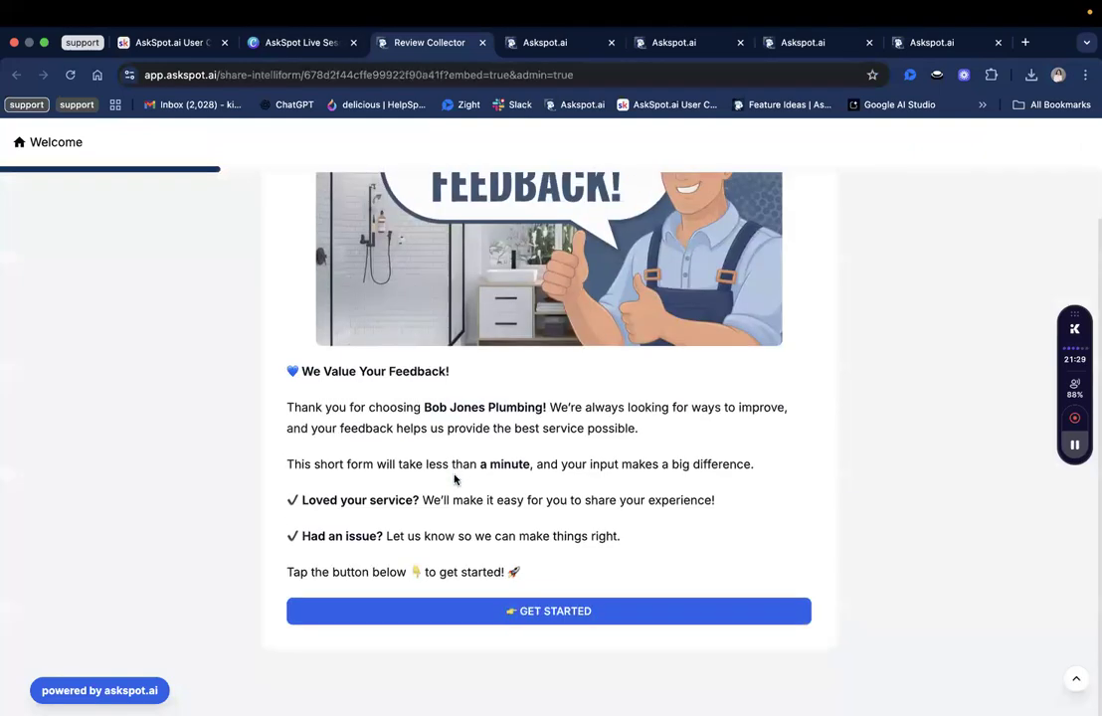
click(504, 615)
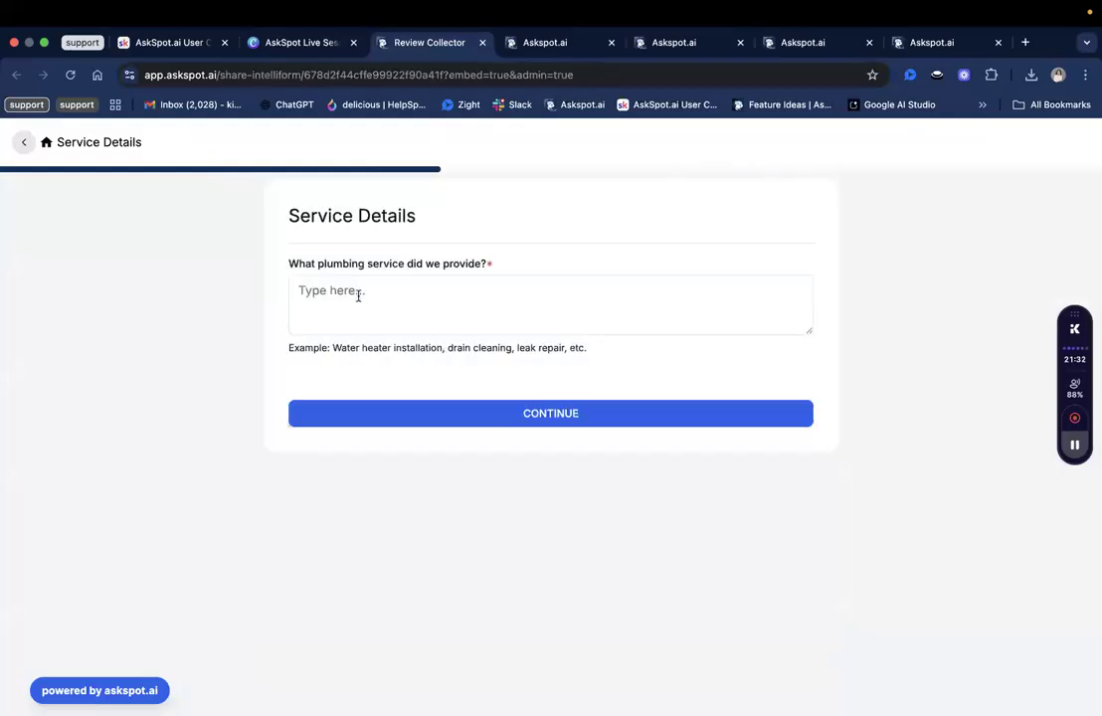
Answer the plumbing service question with the pasted example and enter technician 'Bob'.
click(378, 328)
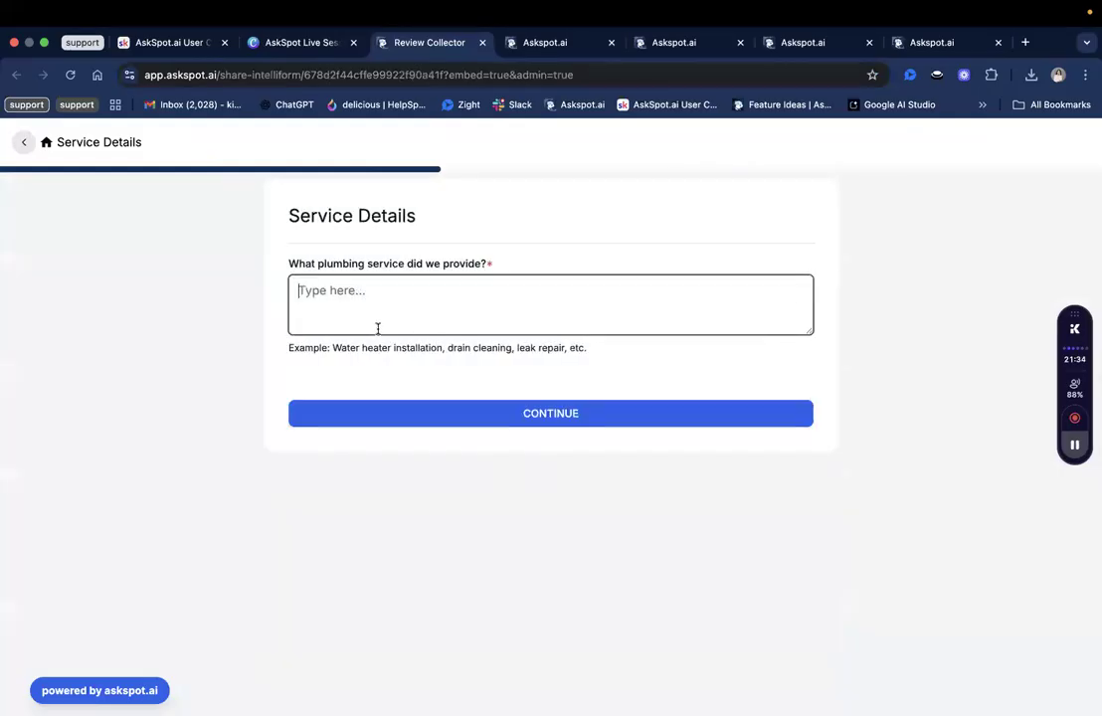
drag(332, 347, 443, 348)
key(super+c)
click(414, 289)
key(super+v)
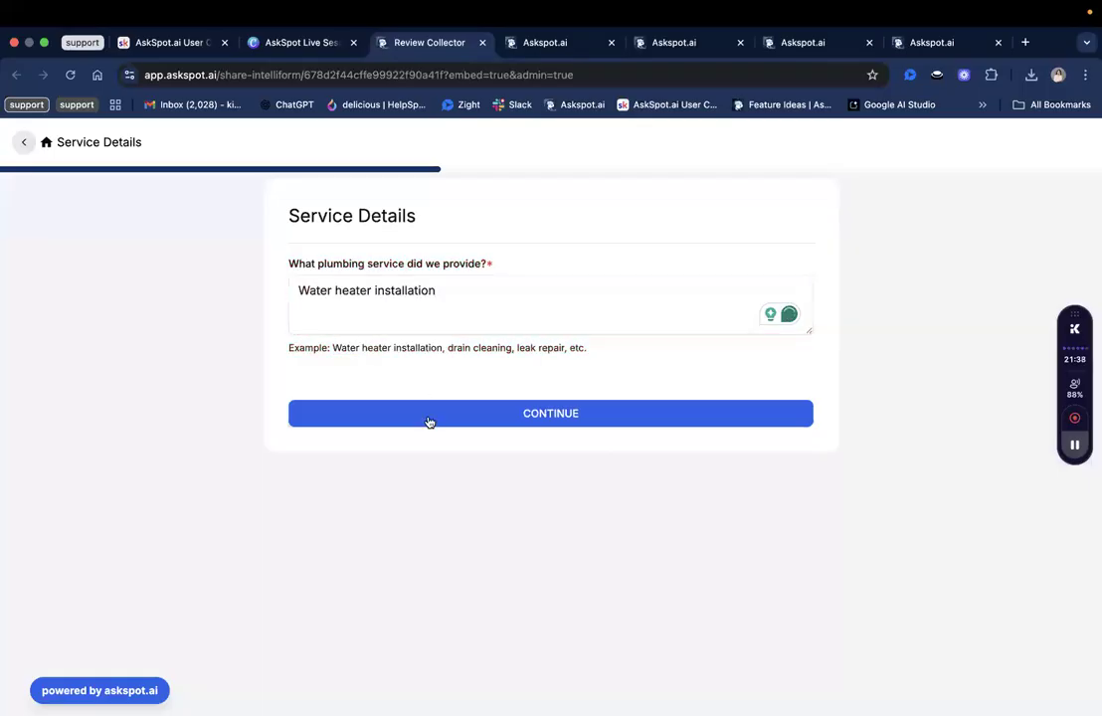
click(428, 422)
click(441, 277)
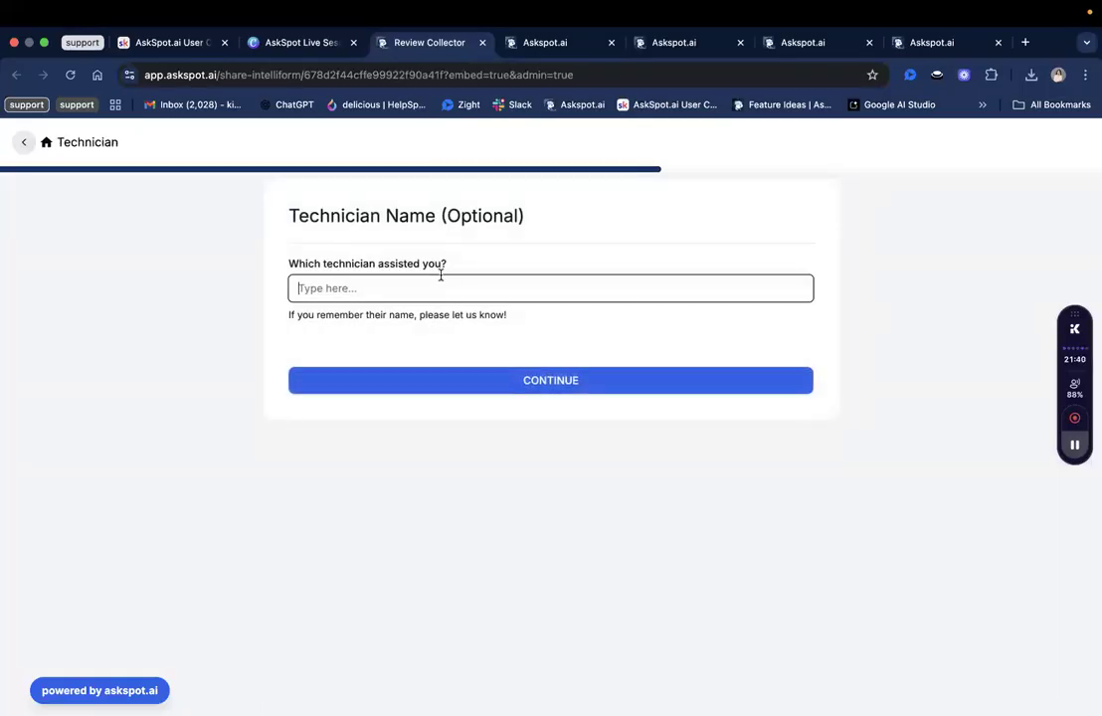
text(Bob)
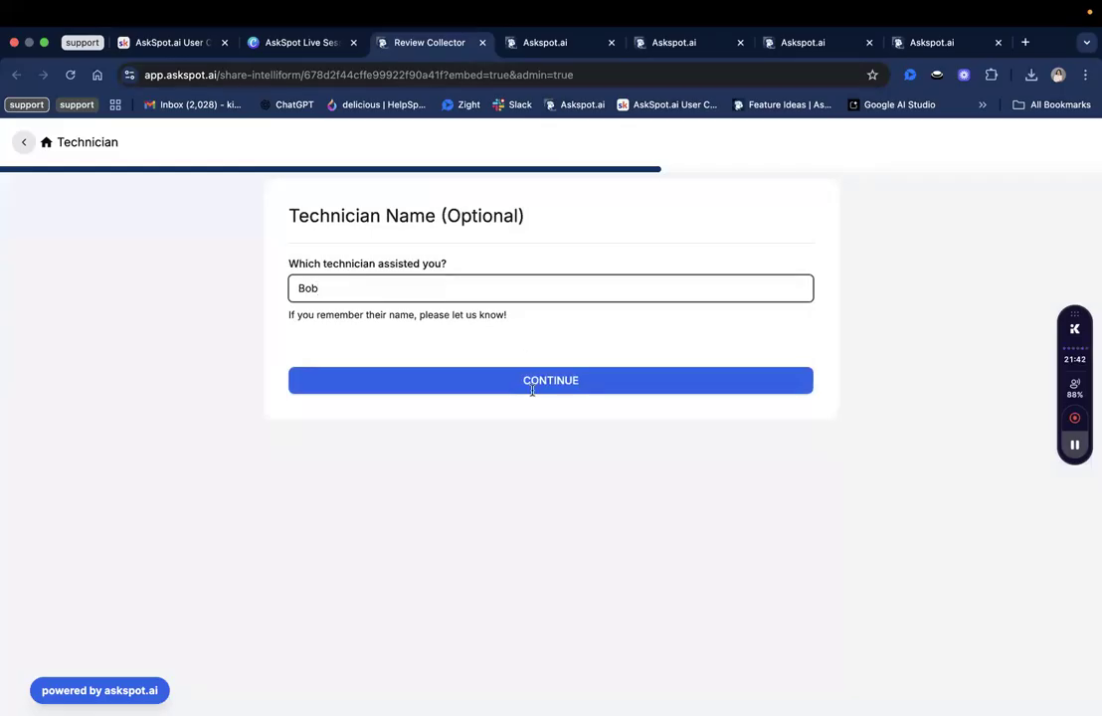
click(532, 384)
Give five stars with 'great customer service' feedback, enter the customer's name and email, and submit.
click(435, 293)
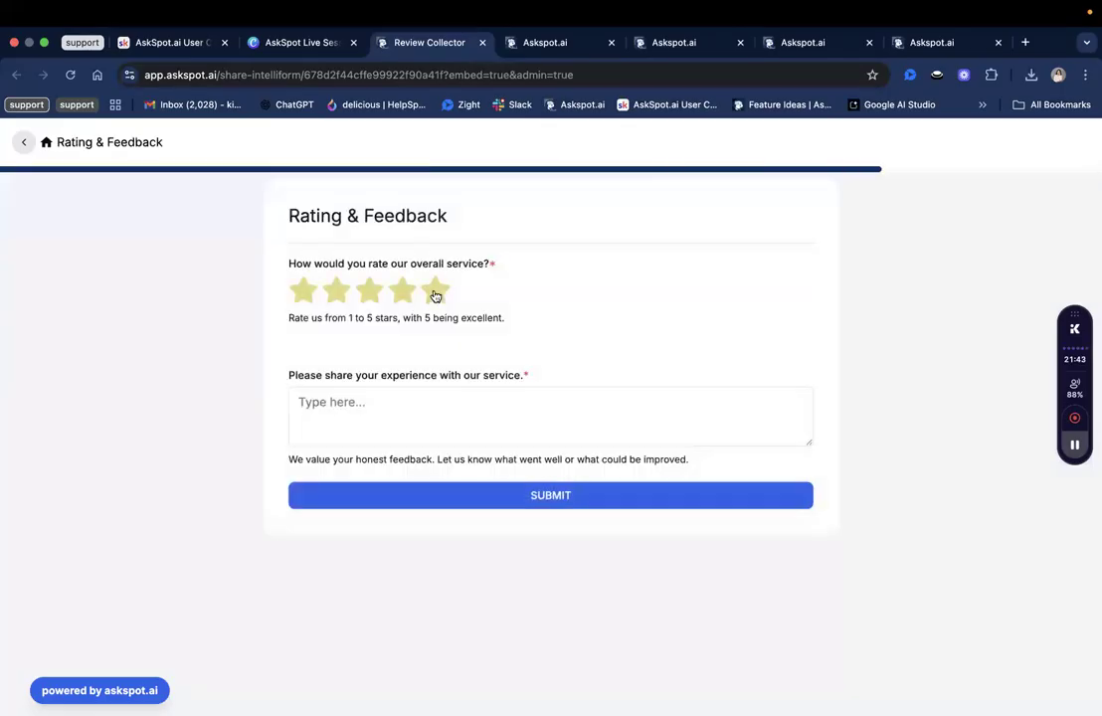
click(417, 411)
text(gre)
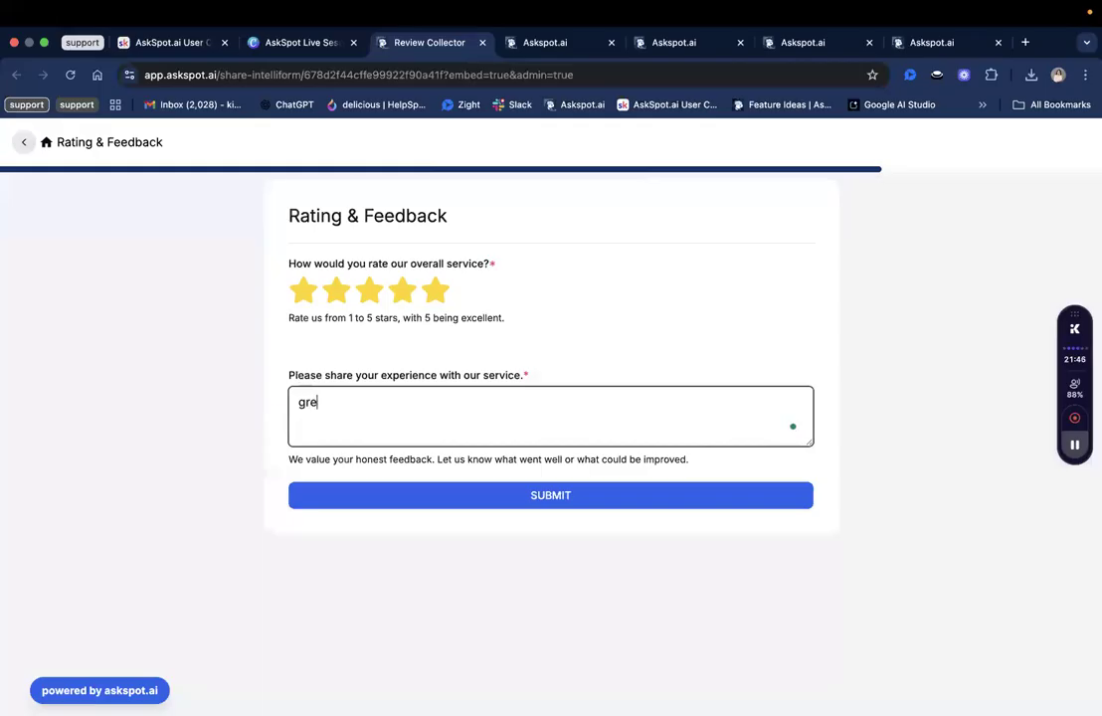
text(at customer service)
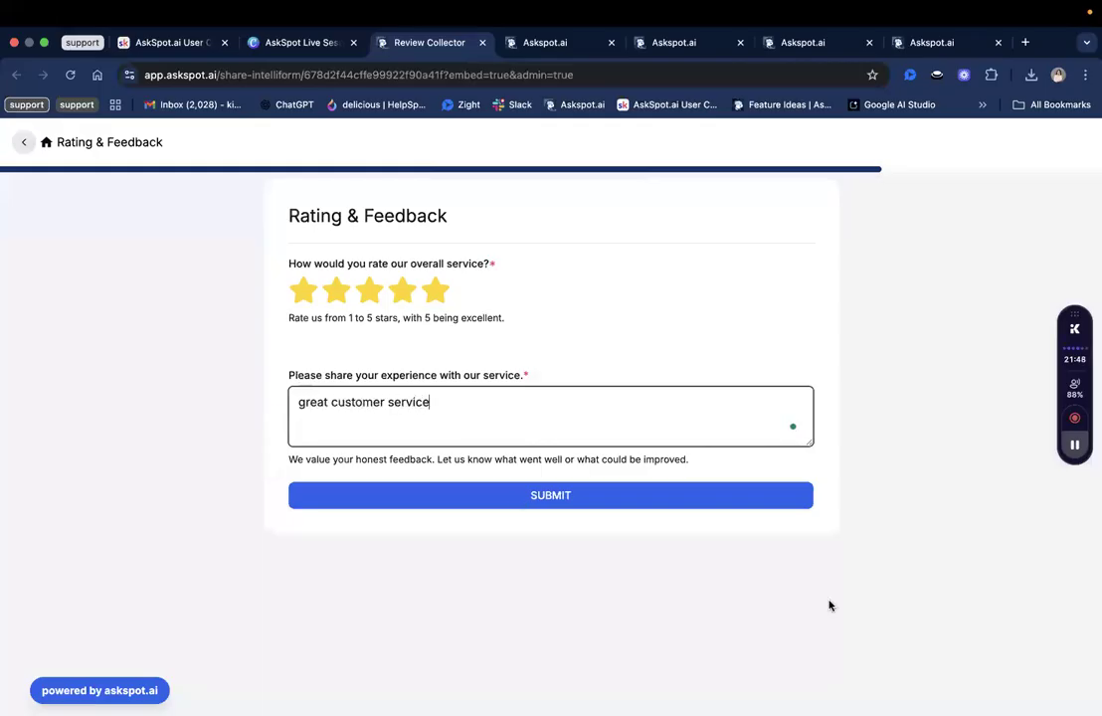
key(Return)
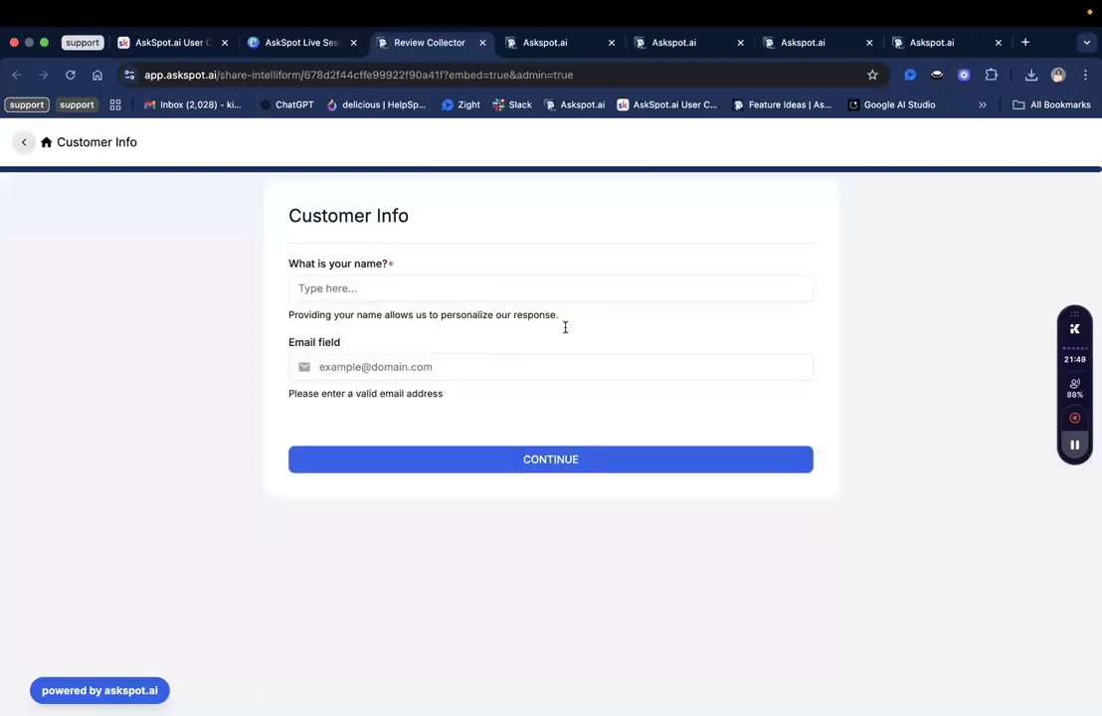
click(539, 291)
text(Kim)
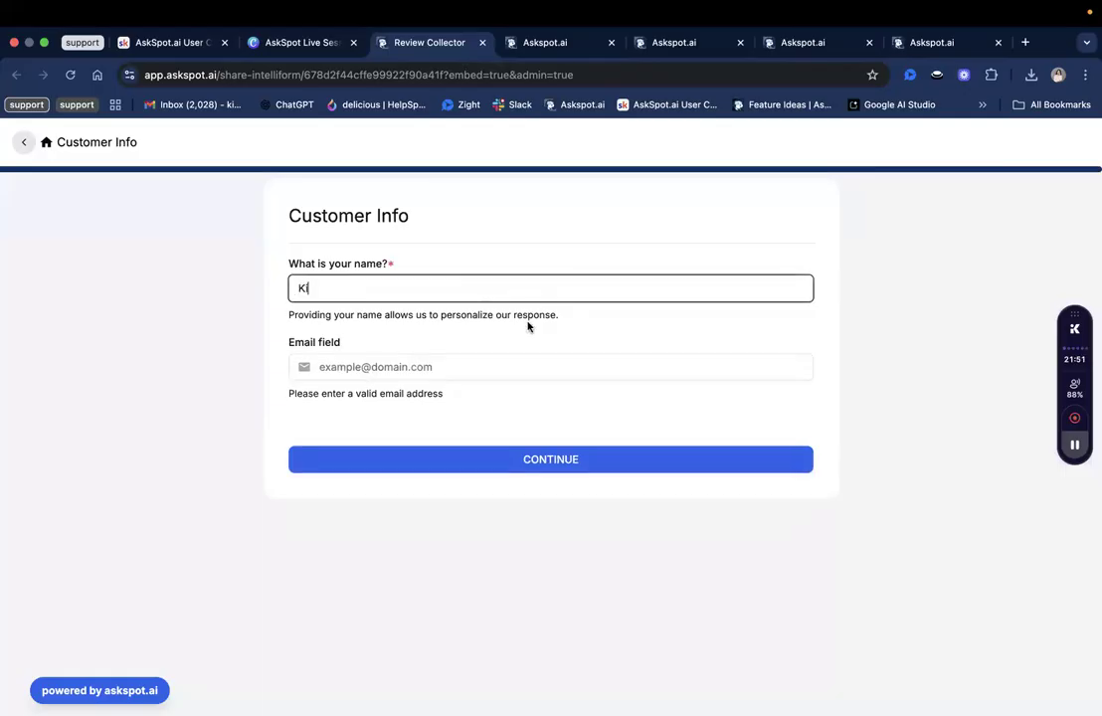
click(512, 367)
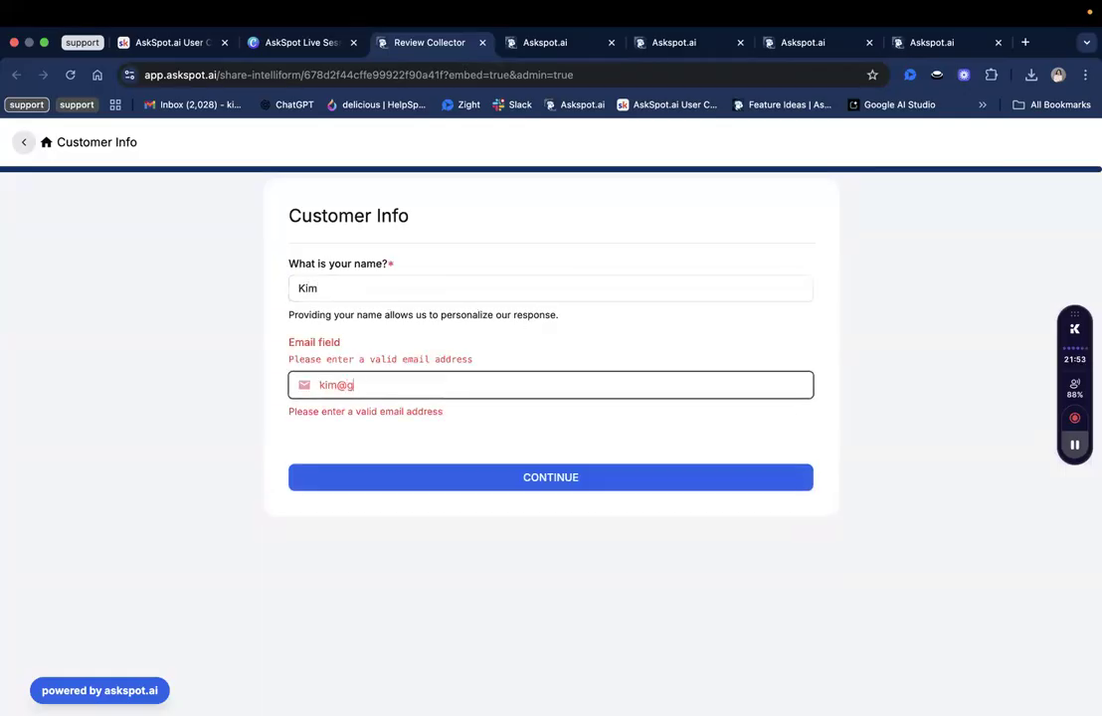
click(518, 461)
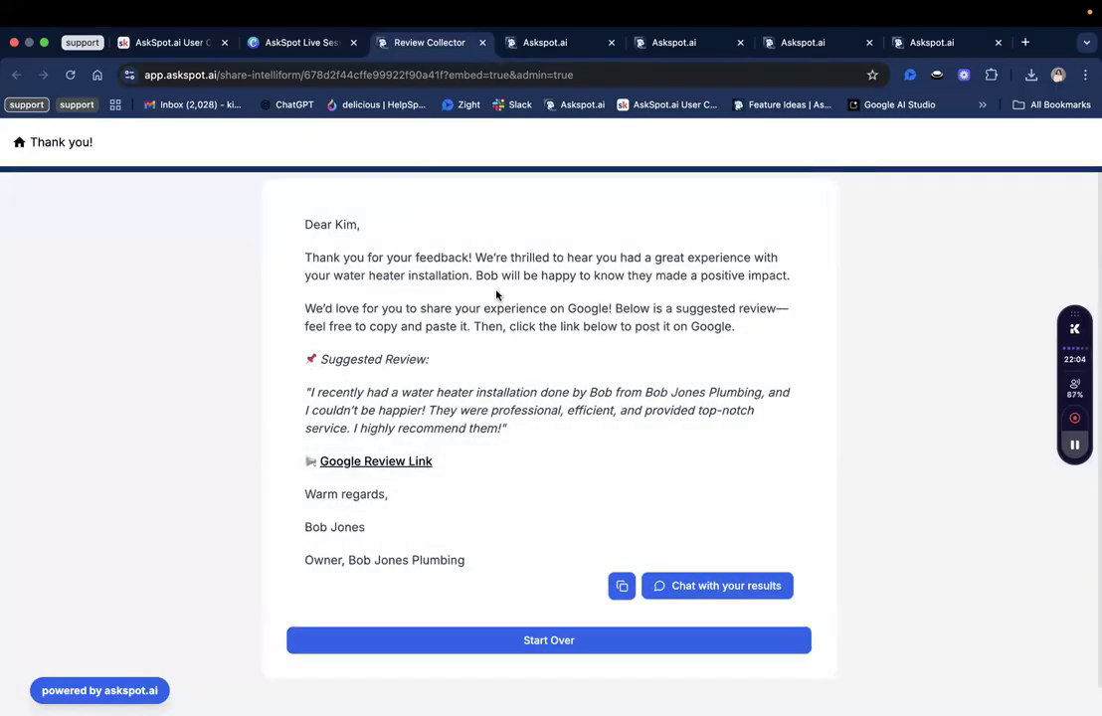
Select and copy the AI-generated suggested Google review on the thank-you page.
scroll(497, 295, down, 1)
double_click(378, 381)
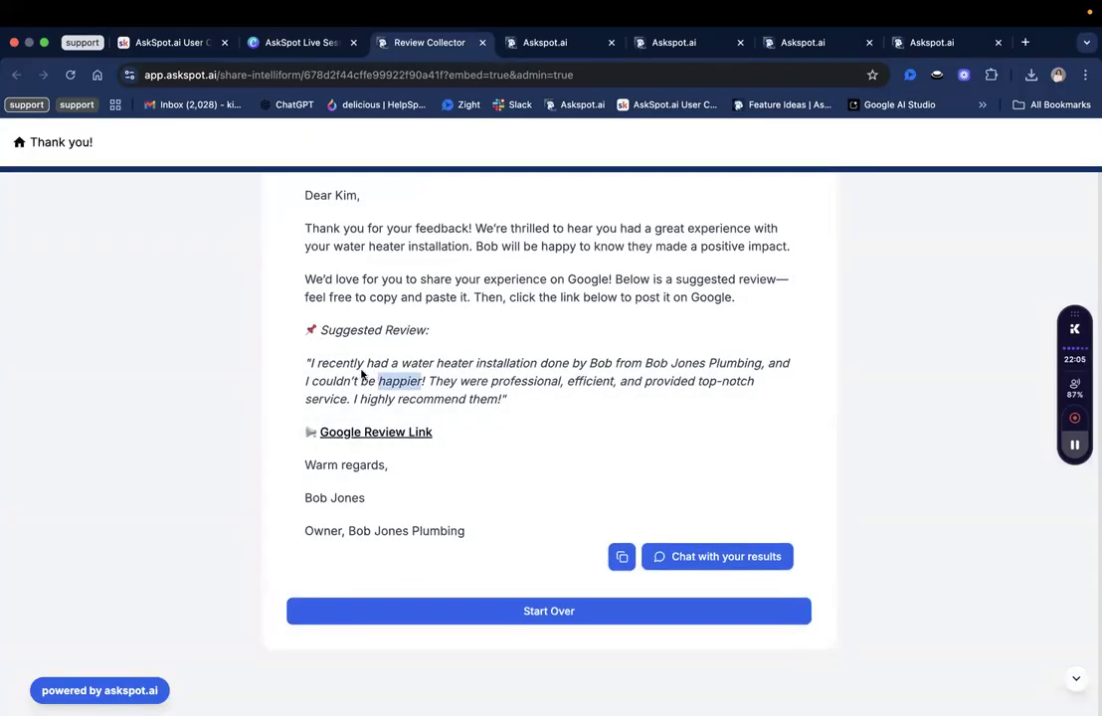
triple_click(362, 374)
right_click(362, 374)
click(383, 401)
click(331, 432)
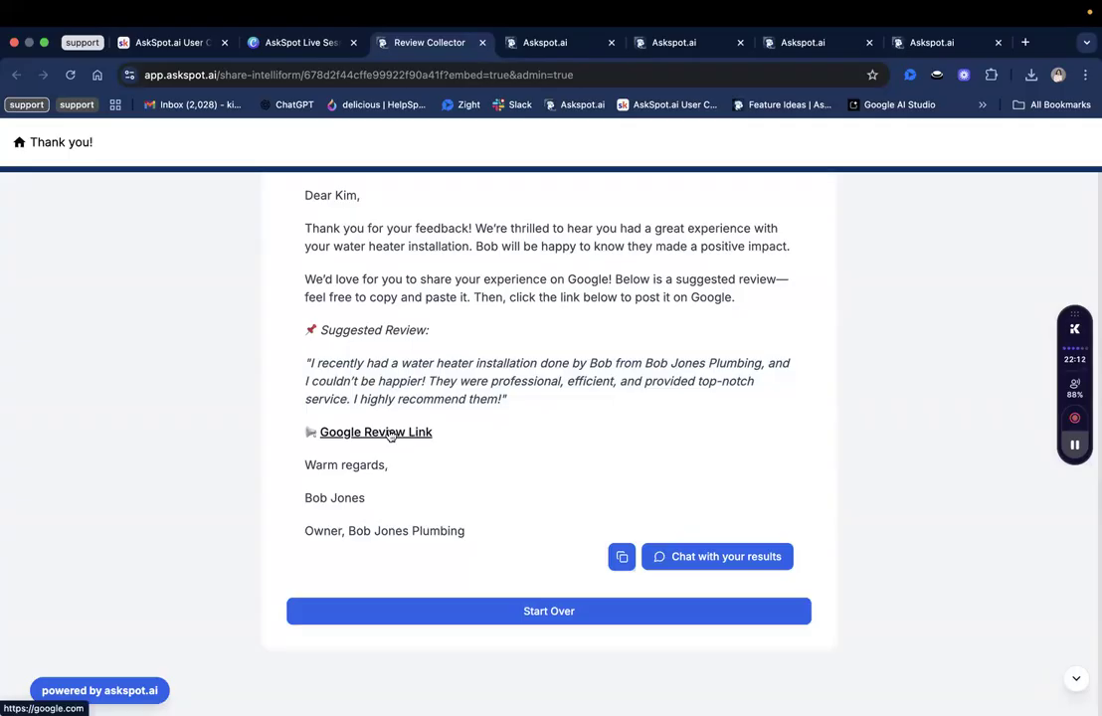
Select the share page URL in the address bar, then switch to the Google review form builder.
scroll(497, 458, up, 1)
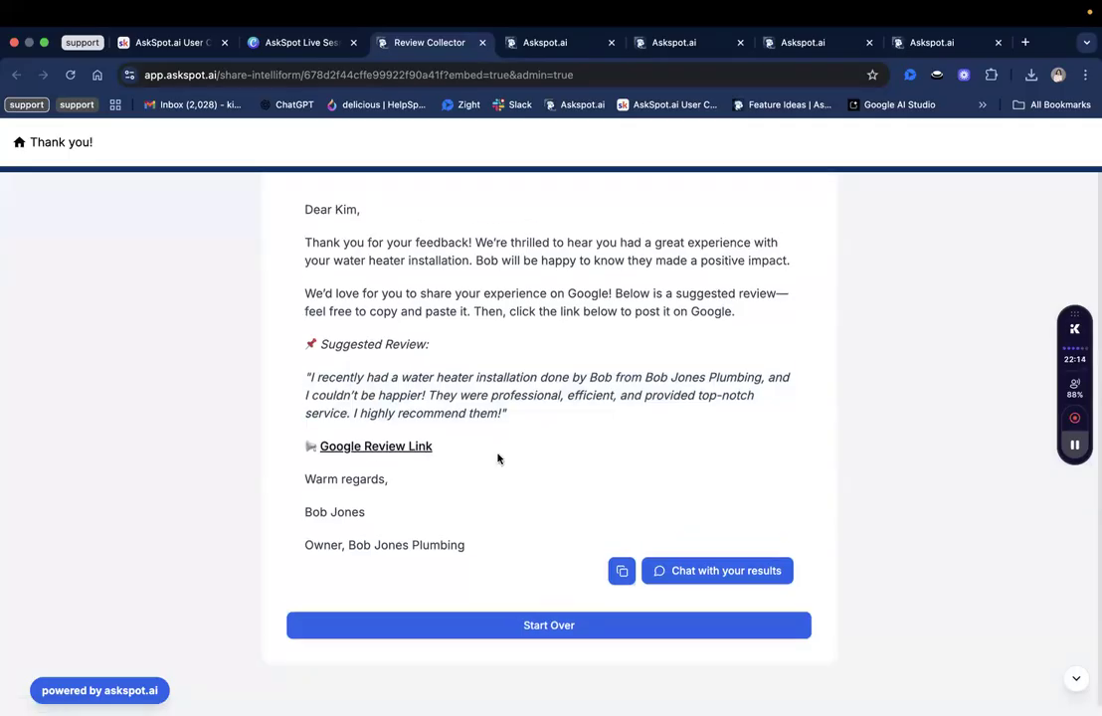
scroll(550, 606, down, 1)
scroll(551, 608, up, 1)
scroll(551, 608, down, 1)
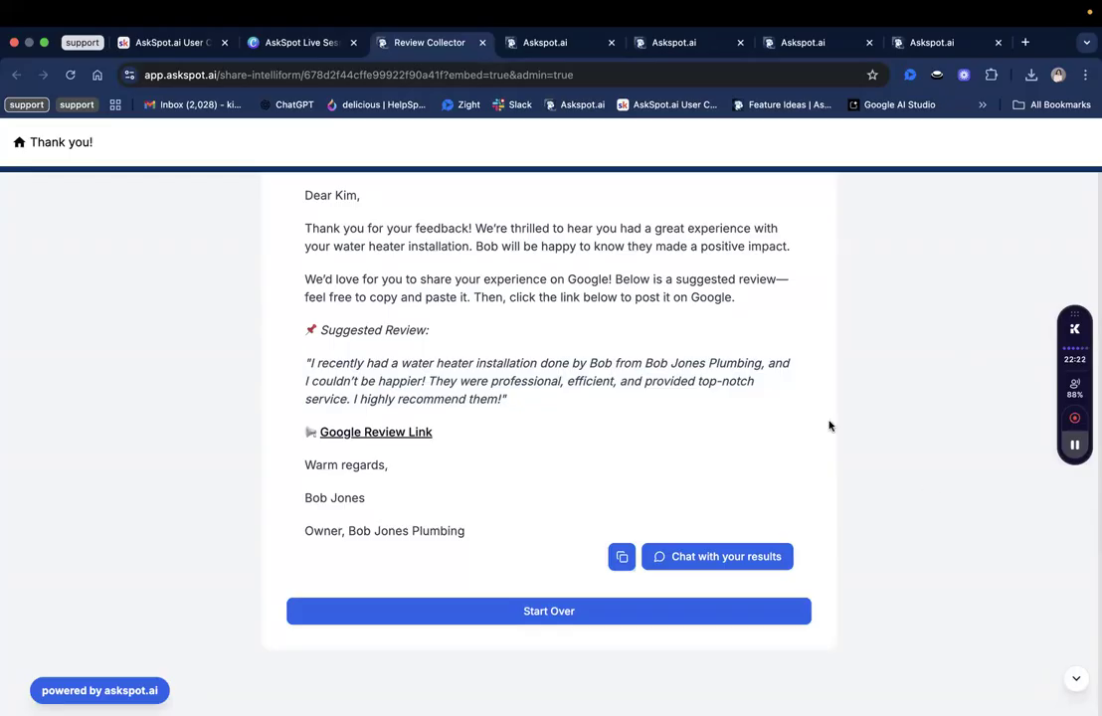
scroll(708, 362, up, 1)
scroll(709, 362, down, 2)
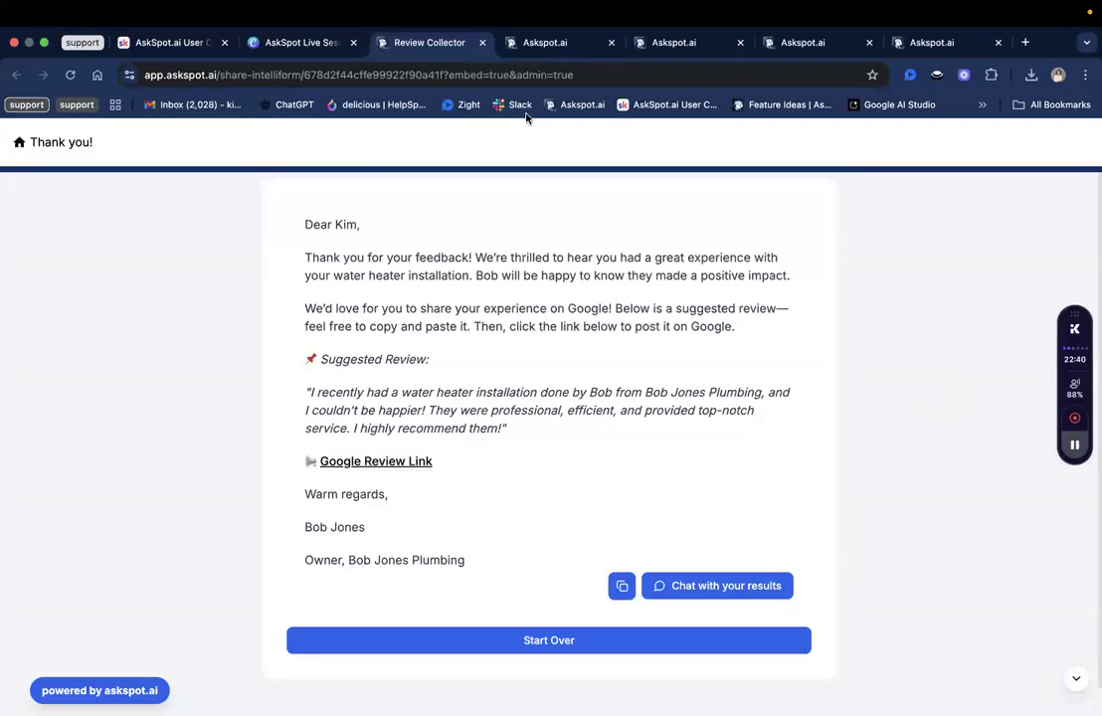
click(489, 74)
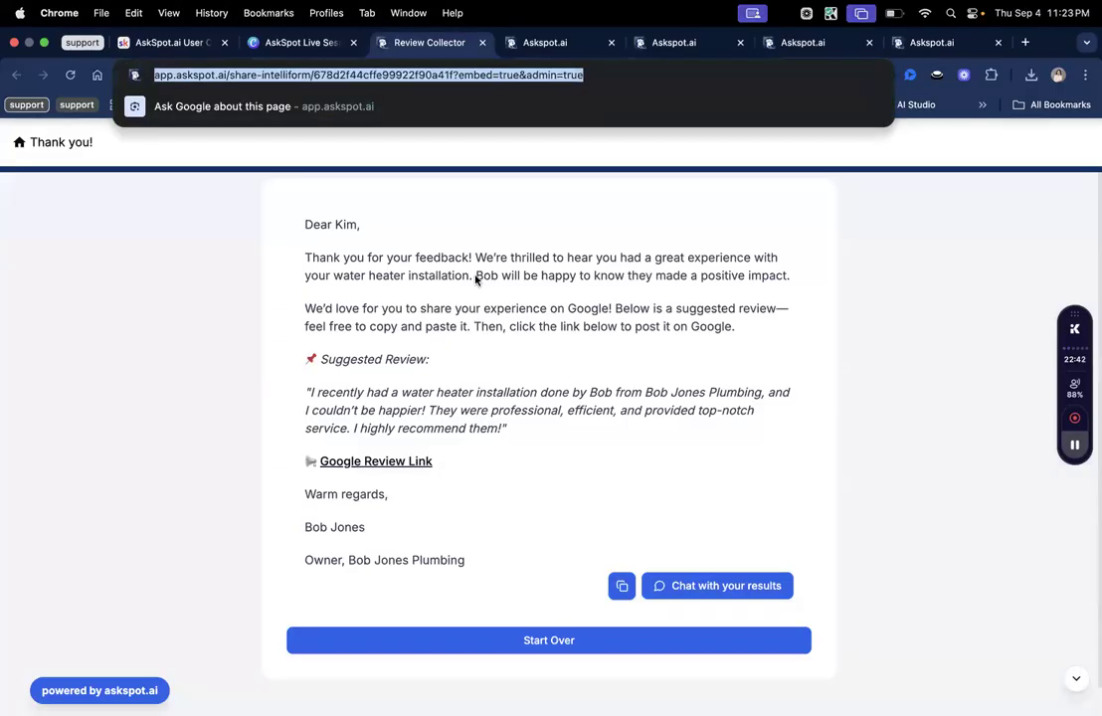
scroll(431, 182, down, 1)
triple_click(436, 78)
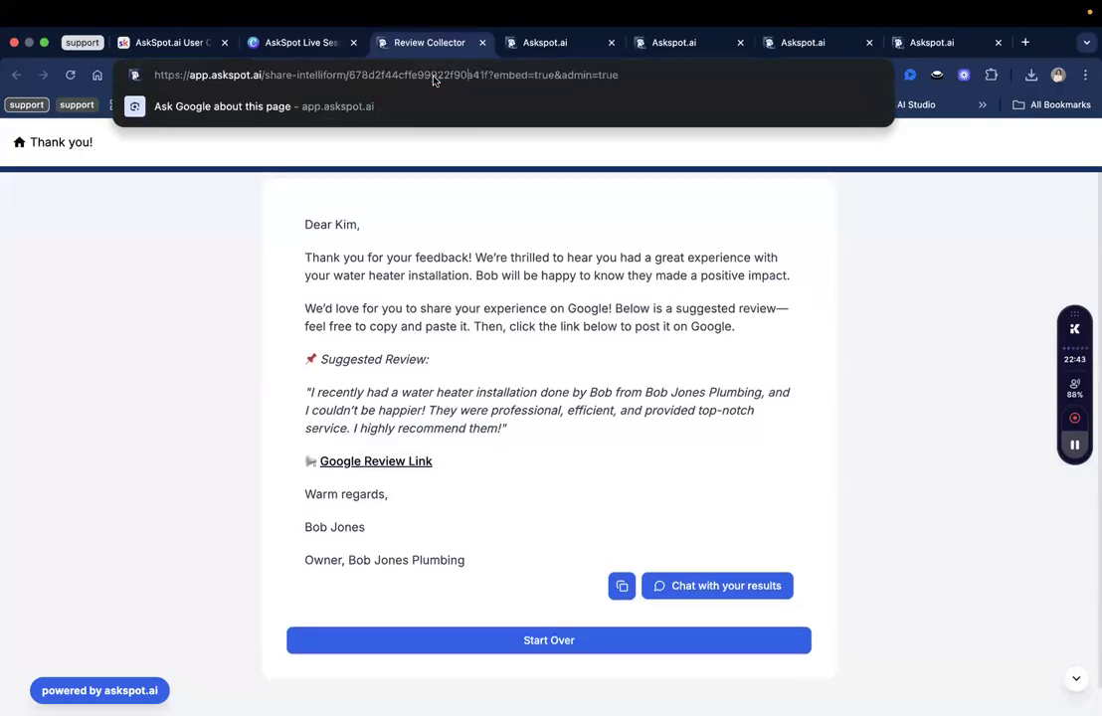
scroll(899, 300, down, 1)
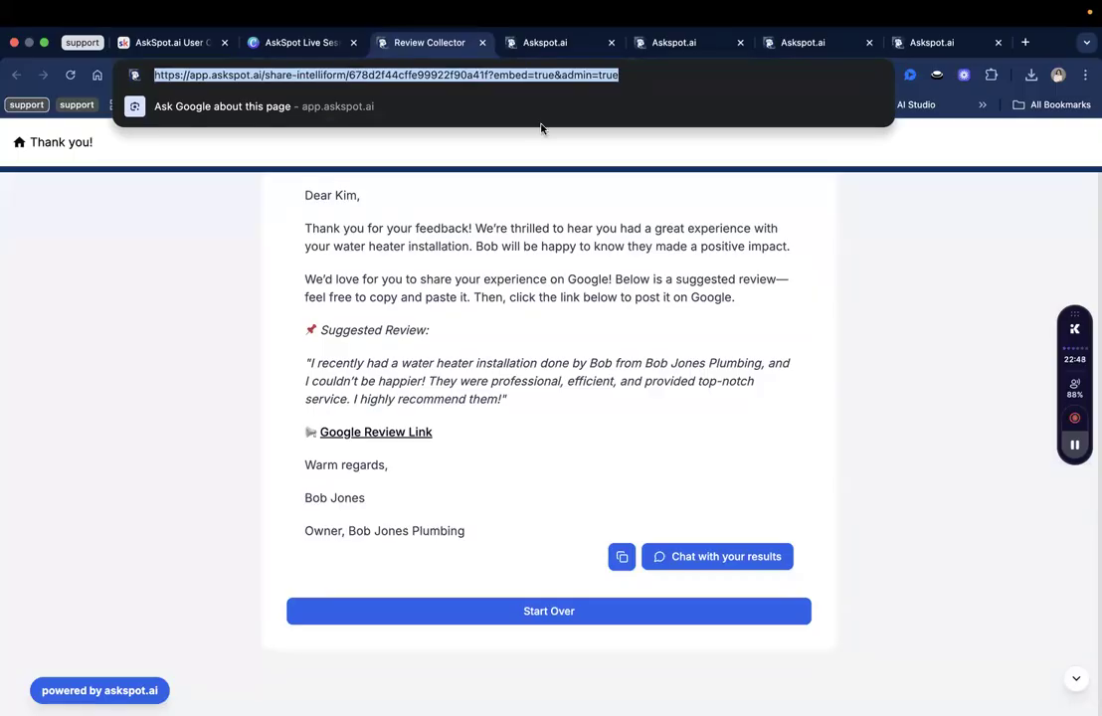
click(665, 45)
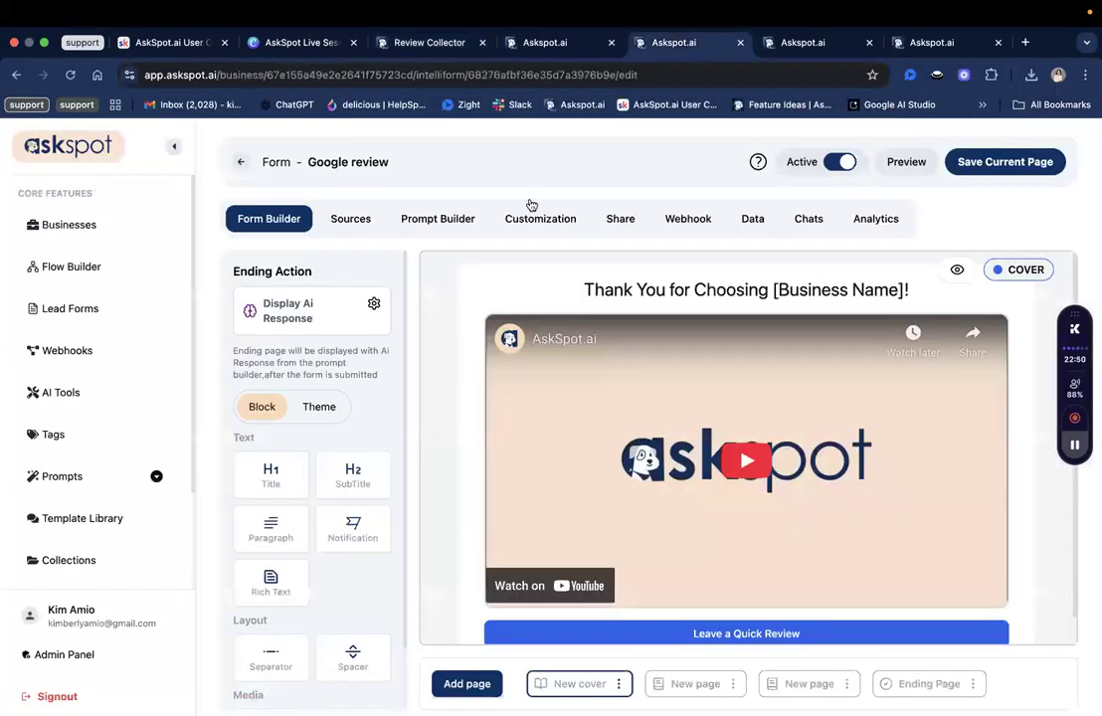
Navigate Businesses > Canvas Use Cases > Review Responder Canvas and show its Share settings.
click(134, 236)
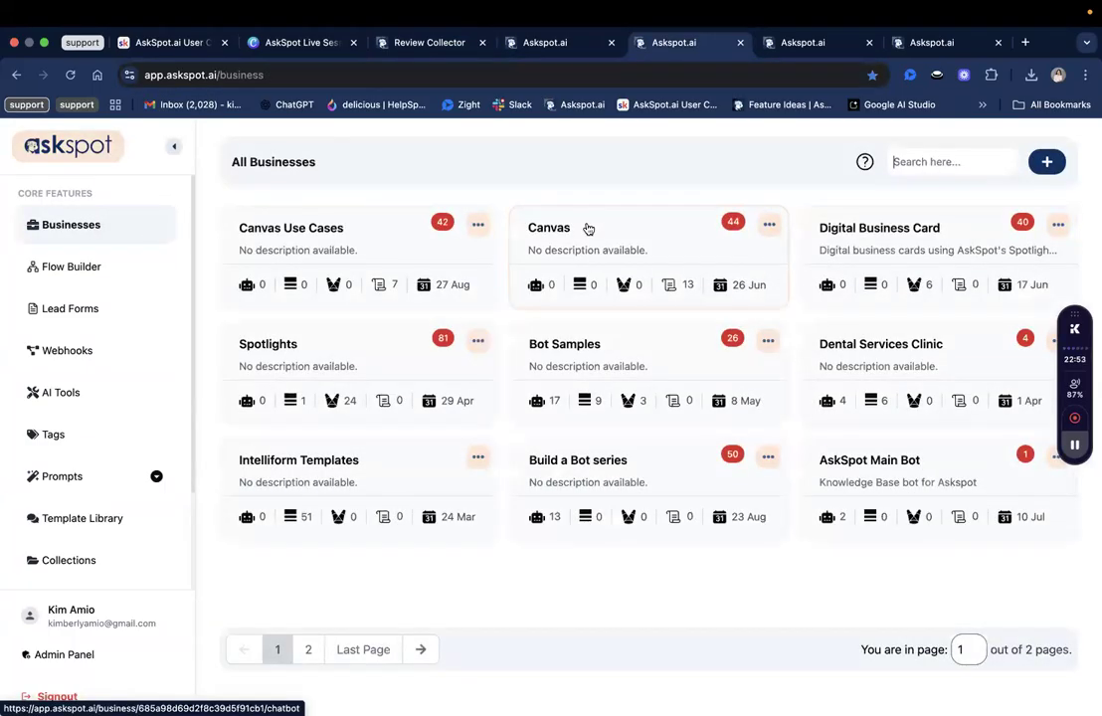
click(588, 229)
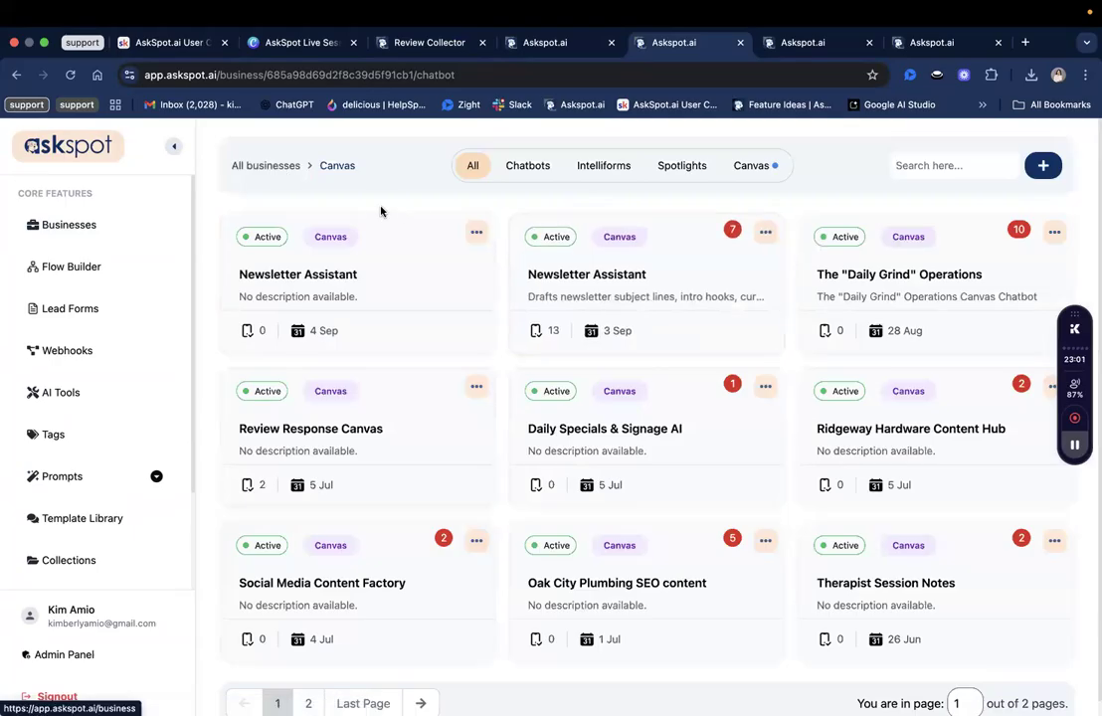
click(358, 244)
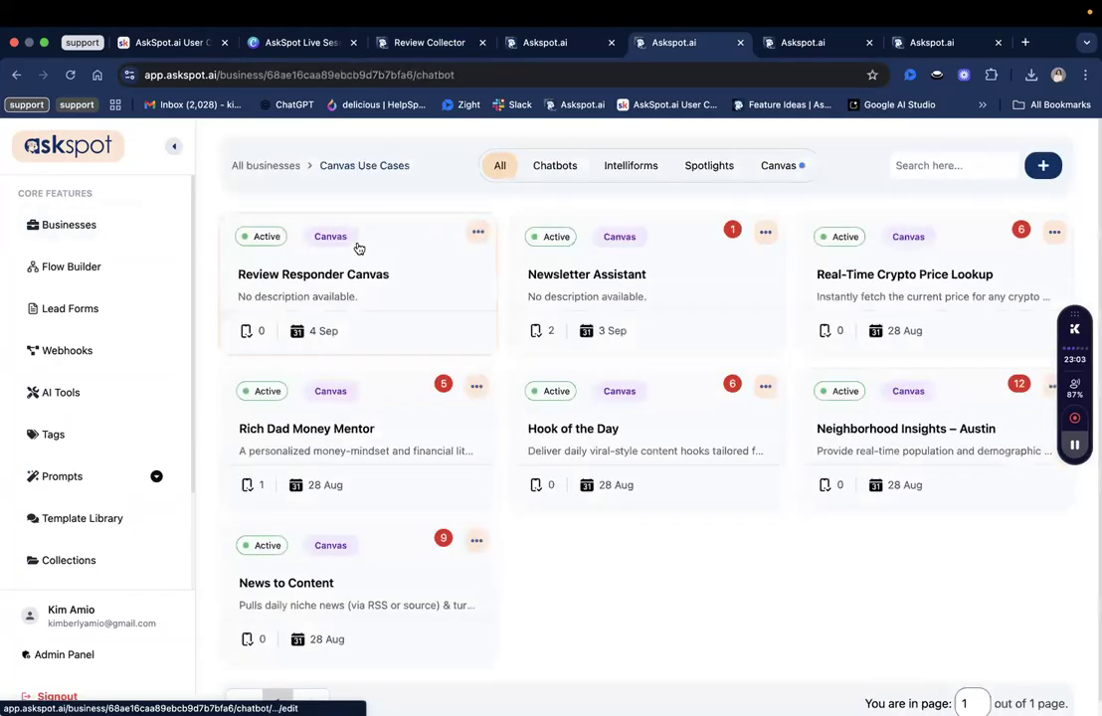
click(358, 247)
click(505, 237)
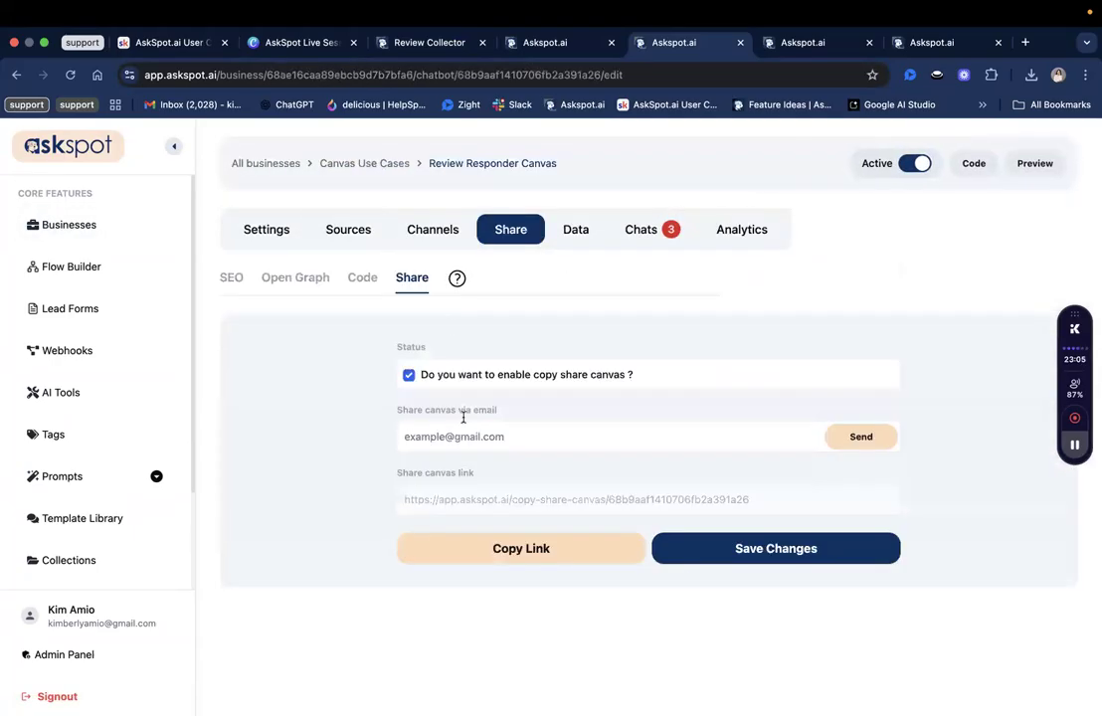
Copy the Review Responder Canvas share link via Copy Link and refocus the browser.
click(514, 545)
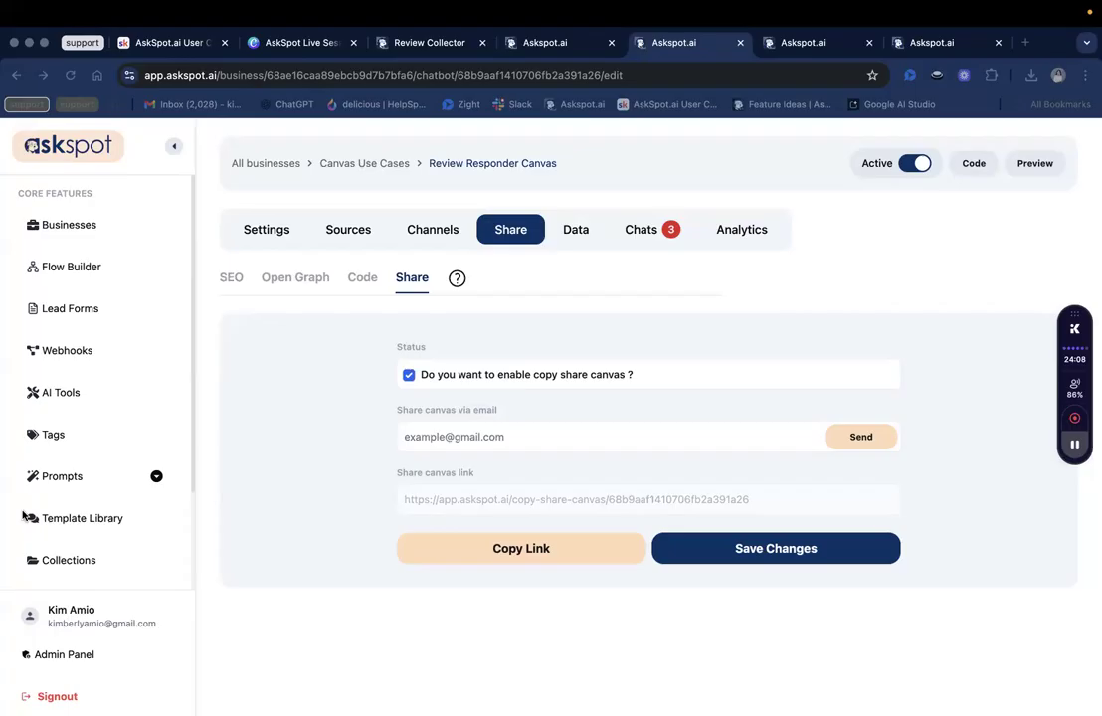
click(365, 555)
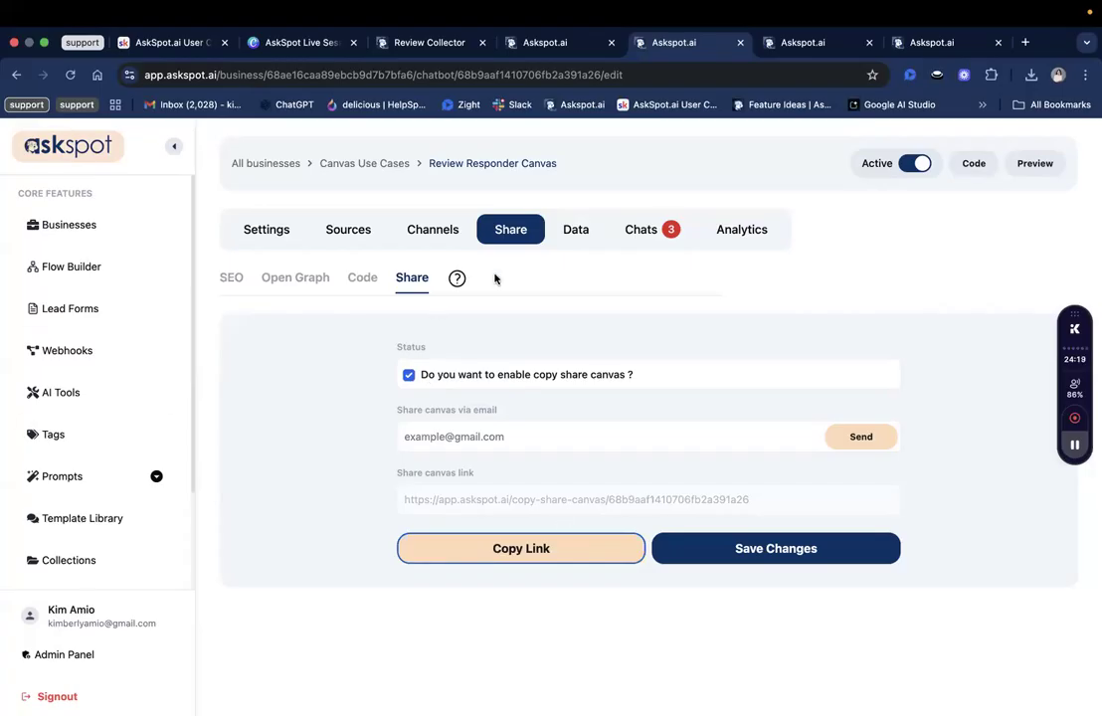
Open the 'Watch Me Build: Newsletter Assistant Canvas' post in the AskSpot.ai User Community.
click(192, 45)
scroll(500, 487, down, 3)
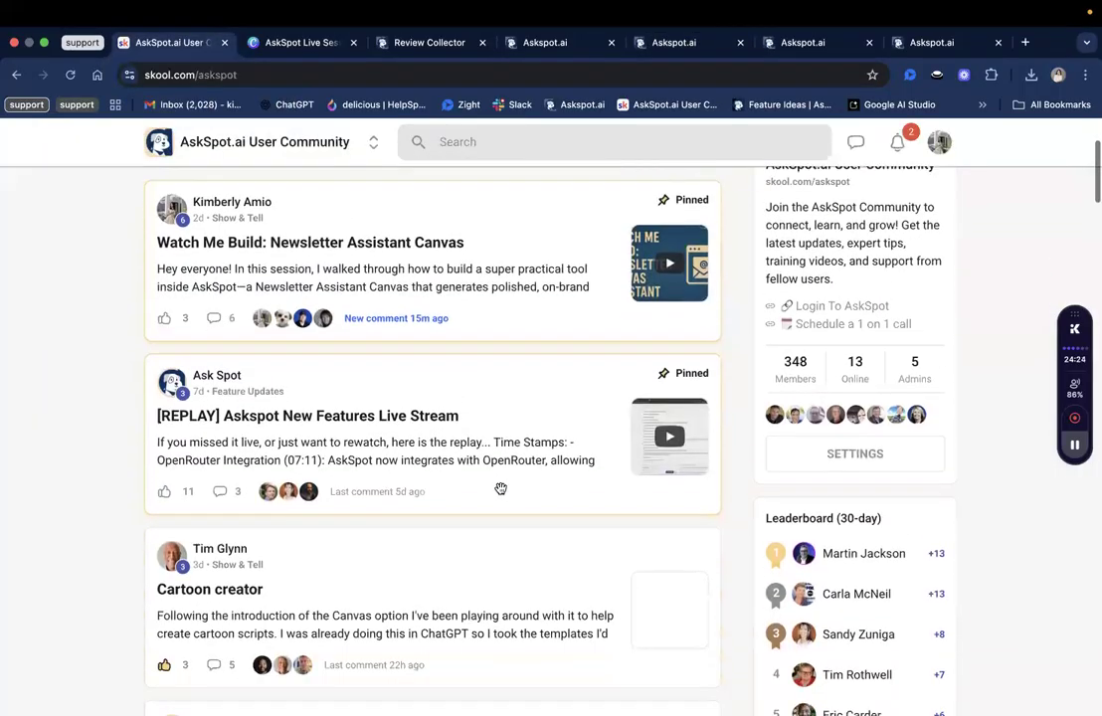
scroll(488, 467, up, 3)
click(448, 419)
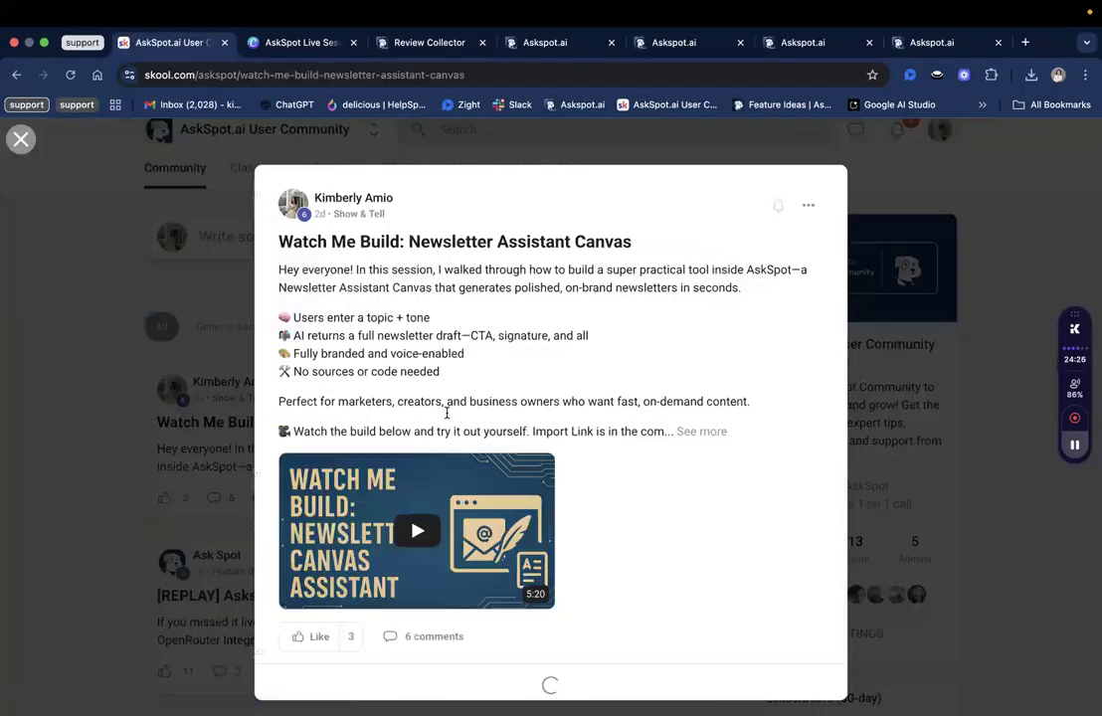
scroll(398, 400, down, 4)
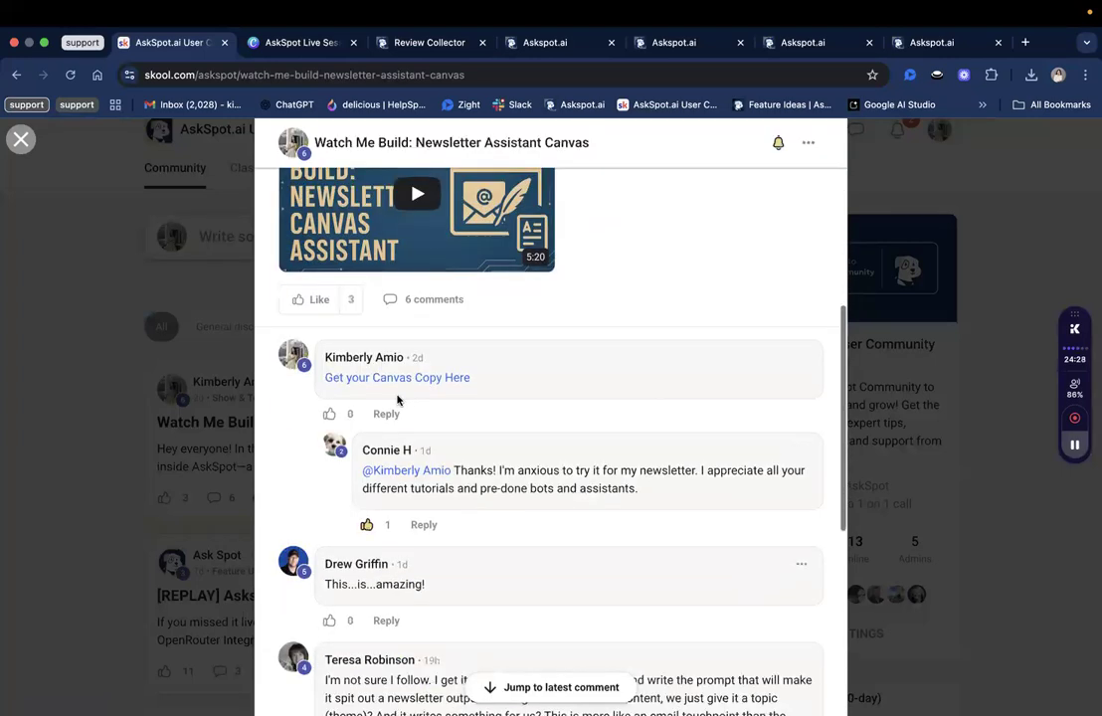
scroll(413, 380, up, 2)
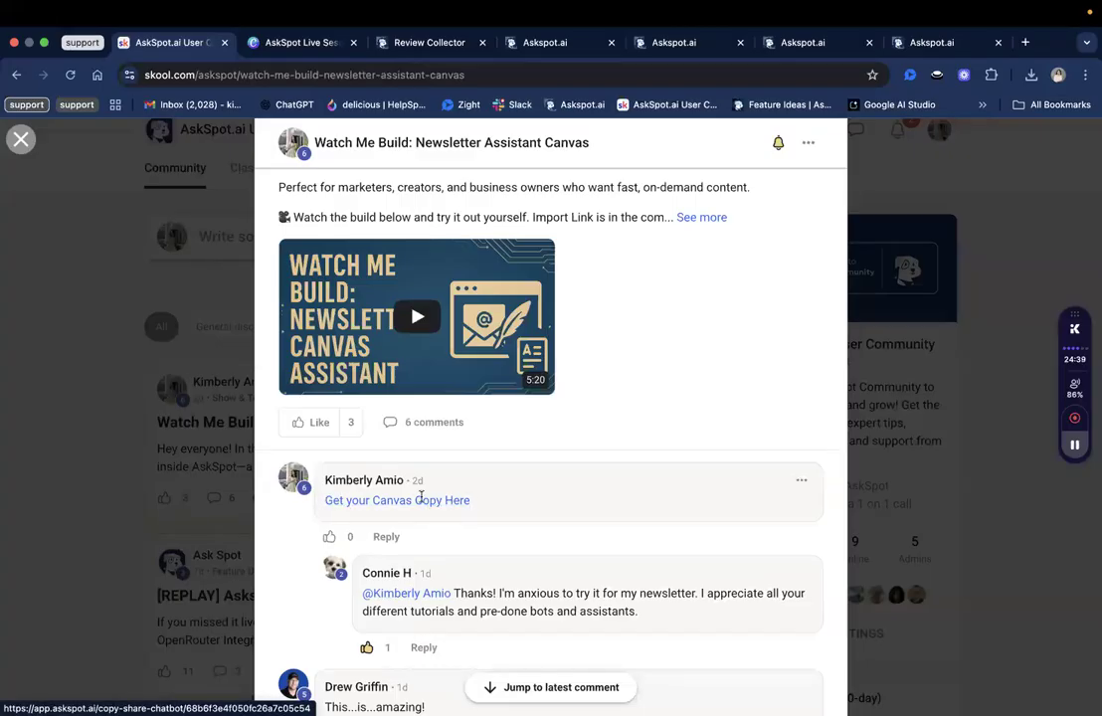
Highlight the 'Get your Canvas Copy Here' comment link, then close the post back to the feed.
triple_click(571, 507)
triple_click(571, 508)
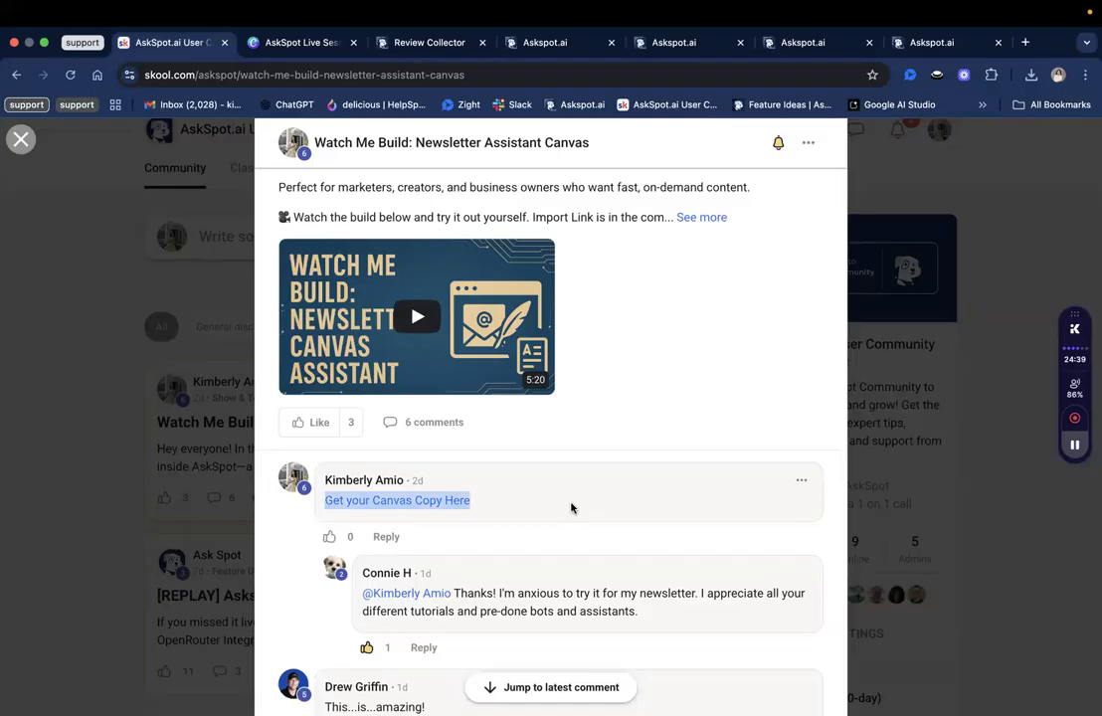
click(571, 508)
triple_click(571, 507)
click(186, 435)
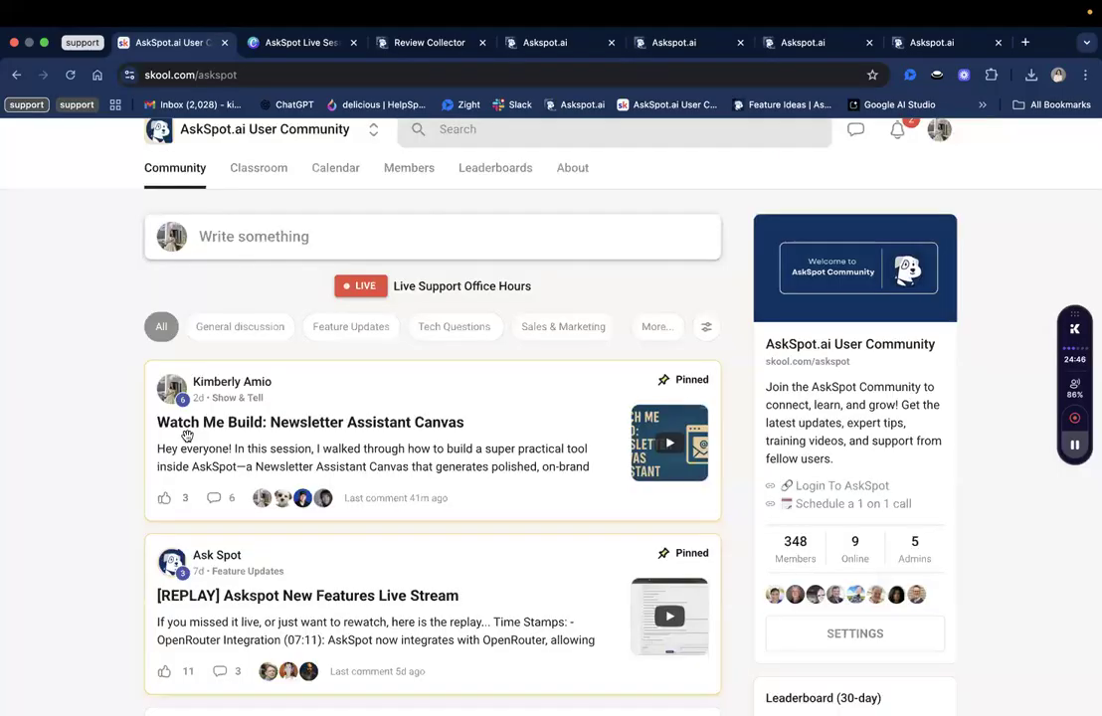
scroll(186, 435, down, 3)
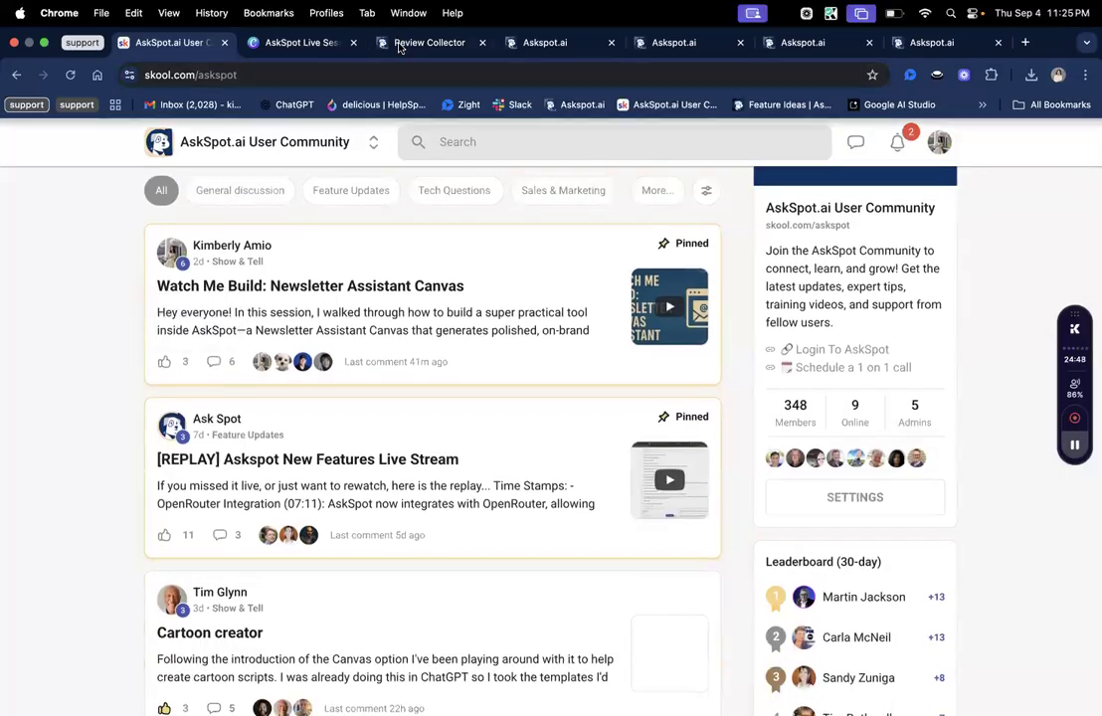
Step through the Review Collector and following Askspot.ai tabs back to the canvas Share page.
click(471, 43)
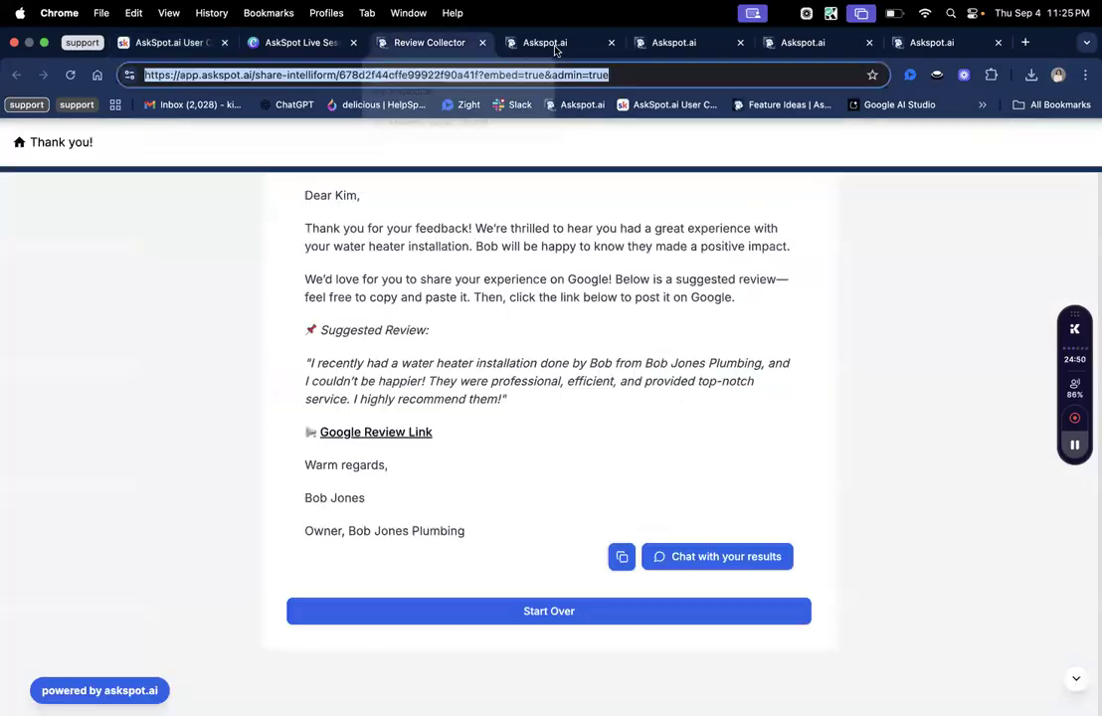
click(556, 48)
click(674, 52)
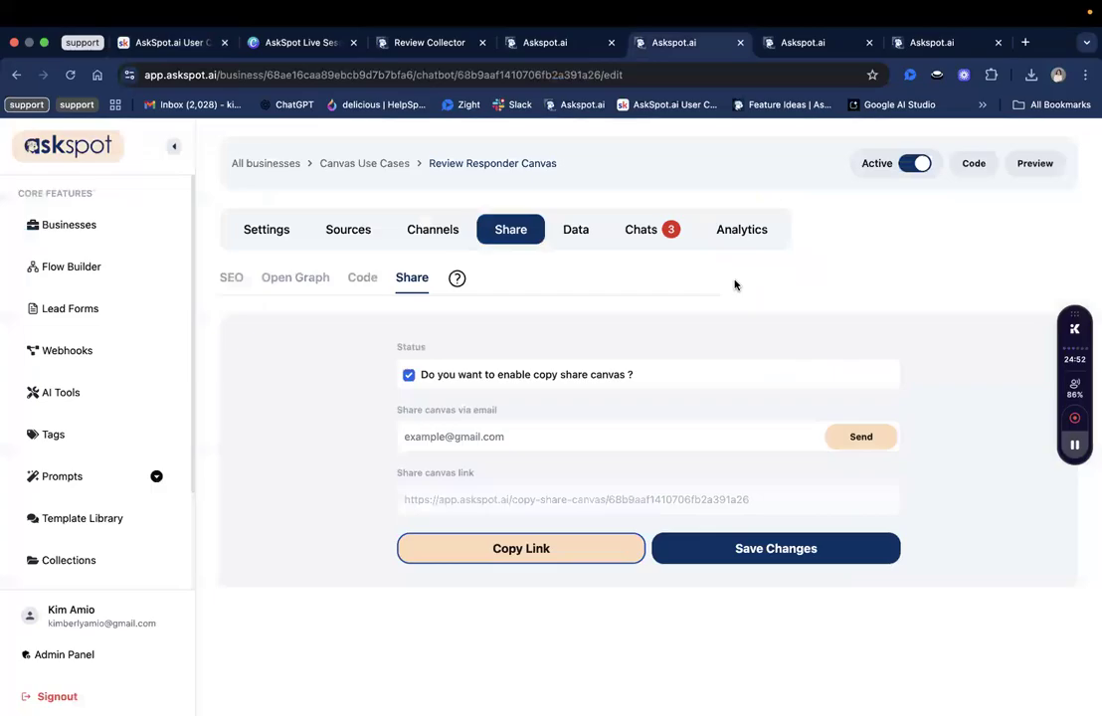